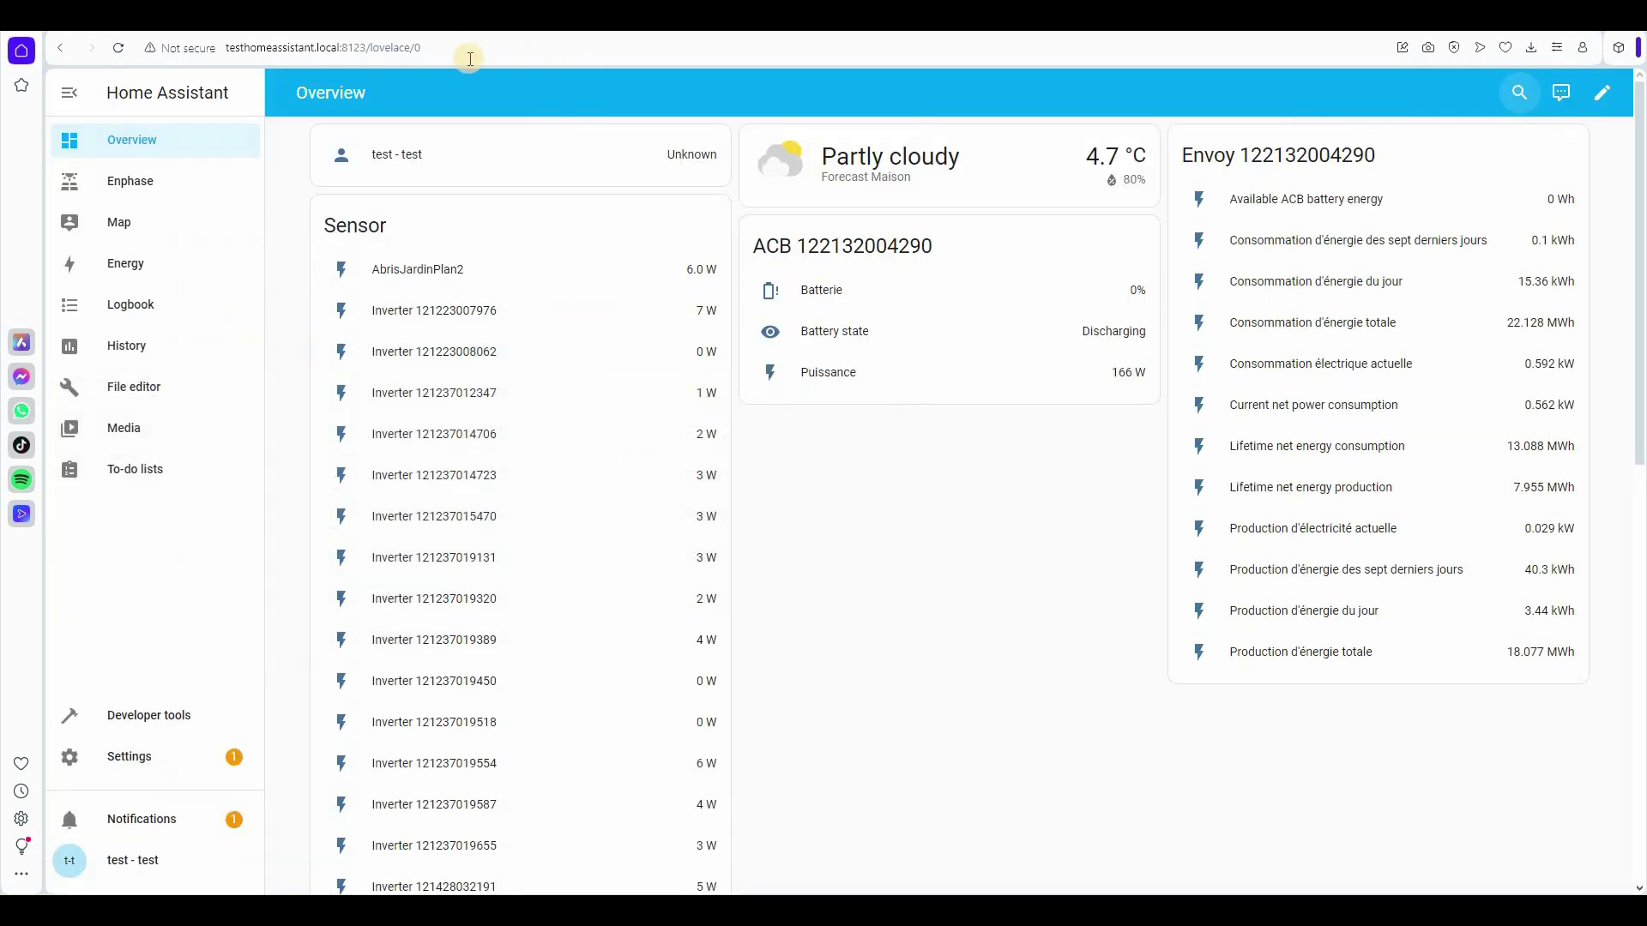
Step: View the Enphase dashboard and return to the Overview dashboard
click(139, 190)
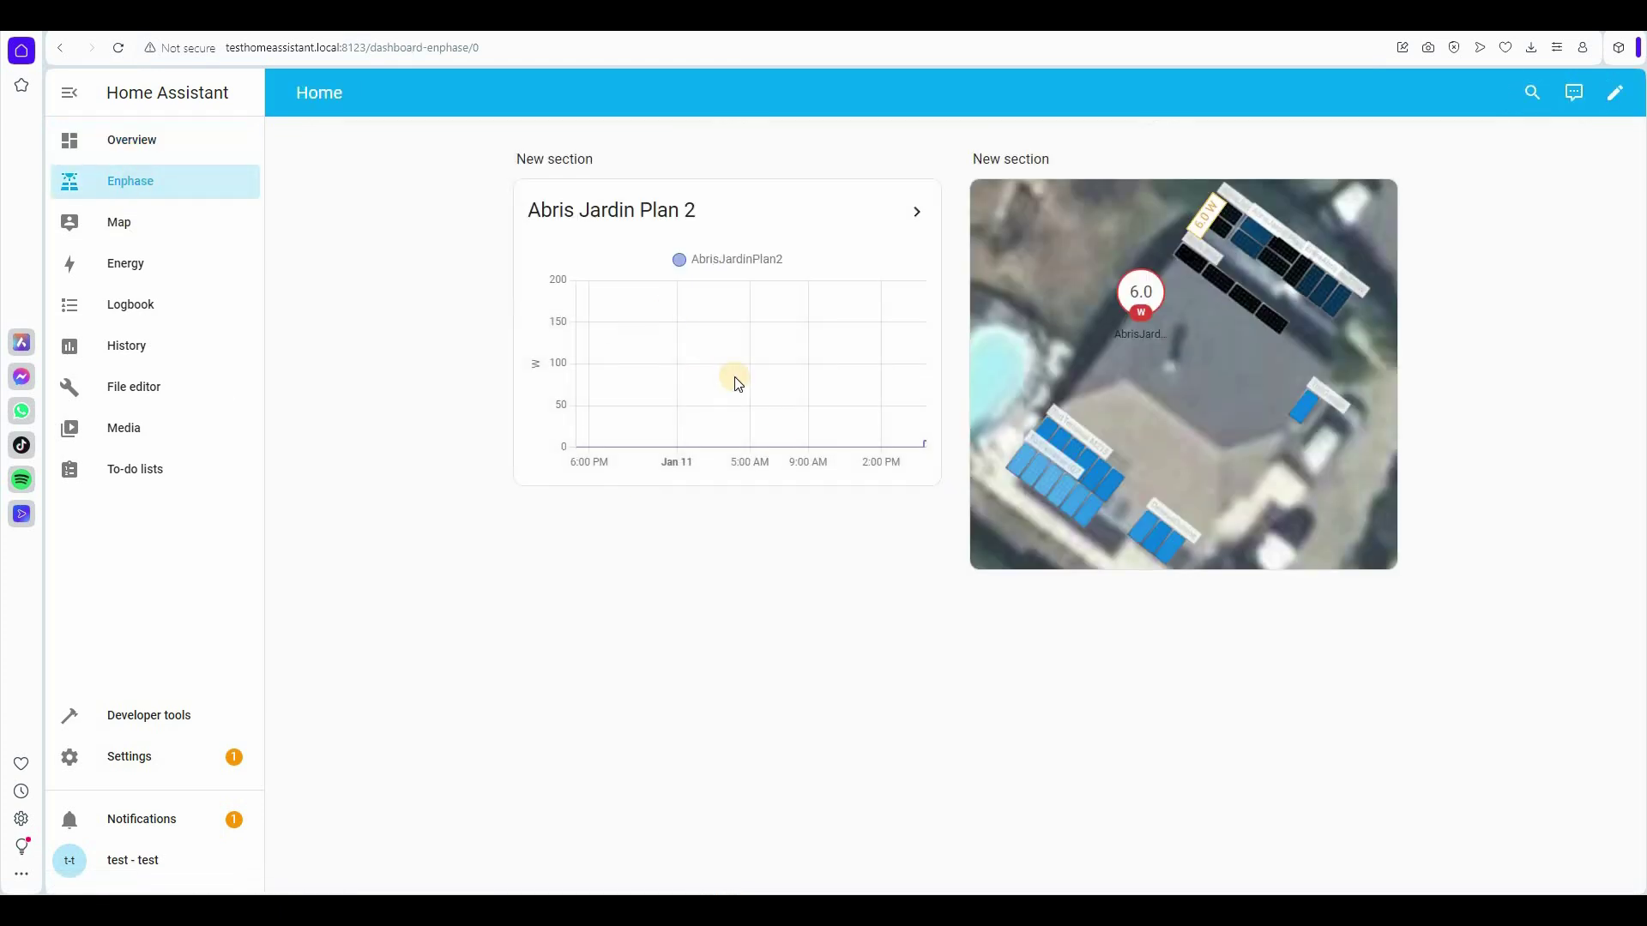
click(133, 146)
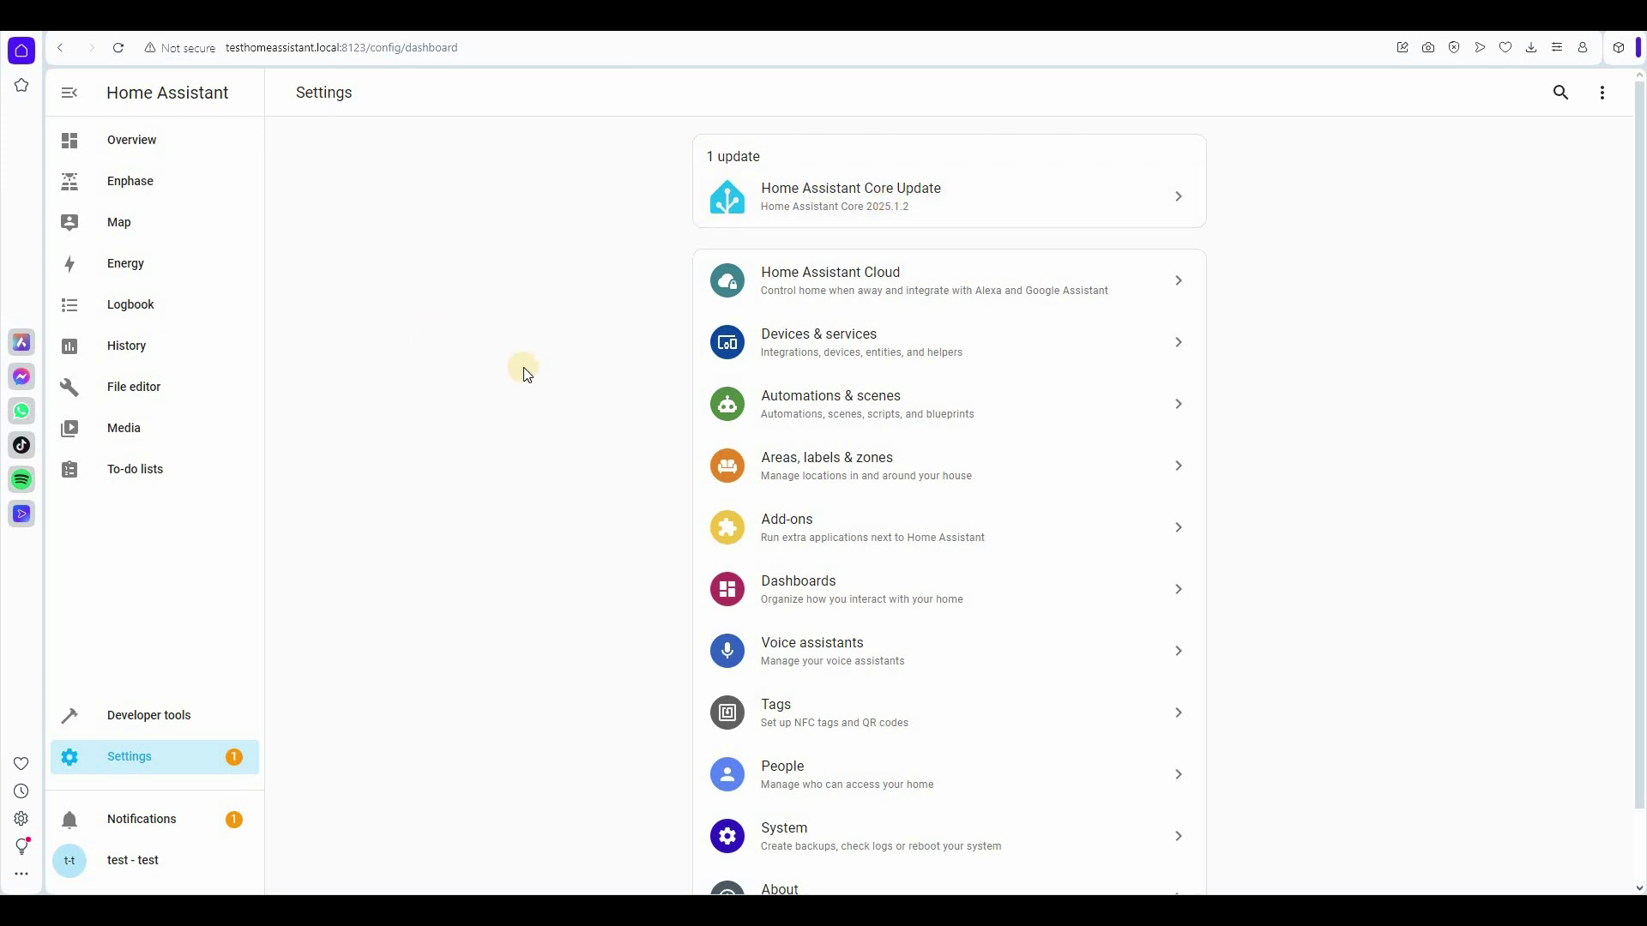
Step: Enable Advanced mode in the user profile's general settings
click(127, 865)
scroll(773, 675, down, 9)
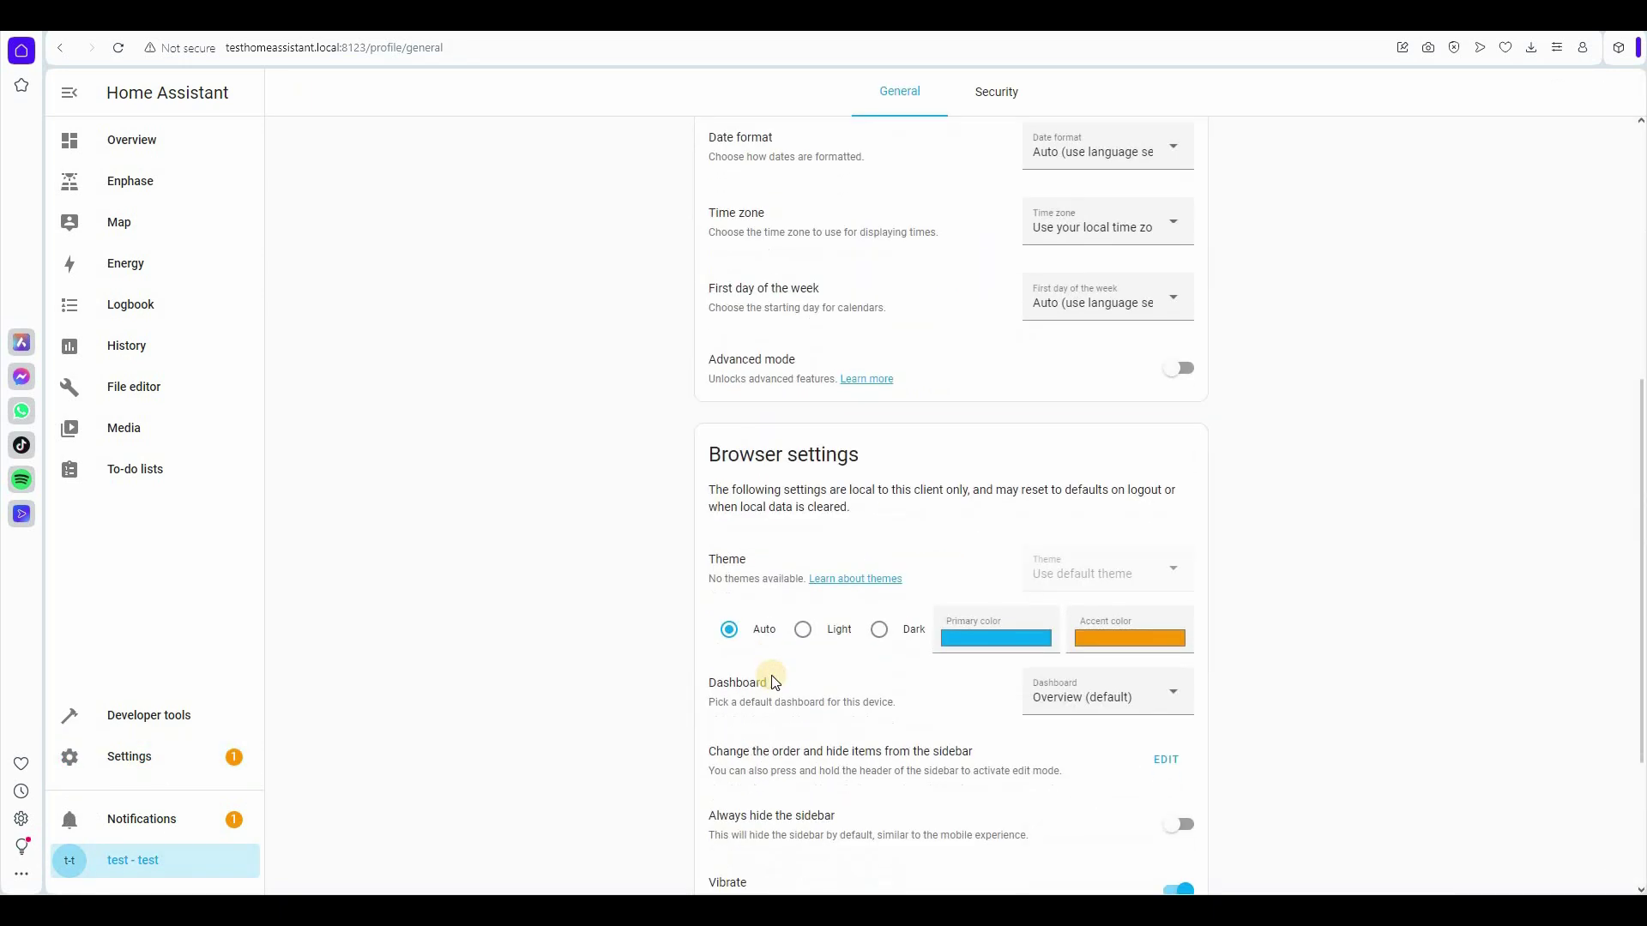
scroll(777, 199, up, 1)
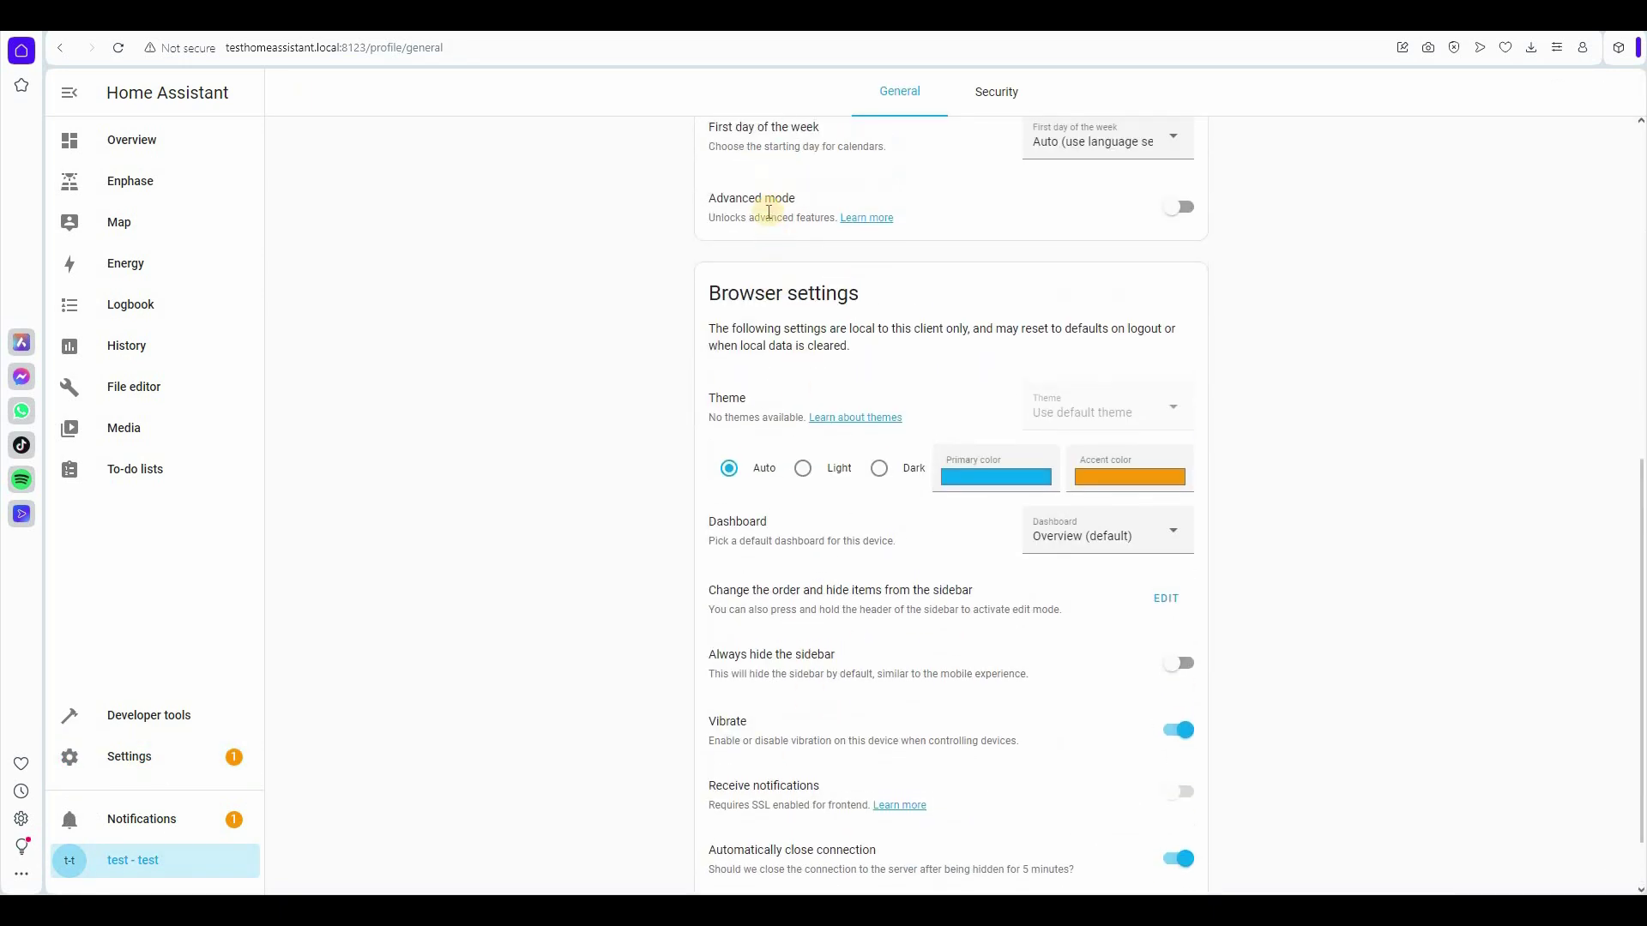
click(1181, 221)
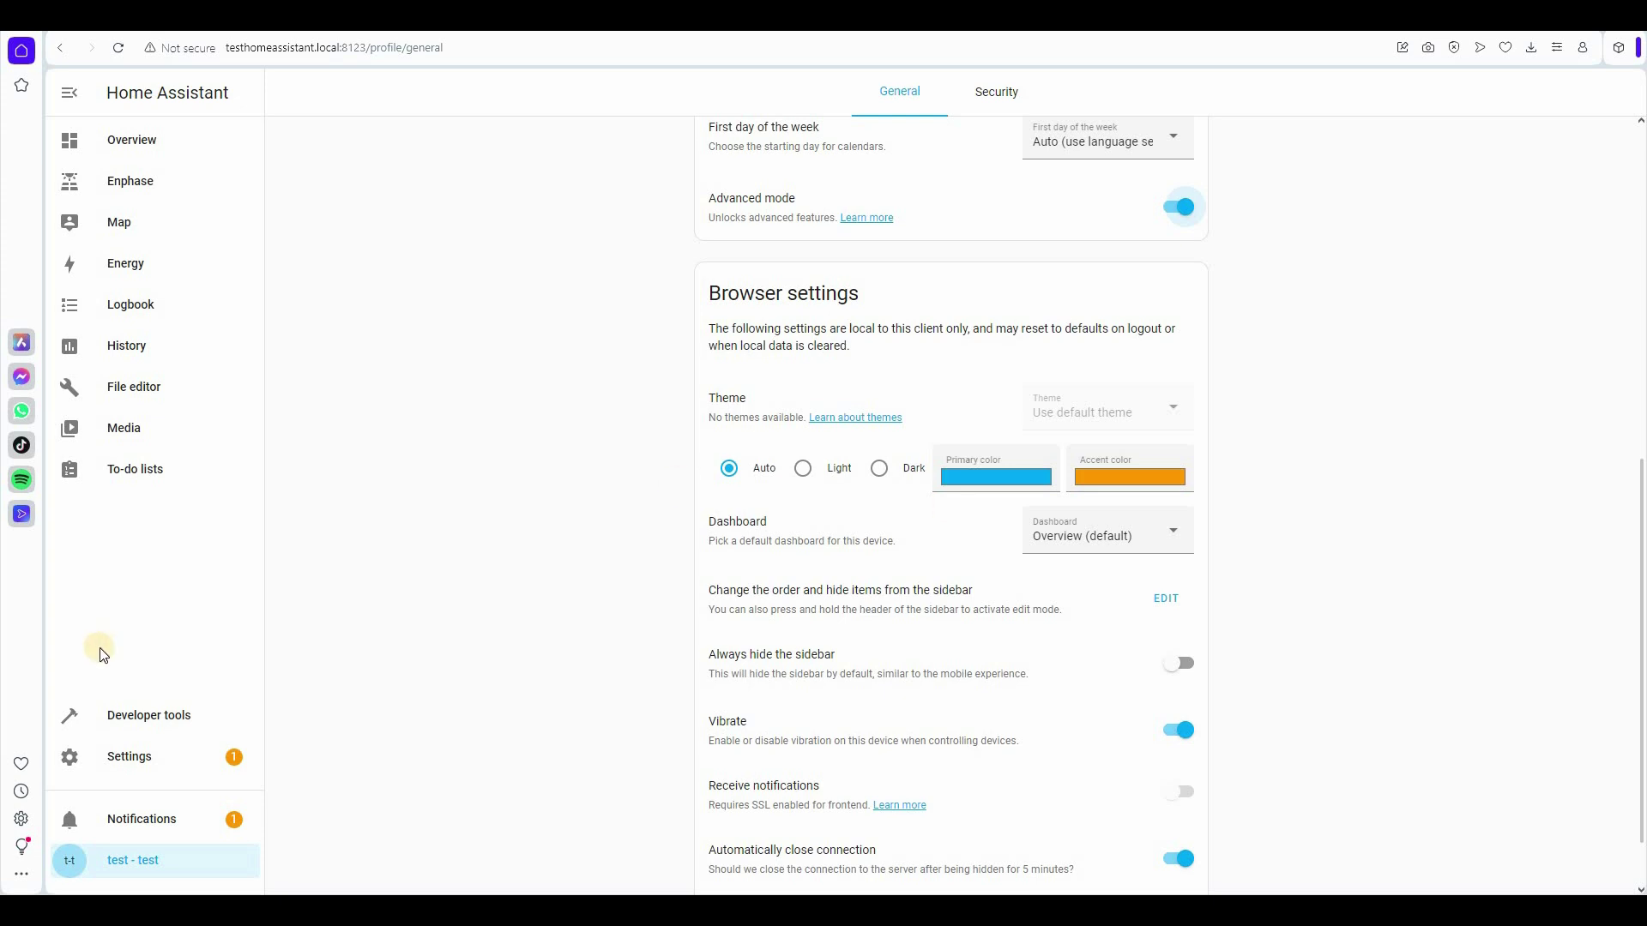
Step: Search the add-on store for "termin" and install the official Terminal & SSH add-on
click(105, 753)
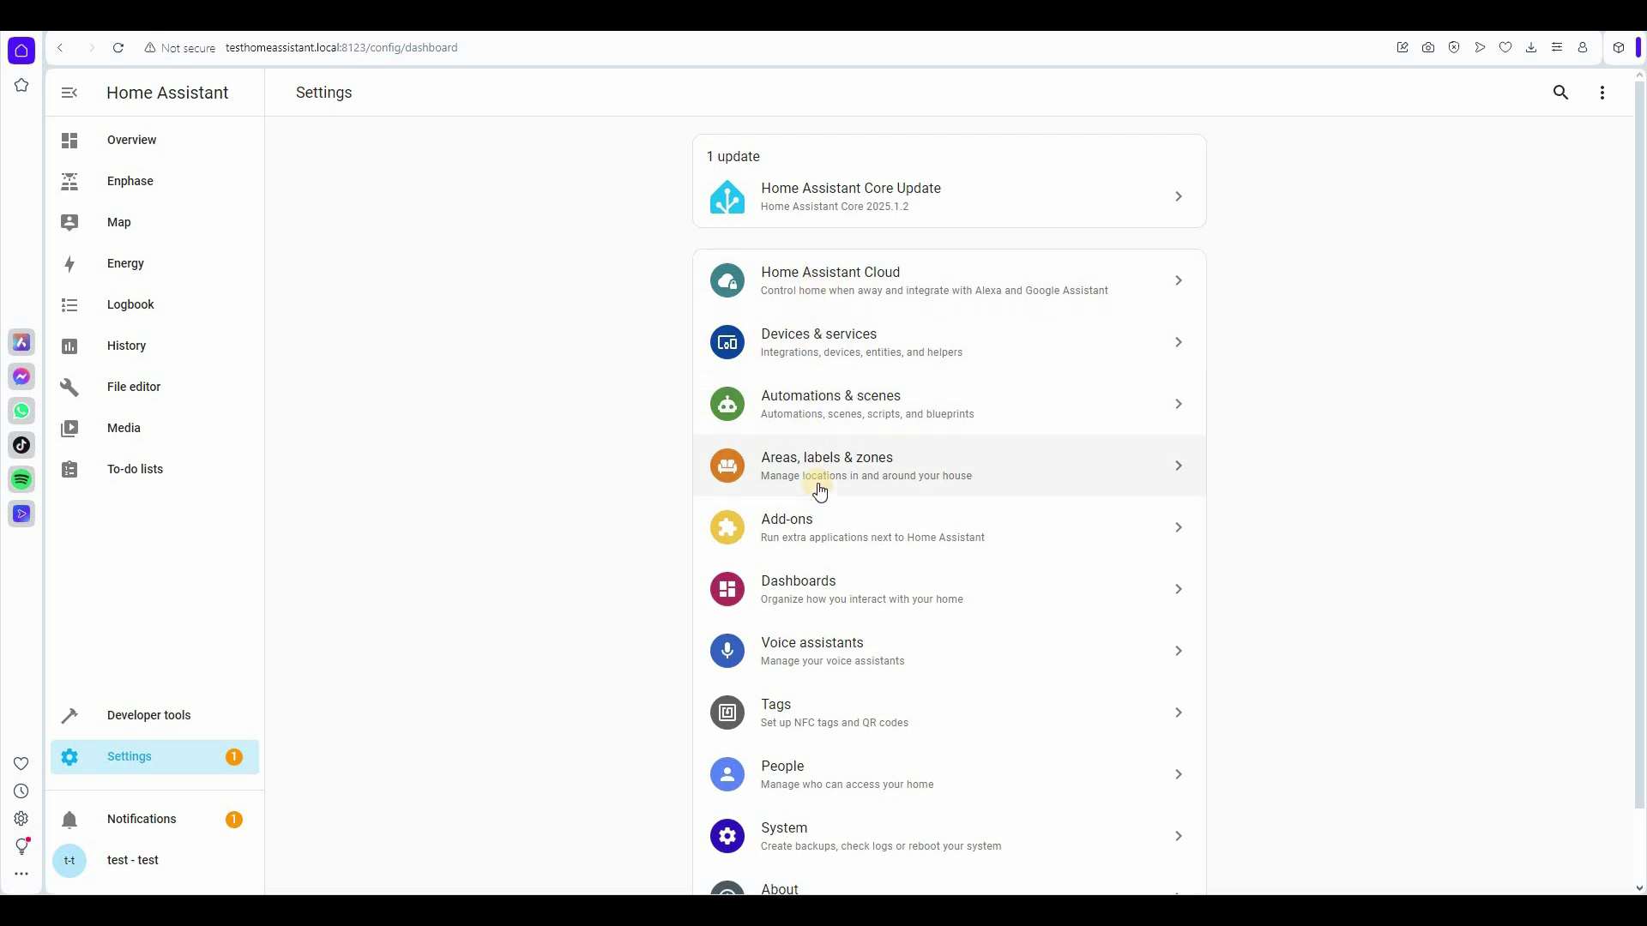
click(796, 538)
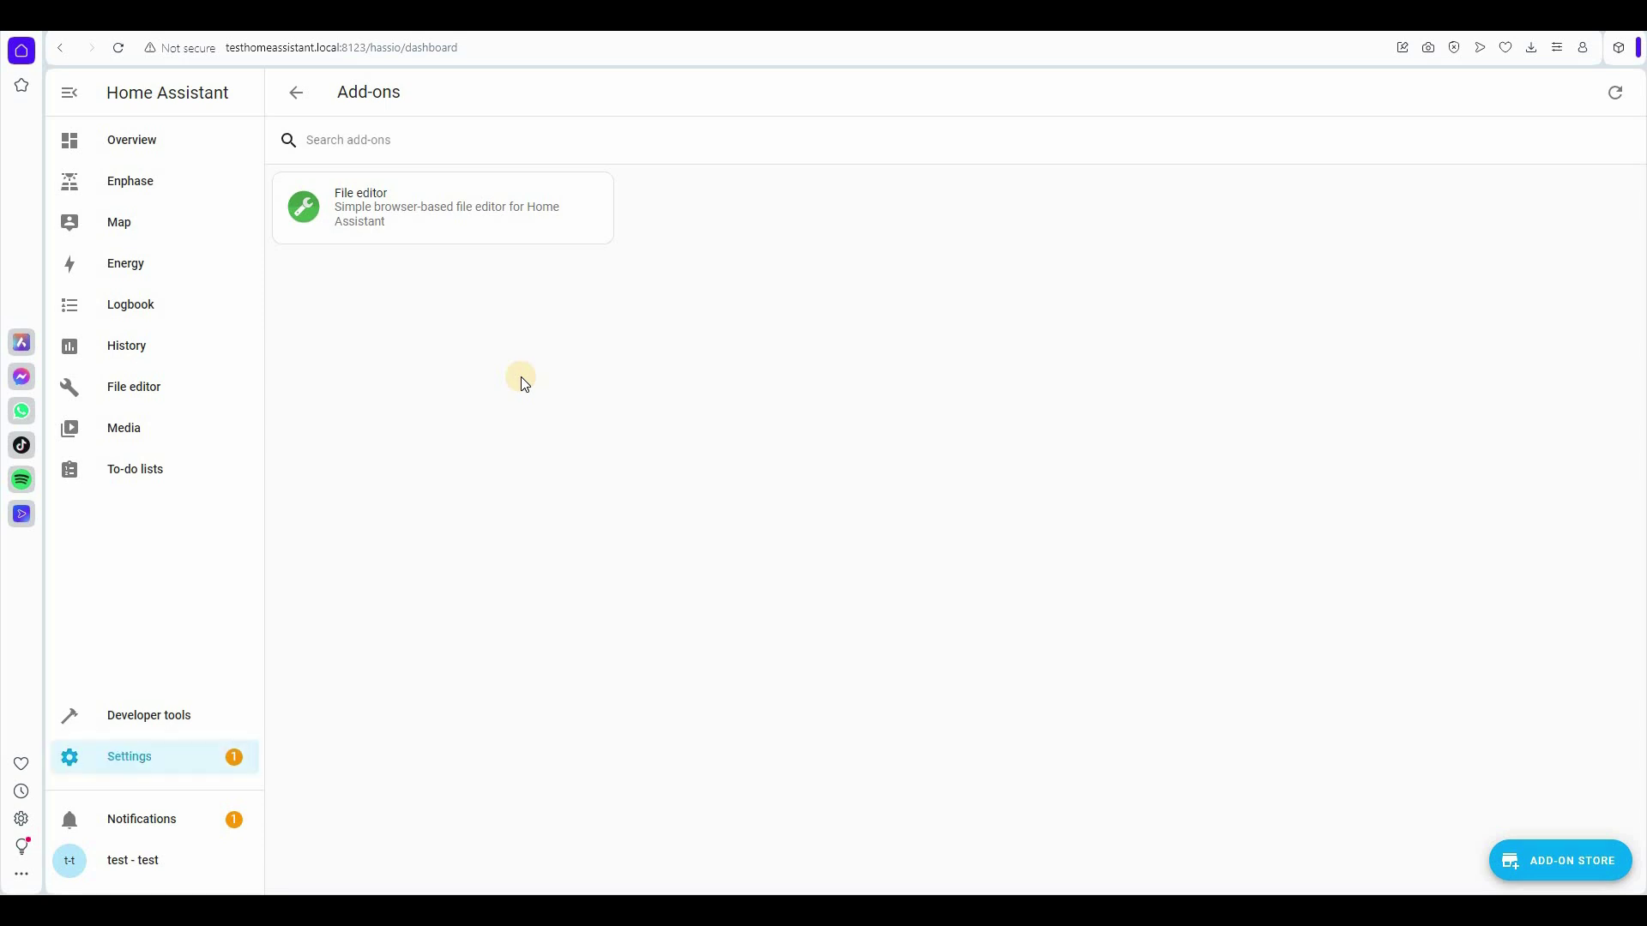
click(1558, 858)
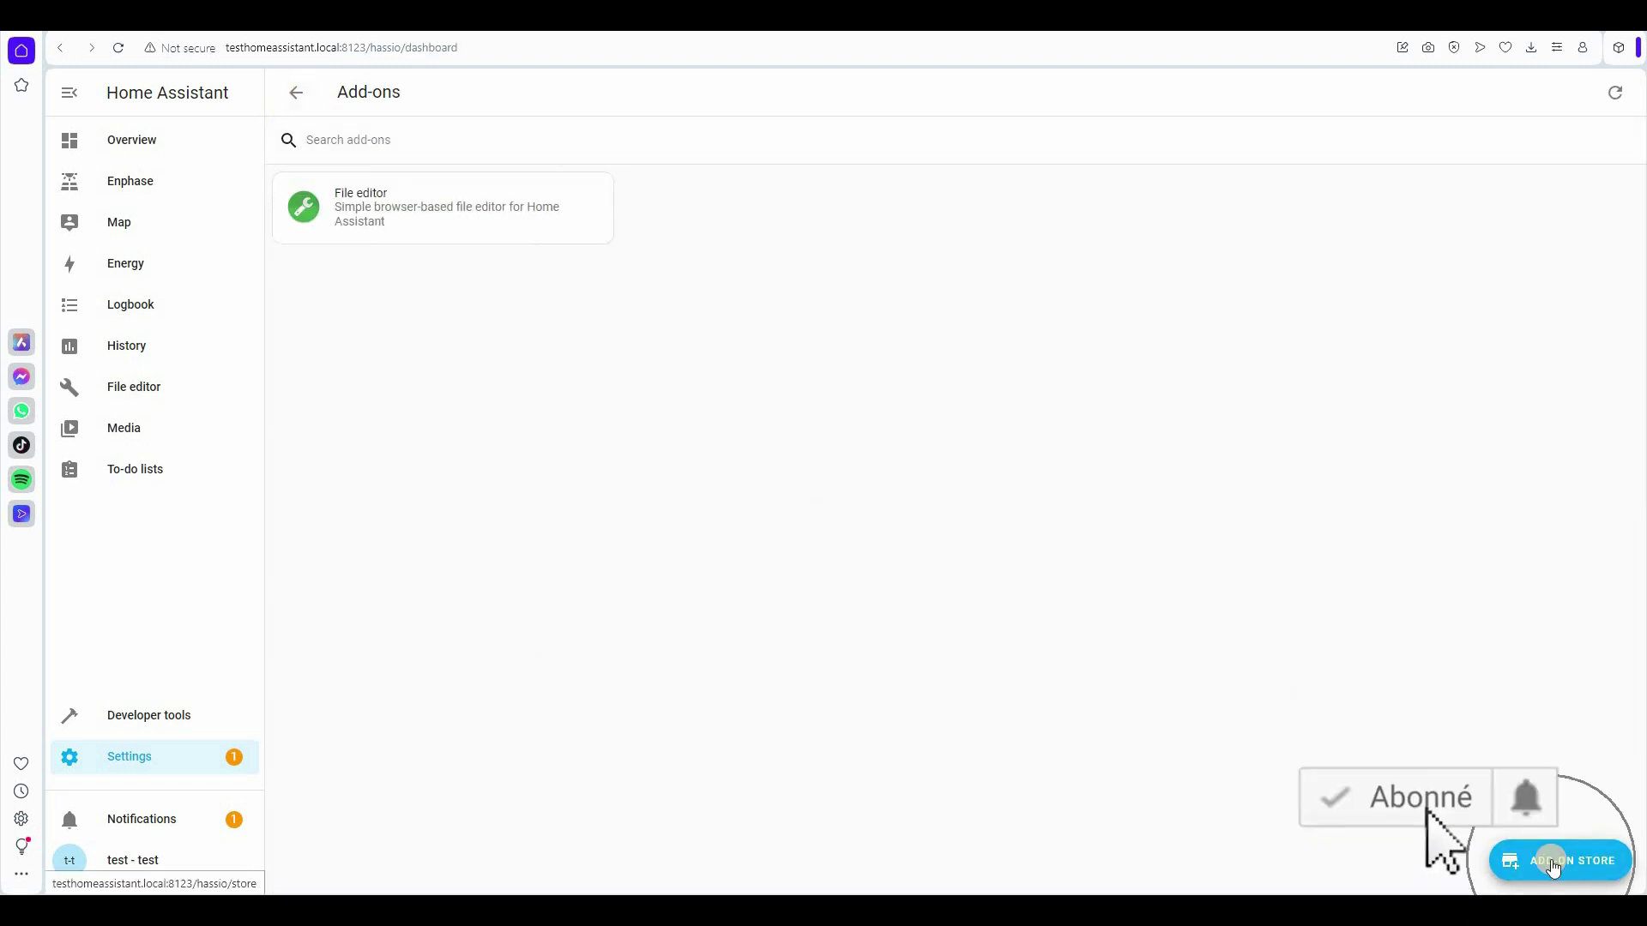
click(1555, 864)
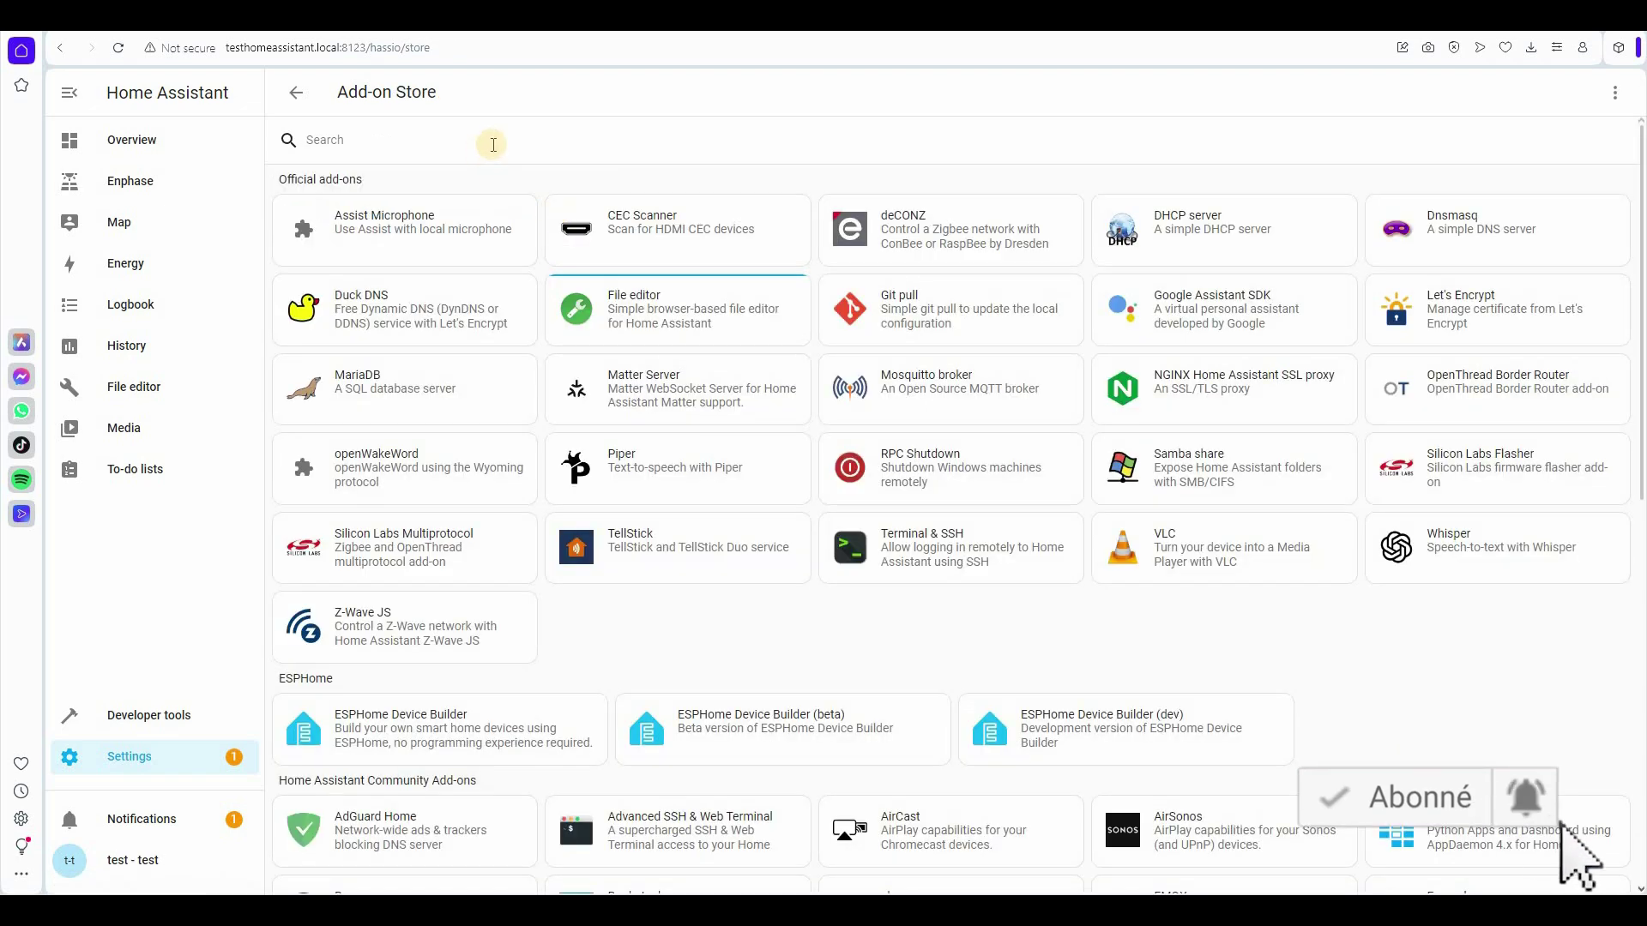
click(494, 145)
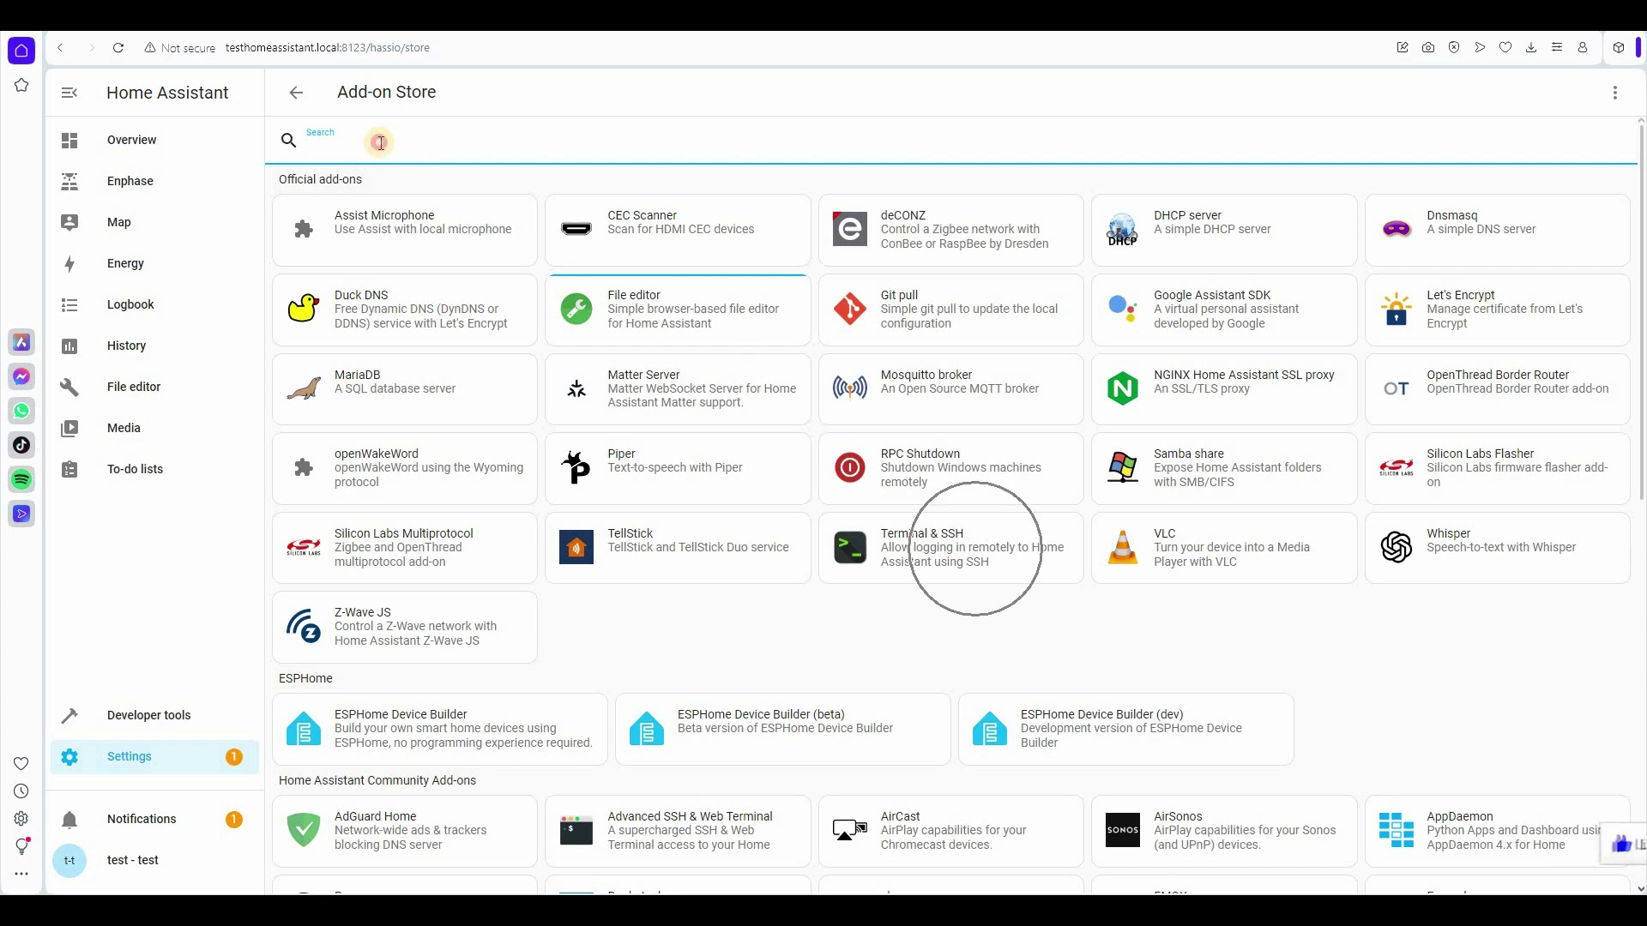
text(termin)
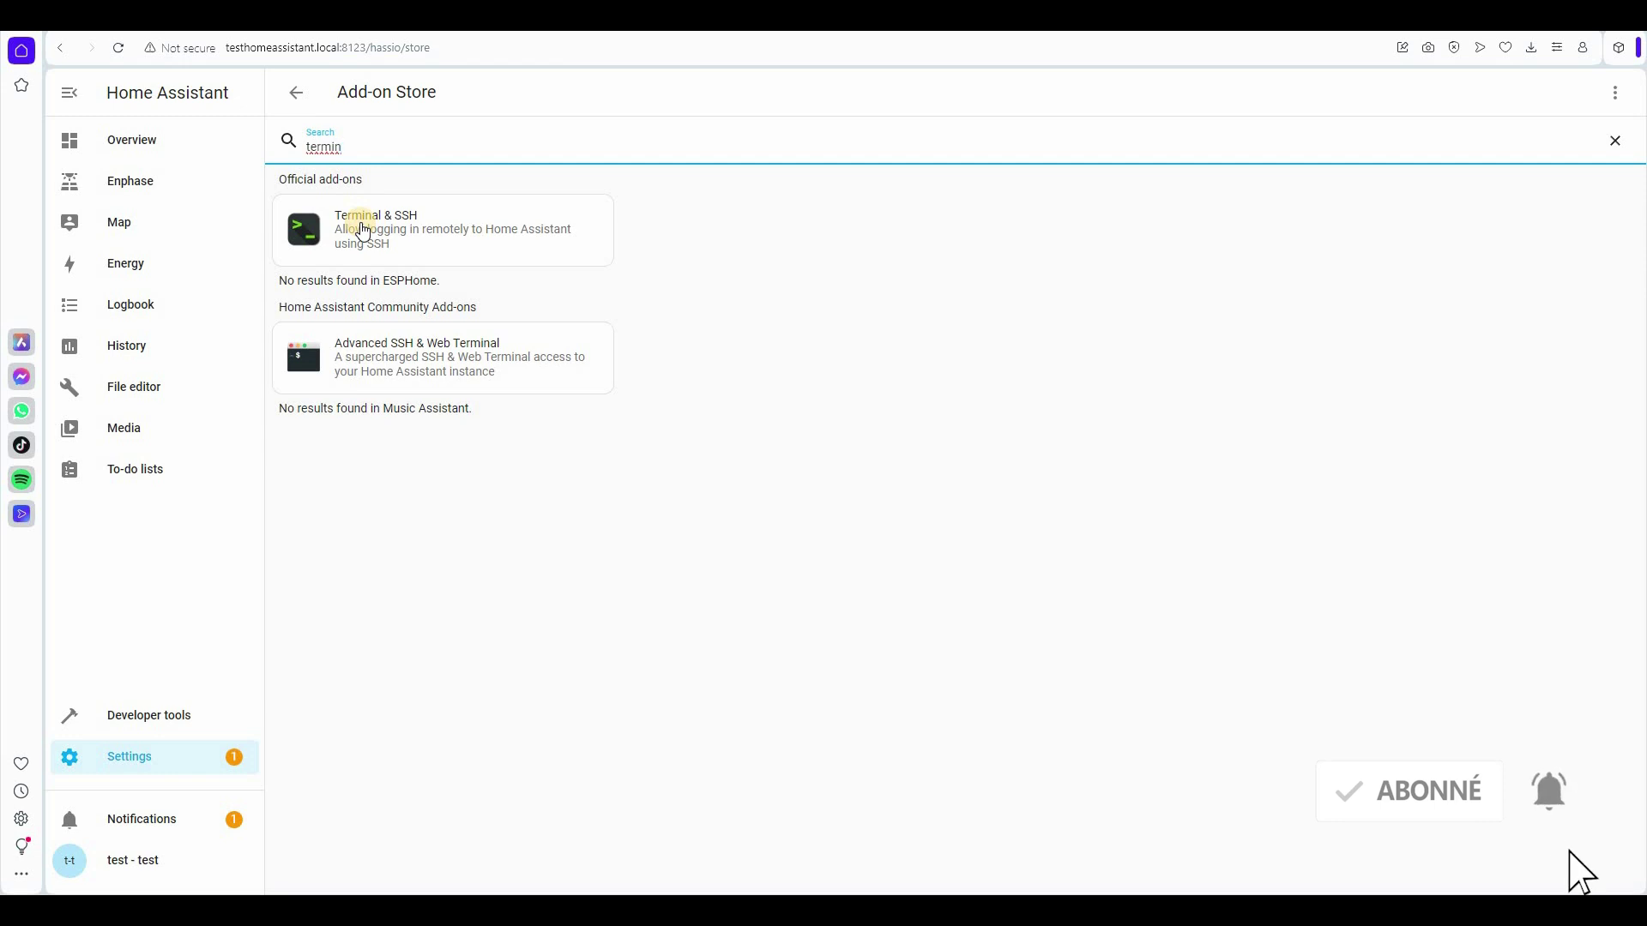
click(363, 230)
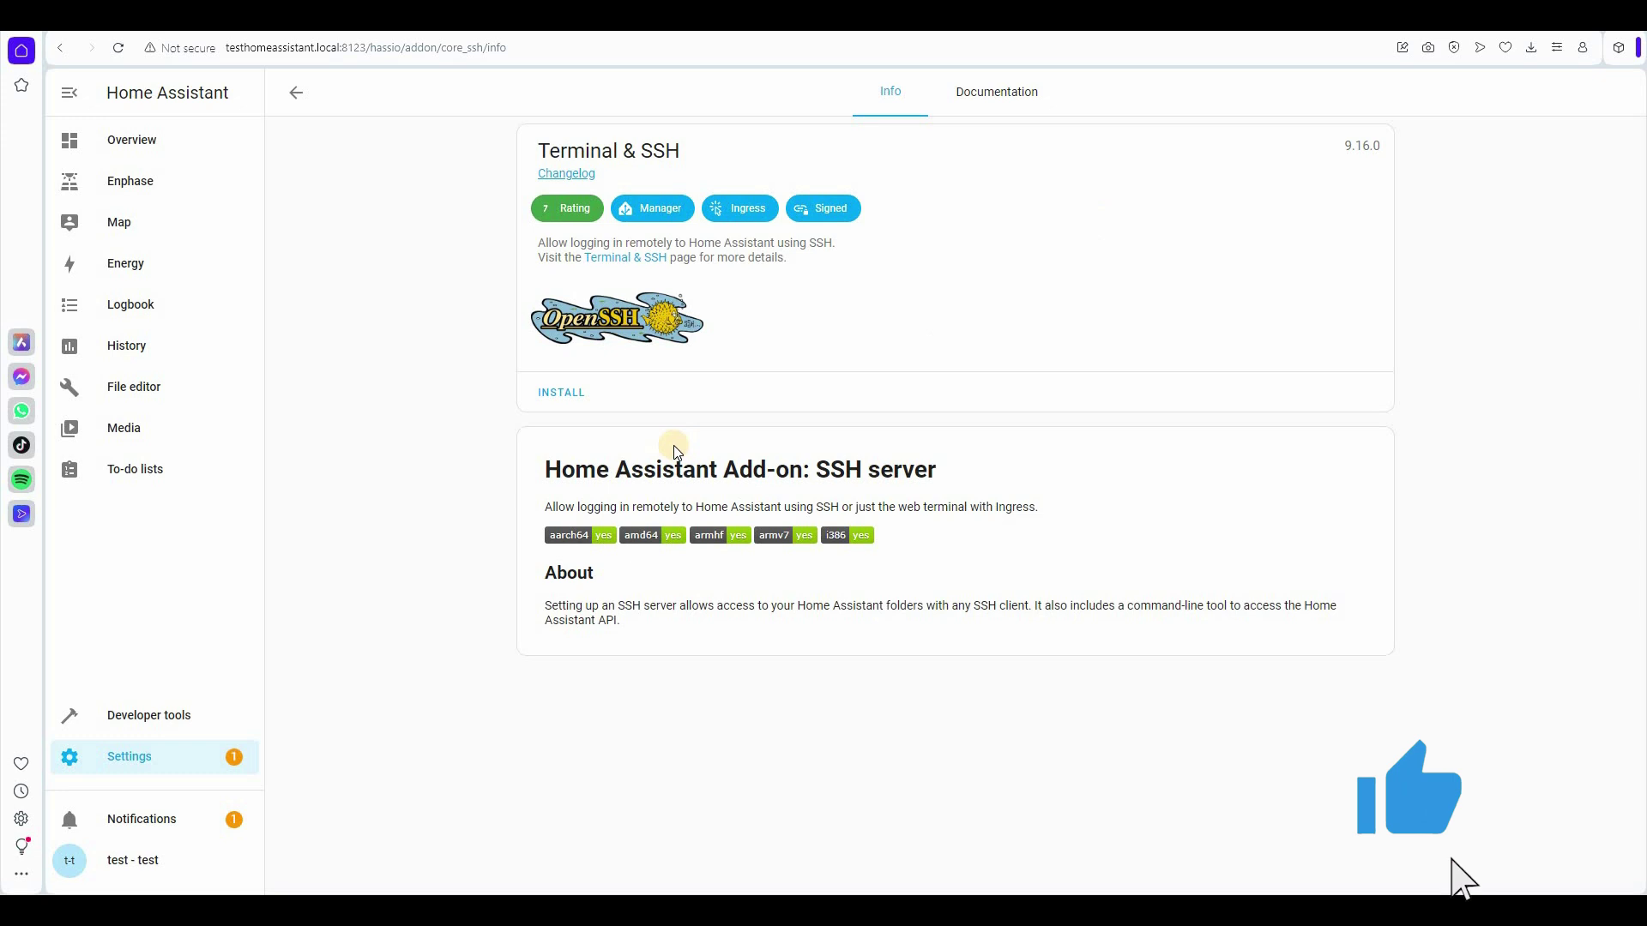
click(562, 393)
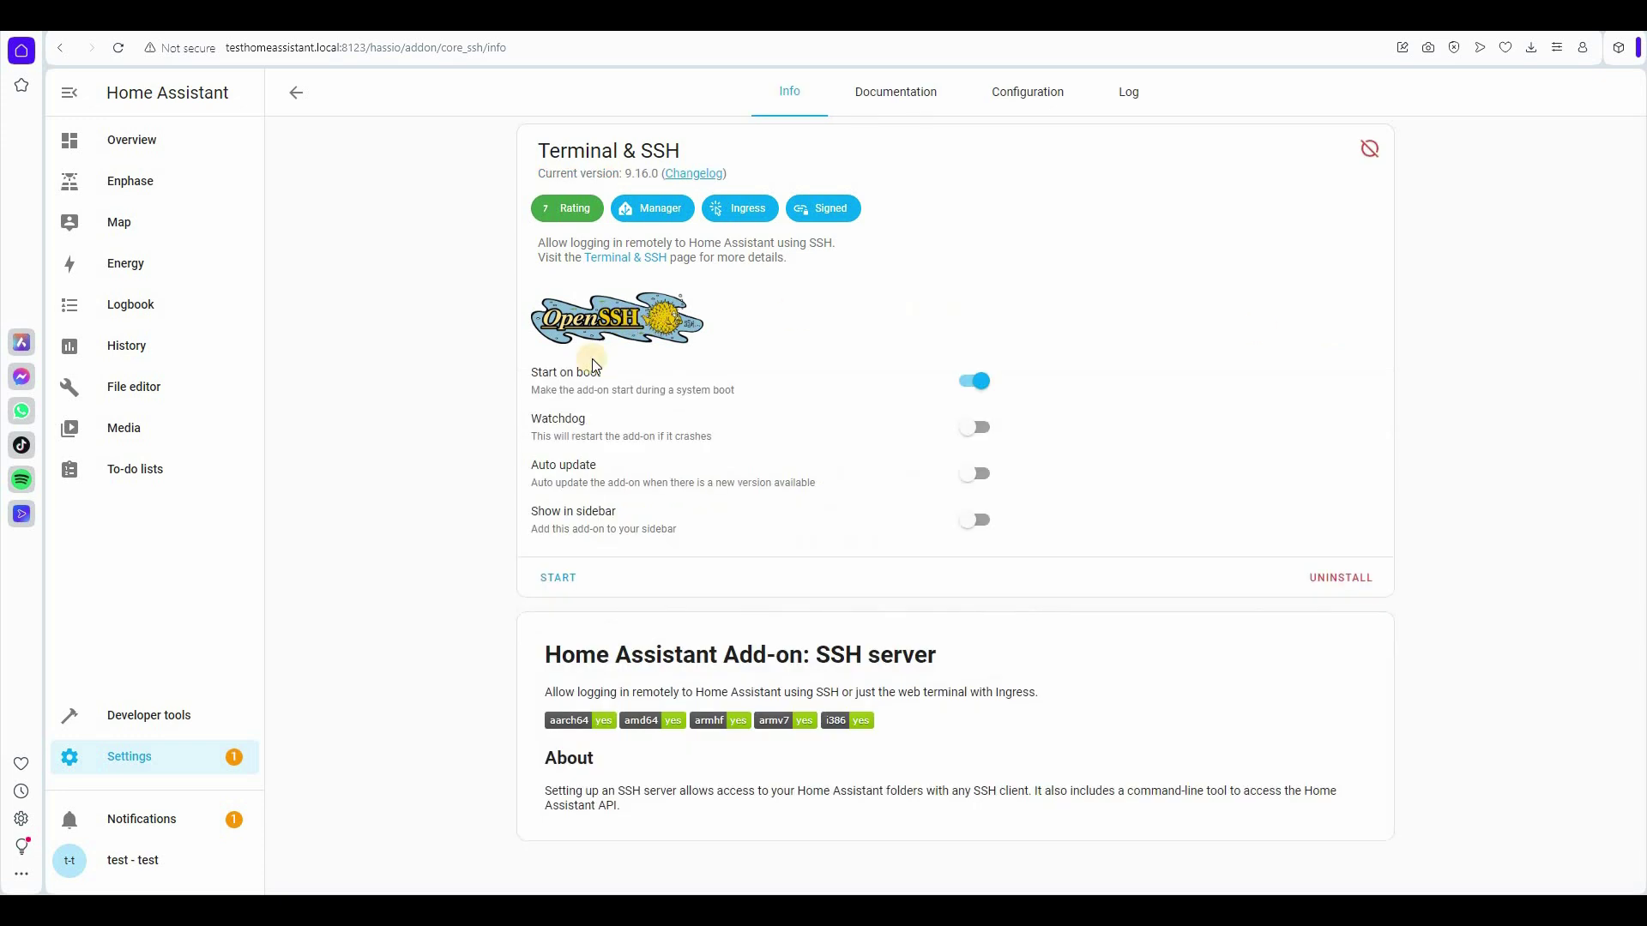
Step: Enable Watchdog and Show in sidebar for the Terminal & SSH add-on and start it
click(976, 429)
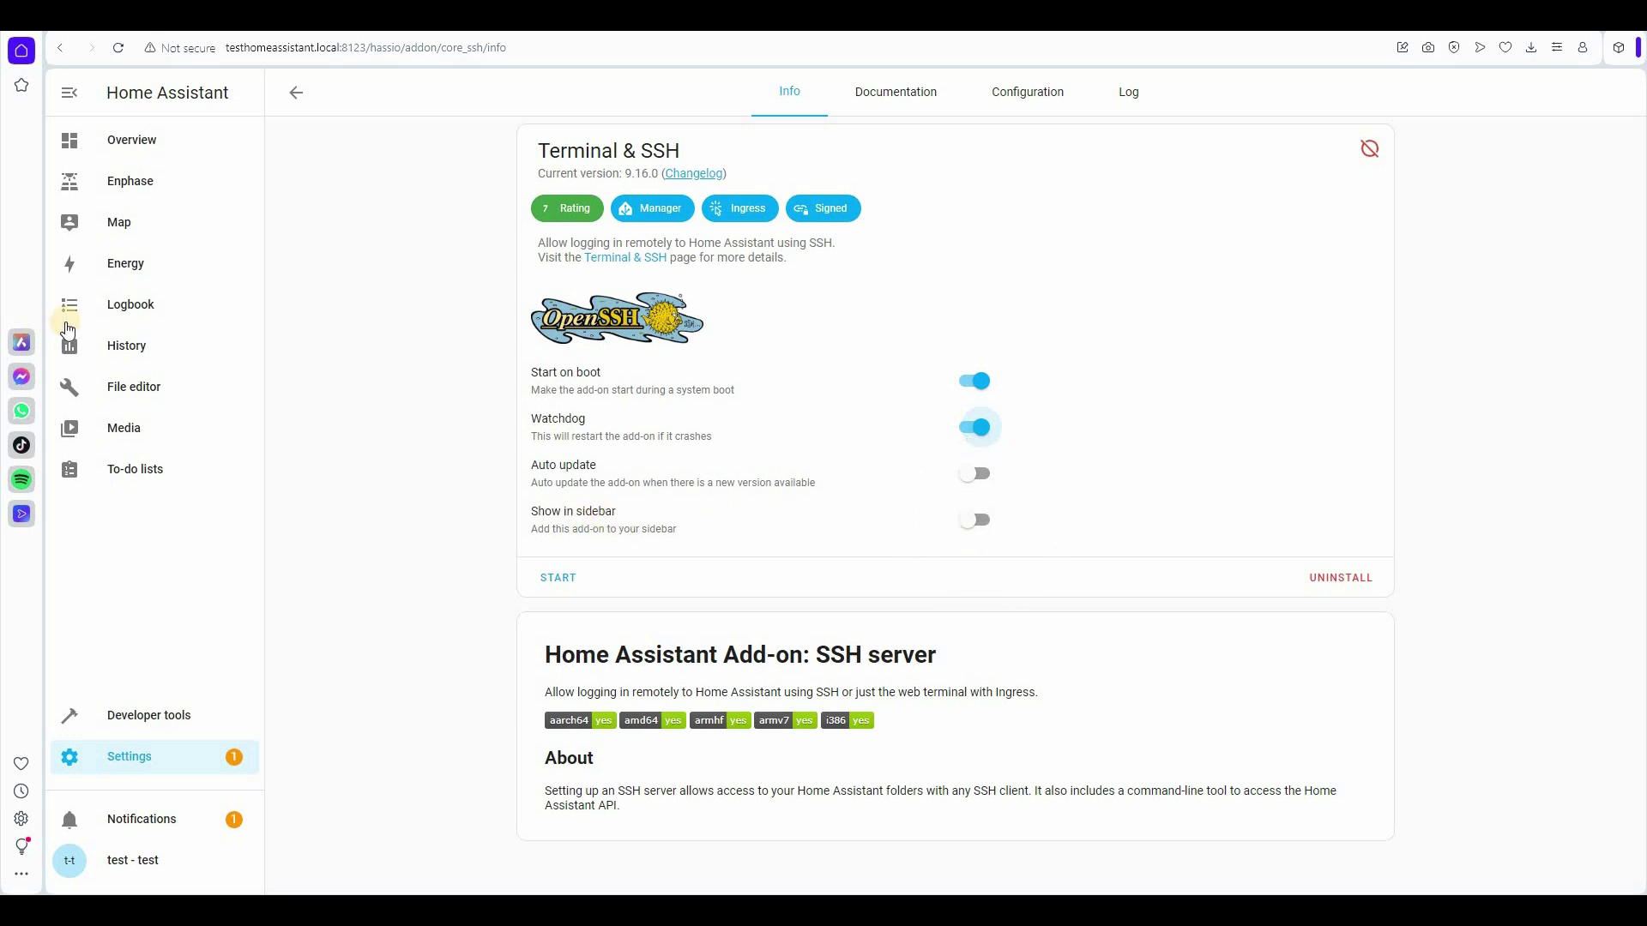
click(978, 520)
click(556, 580)
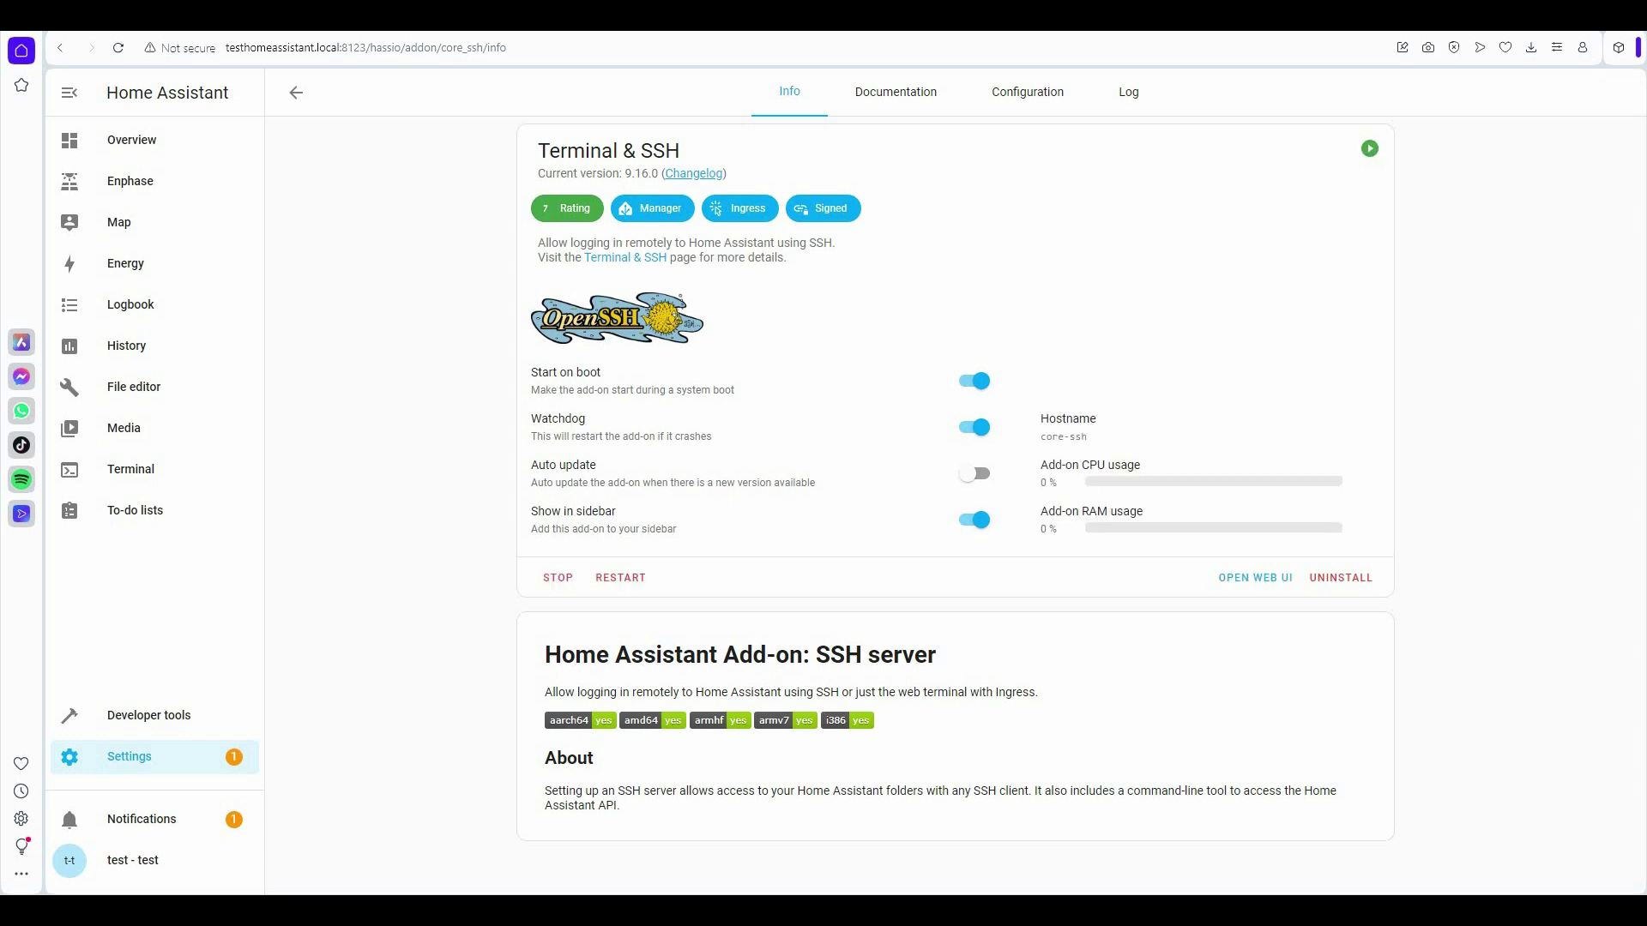
Step: Open the terminal and list the contents of the home directory with ls
click(141, 476)
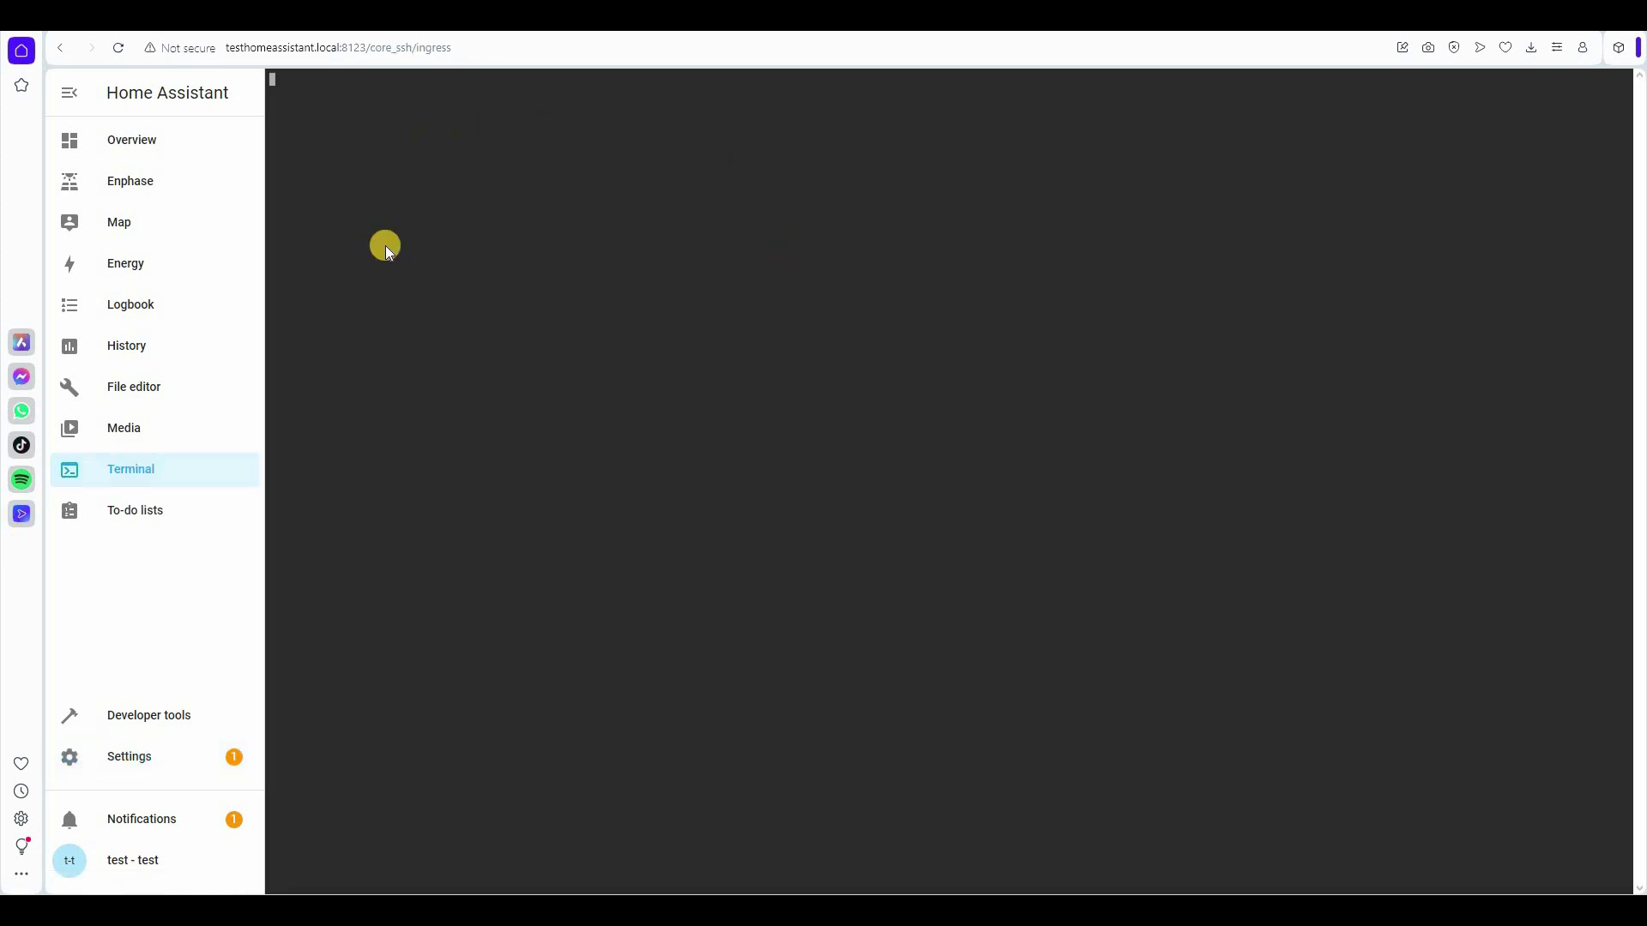
key(Return)
key(Return)
key(Return)
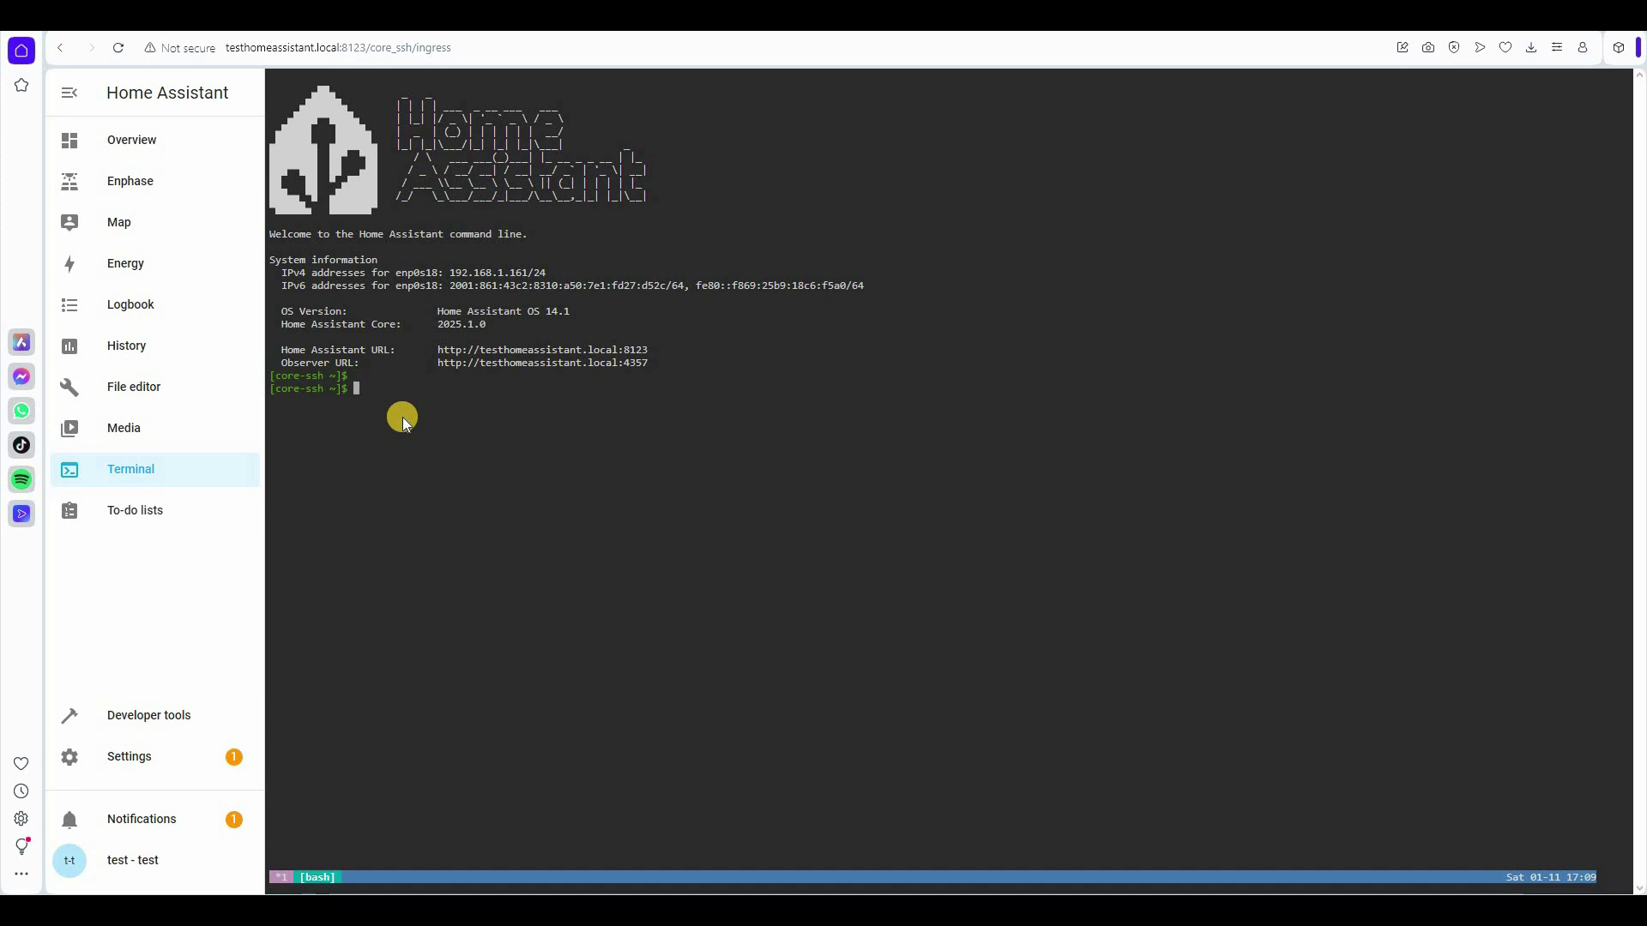
text(ls)
key(Return)
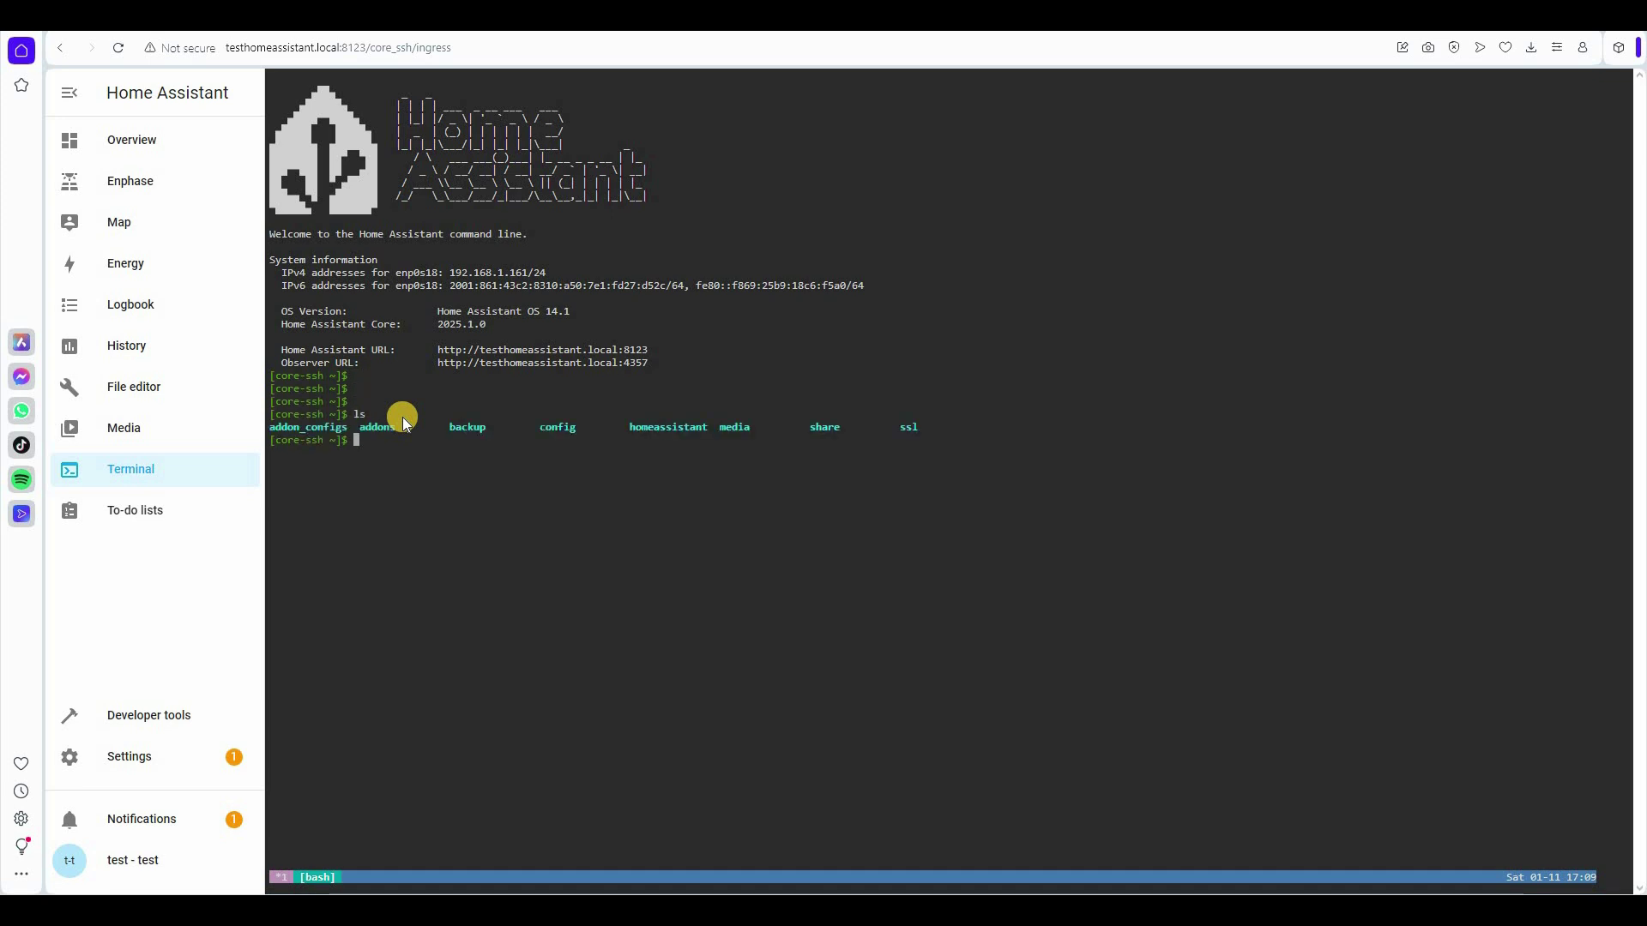
text(cd /)
key(Return)
text(ls)
key(Return)
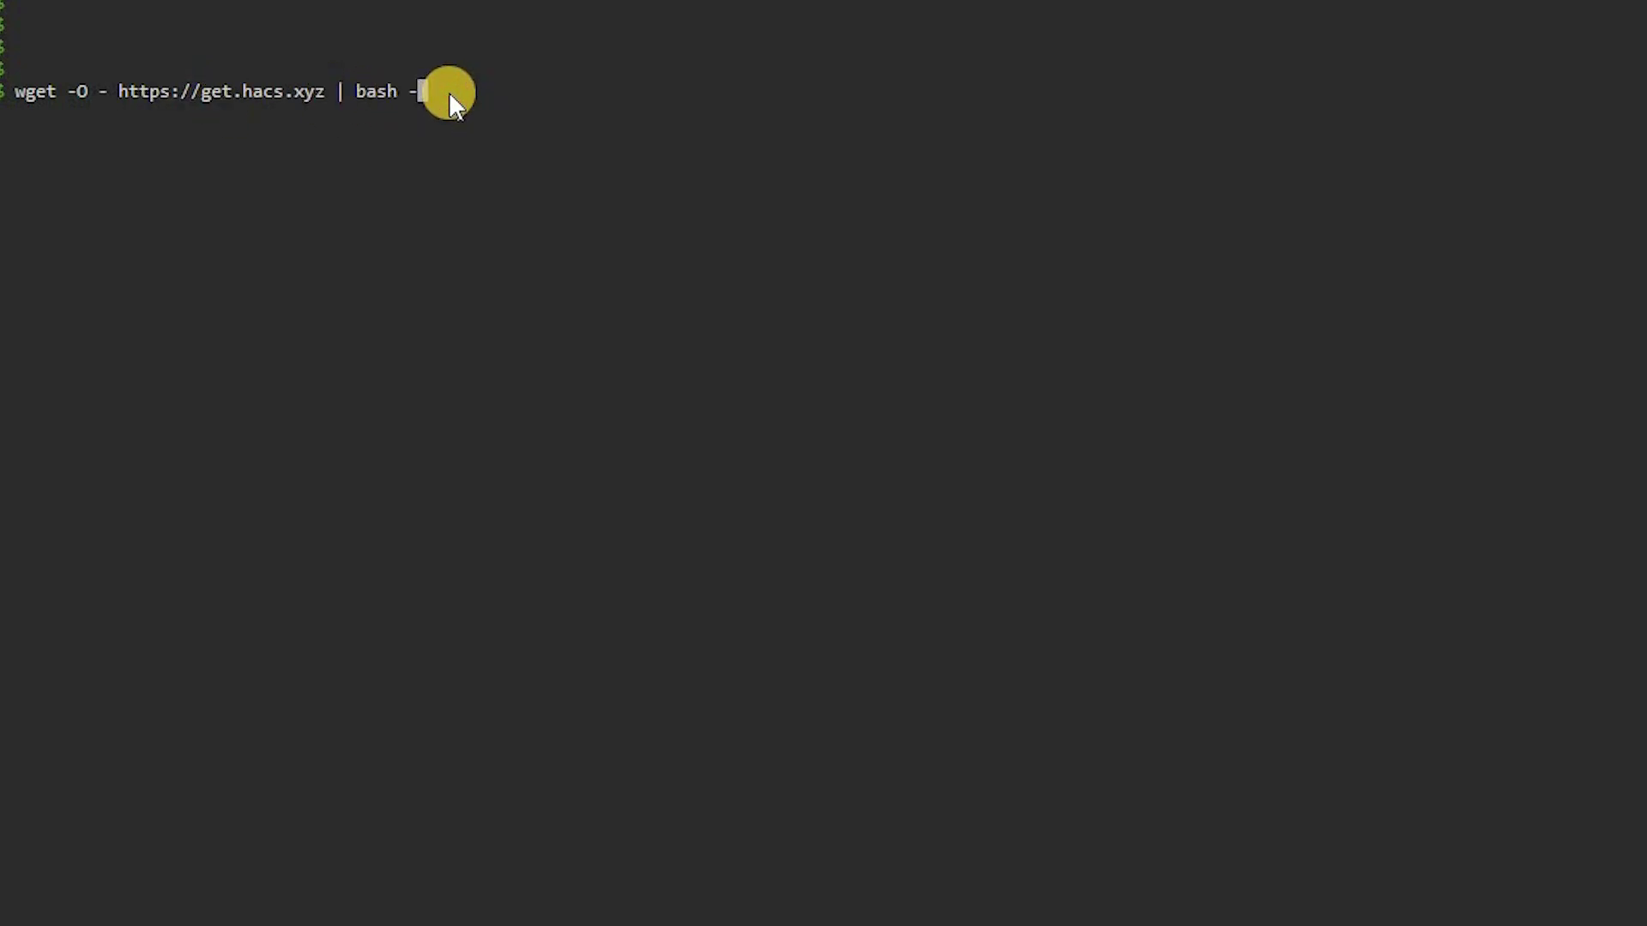
key(Return)
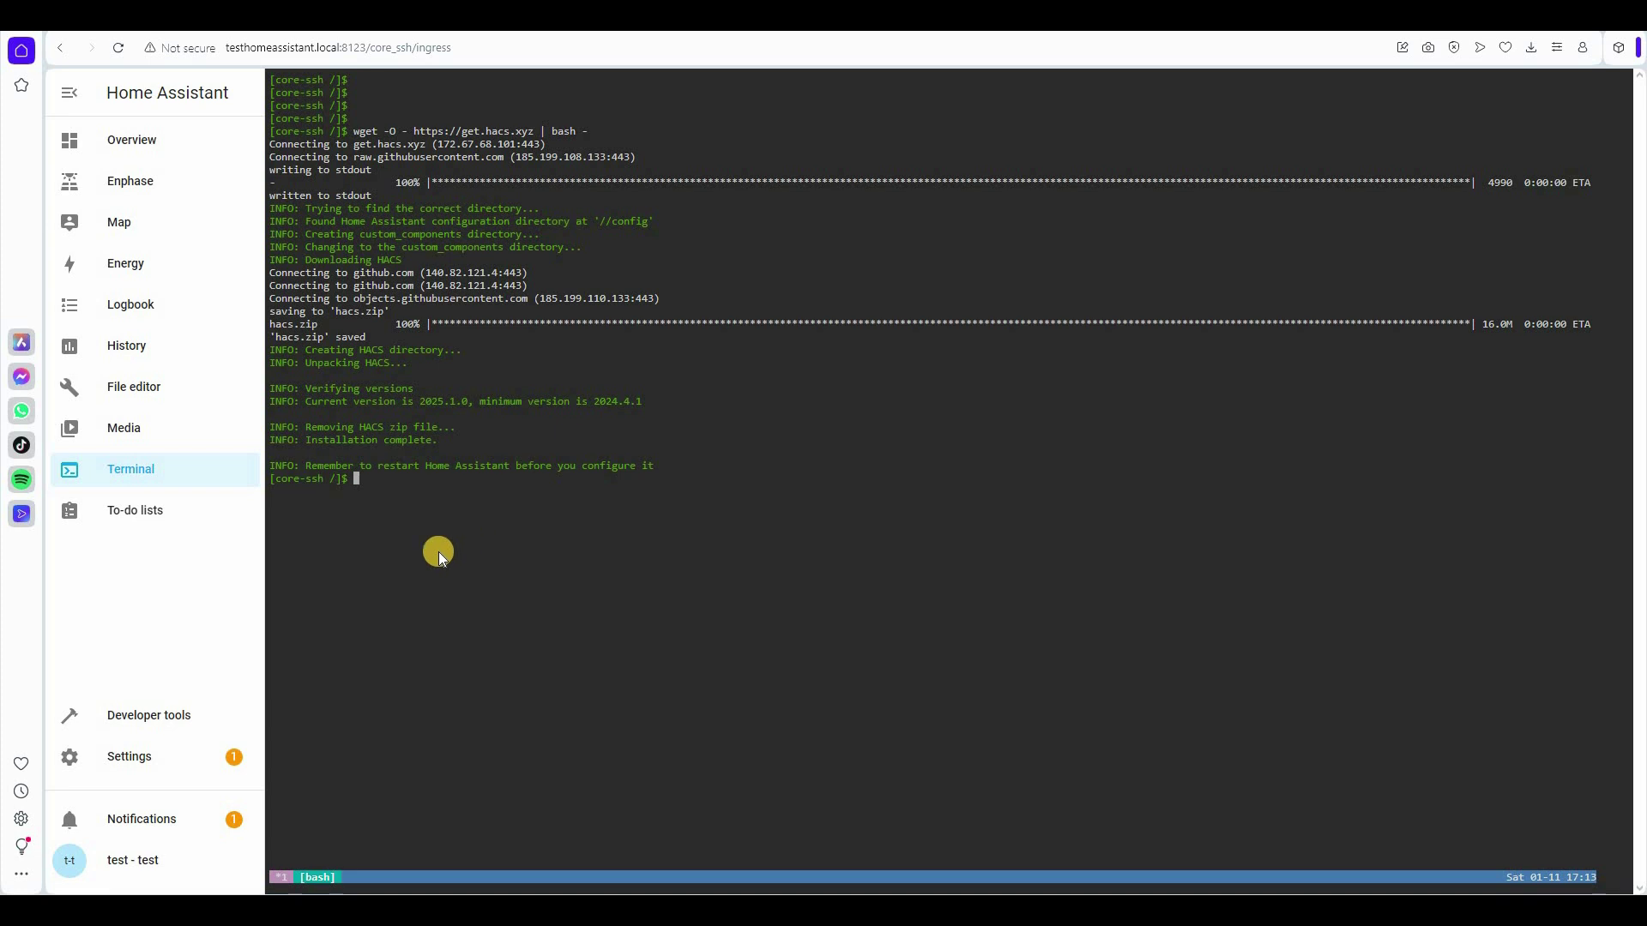
Step: Reboot the complete system from the advanced restart options in the system settings
click(135, 767)
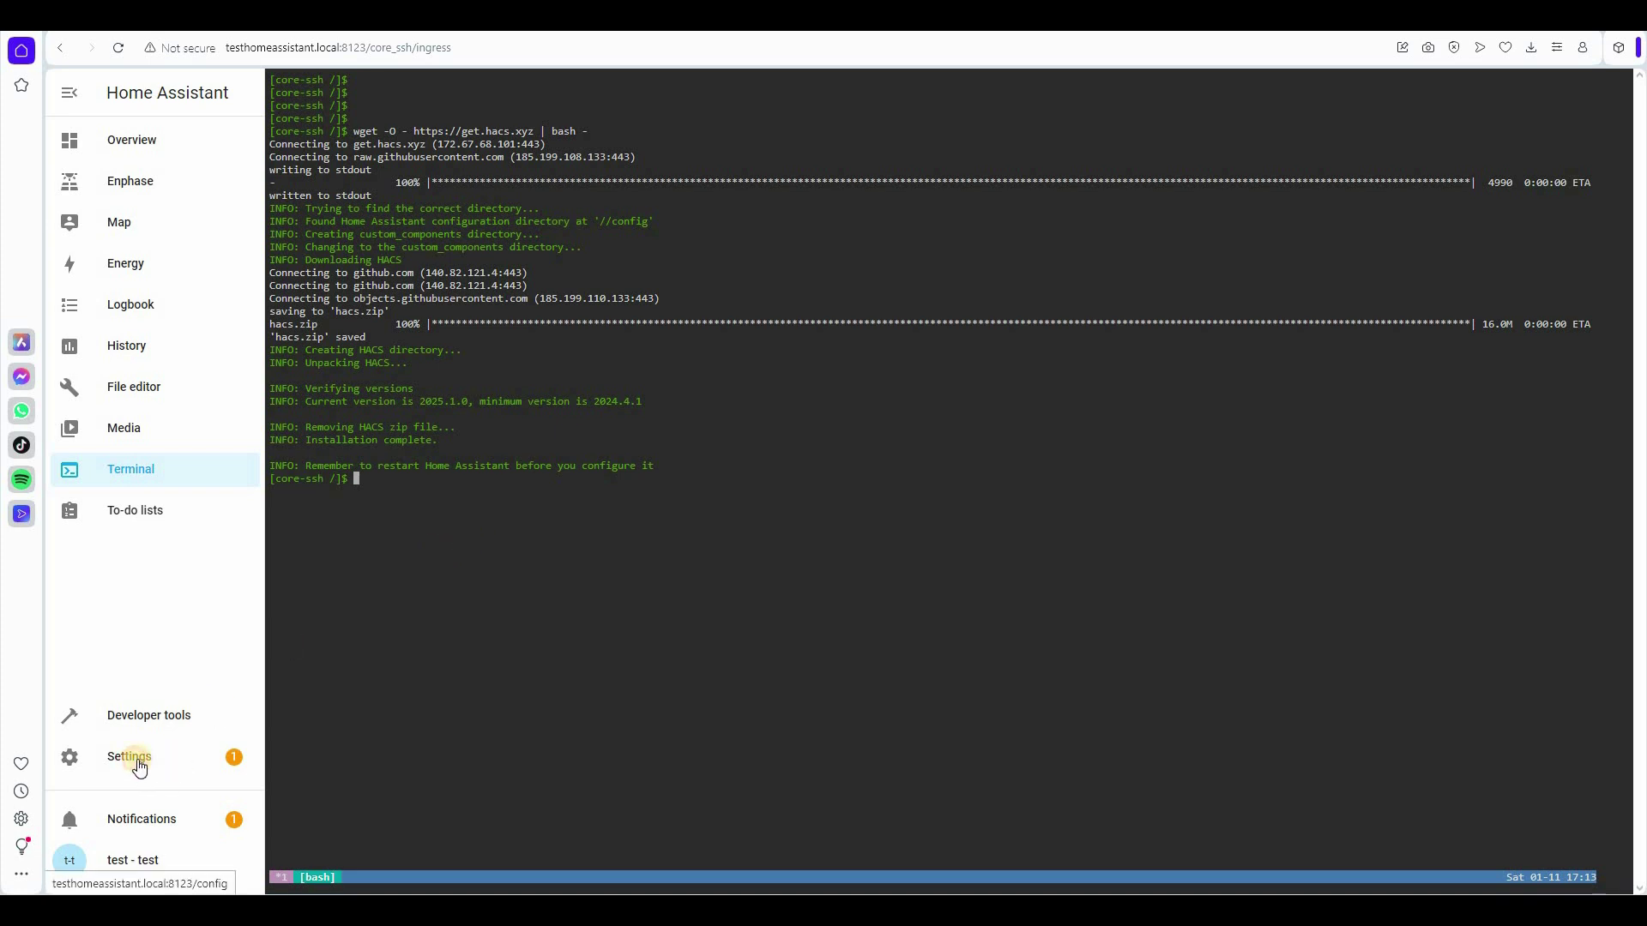
scroll(812, 739, down, 1)
scroll(812, 739, down, 1)
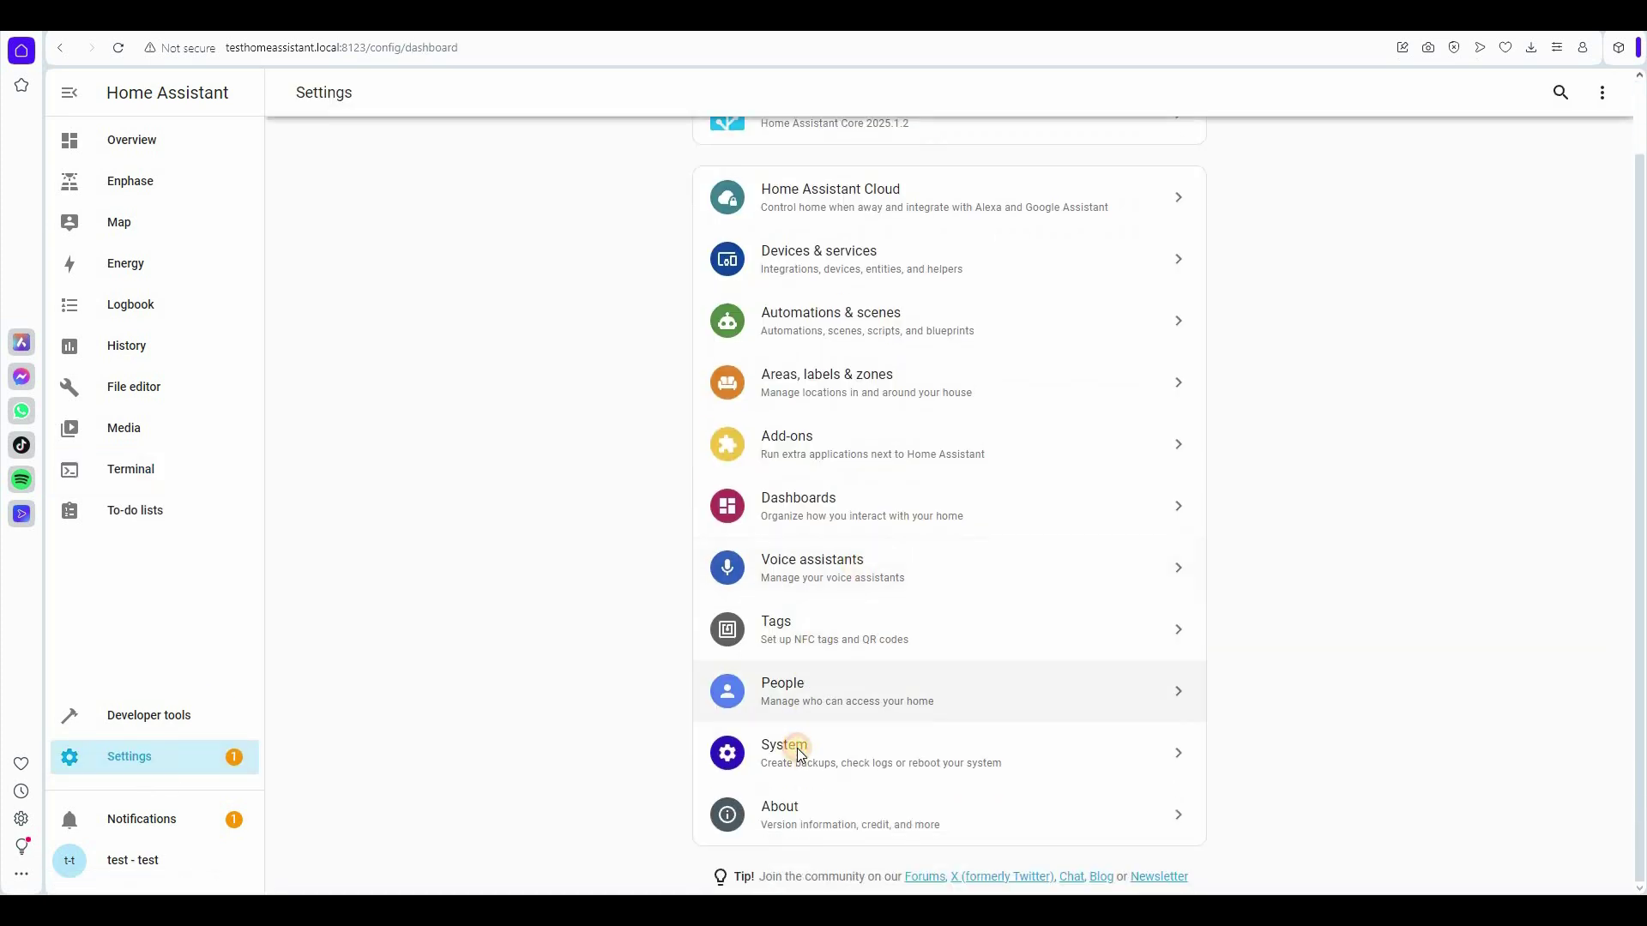
click(781, 739)
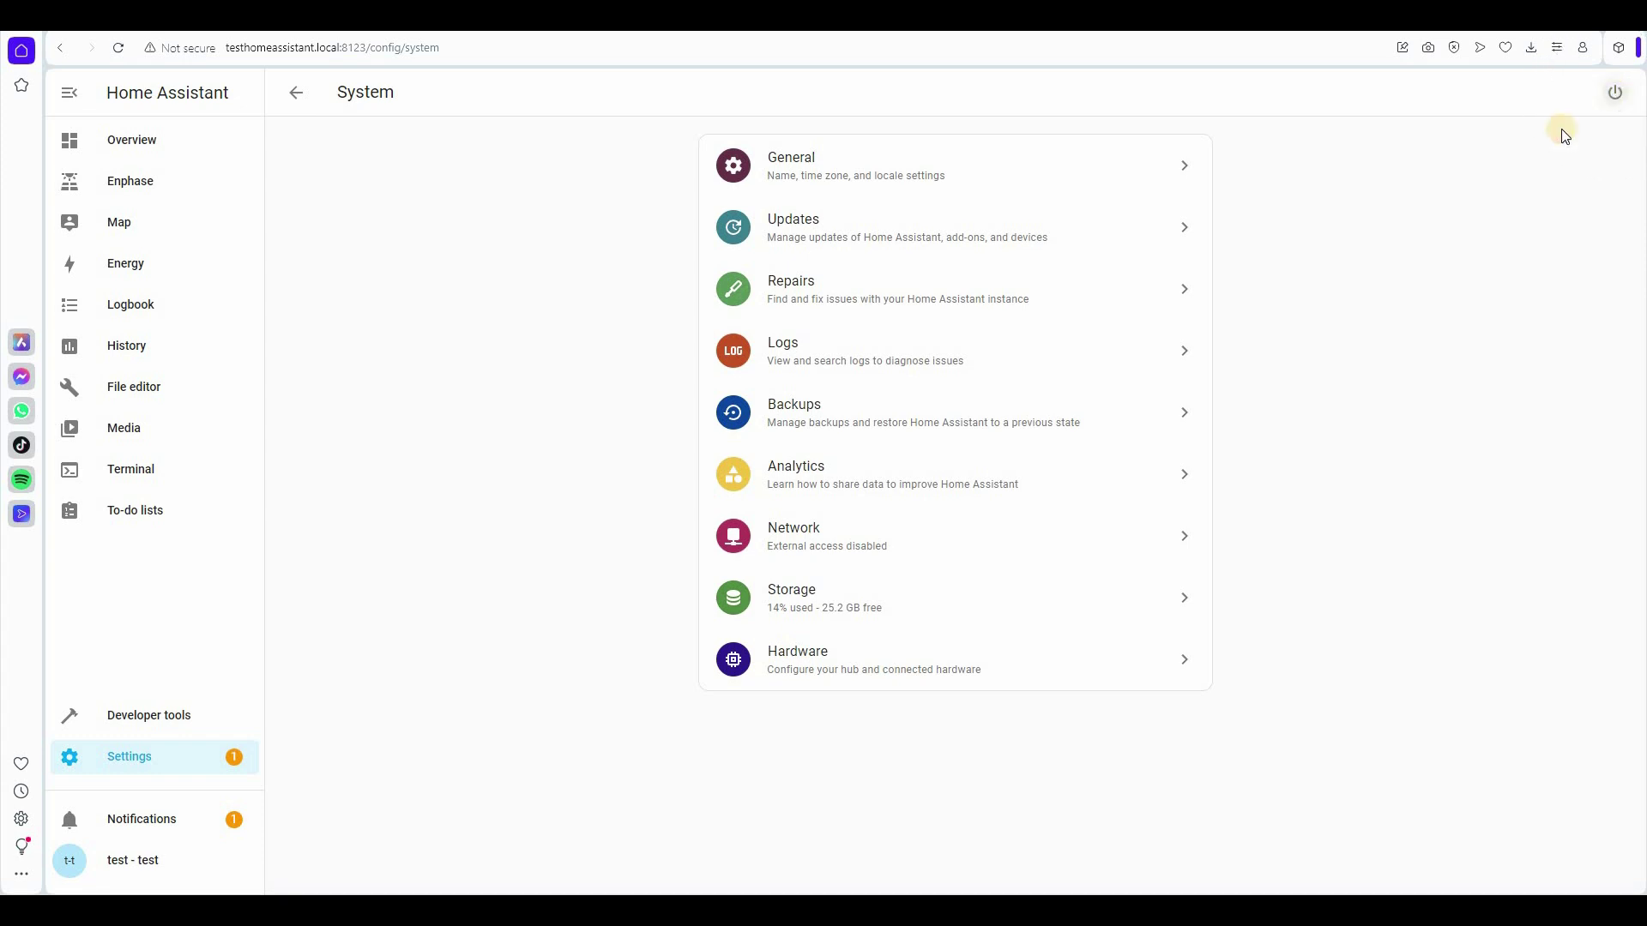
click(1615, 92)
click(815, 579)
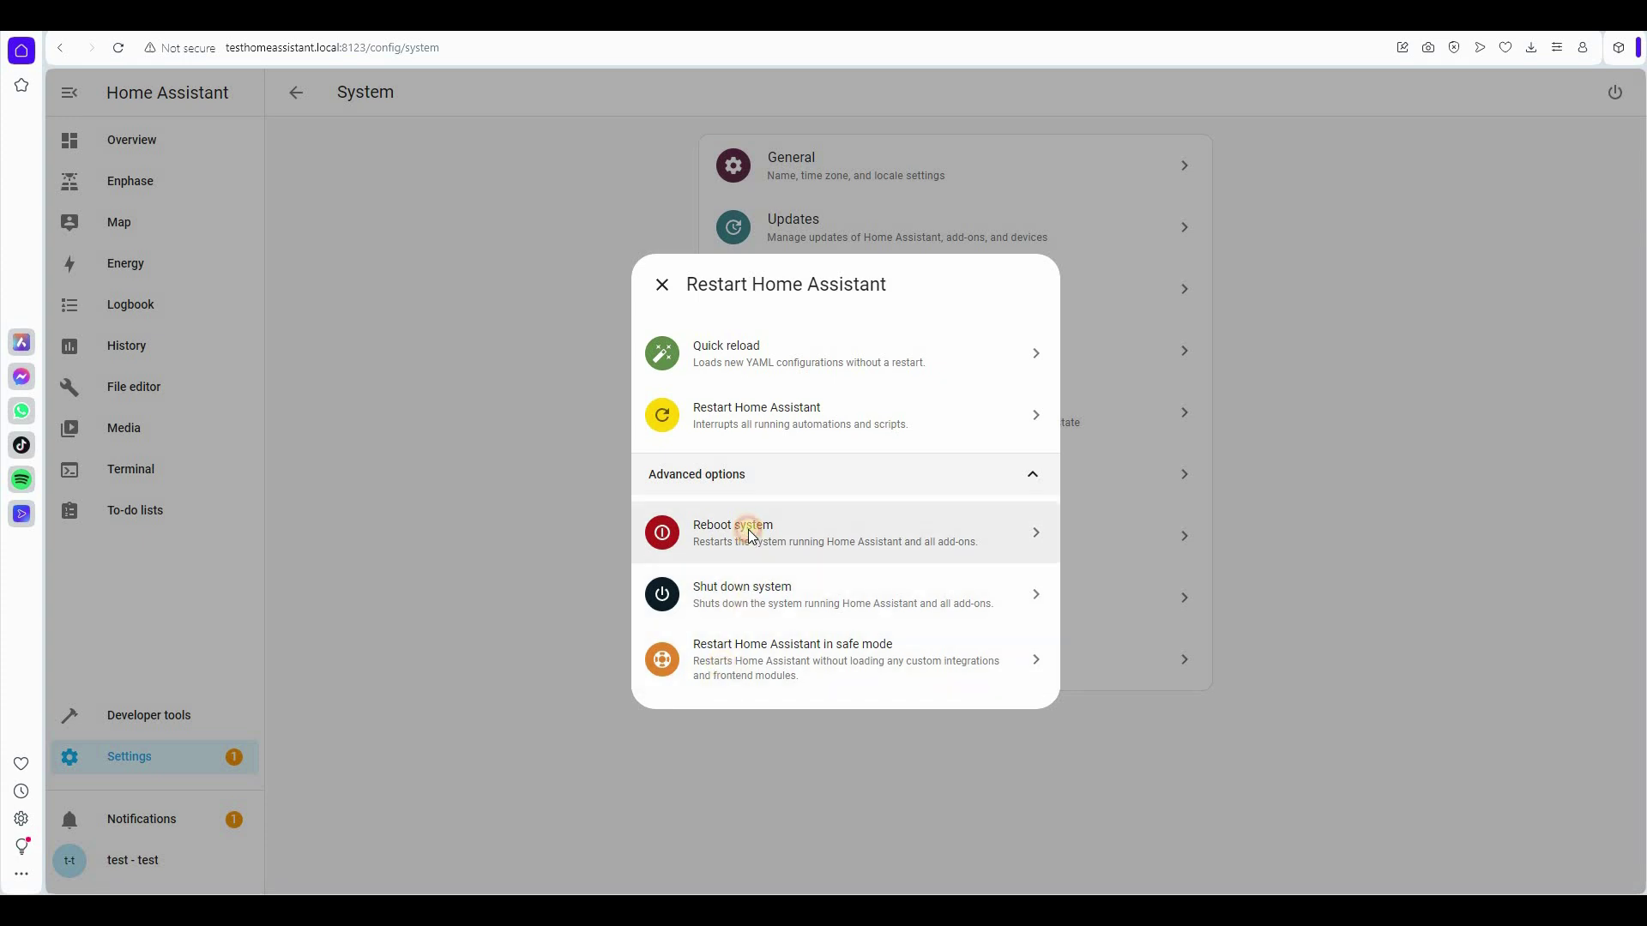
click(749, 536)
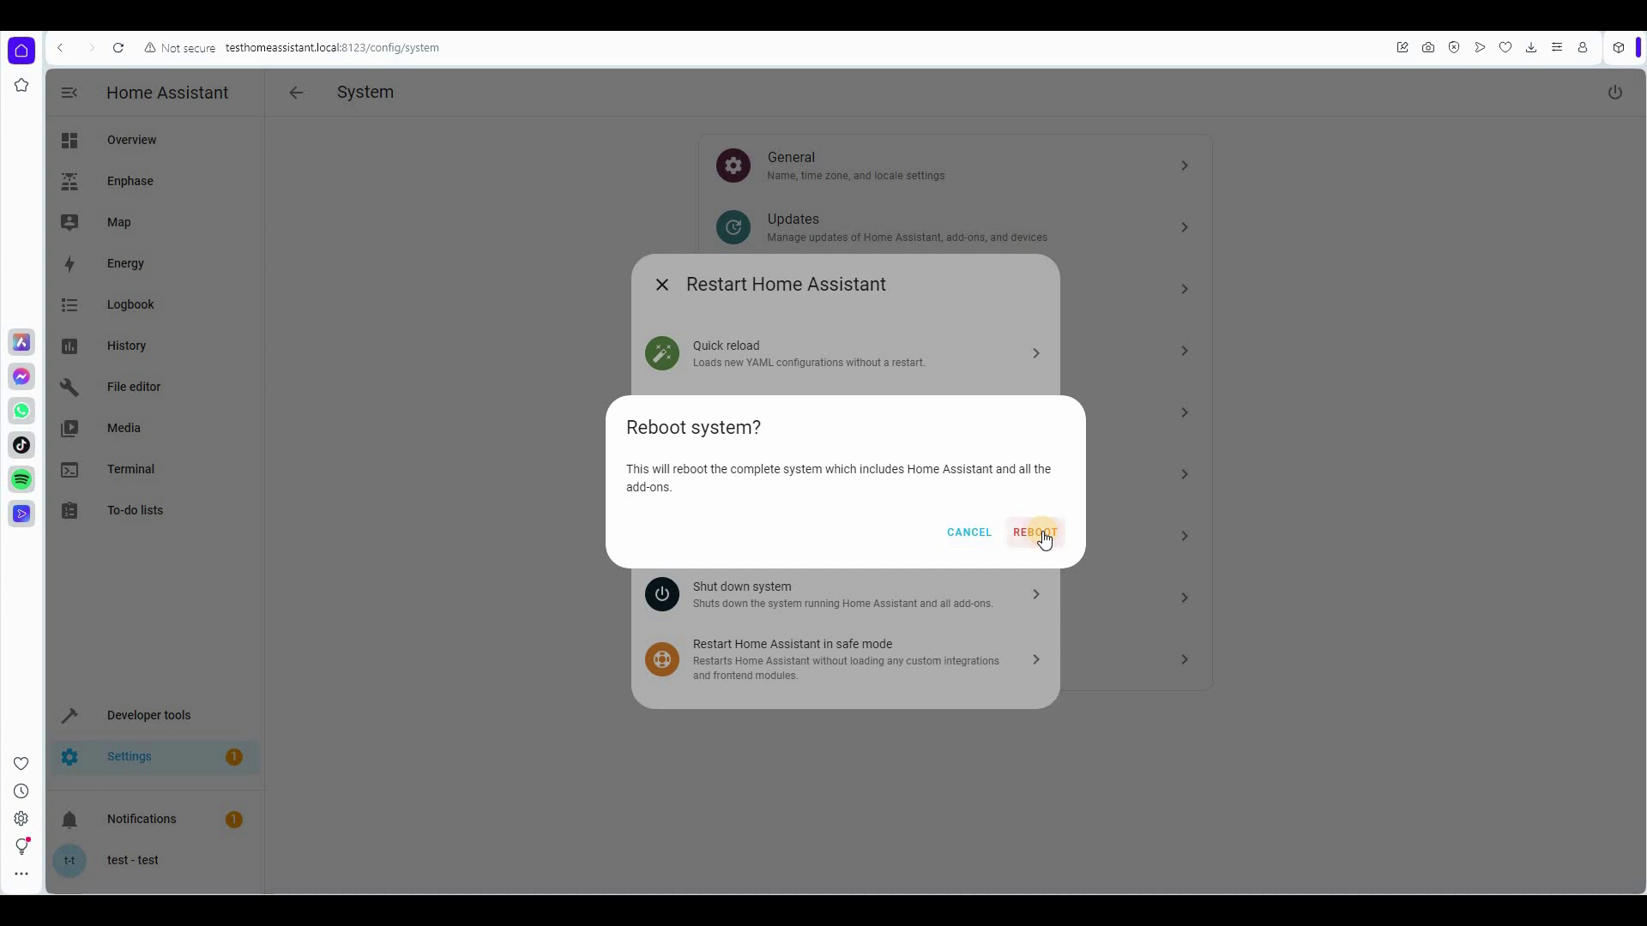
click(1039, 535)
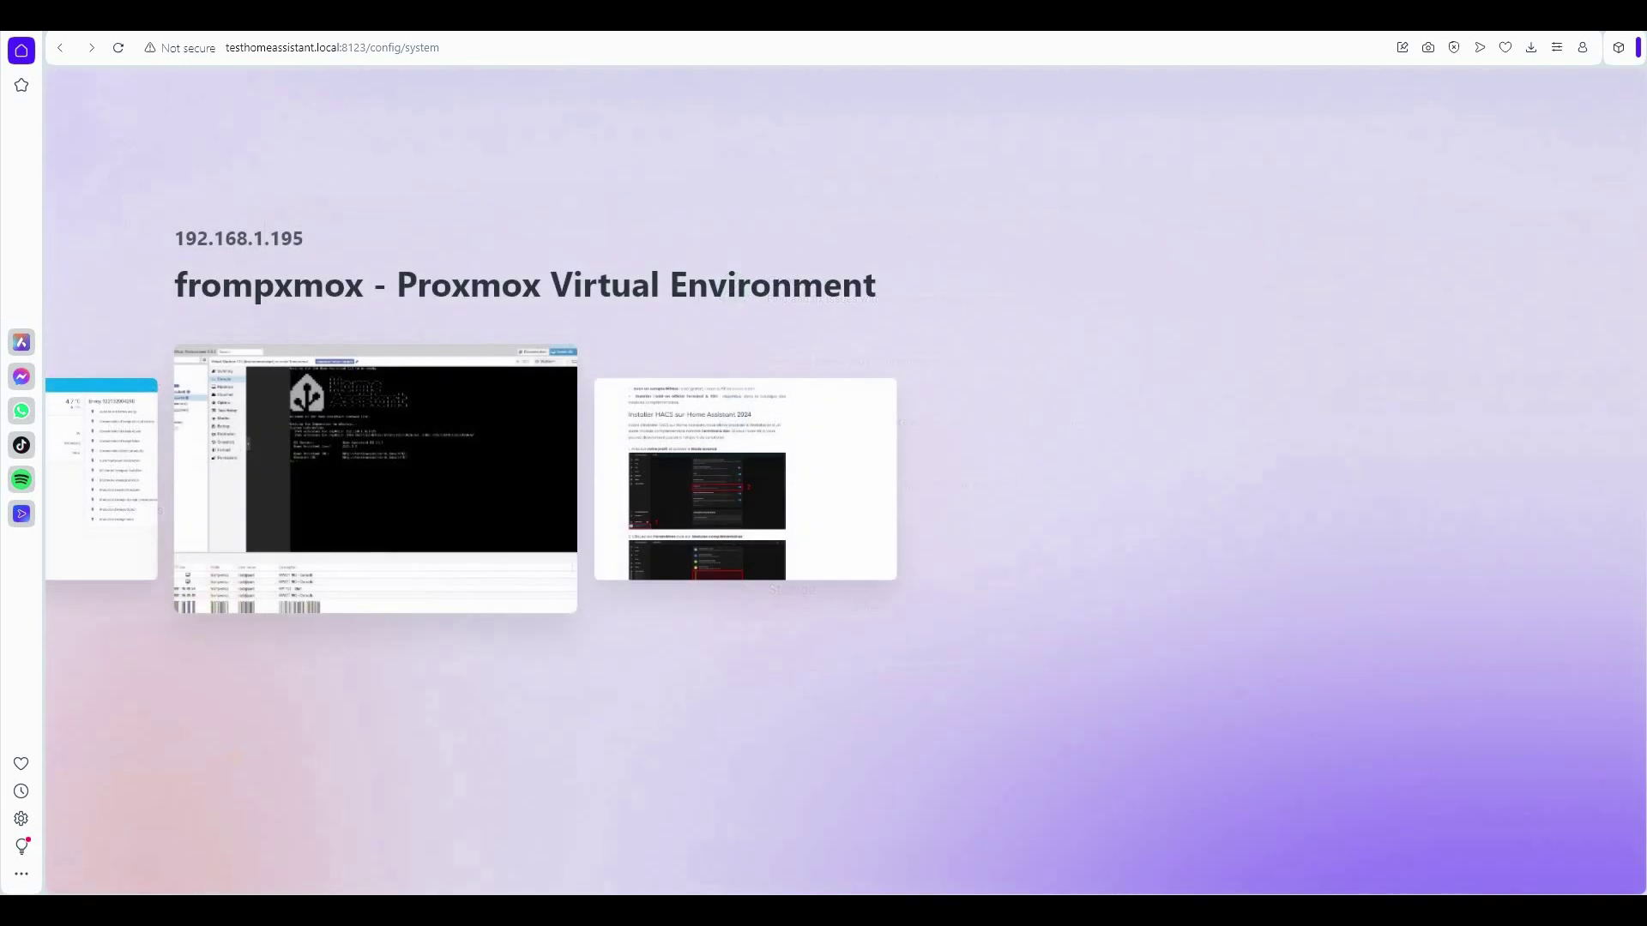
Step: Switch to Proxmox to check the testhomeassistant virtual machine's console during the reboot, and return to Home Assistant
key(ctrl+Tab)
click(545, 313)
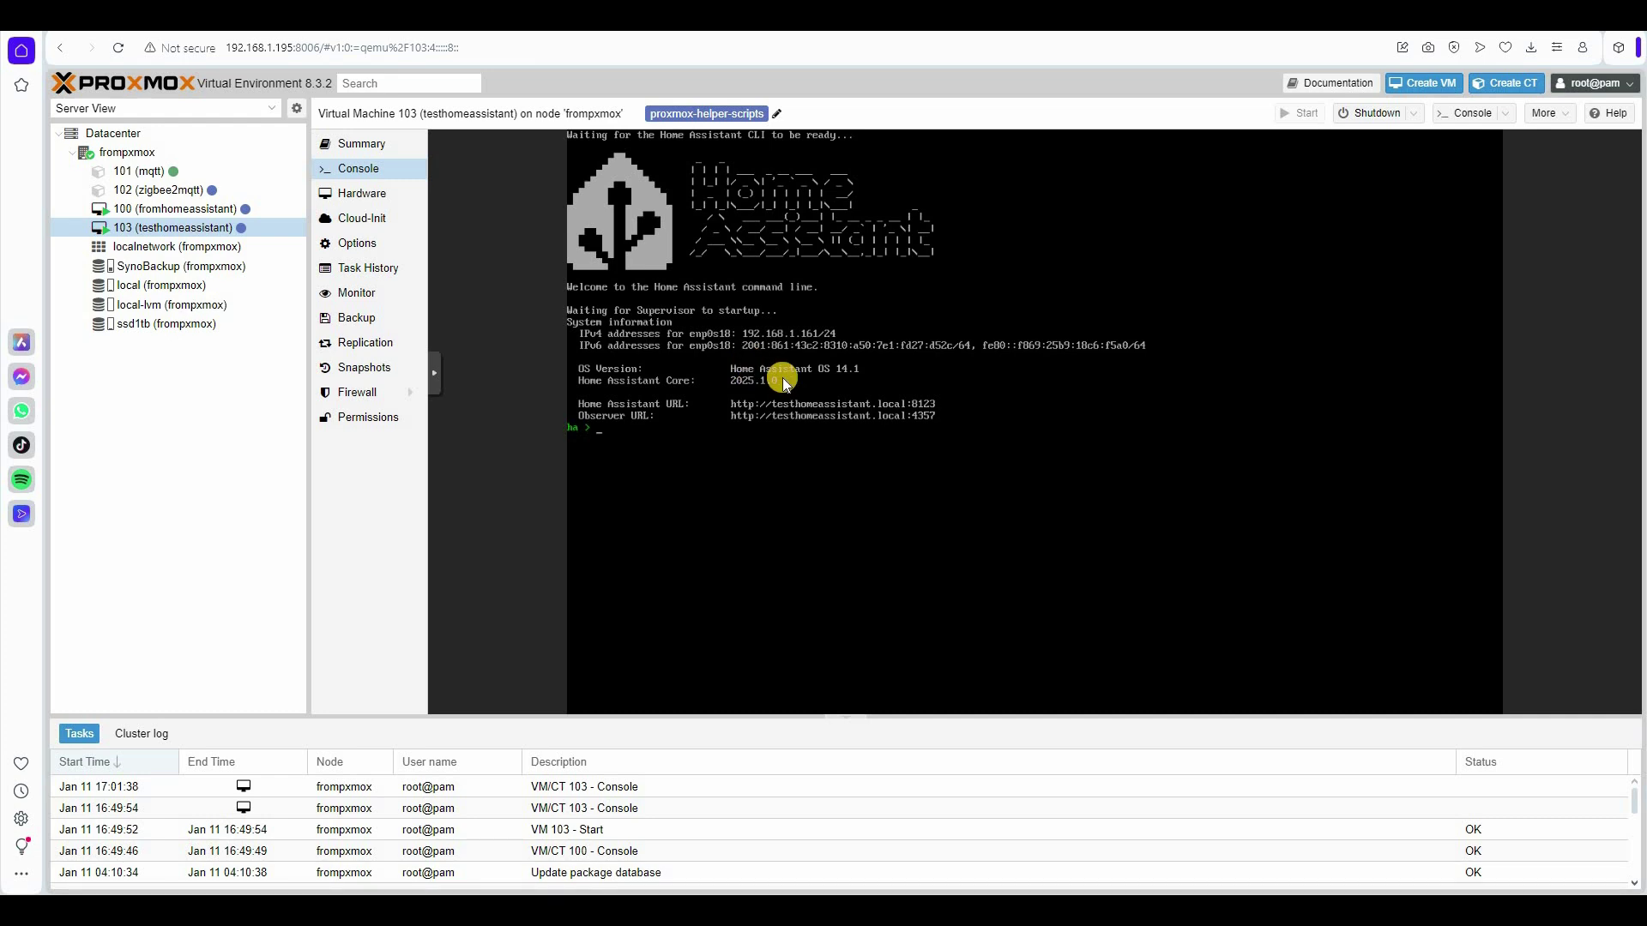
key(ctrl+Tab)
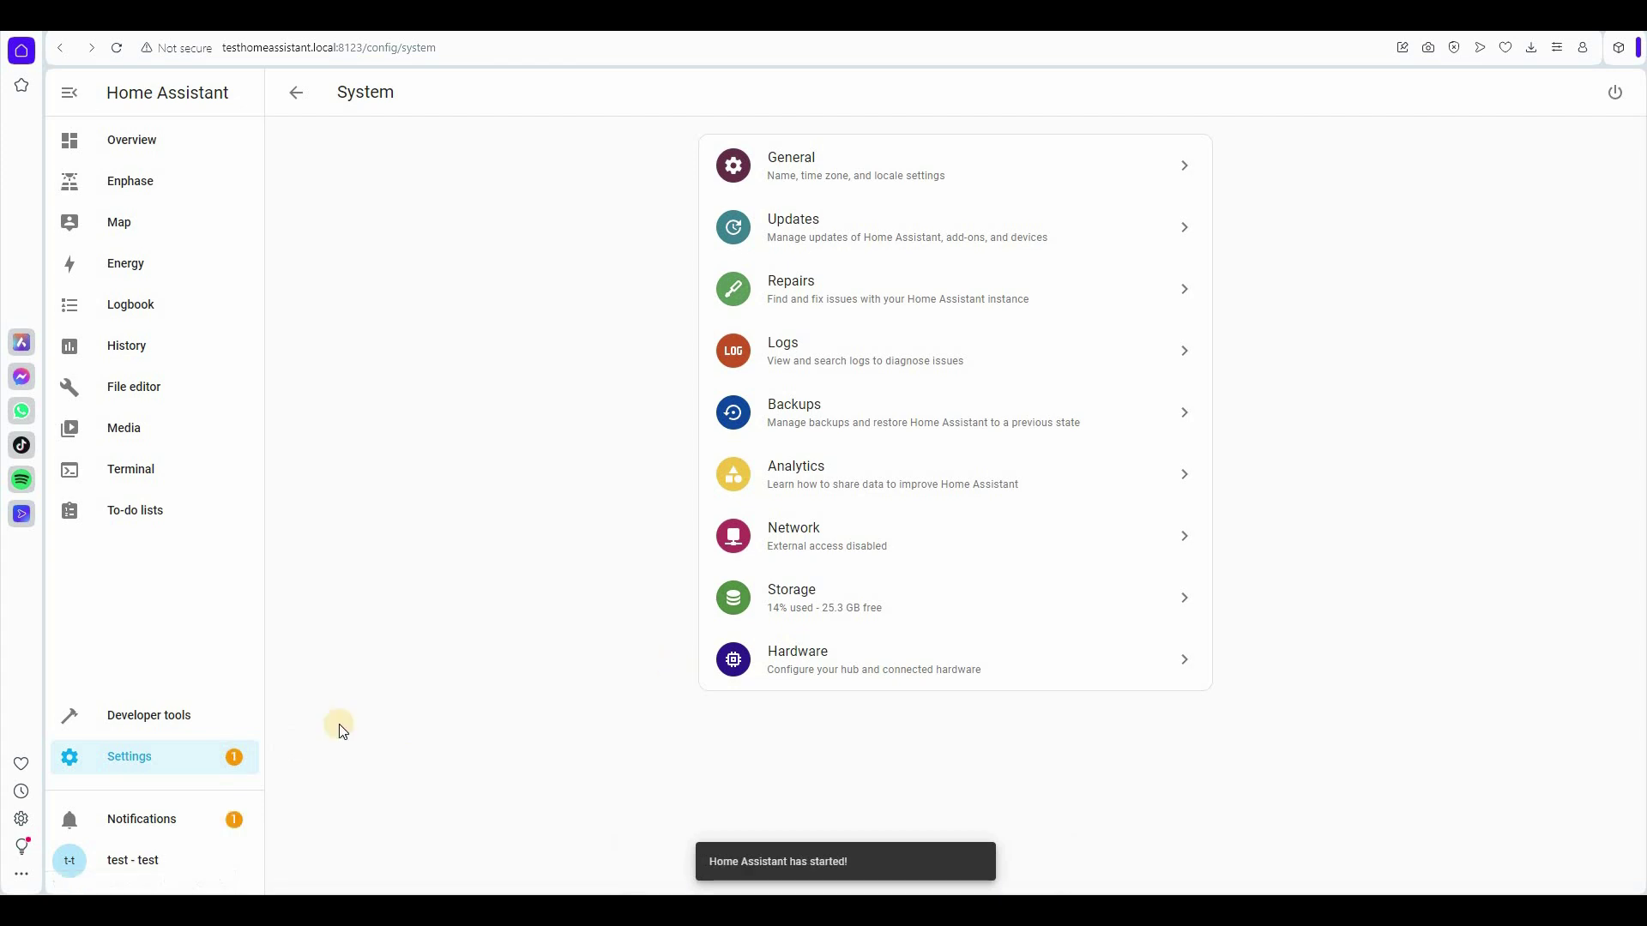
Step: Search for "HAC" among the integrations that can be added and start the HACS setup
click(129, 763)
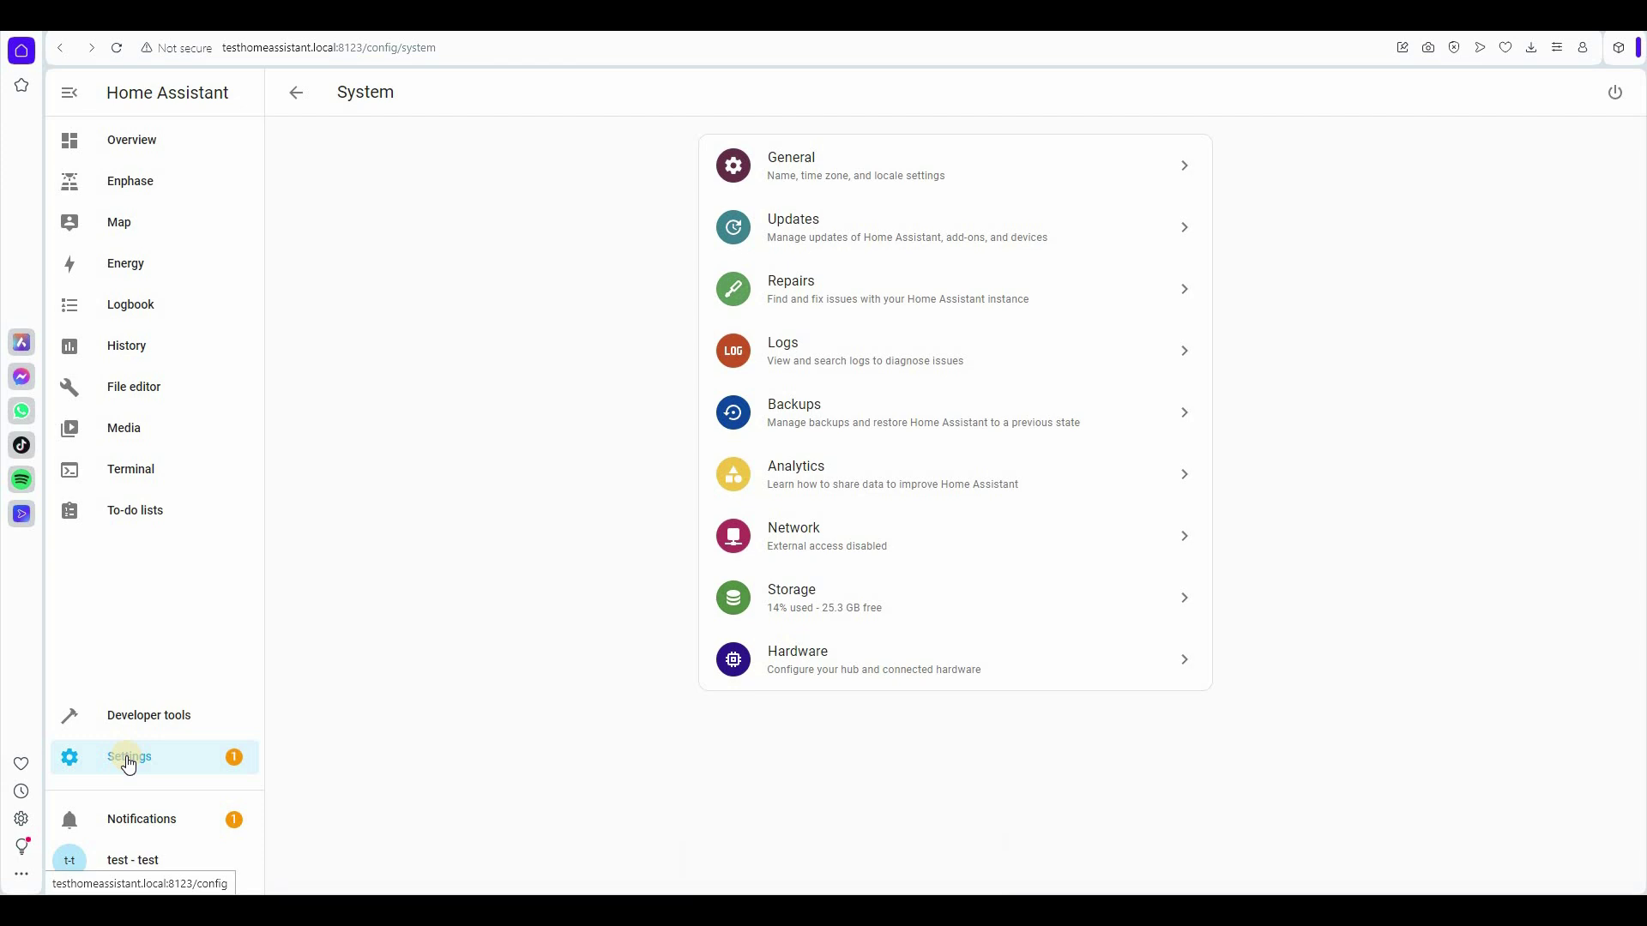
click(129, 763)
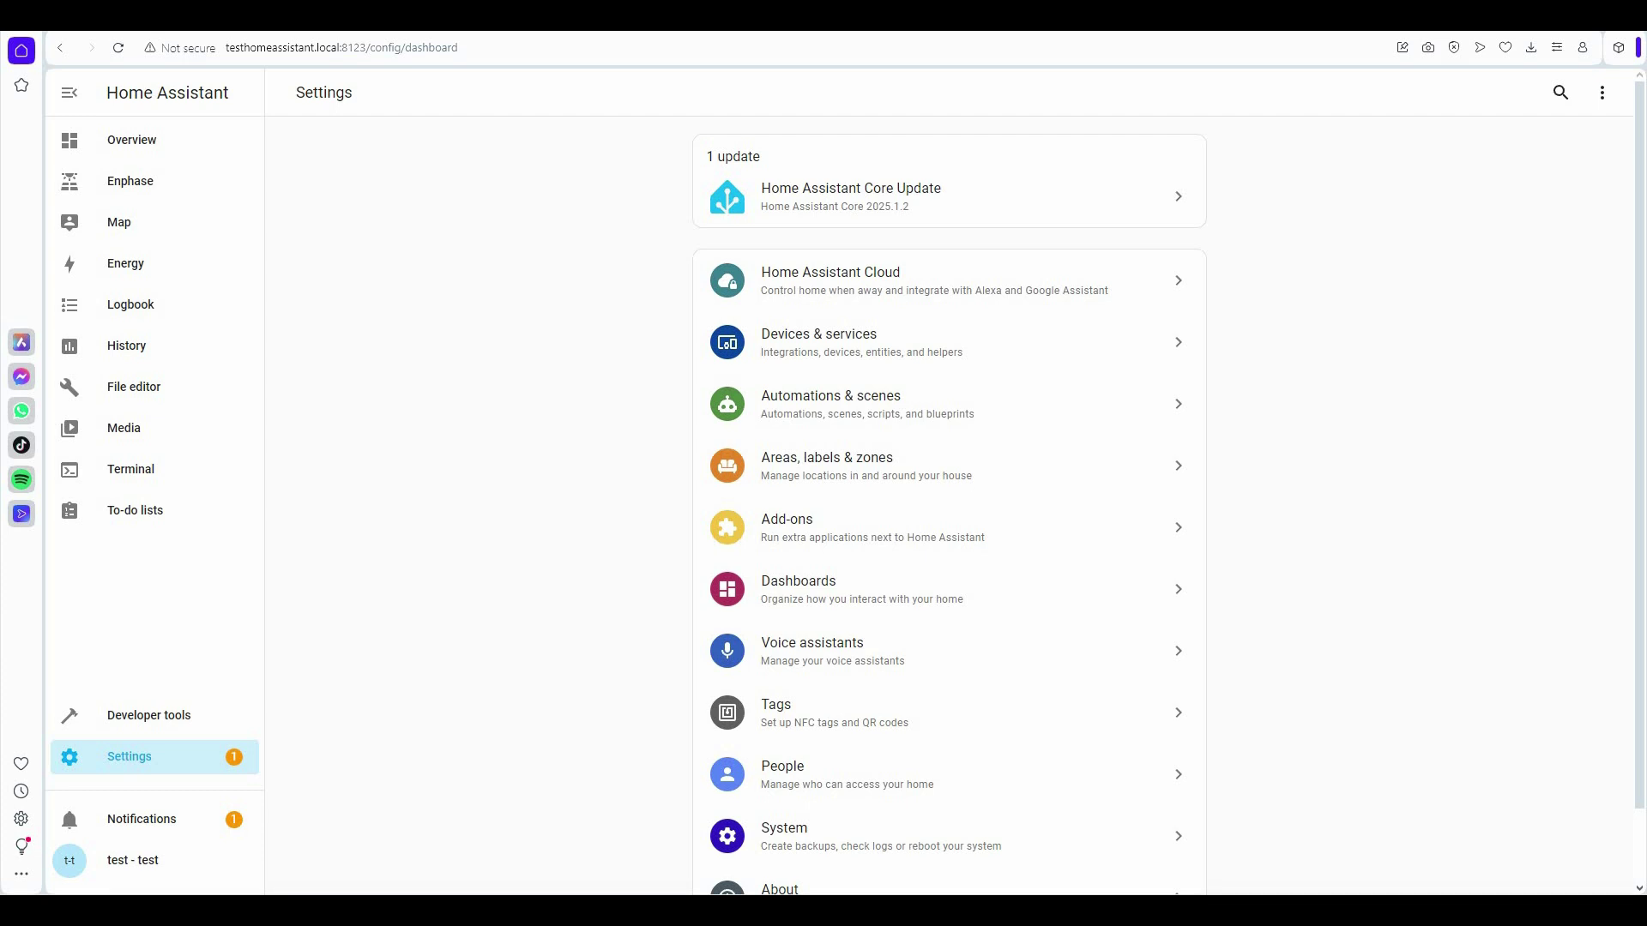
click(821, 341)
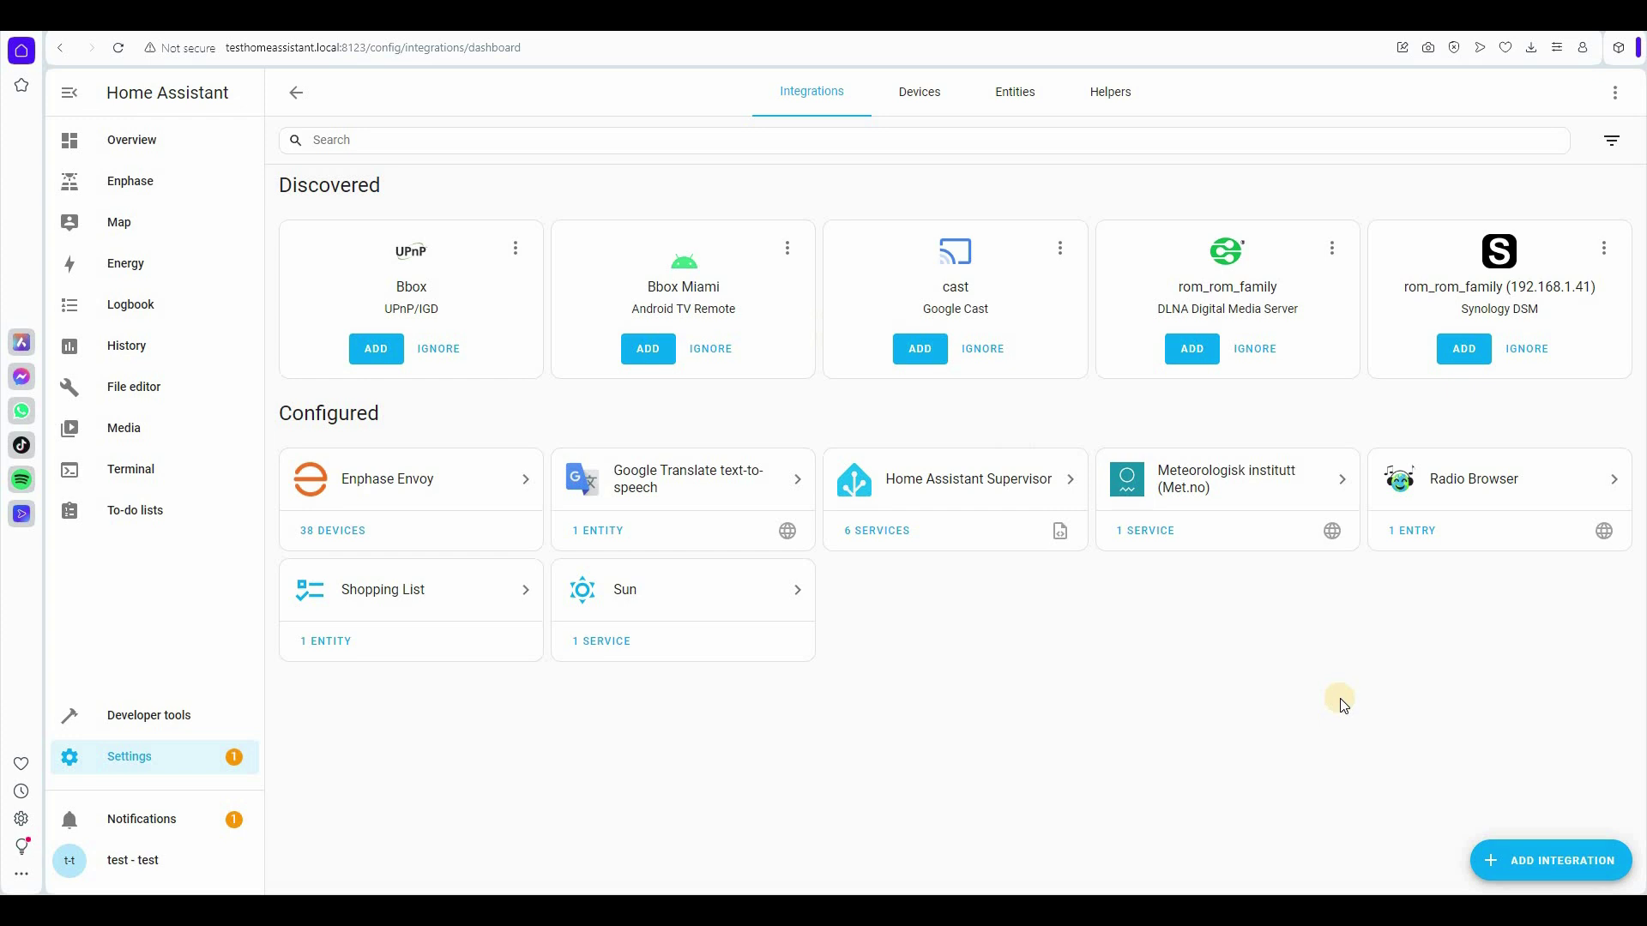
click(1540, 862)
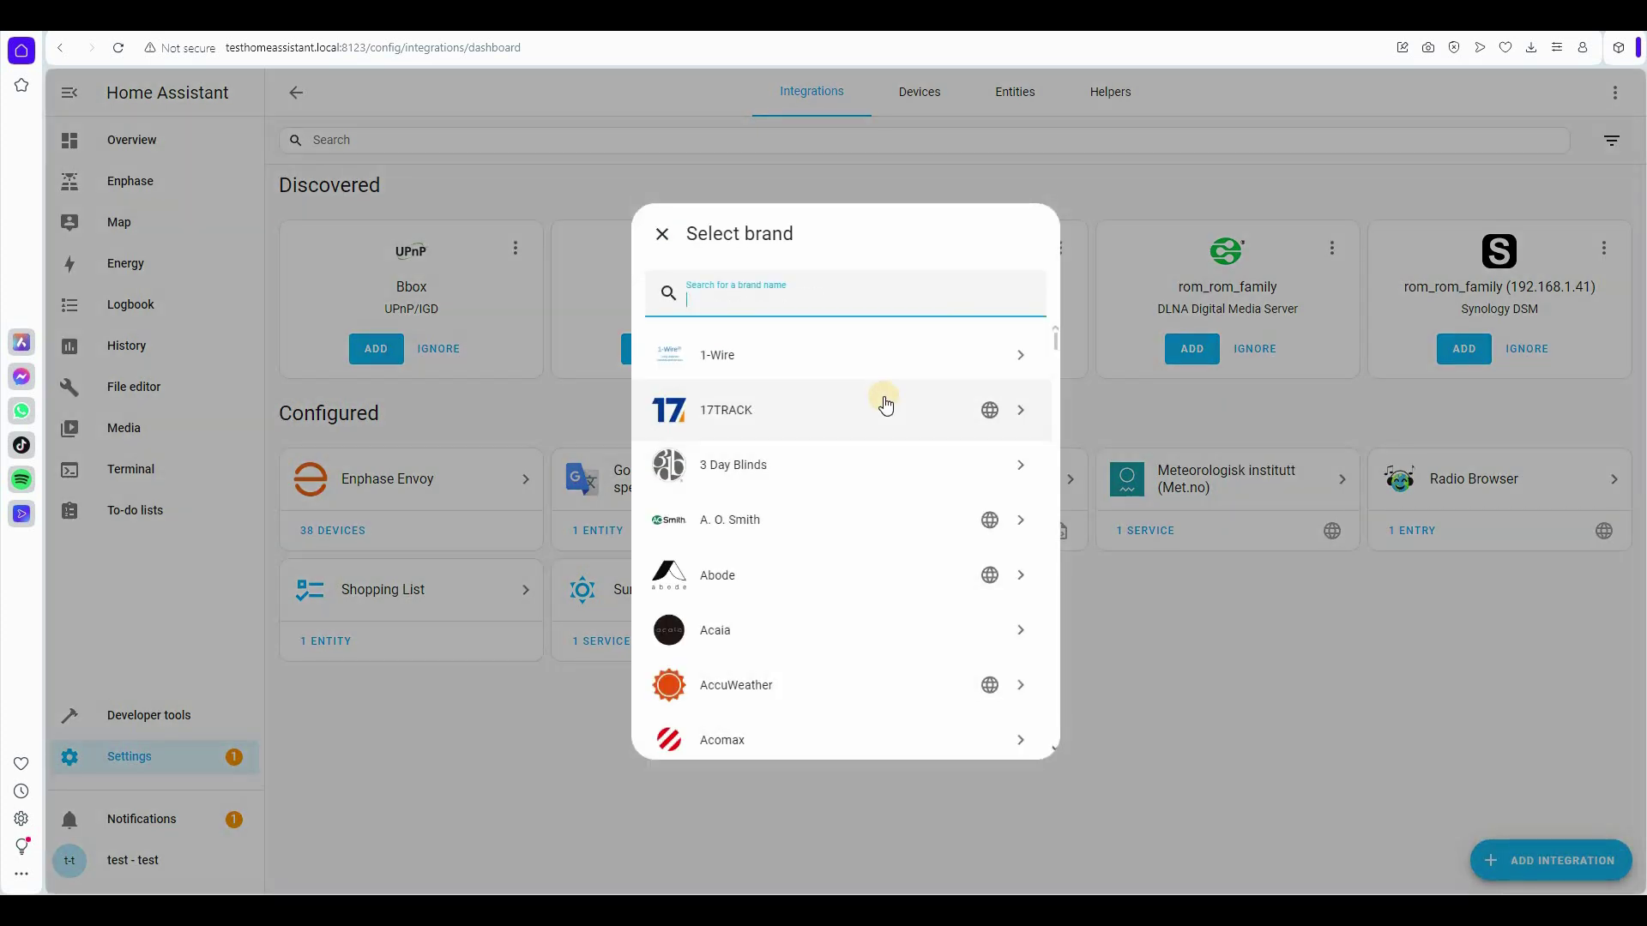
text(H)
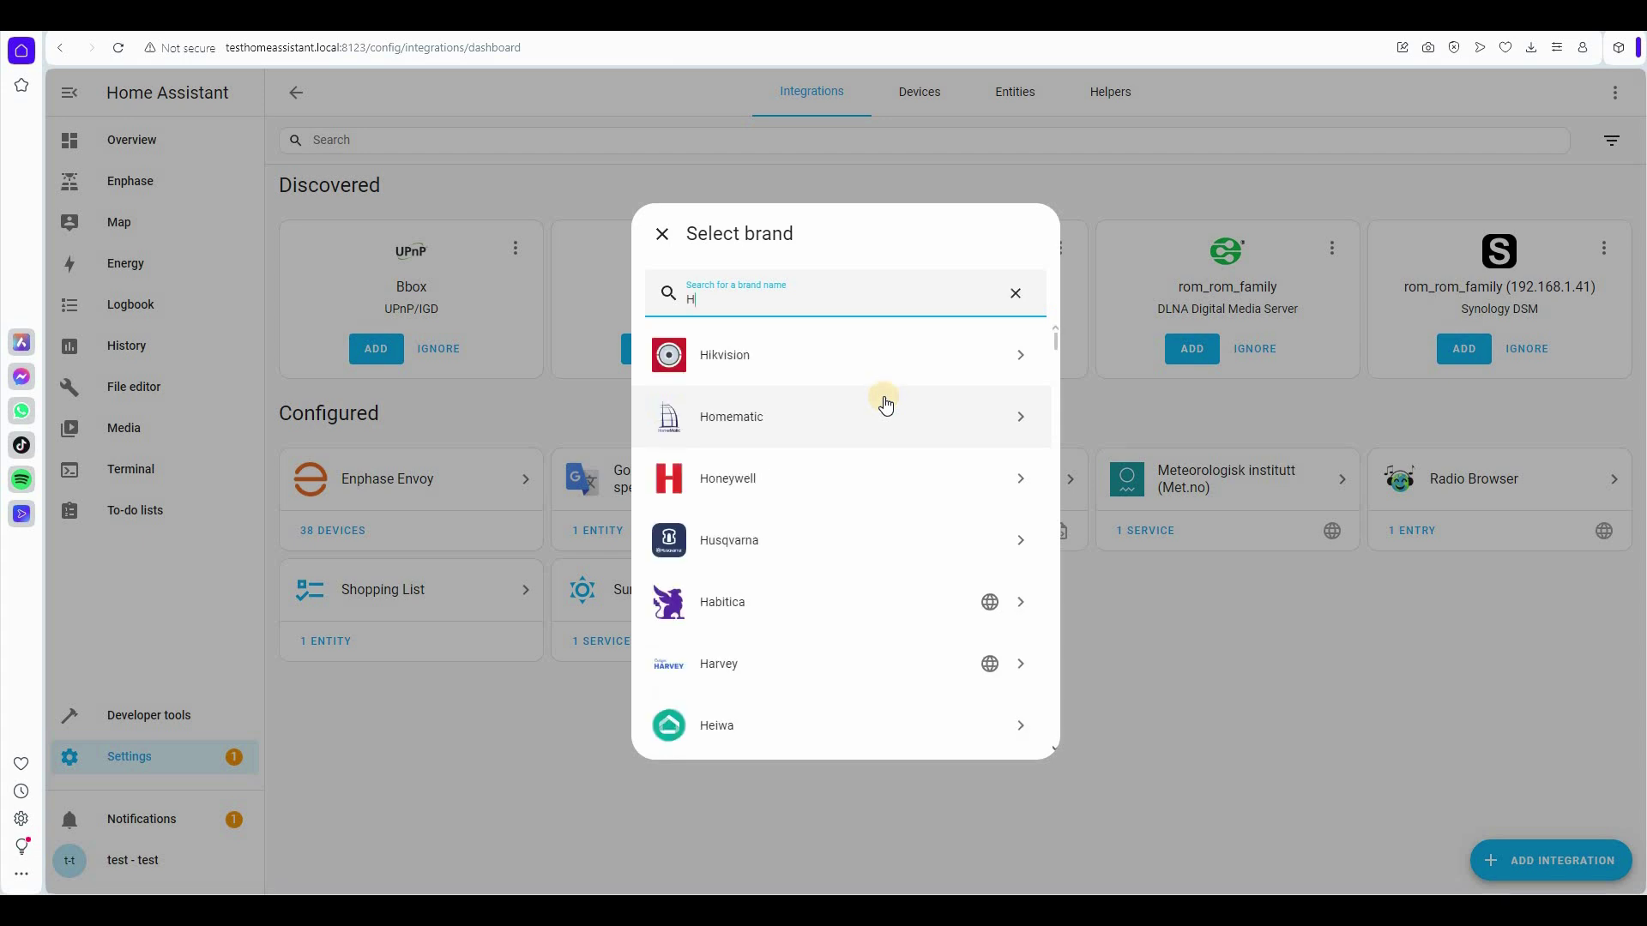
text(AC)
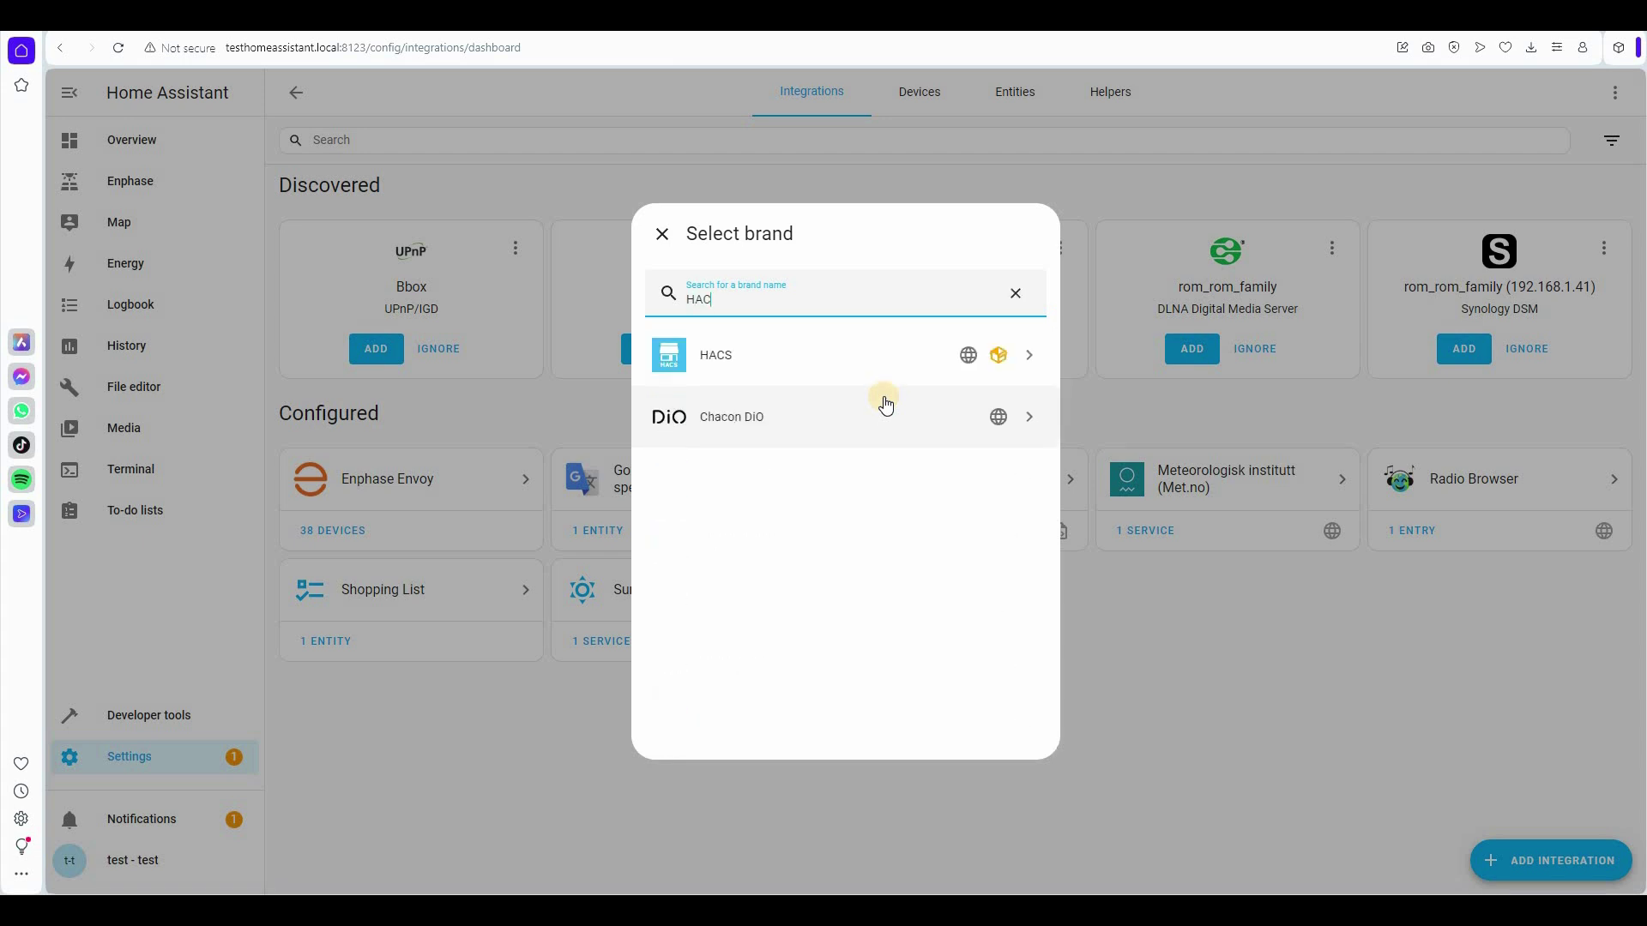
click(717, 359)
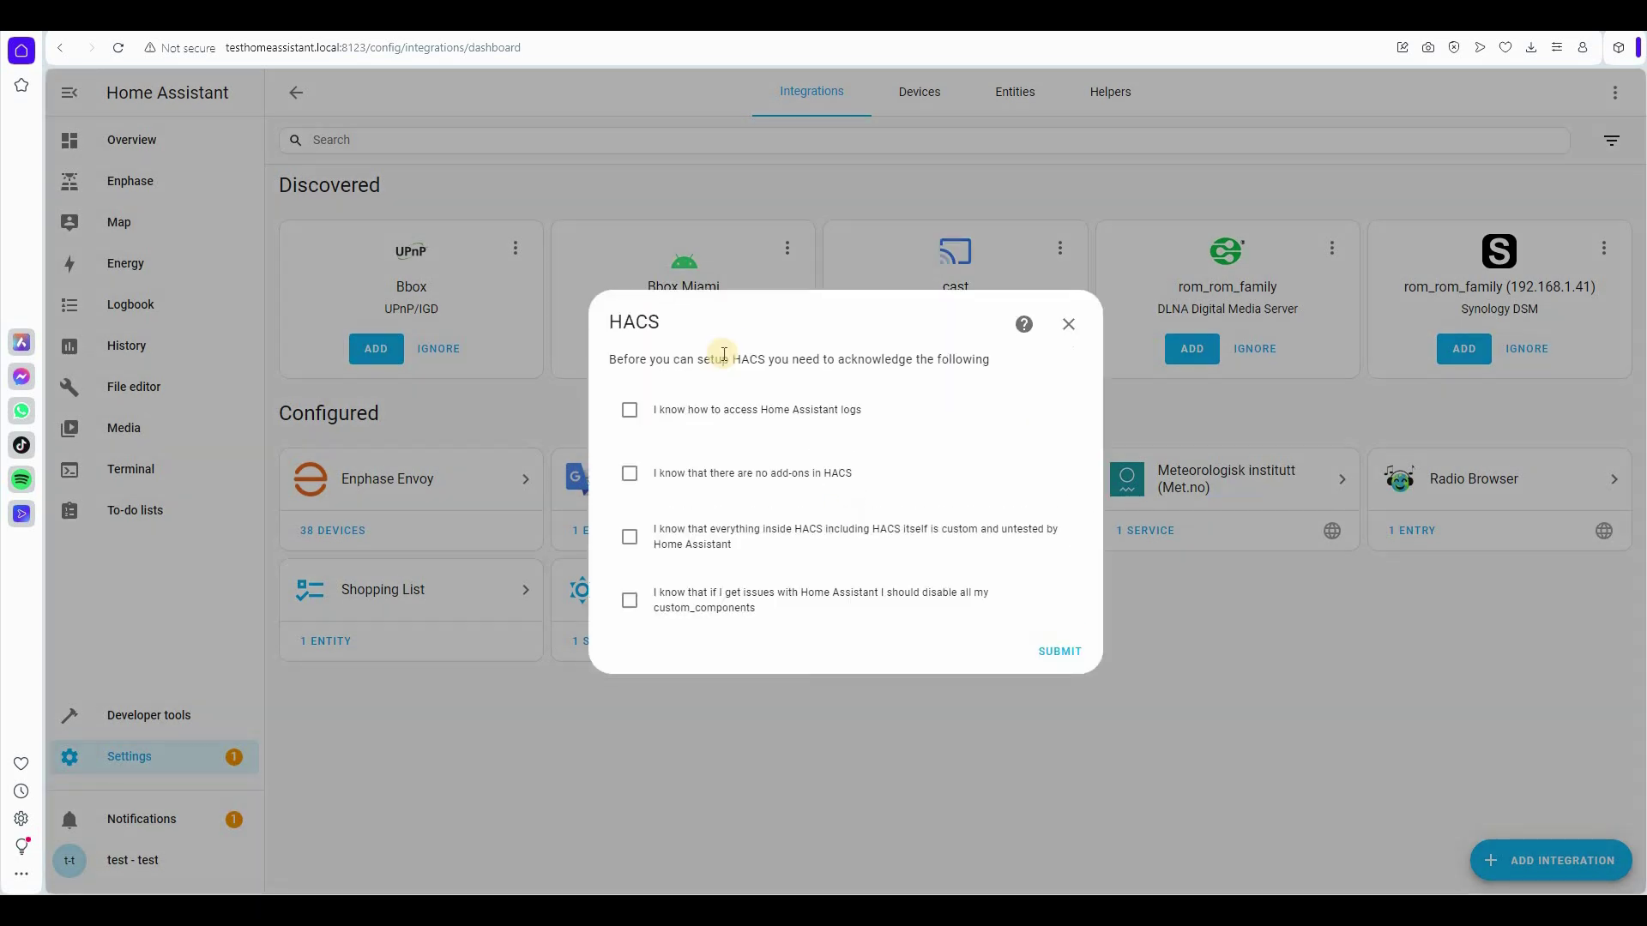
Step: Acknowledge all four HACS setup statements and submit them
click(630, 410)
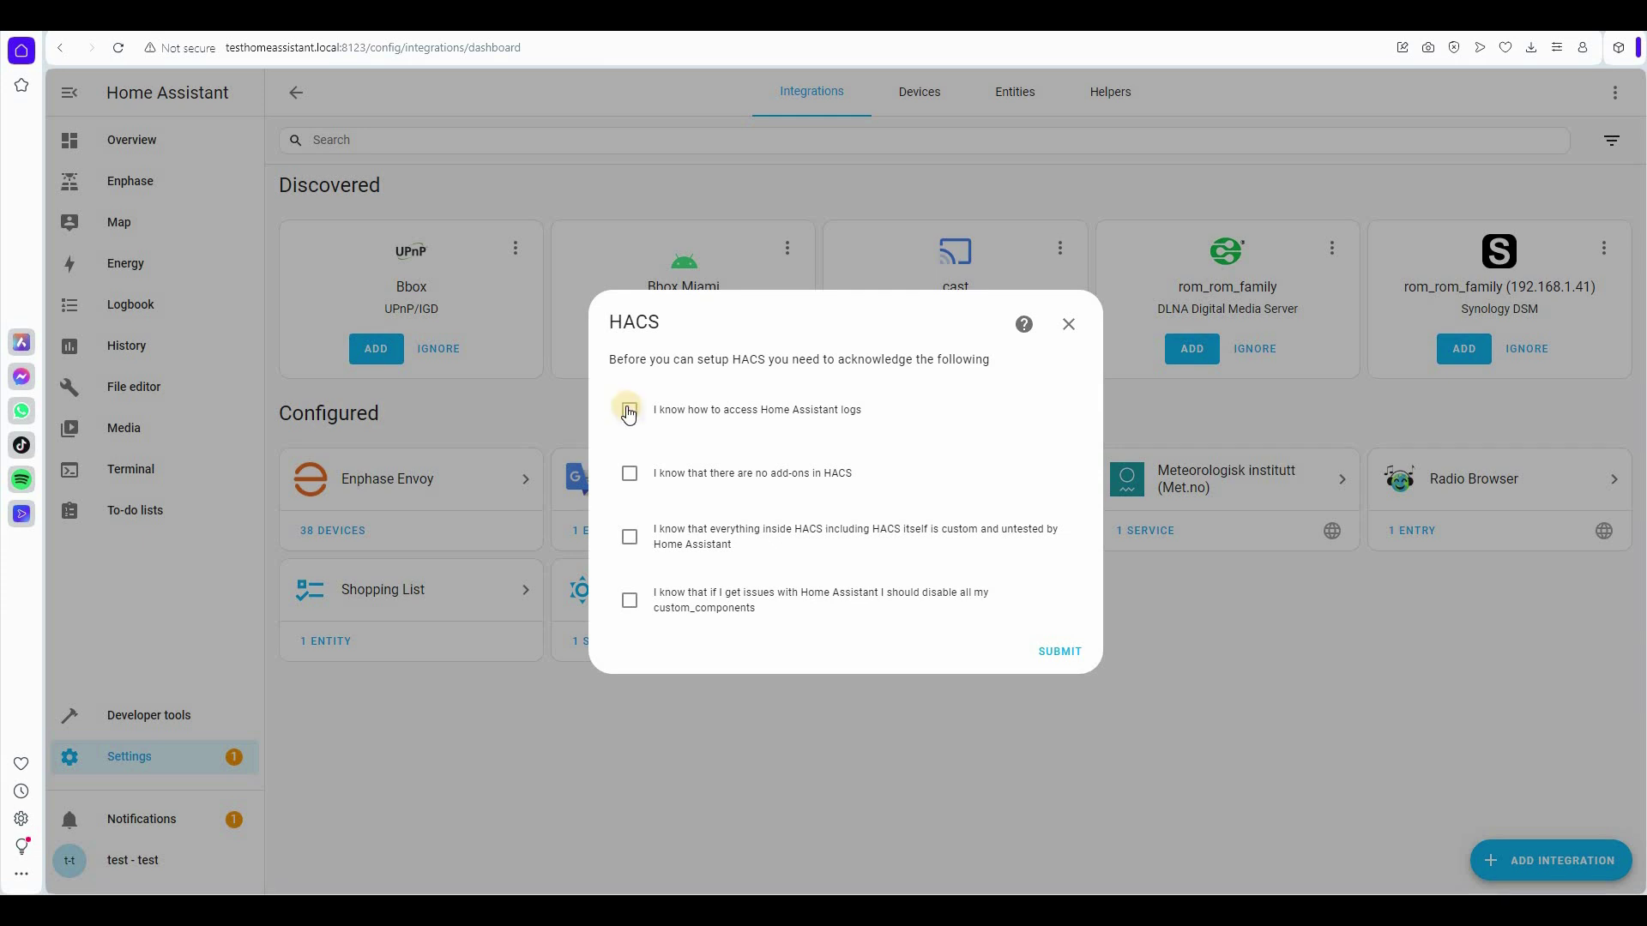
click(627, 481)
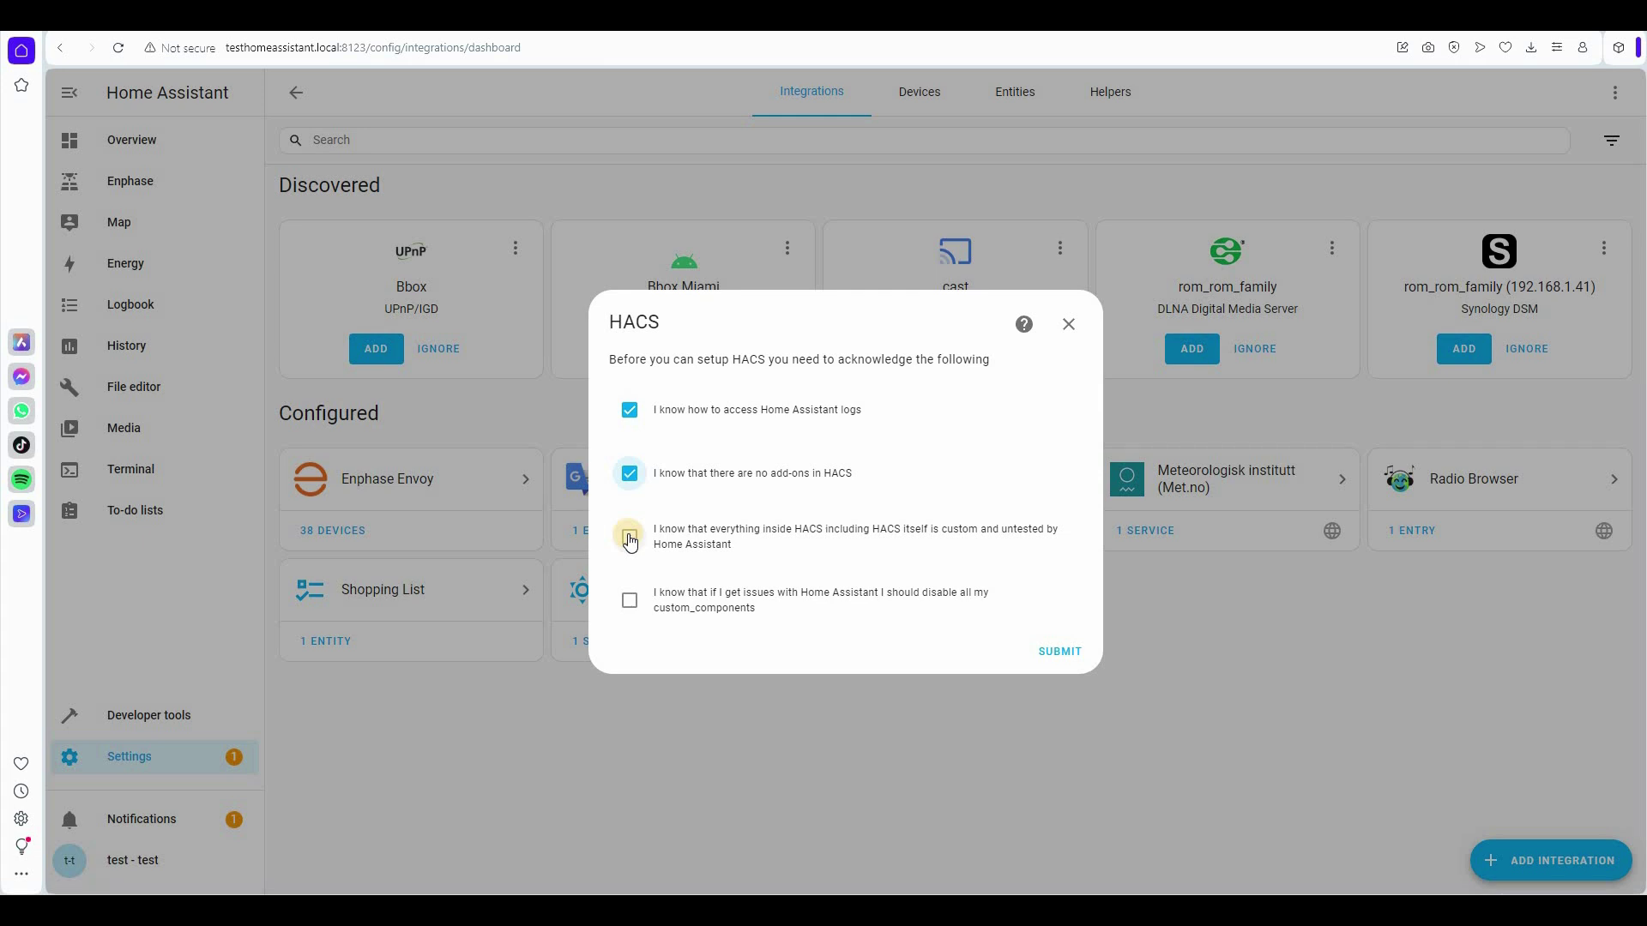
click(630, 538)
click(629, 601)
click(1067, 655)
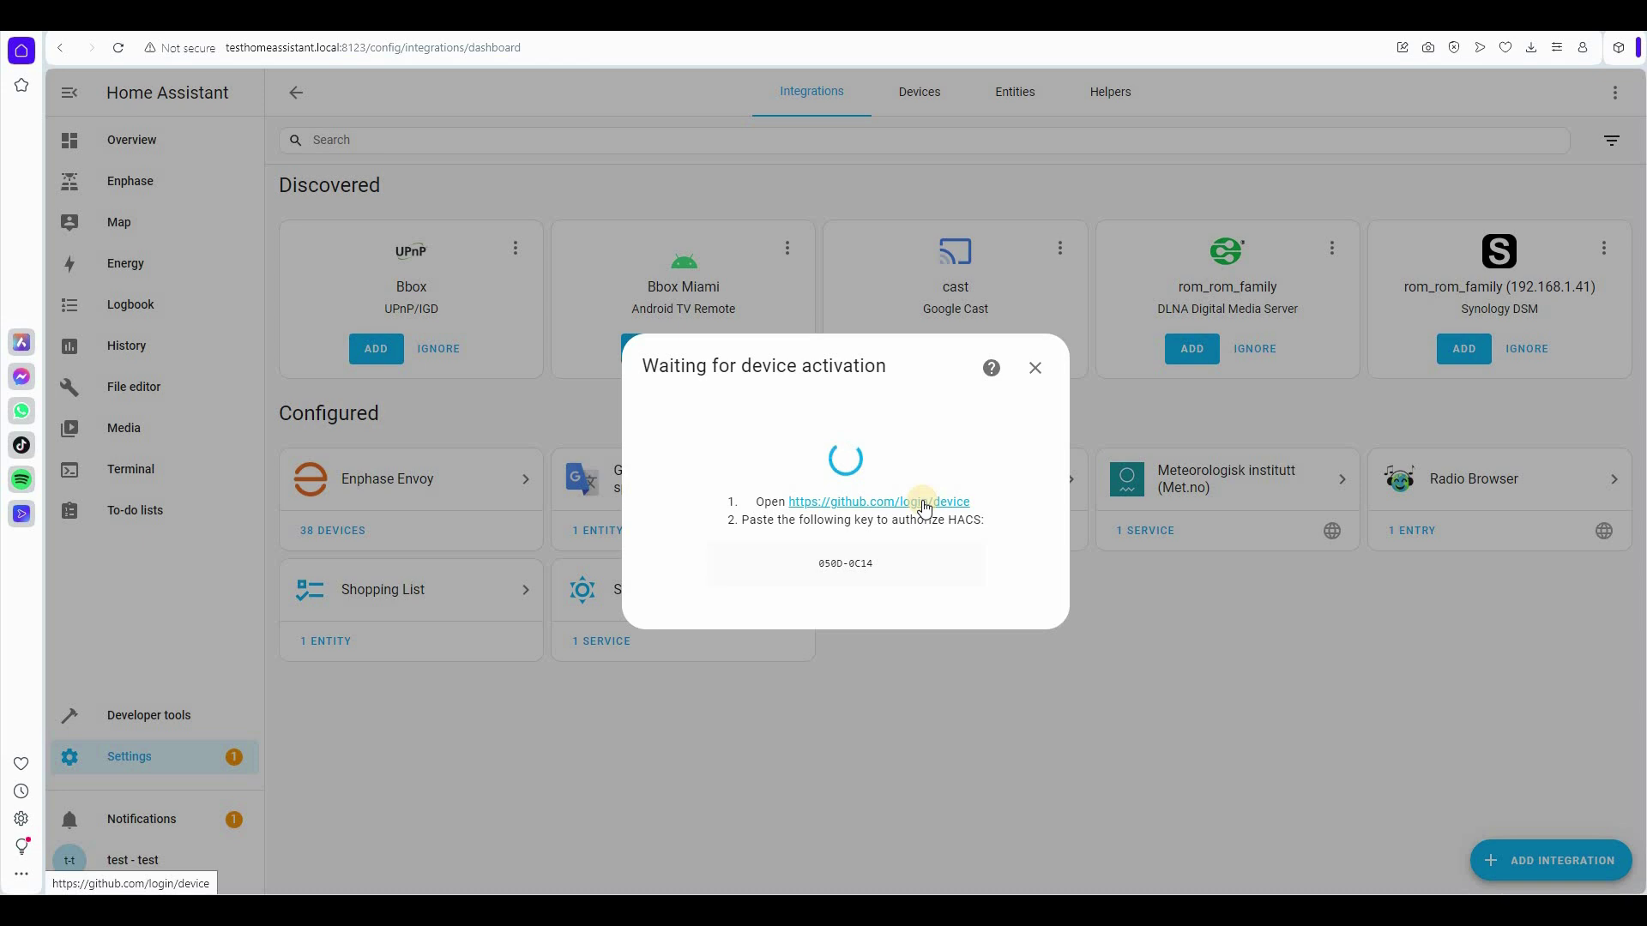
Step: Copy the HACS device activation key and open the GitHub device login page
click(882, 558)
double_click(882, 558)
key(ctrl+c)
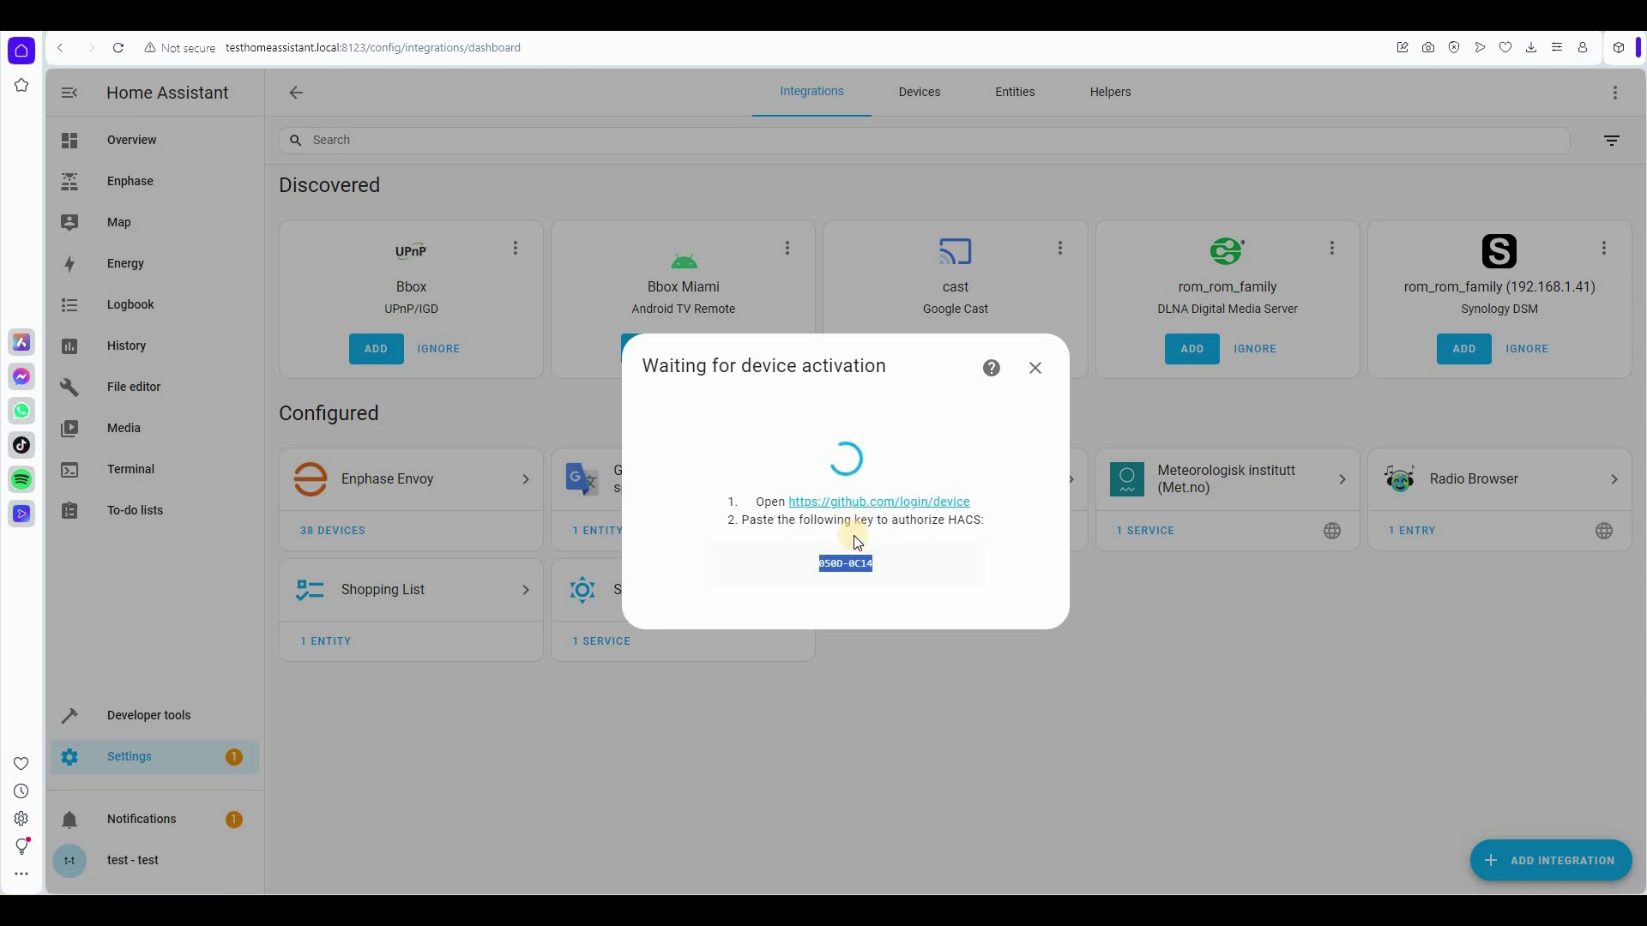
click(867, 500)
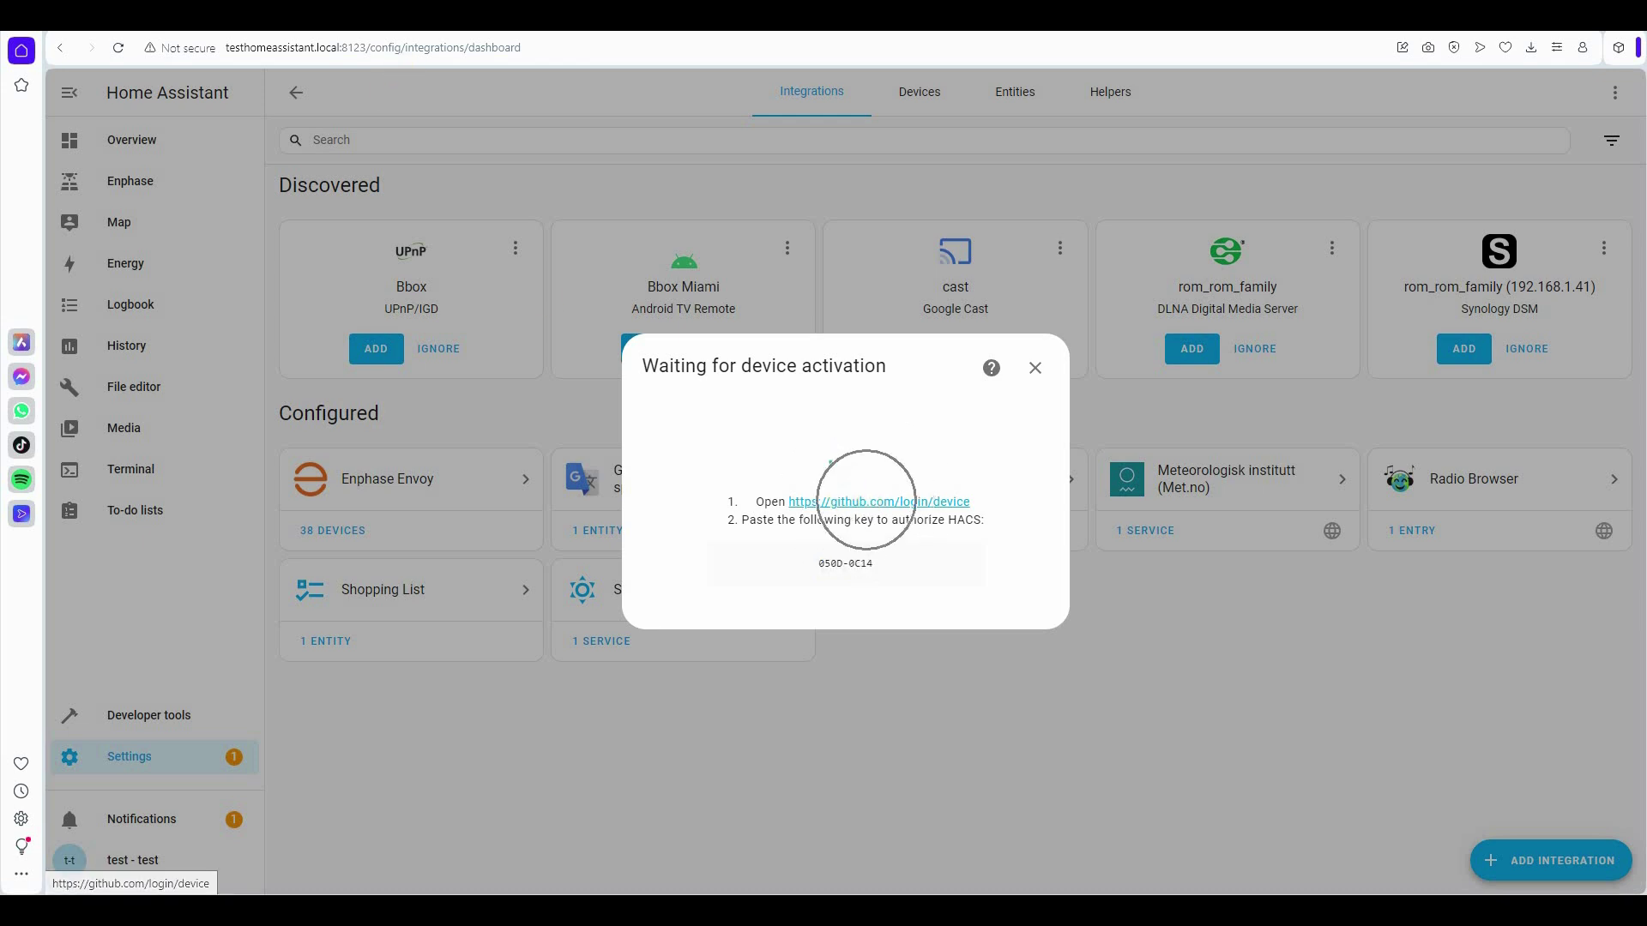
click(817, 245)
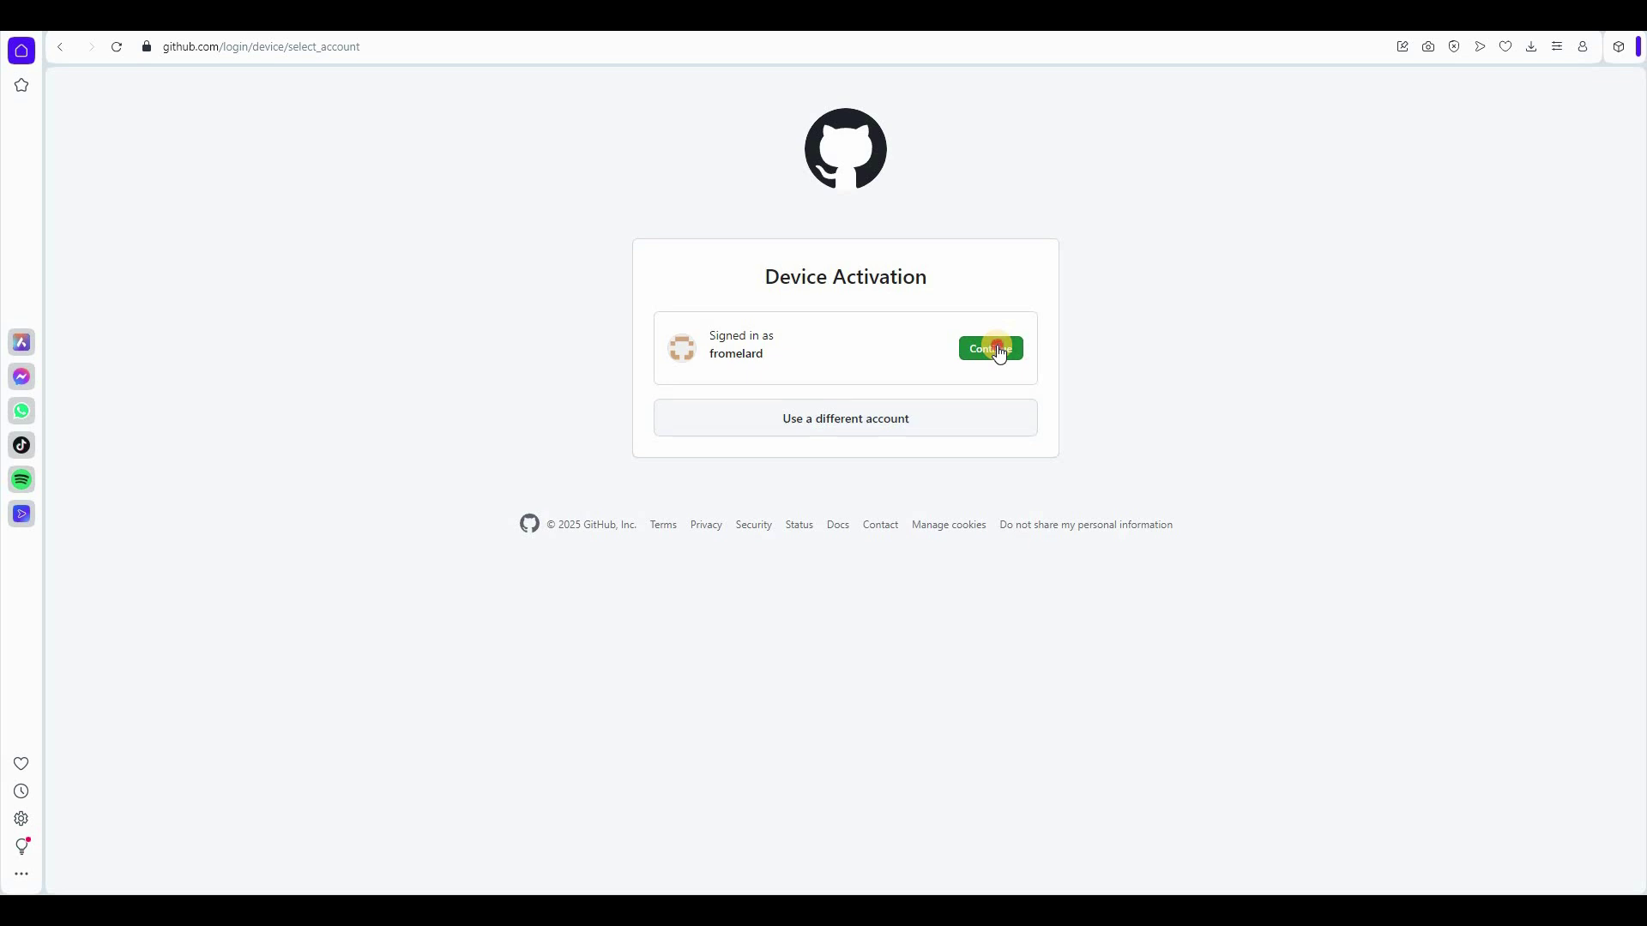
Step: Continue with the signed-in GitHub account, enter the device activation code, authorize HACS, and return to Home Assistant
click(999, 352)
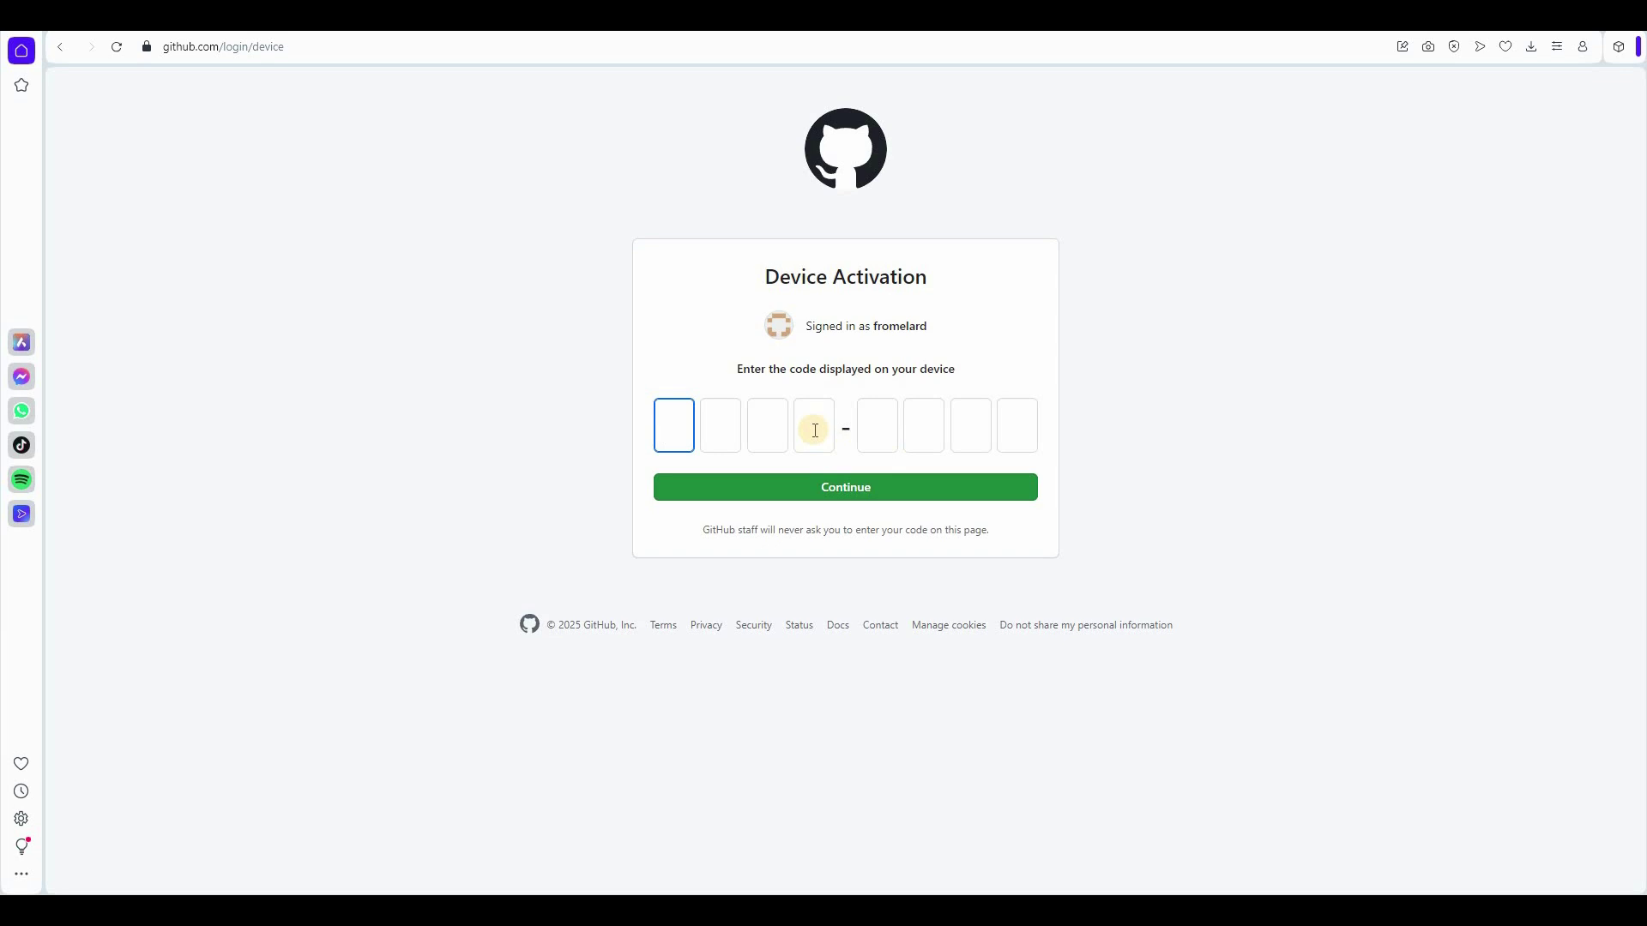
key(ctrl+v)
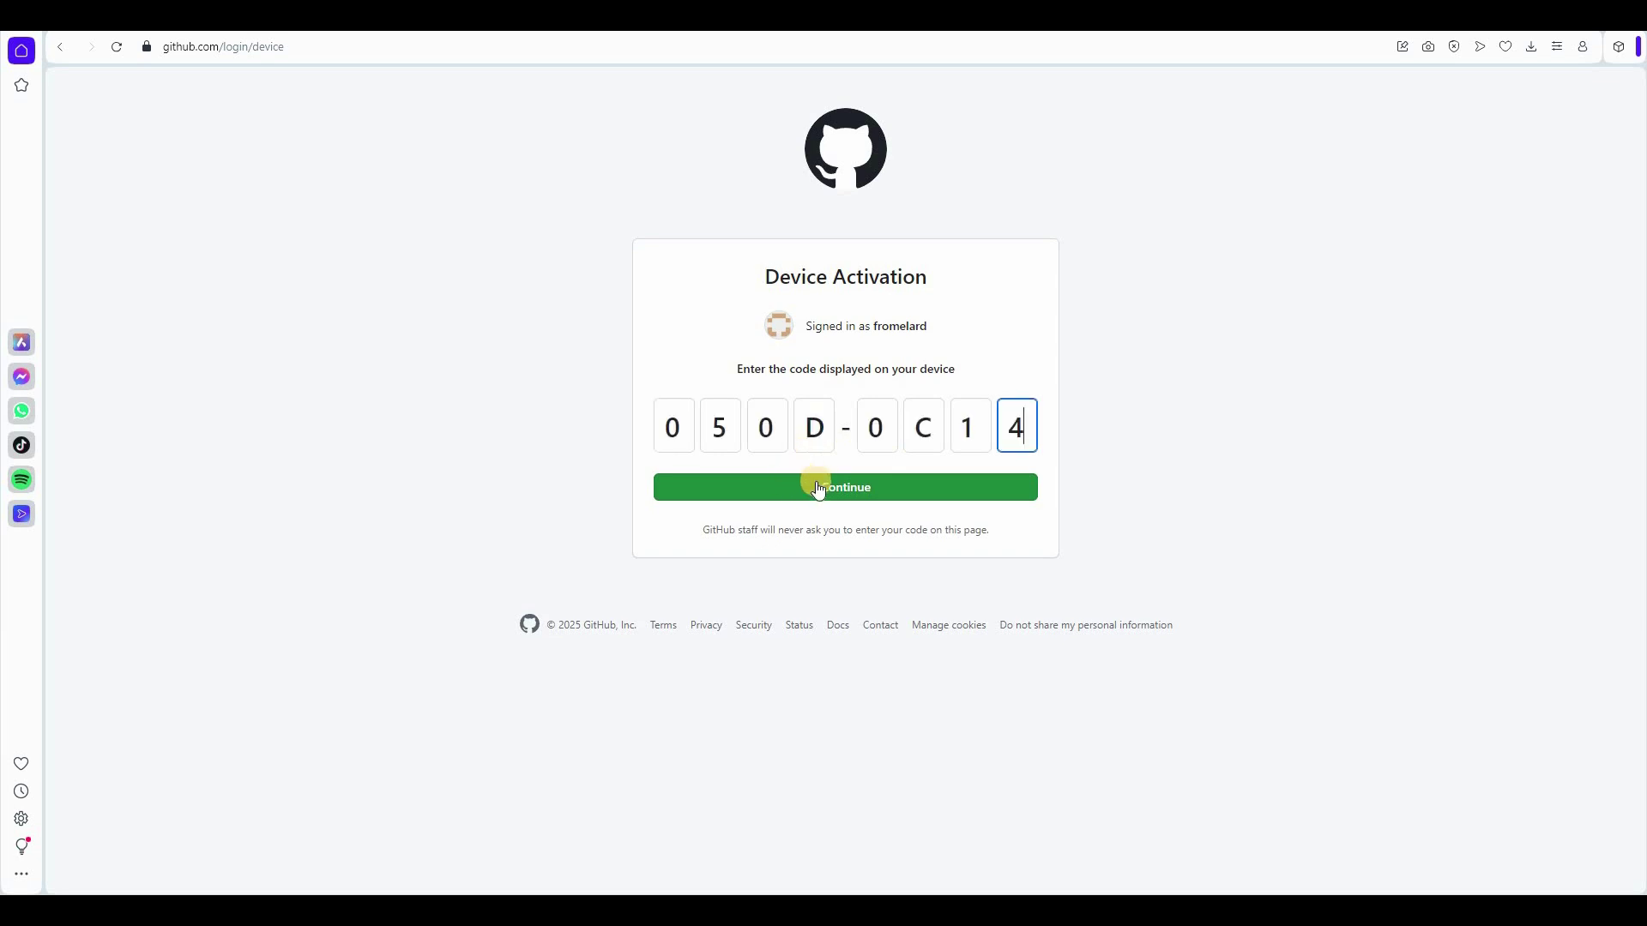
click(847, 490)
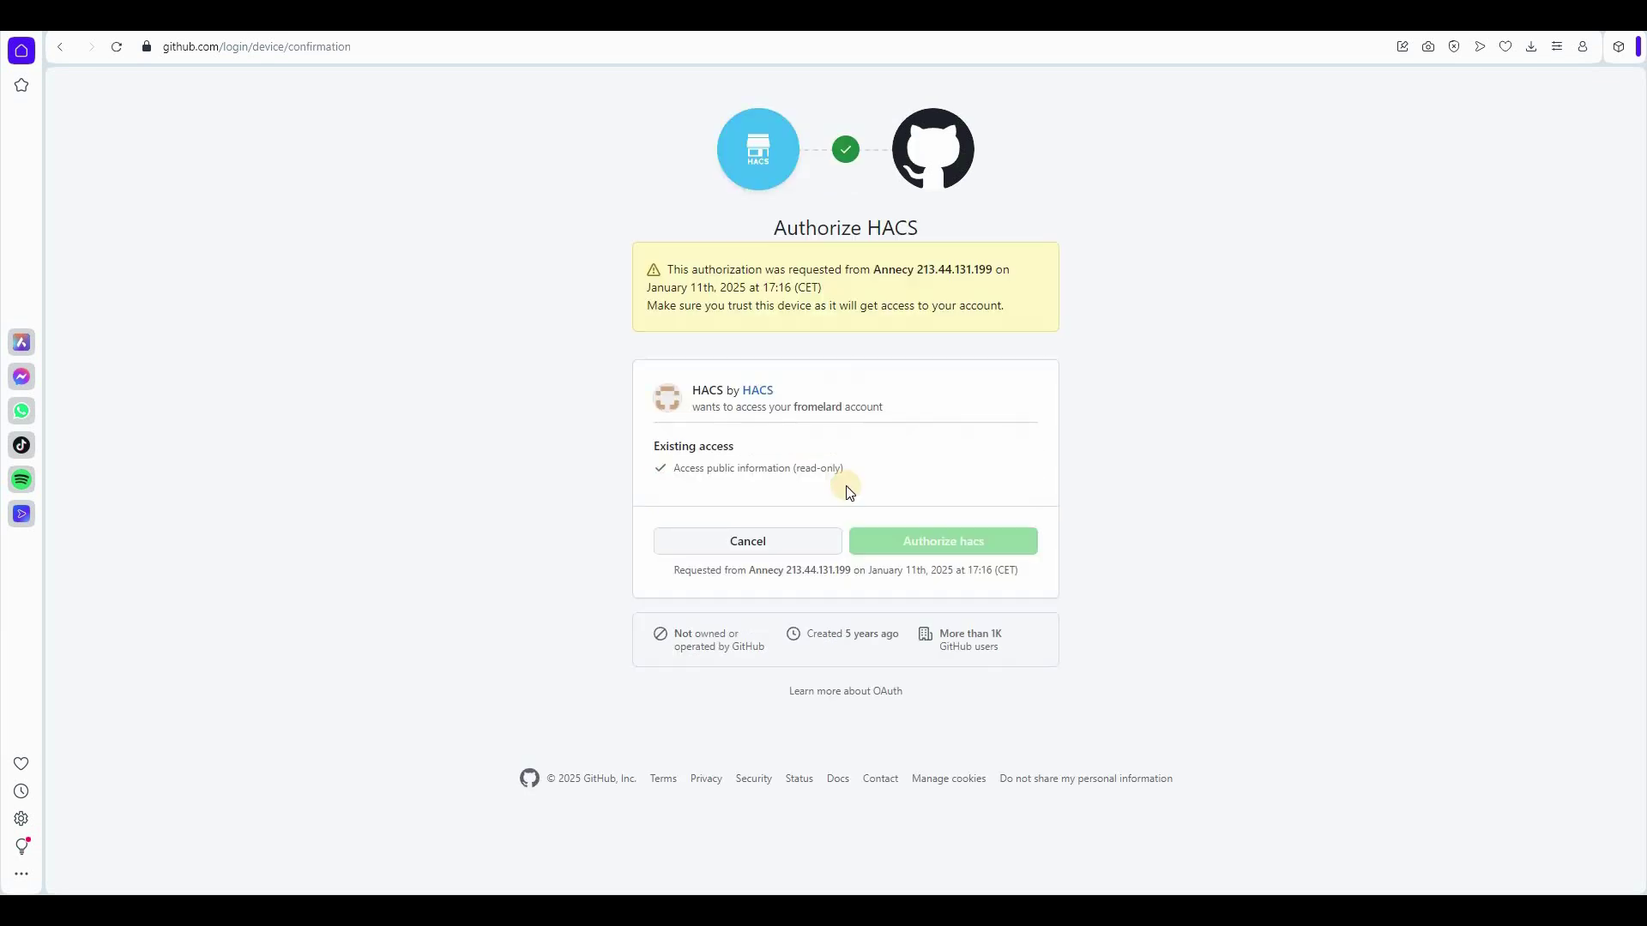
click(942, 542)
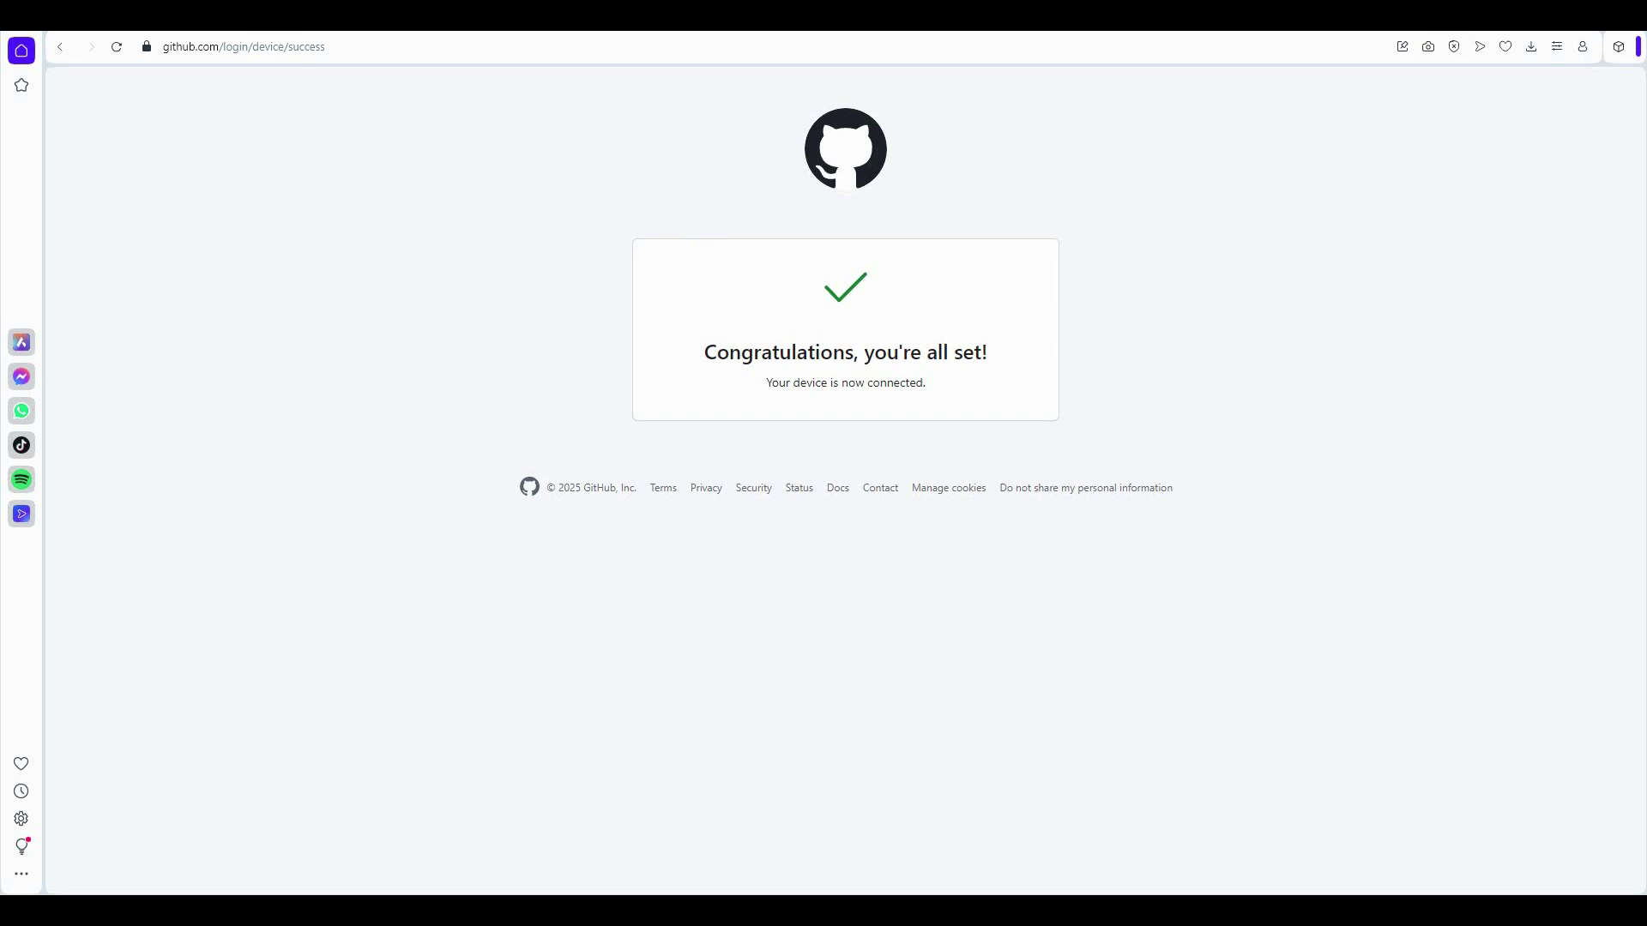
key(ctrl+w)
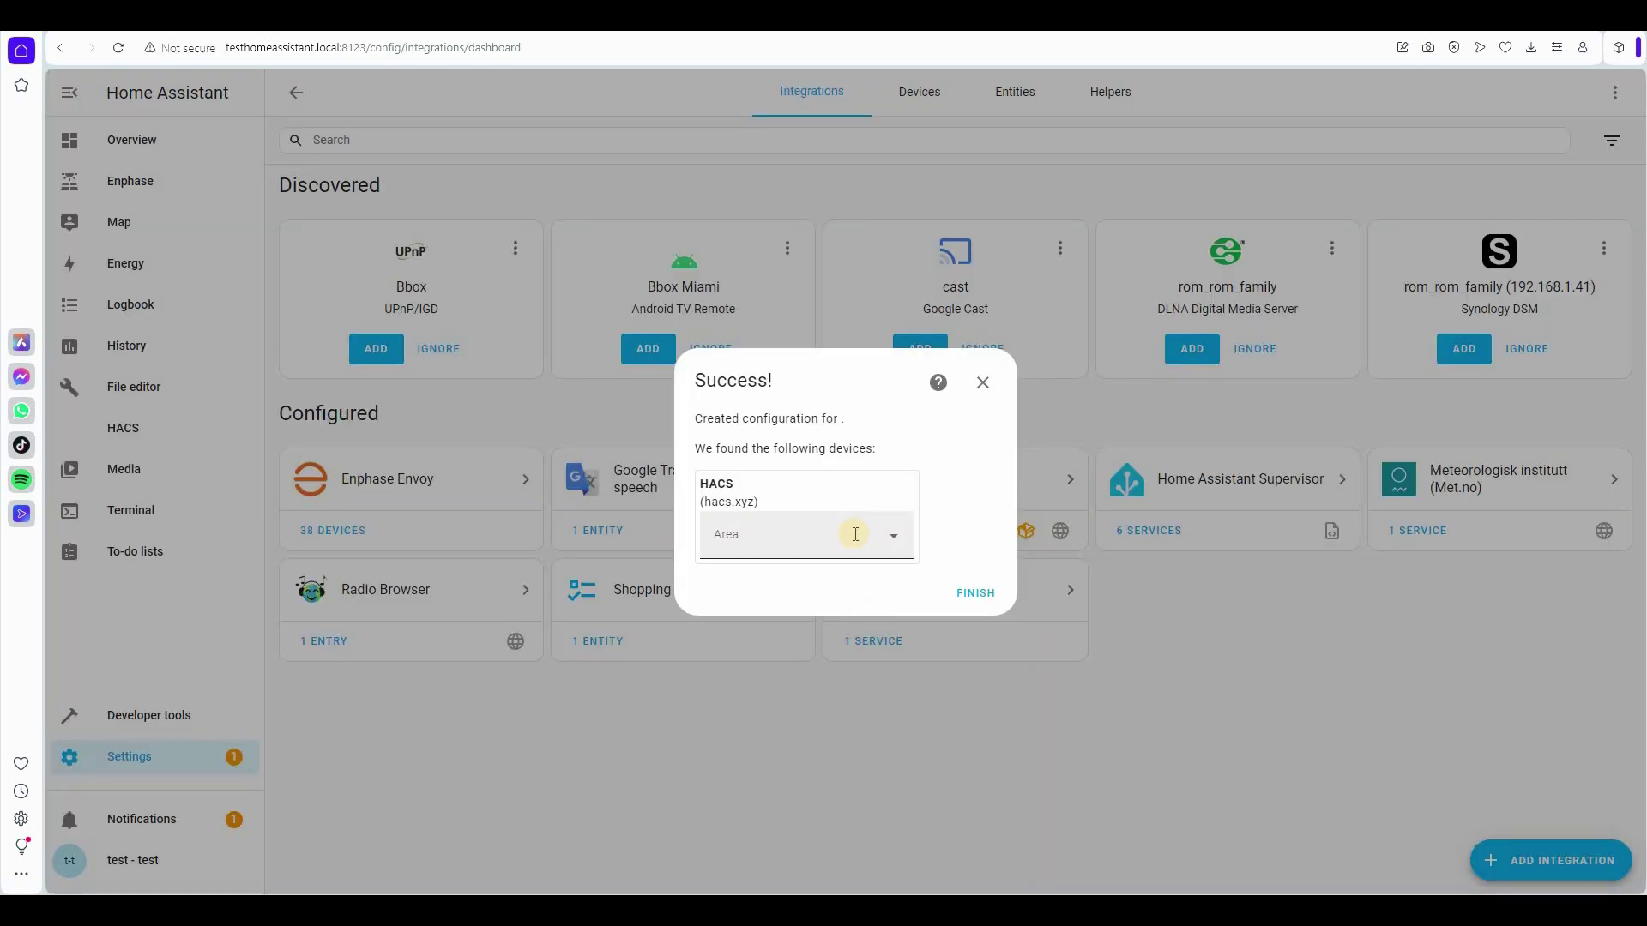
Step: Review the area choices for the HACS device and finish the integration setup
click(894, 537)
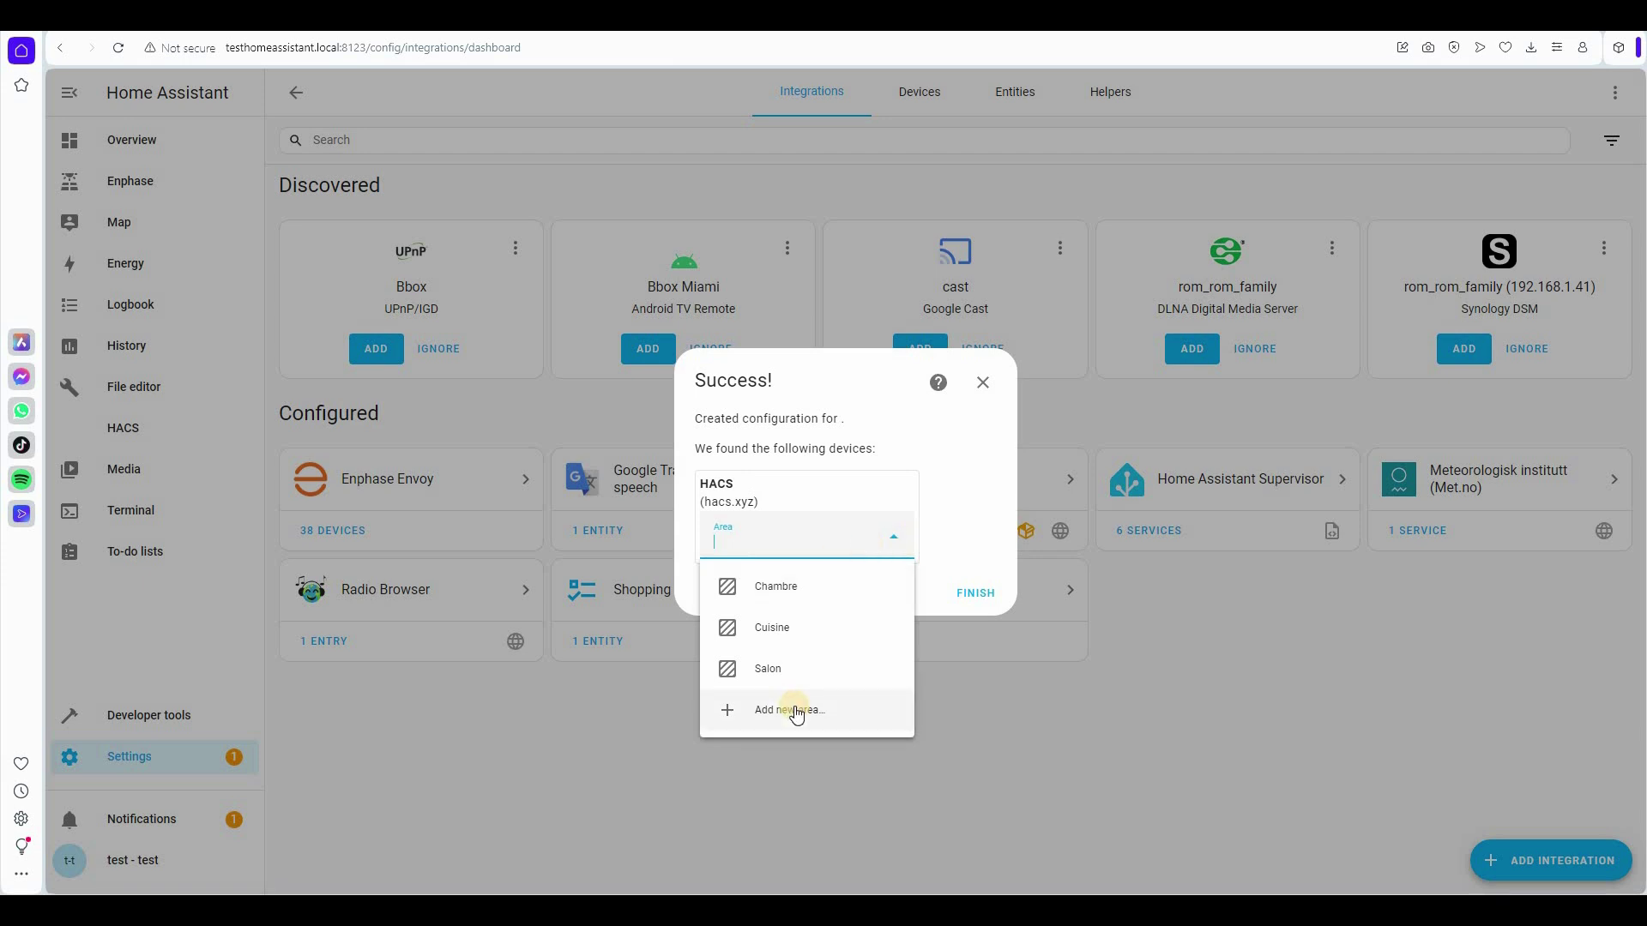
click(794, 669)
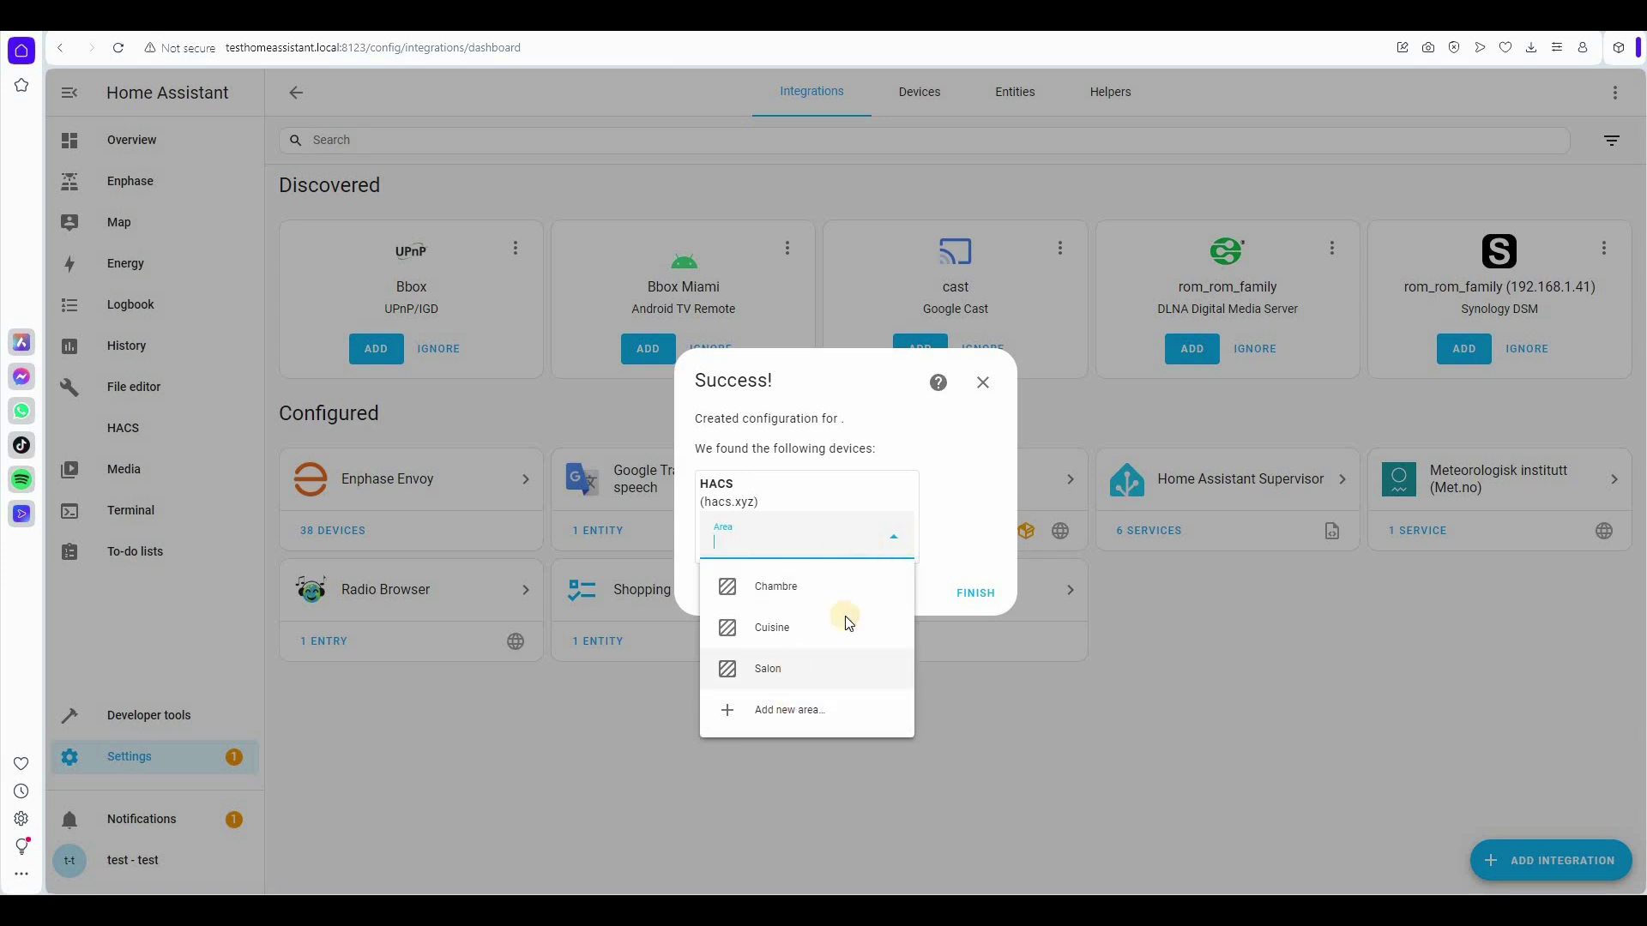
click(977, 596)
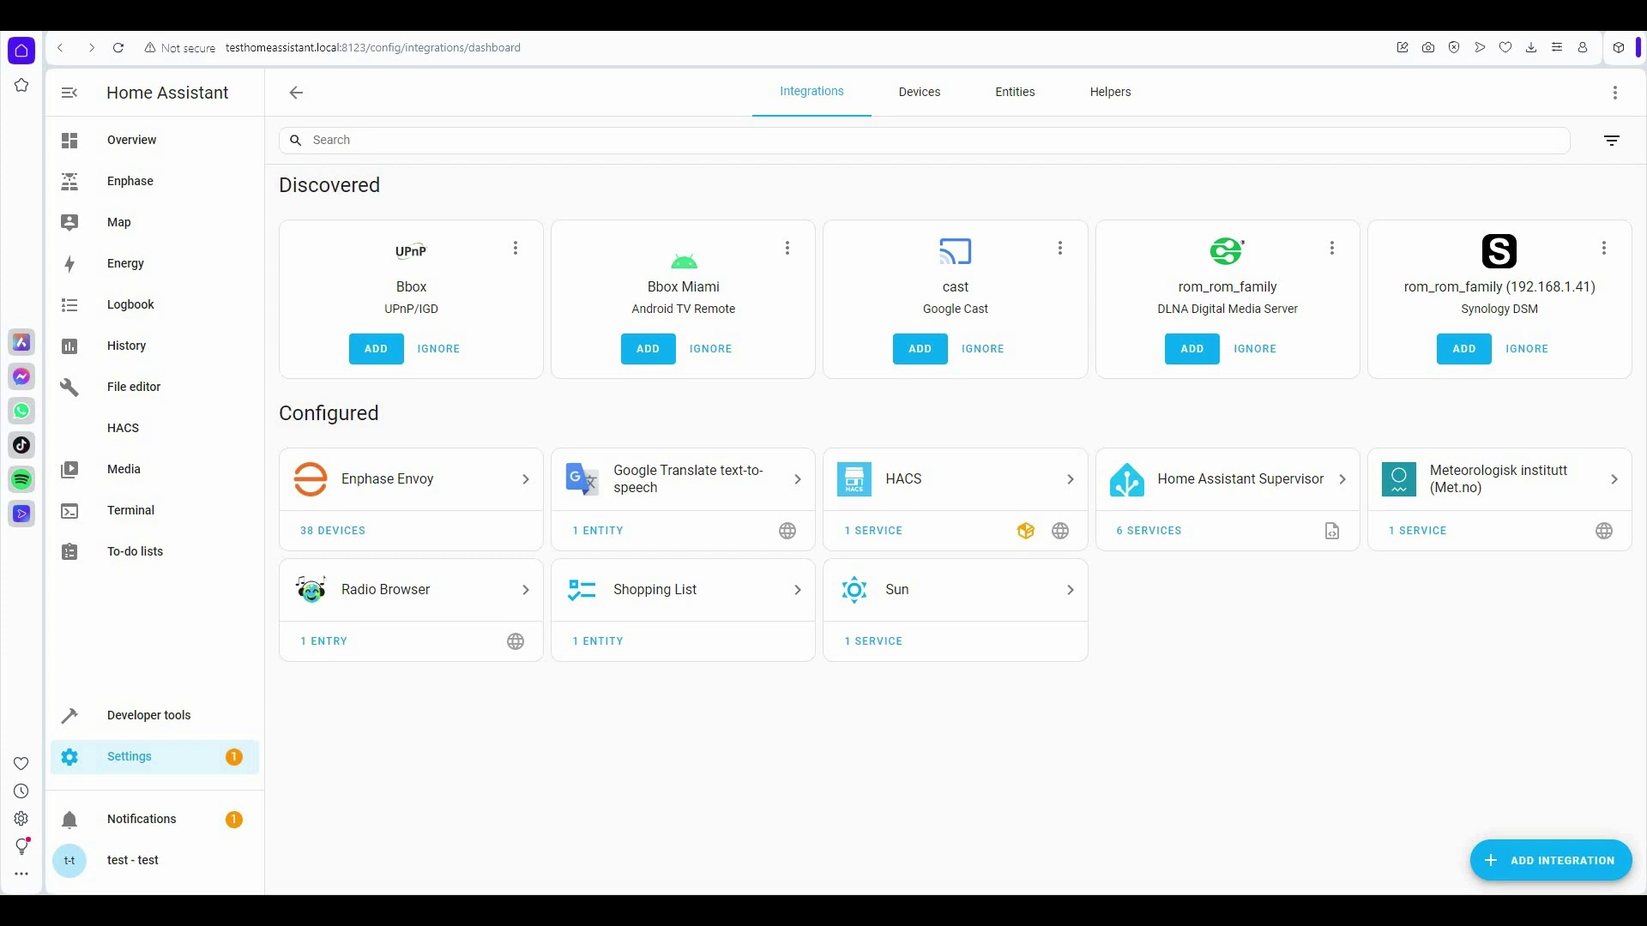
Step: Open the HACS community store and browse its list of downloadable repositories
click(134, 439)
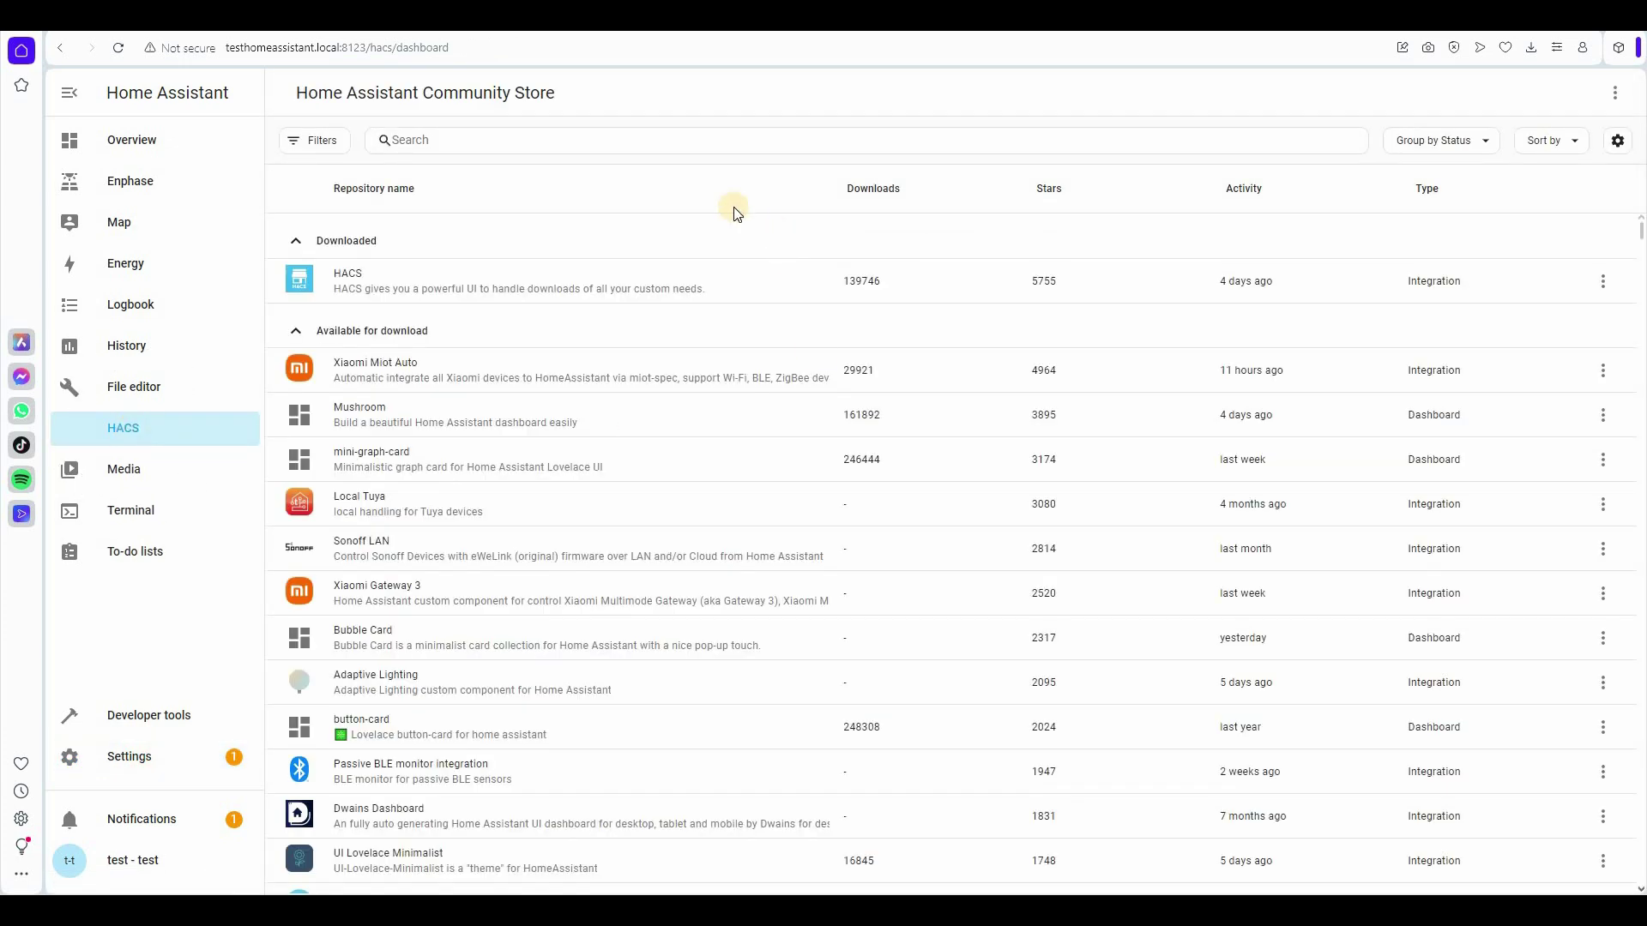
scroll(726, 437, down, 15)
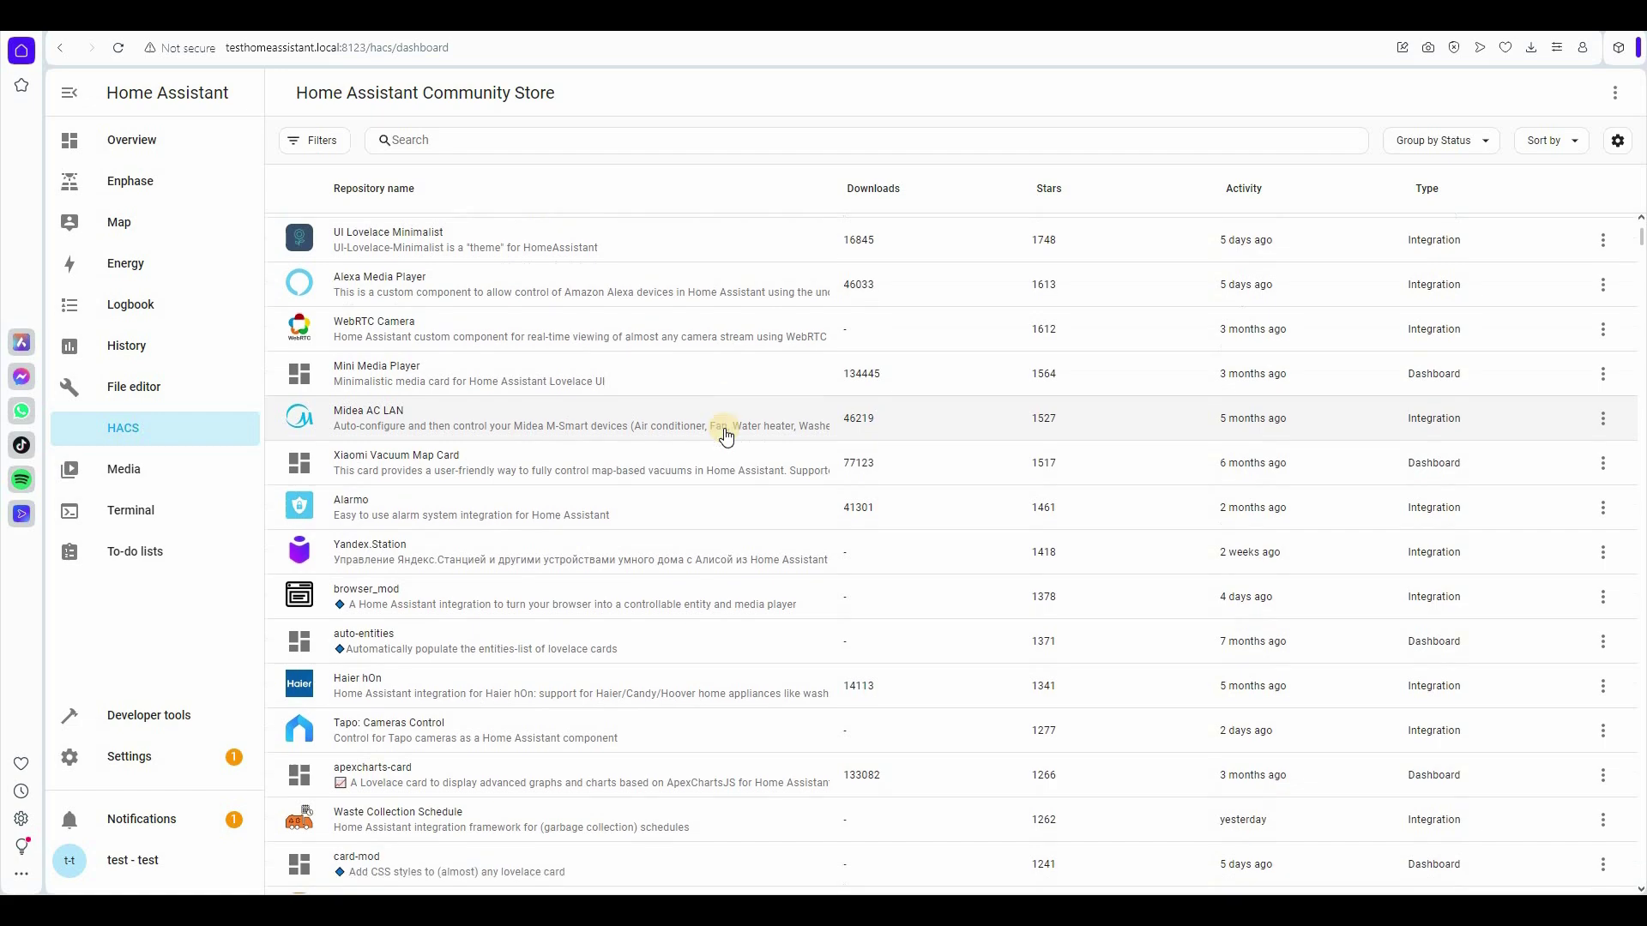
scroll(726, 436, down, 20)
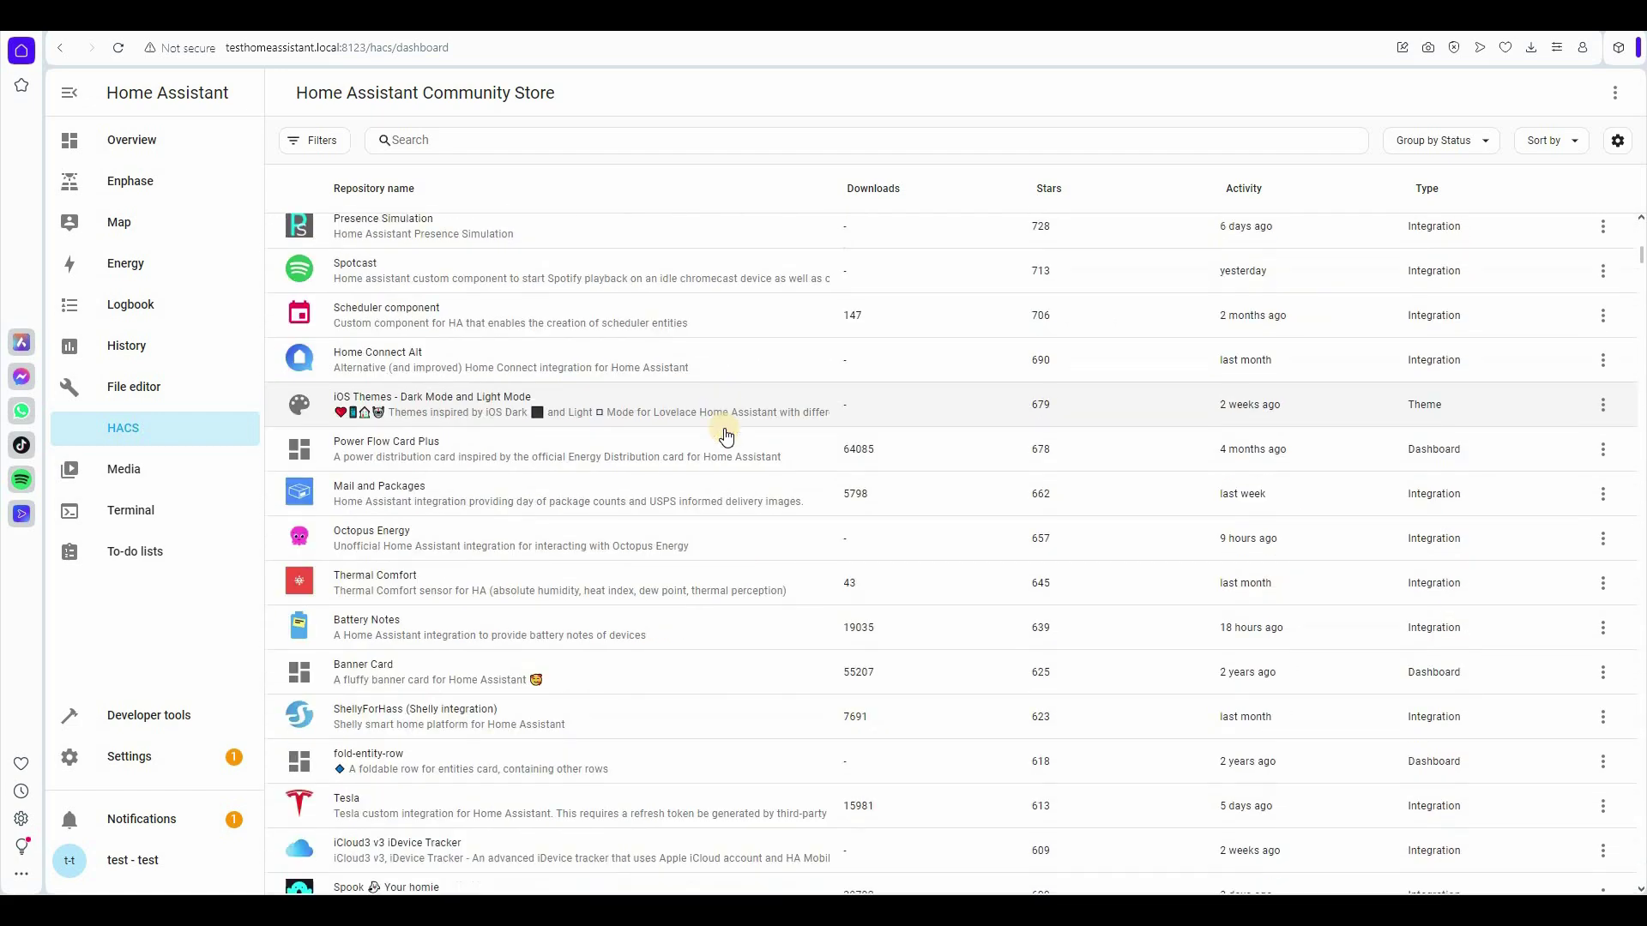
scroll(725, 436, down, 6)
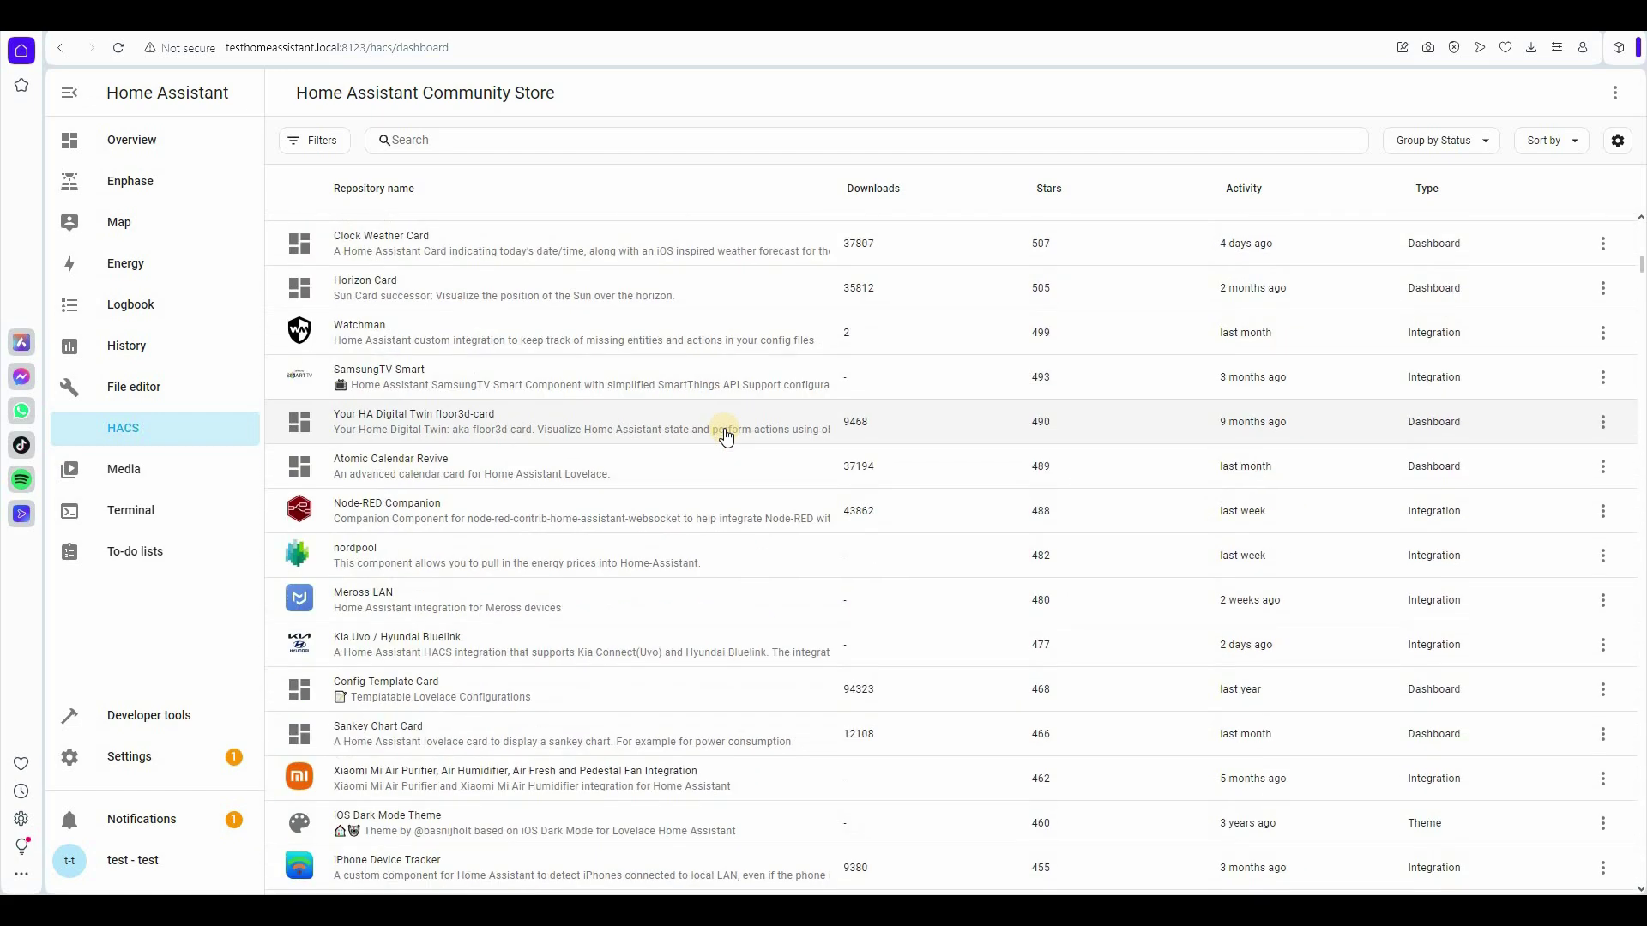
scroll(725, 437, up, 20)
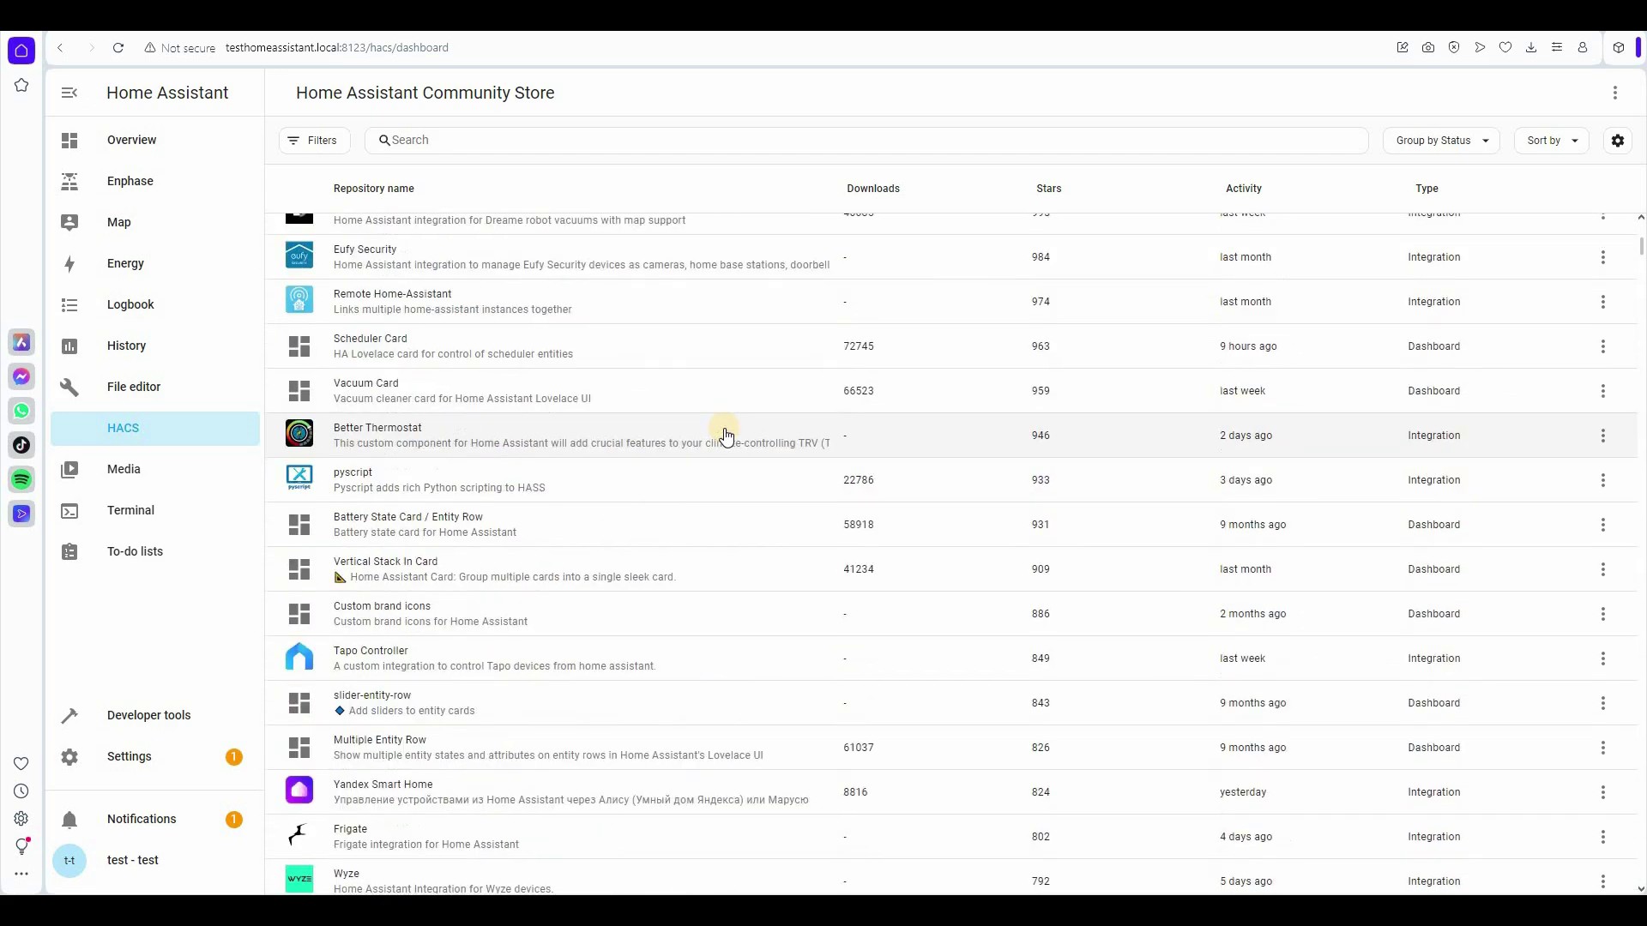
Step: Search the community store for "ecojo", "littl" and "ecojoko", and open the Little Monkey repository
click(519, 139)
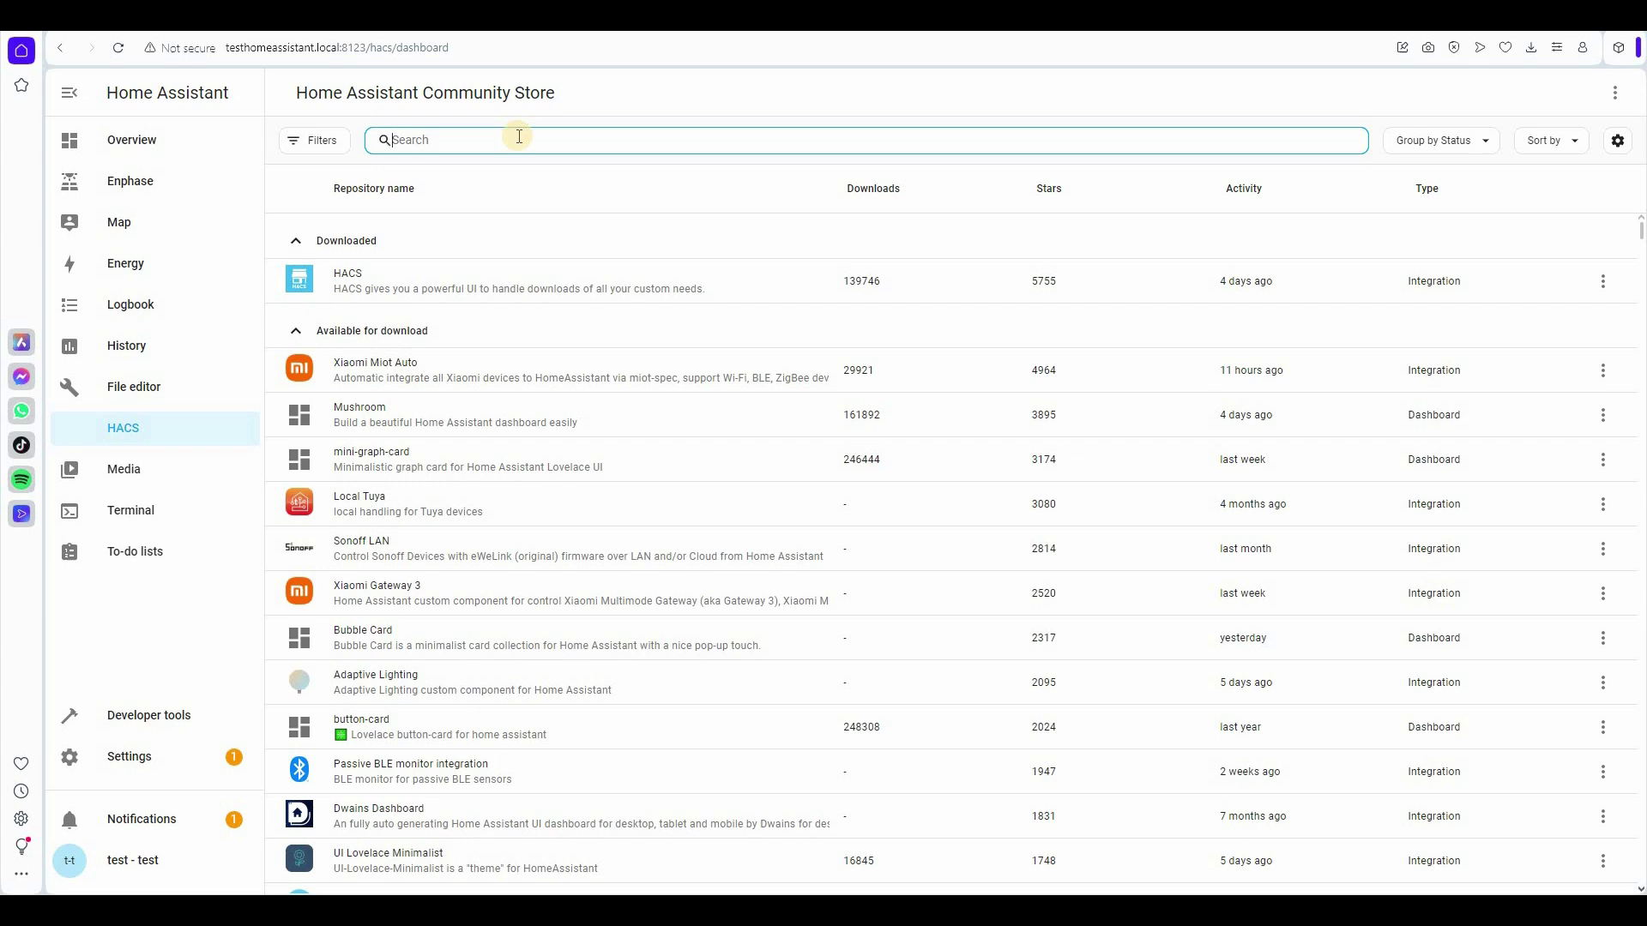
text(ecojo)
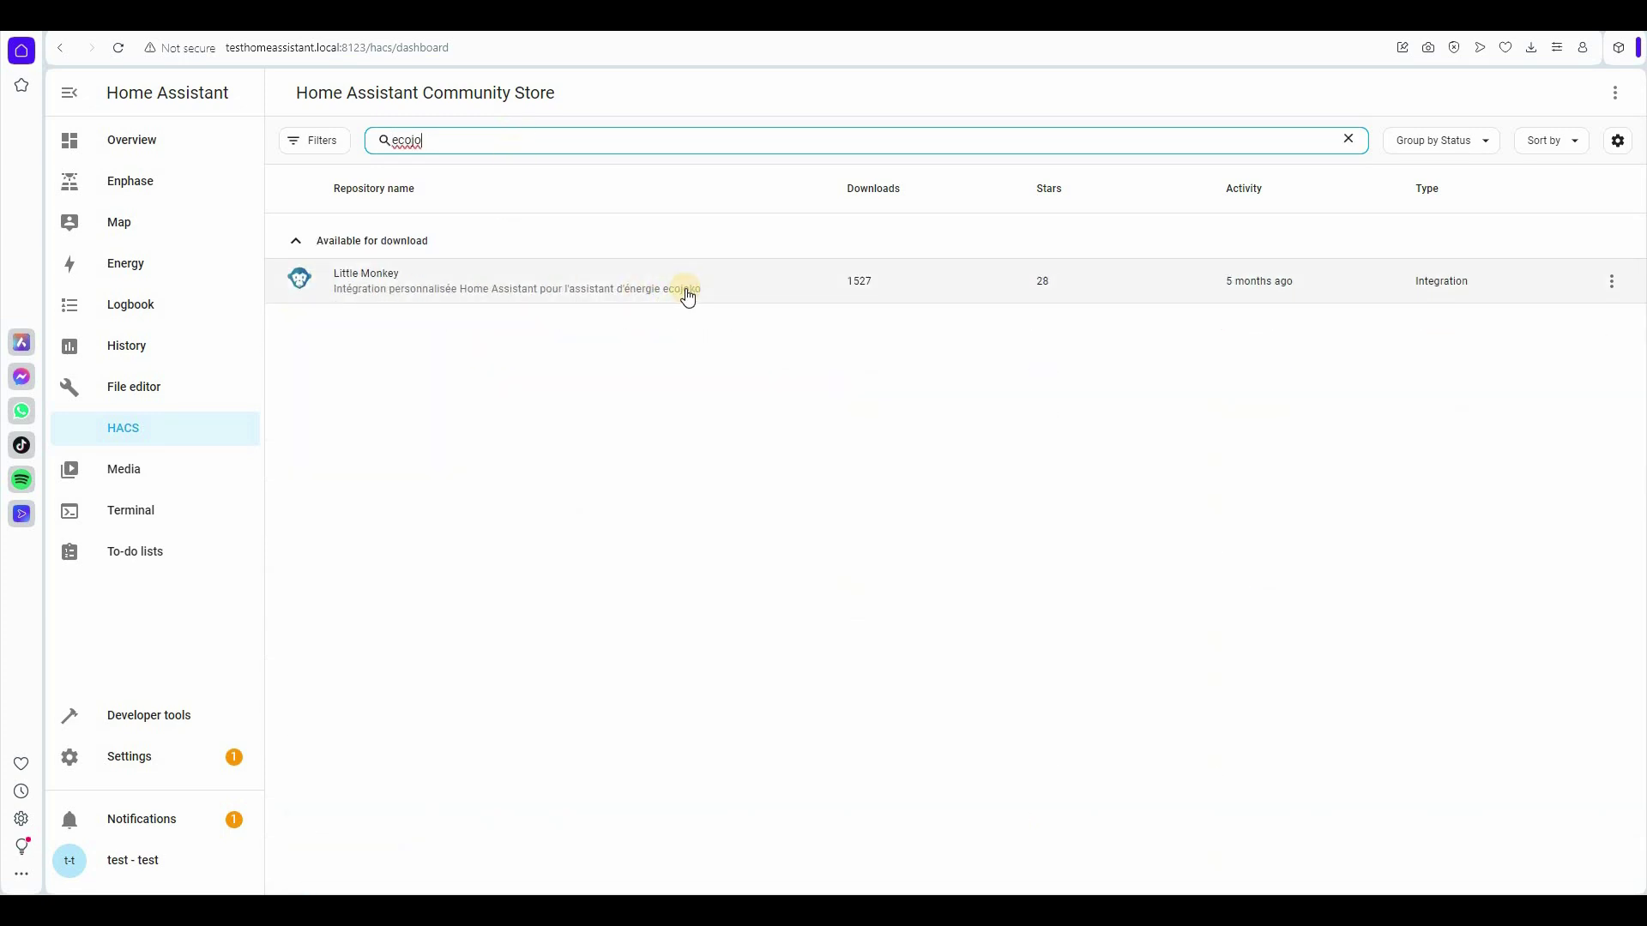
double_click(488, 143)
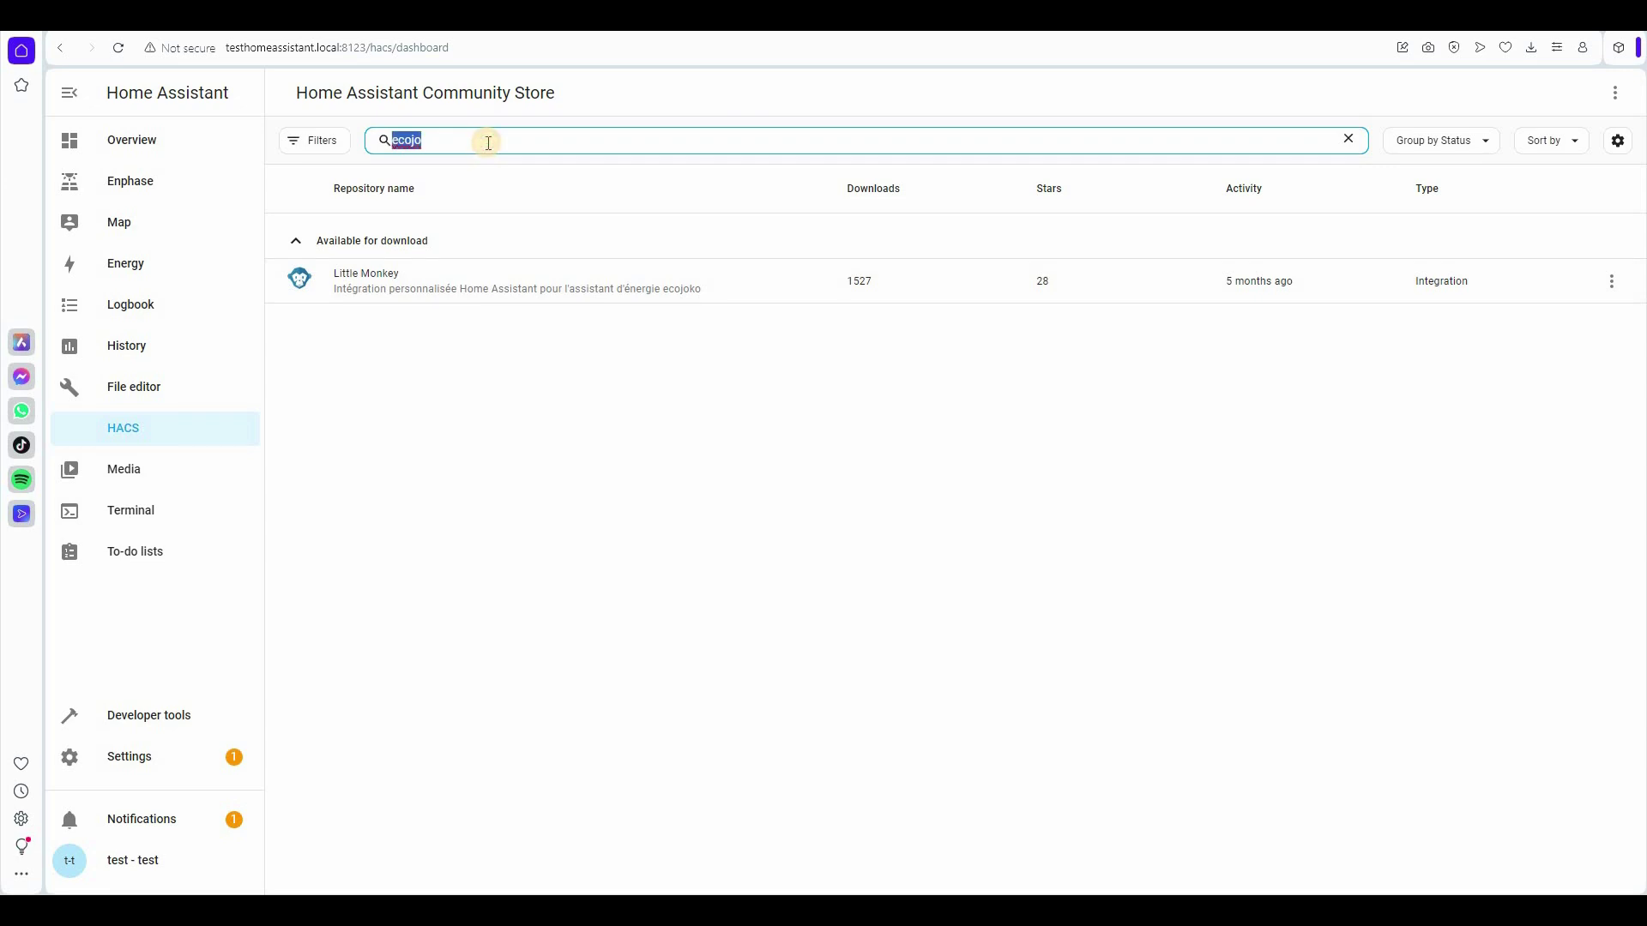
text(lit)
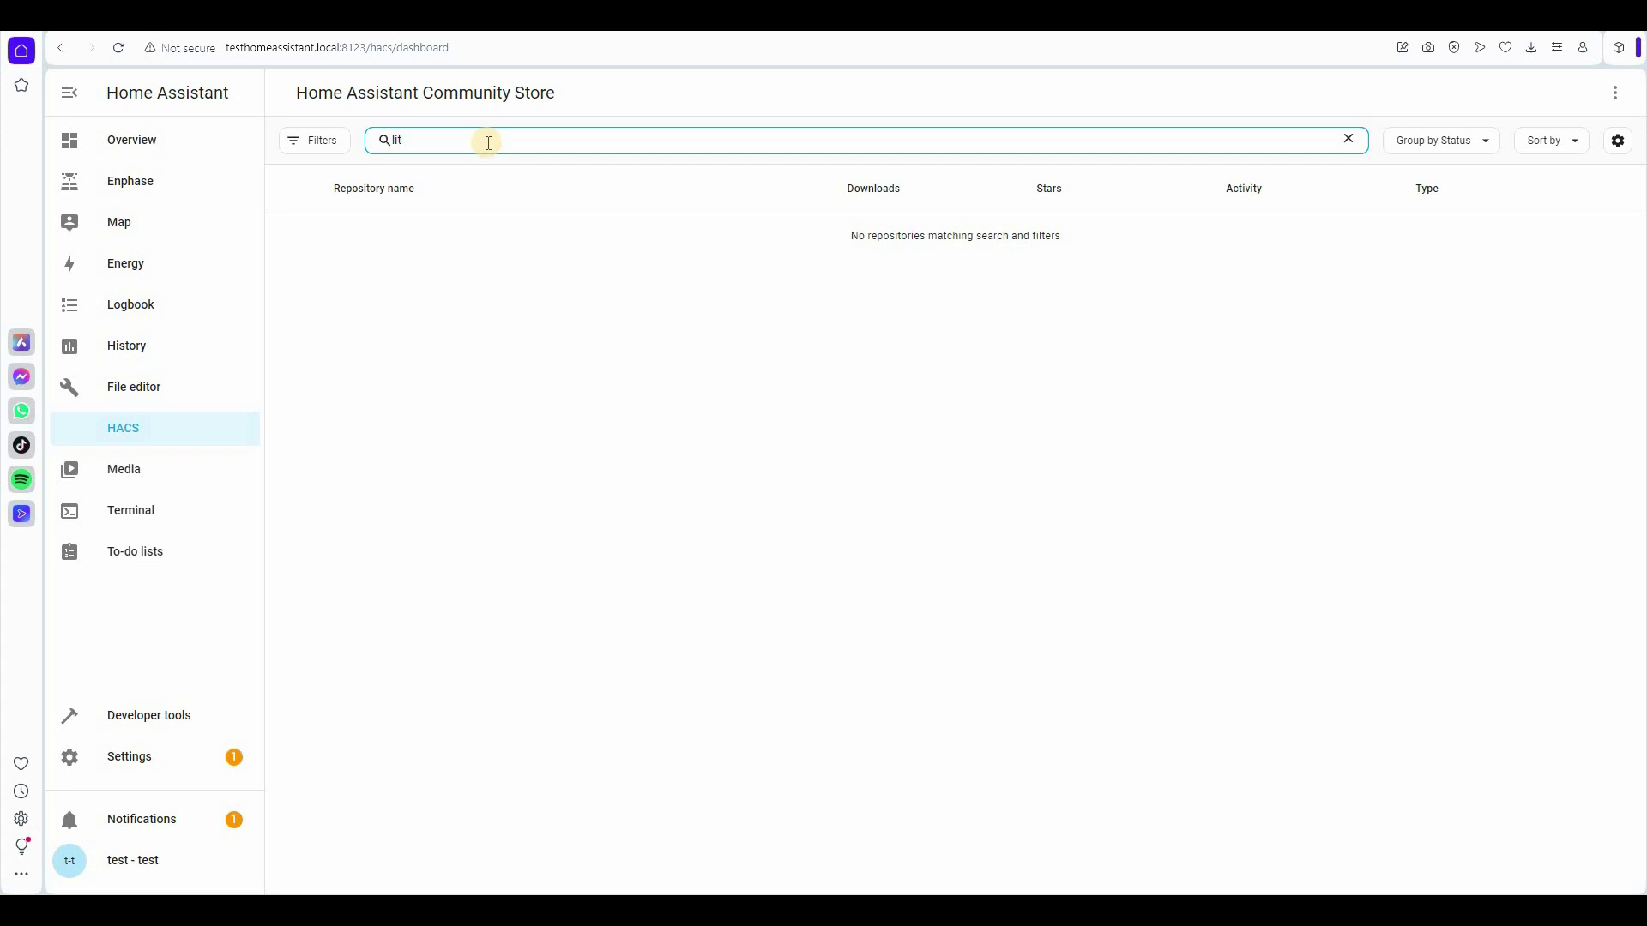
text(tll)
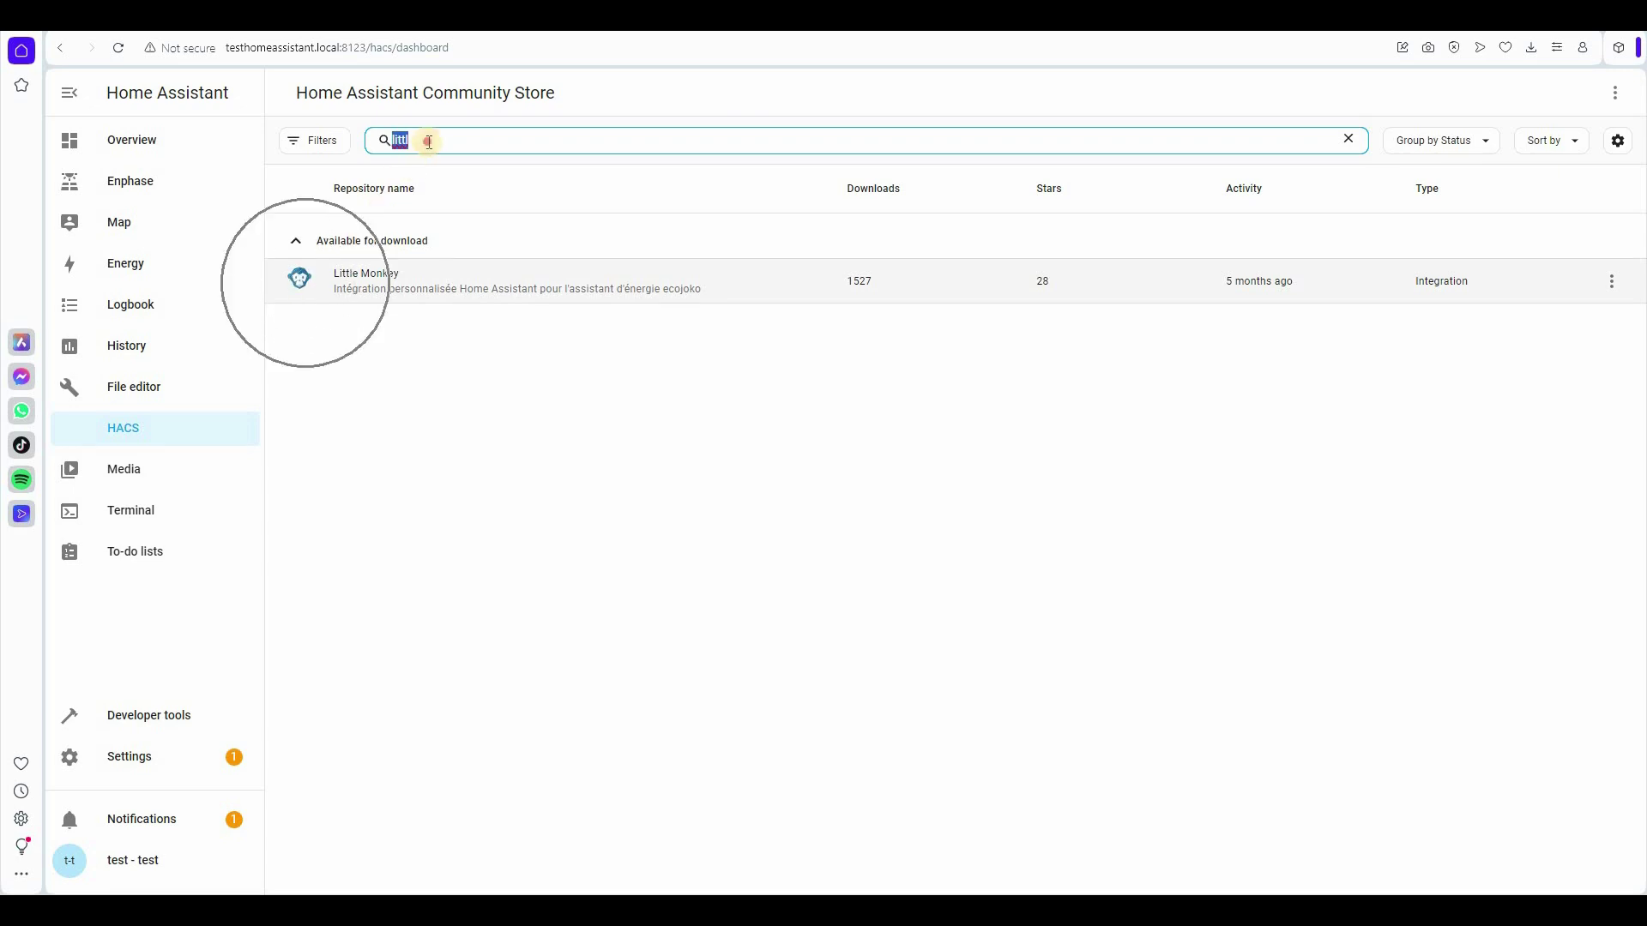
text(ecojoko)
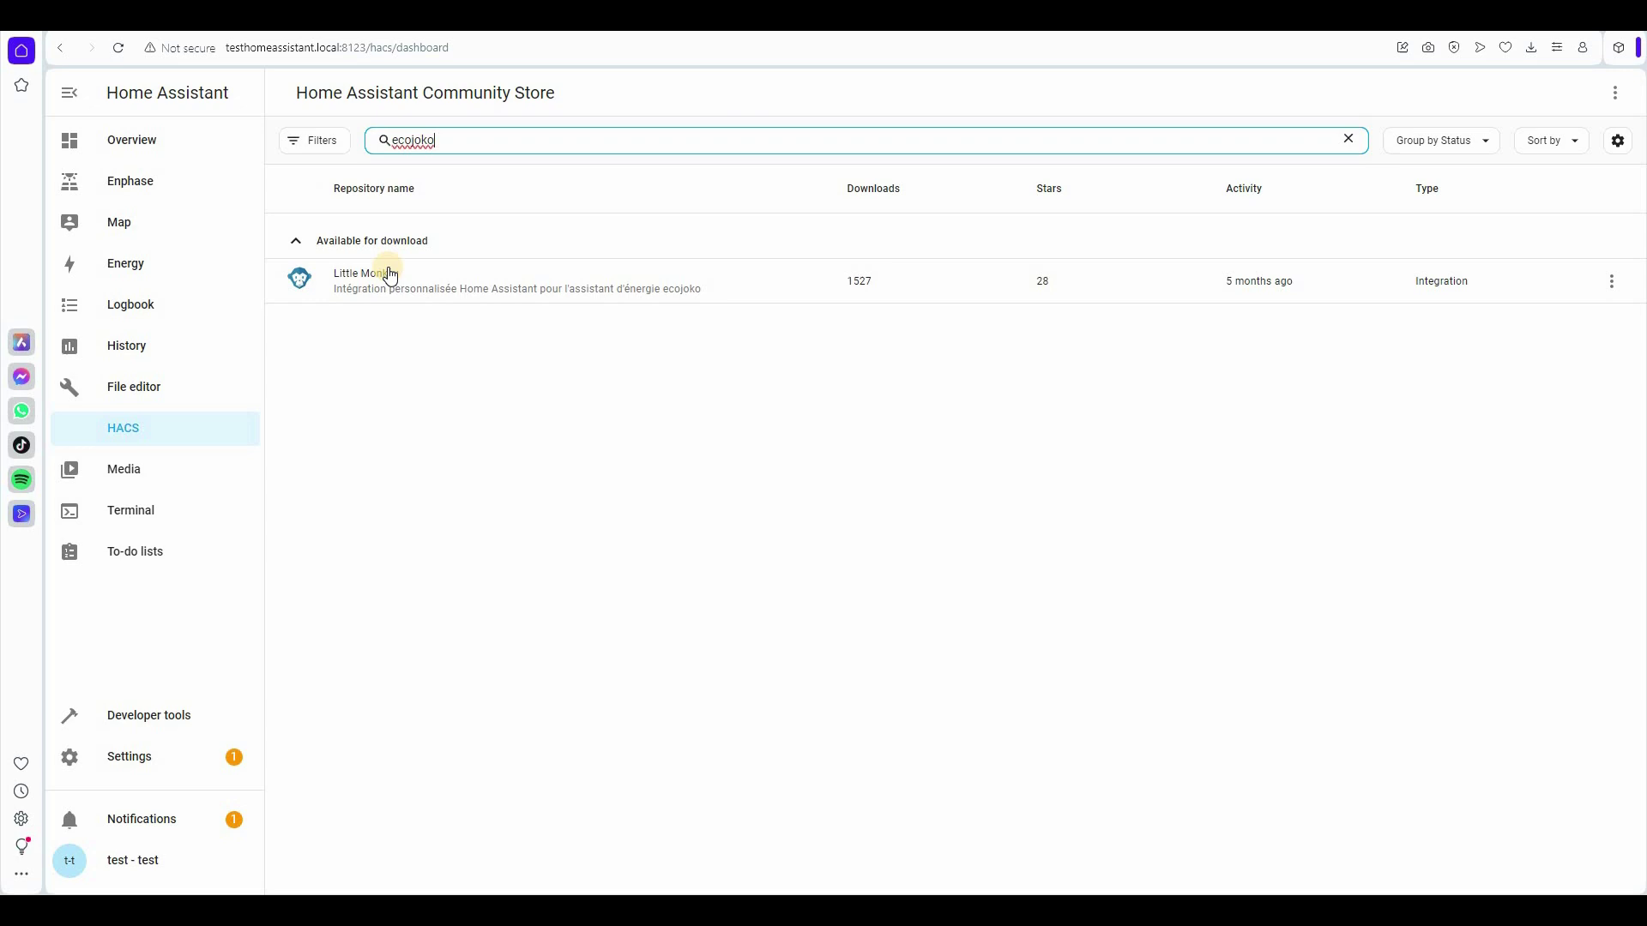
click(387, 278)
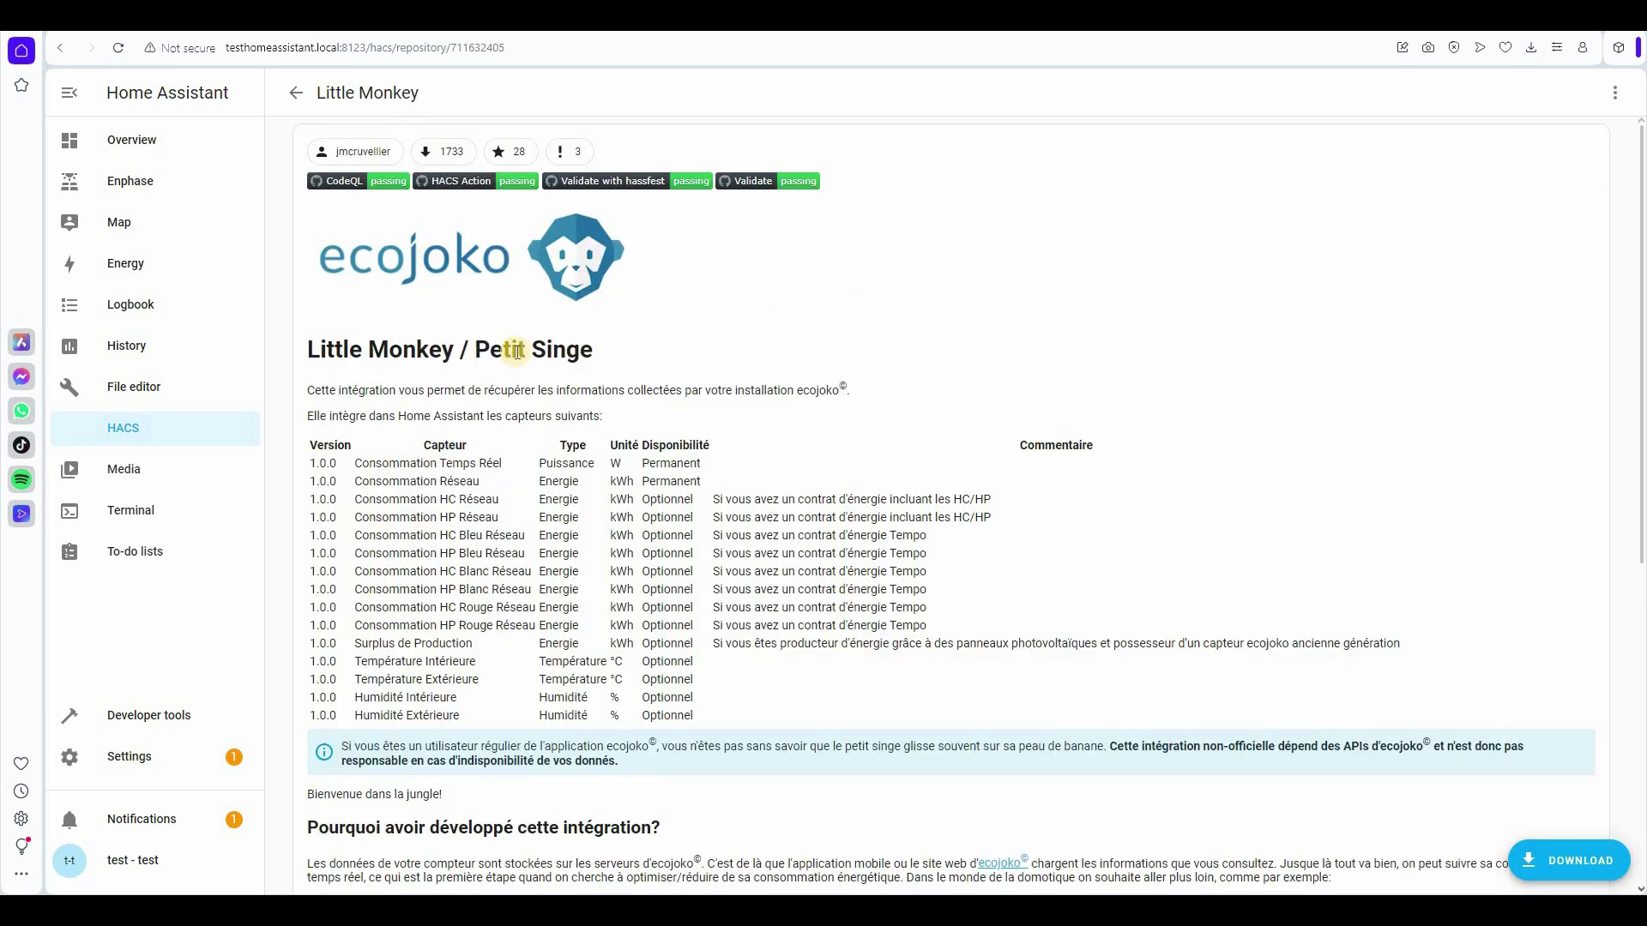
Step: Read through the Little Monkey description and download version v1.2.0 of the integration
scroll(516, 351, down, 2)
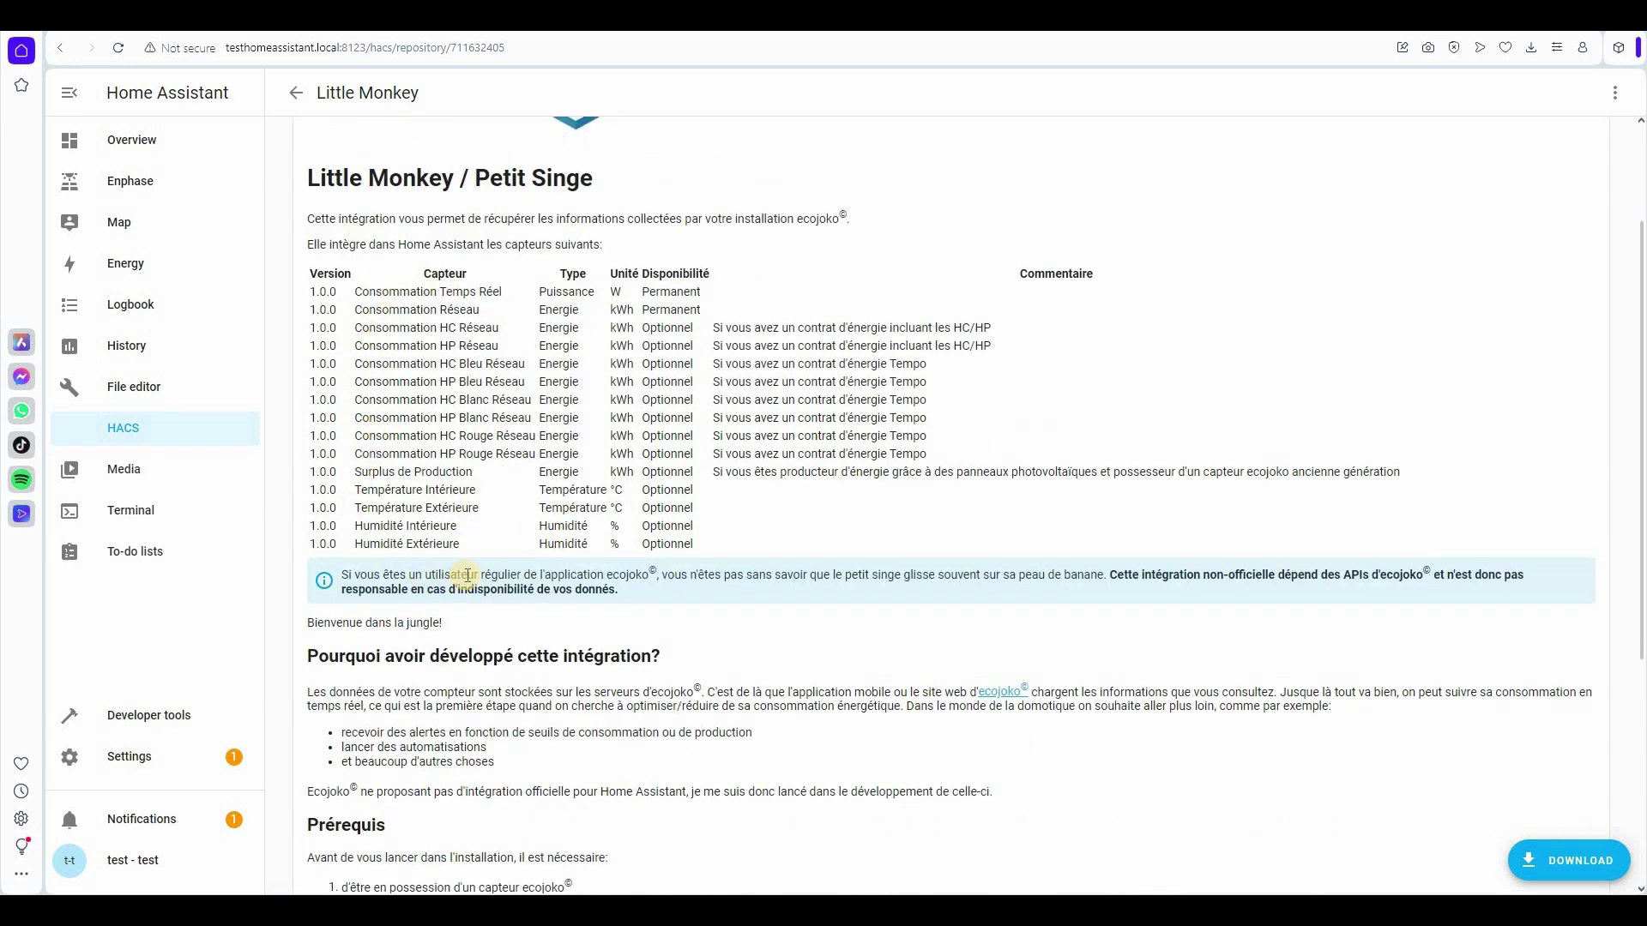
scroll(468, 575, down, 5)
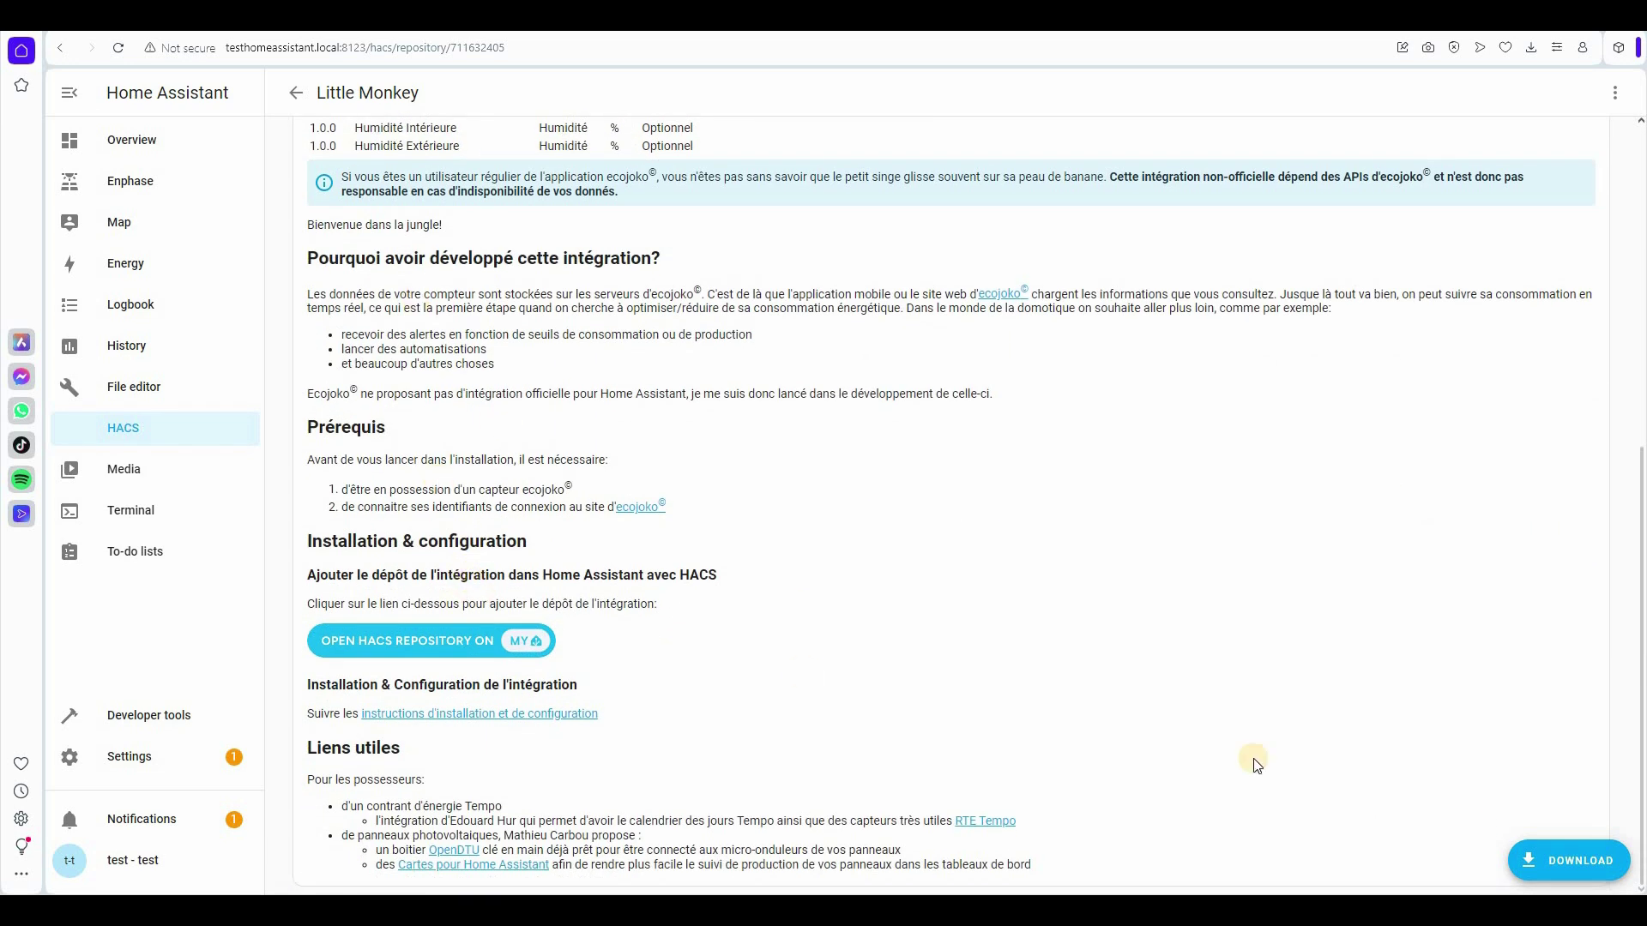
click(1582, 868)
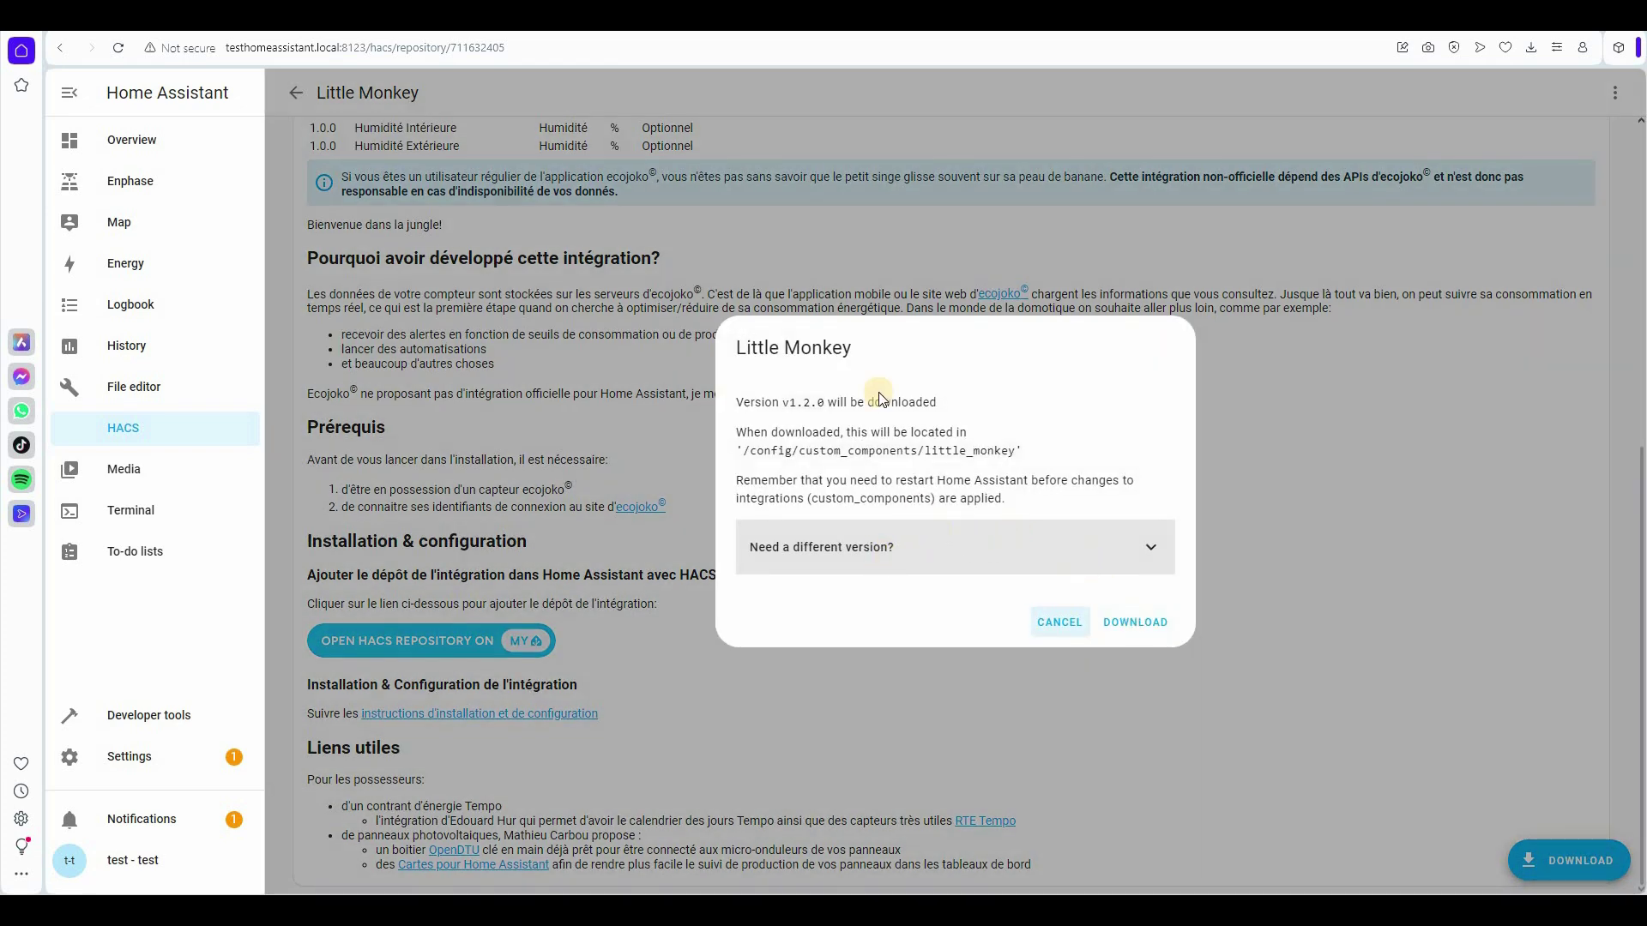
click(1131, 621)
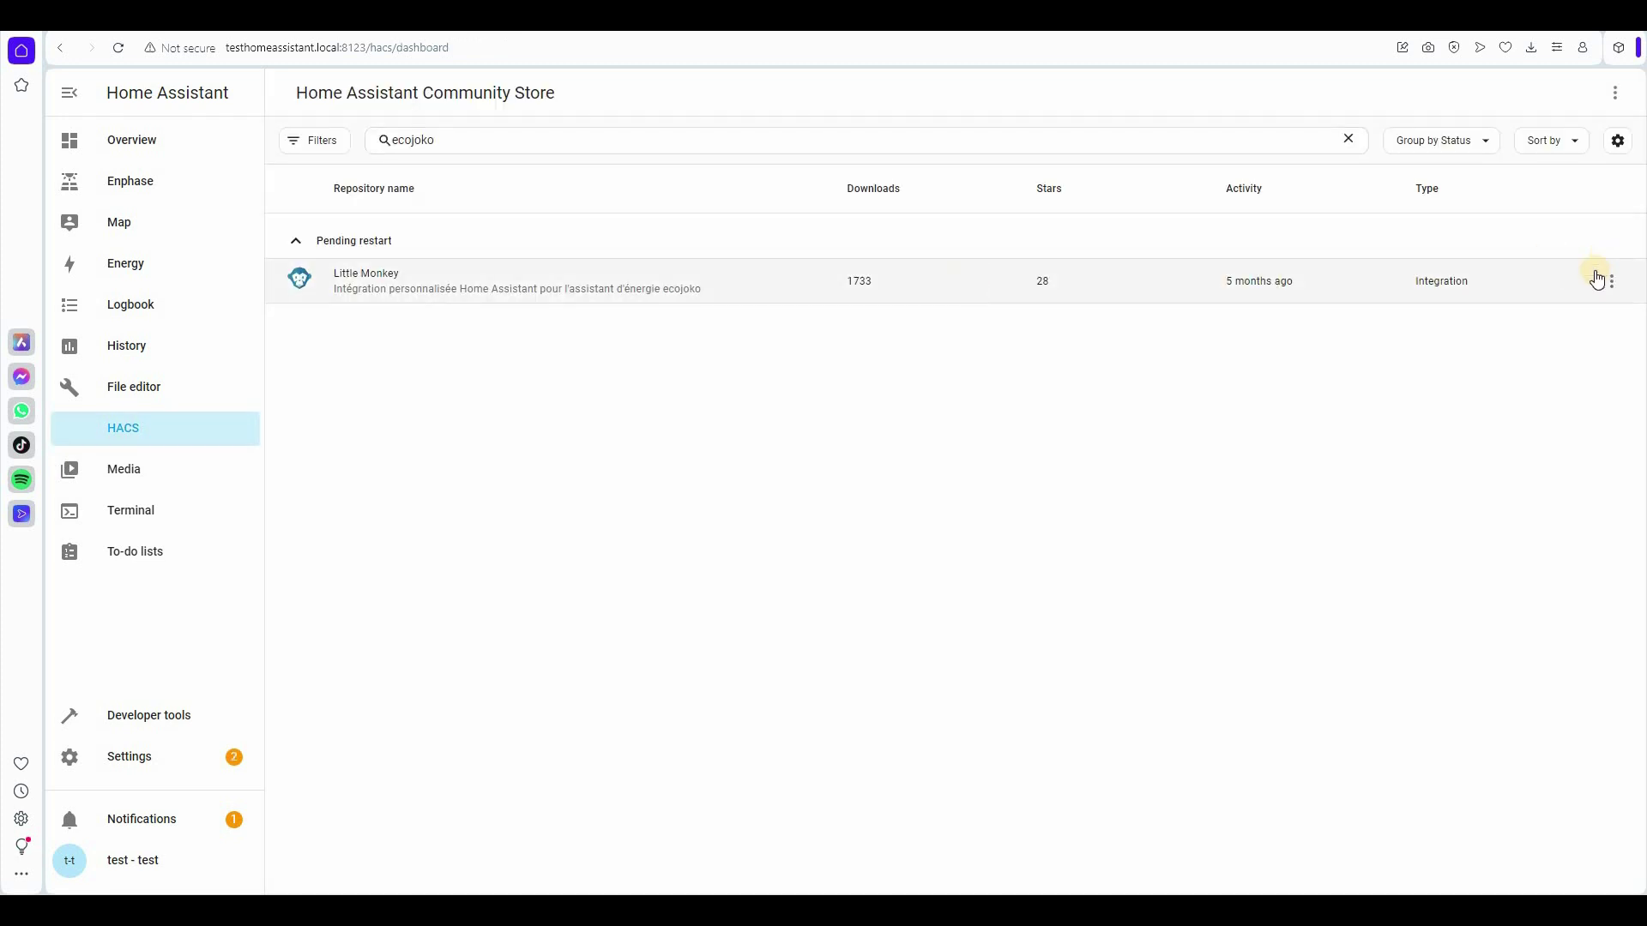
Step: Reopen the Little Monkey repository page and look through its documentation
click(500, 282)
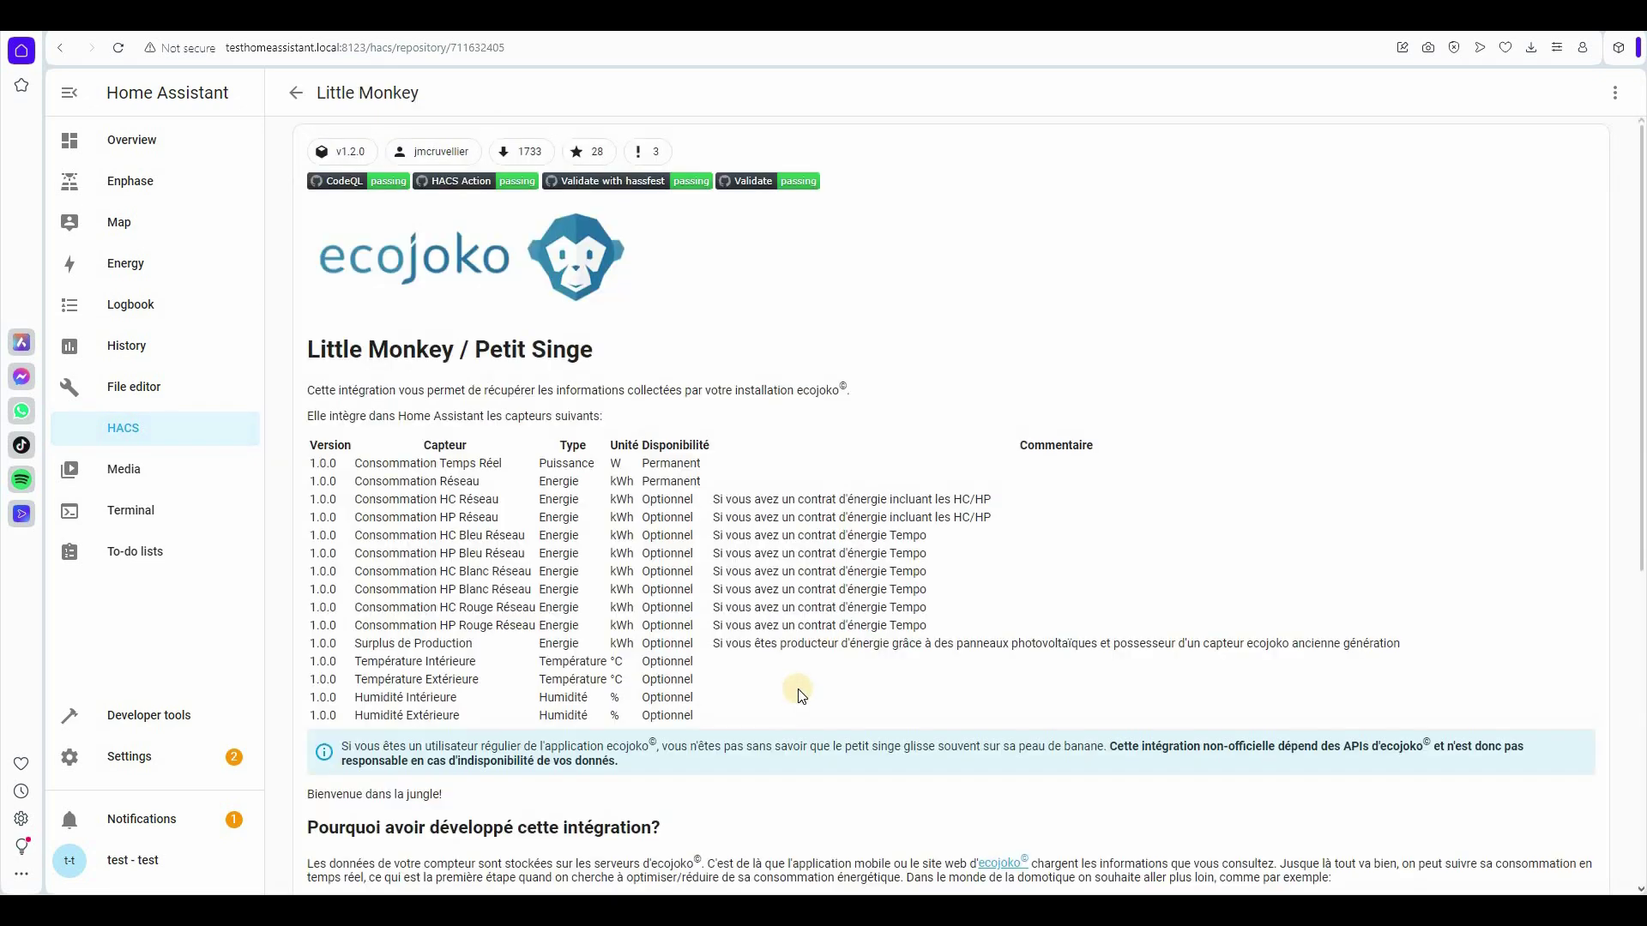
scroll(799, 693, down, 6)
scroll(799, 693, up, 6)
Step: Start adding an integration under Devices & services, search the brands for "littl" and select Little Monkey
click(154, 764)
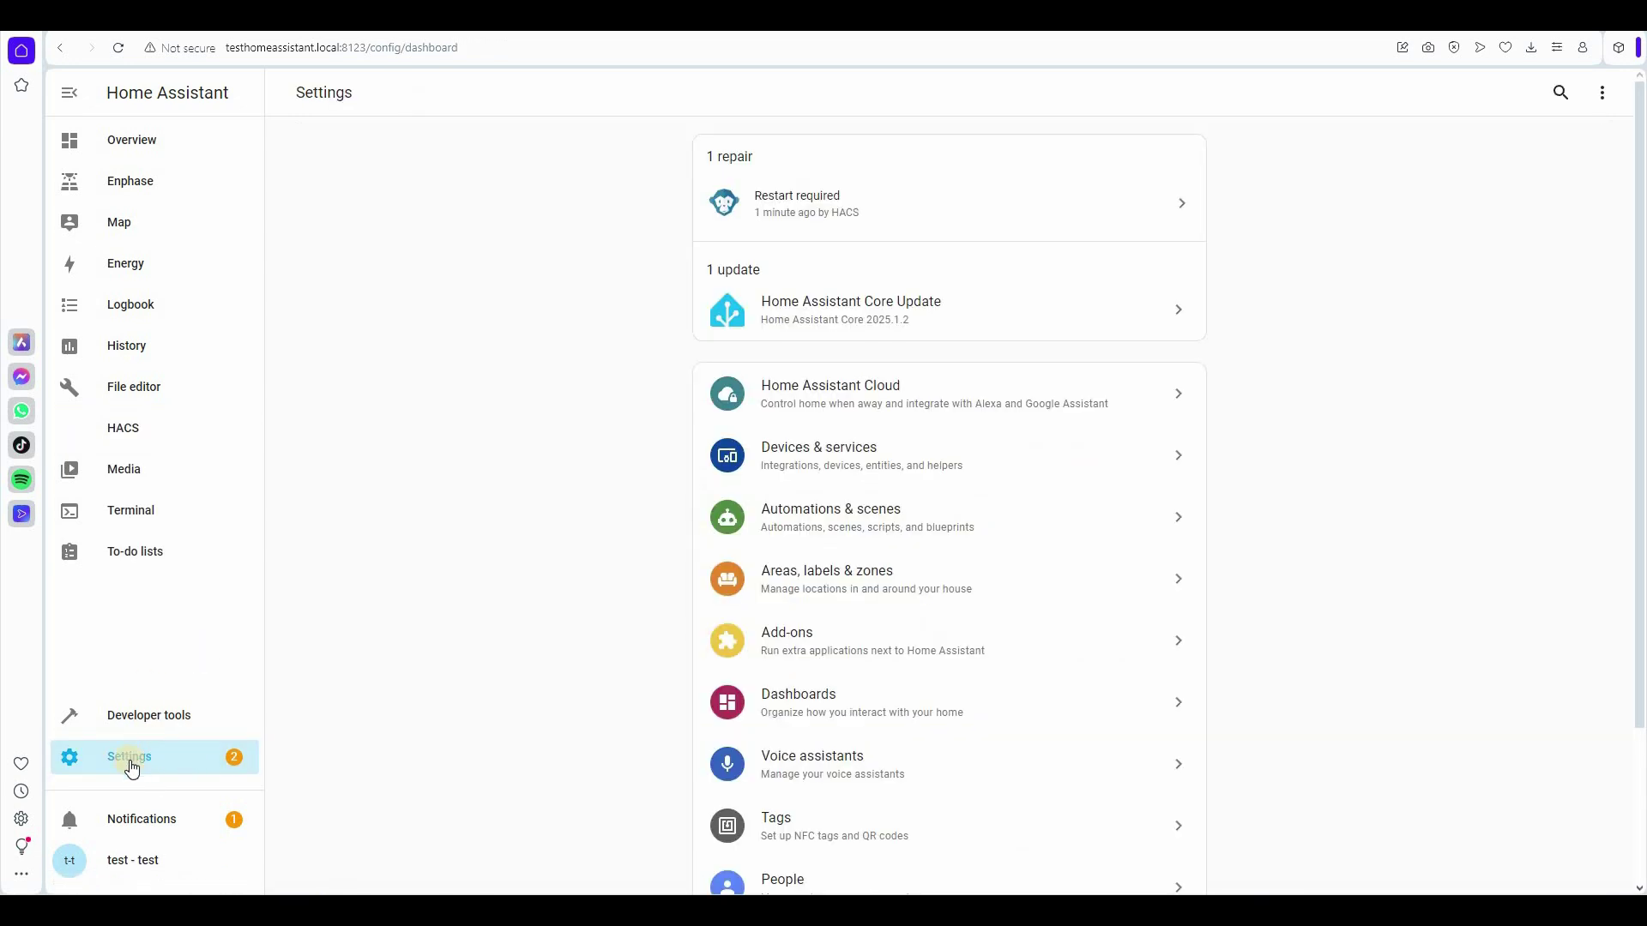
click(786, 473)
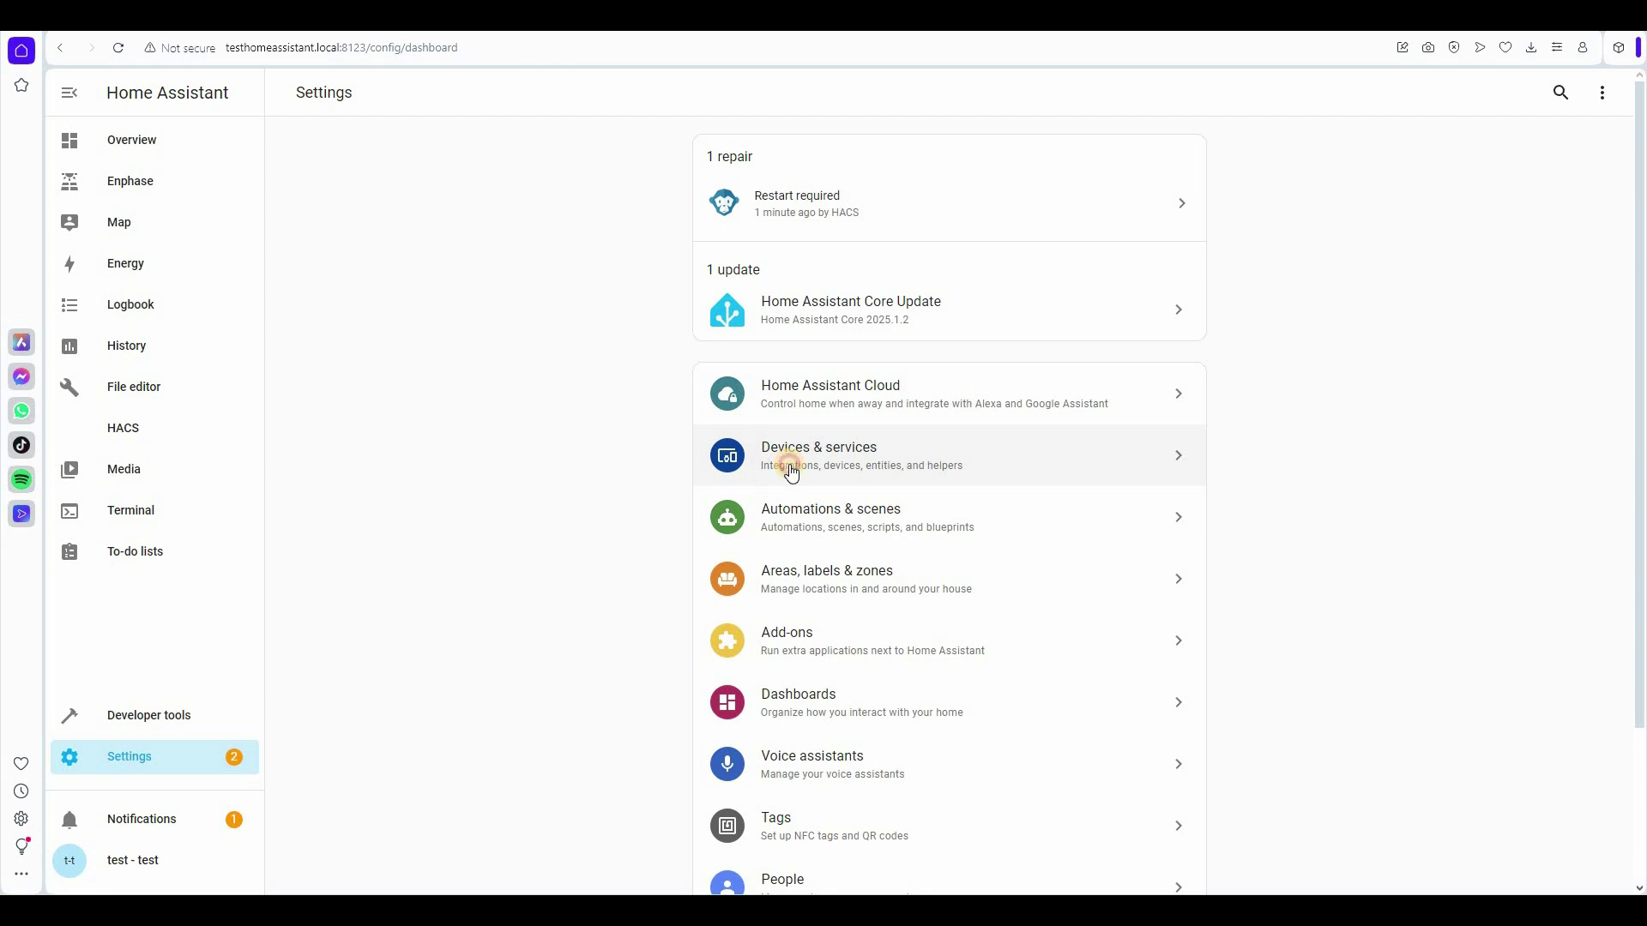
click(1546, 861)
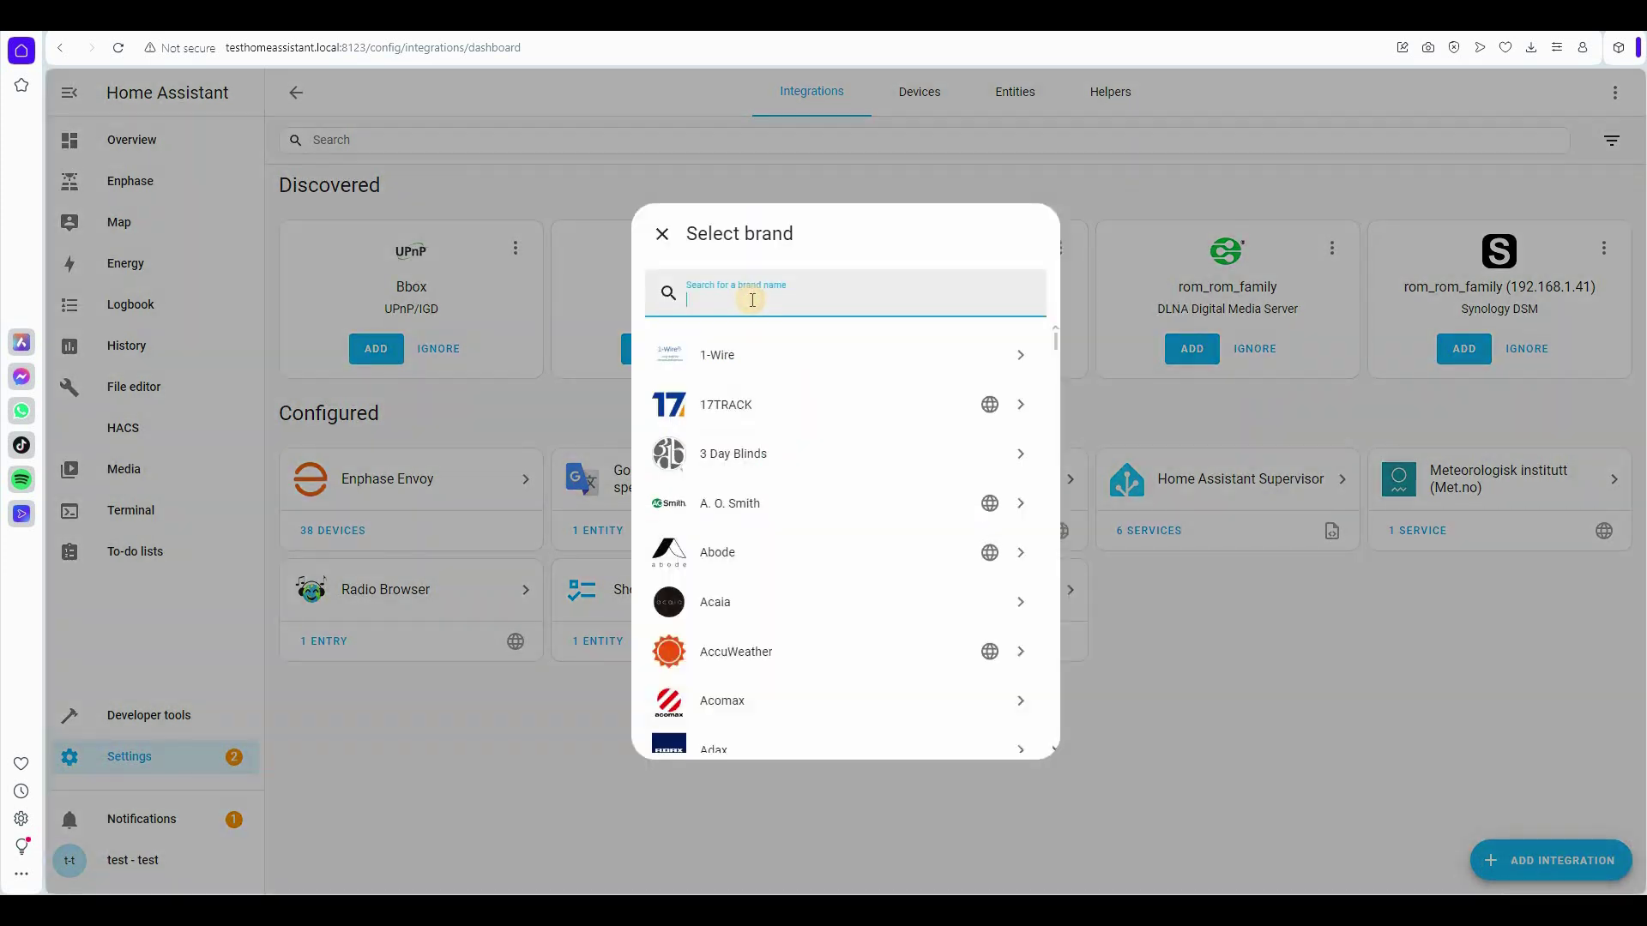
text(littl)
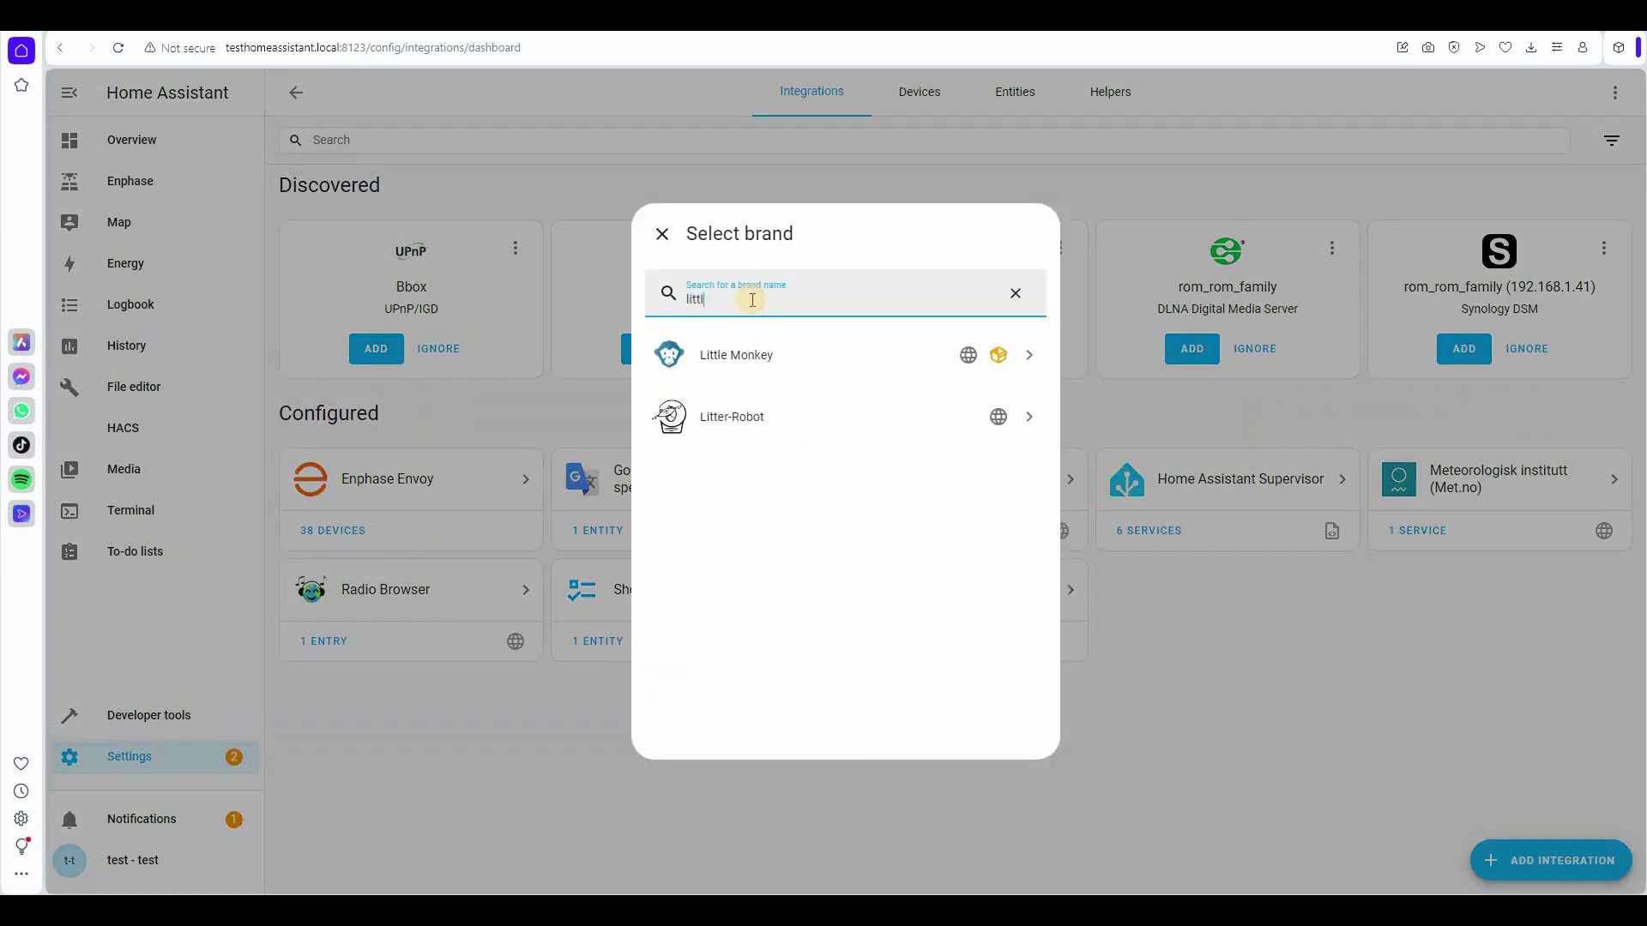
click(745, 355)
Step: Fill in the Little Monkey form with the name Ecojoko, the account username and the account password, and enable the HP/HC sensors
click(695, 266)
click(652, 317)
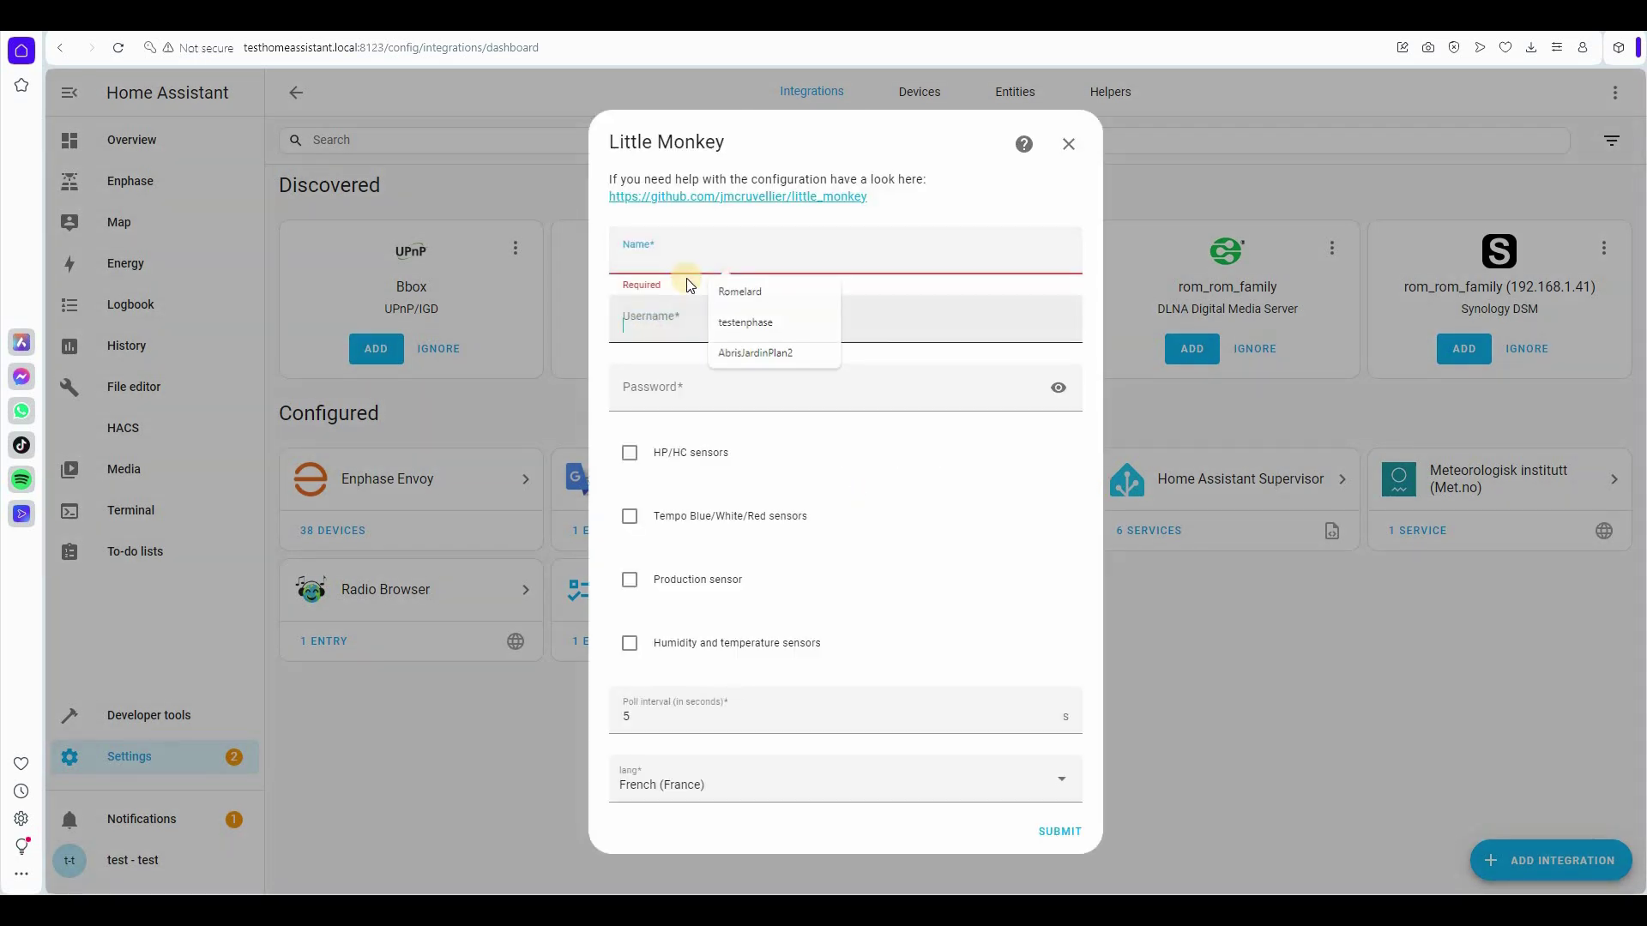
click(666, 254)
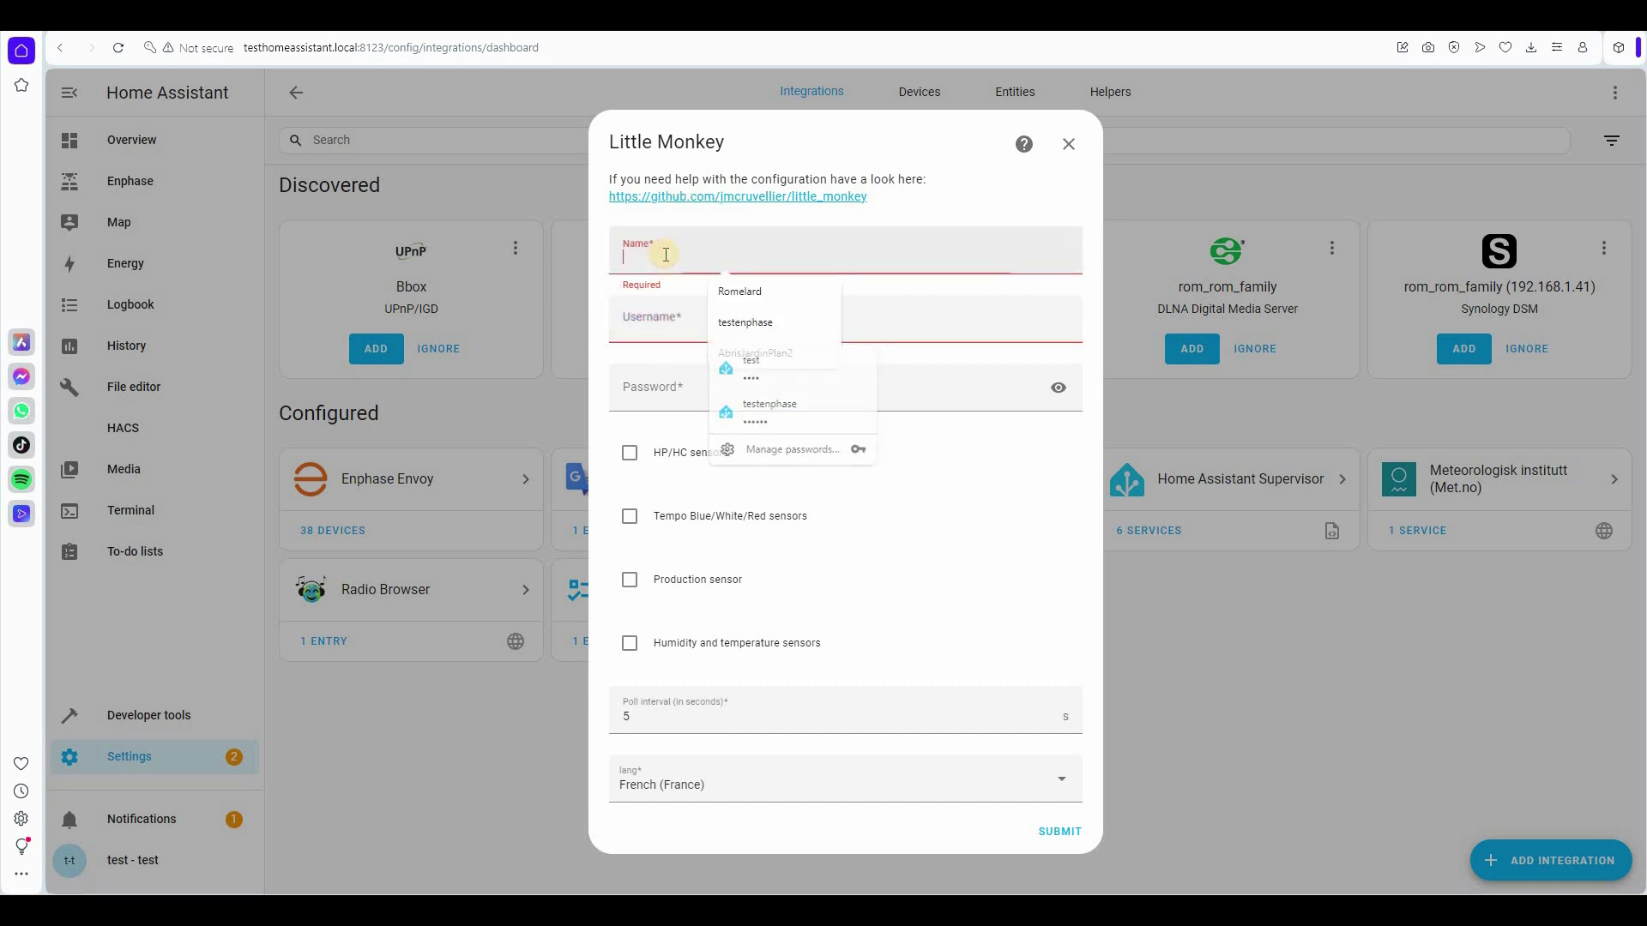
text(Ecojoko)
click(666, 319)
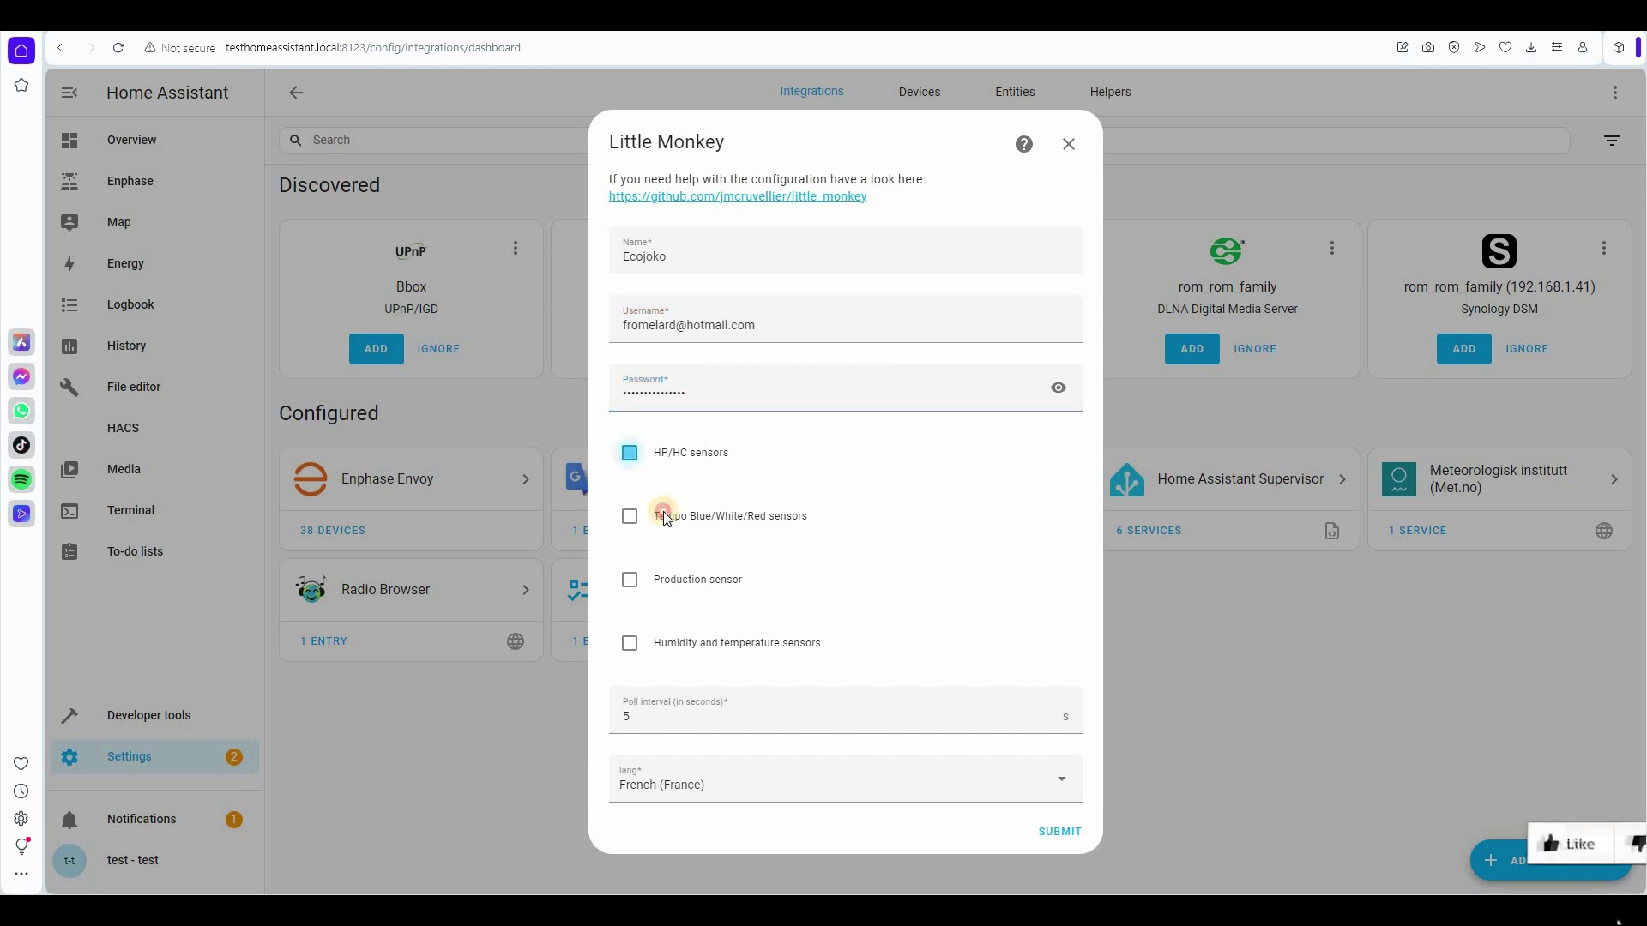
Step: Enable the Tempo Blue/White/Red, production, and humidity and temperature sensors, and submit the Little Monkey configuration
click(655, 516)
click(693, 580)
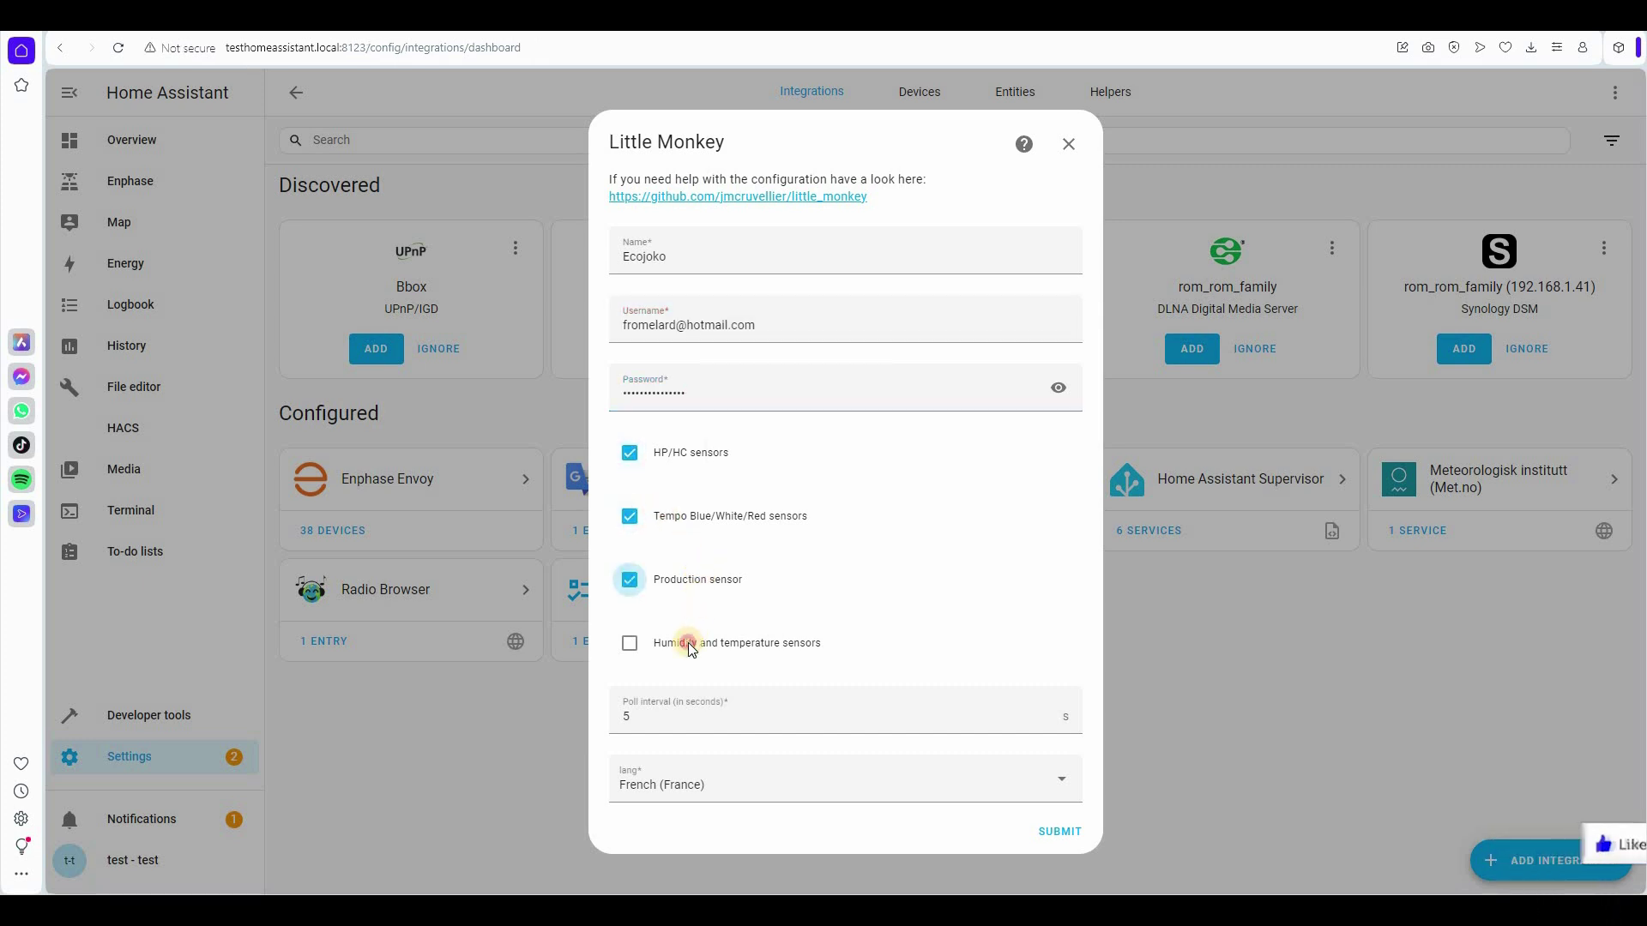
click(690, 645)
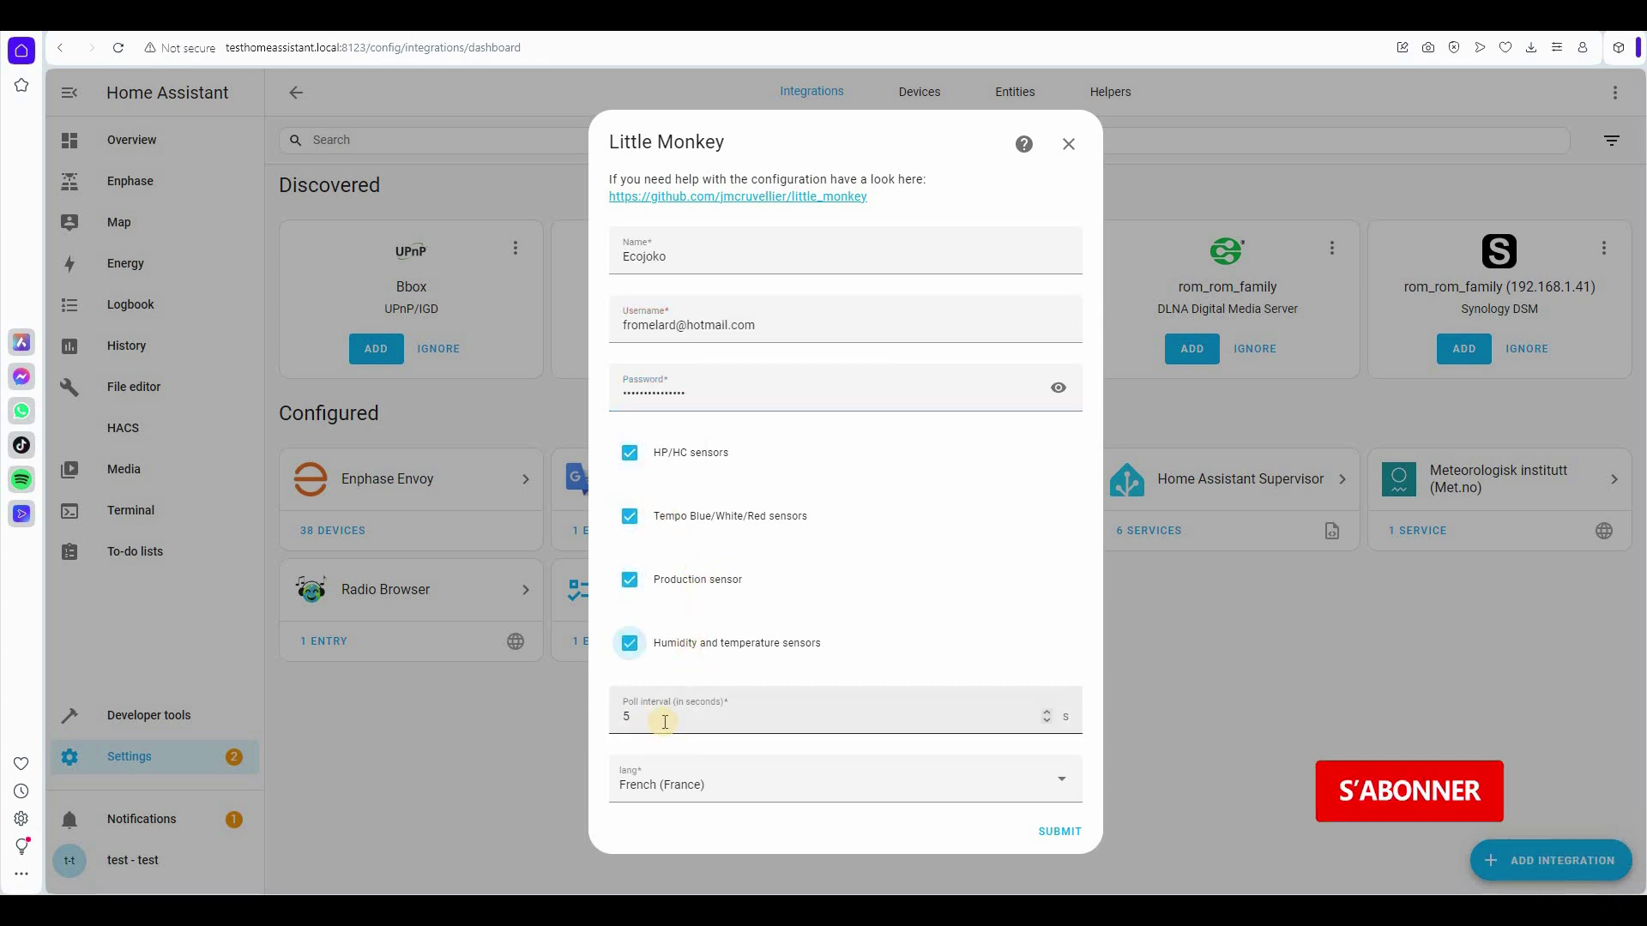
click(666, 720)
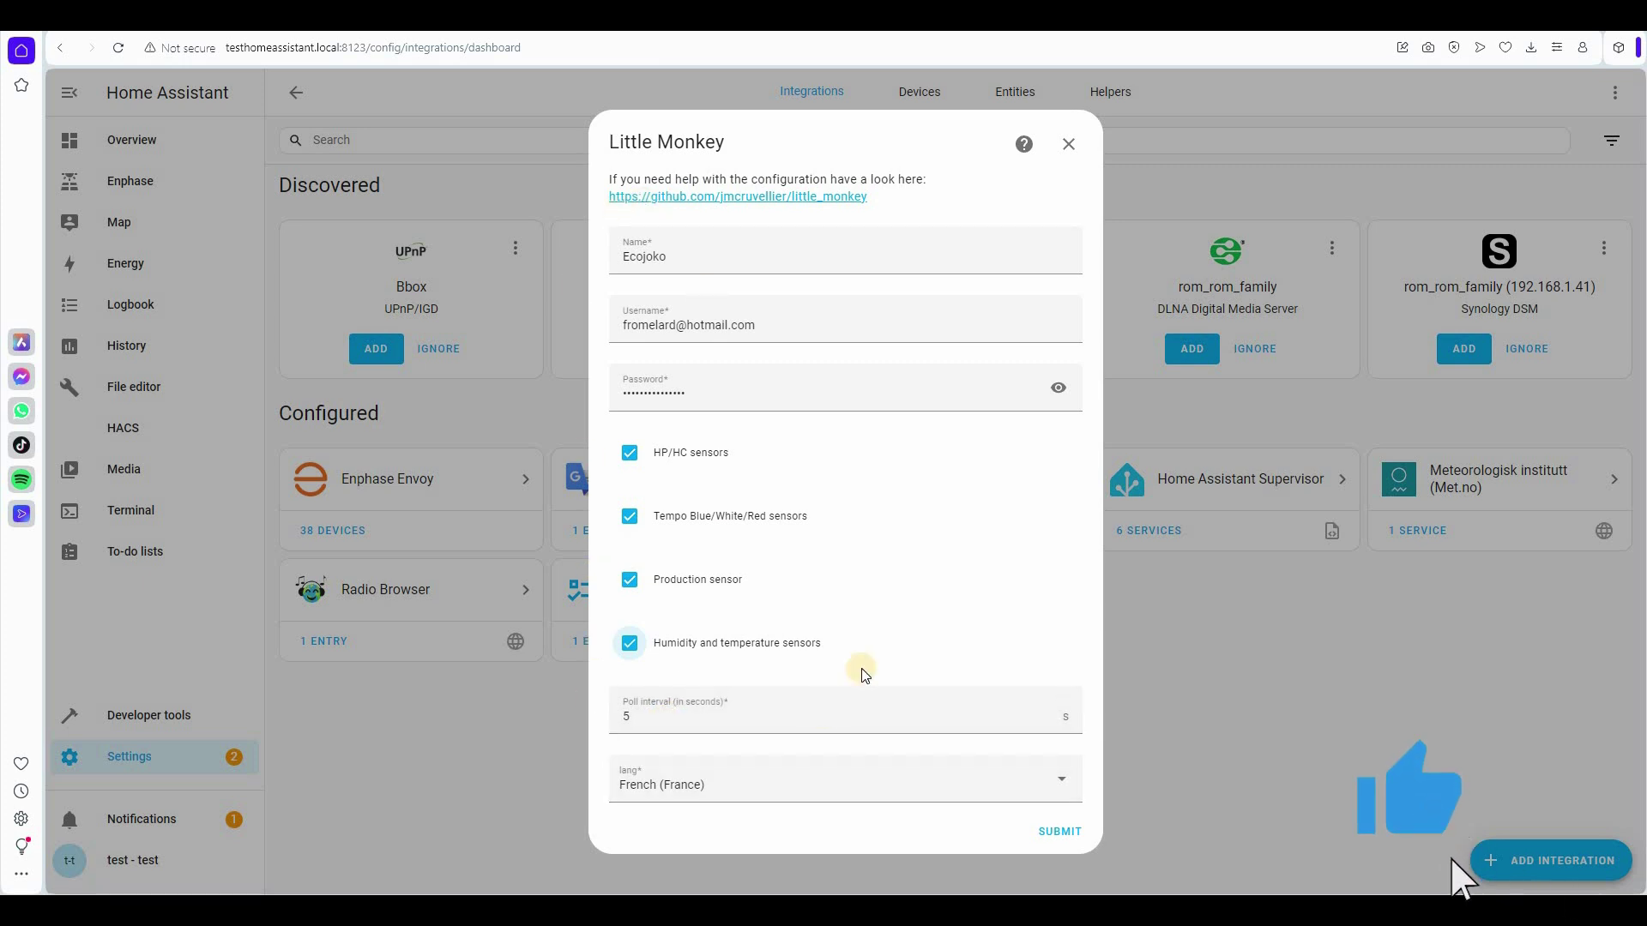
click(1053, 832)
Step: Assign the Ecojoko device to the Salon area and finish the integration setup
click(797, 554)
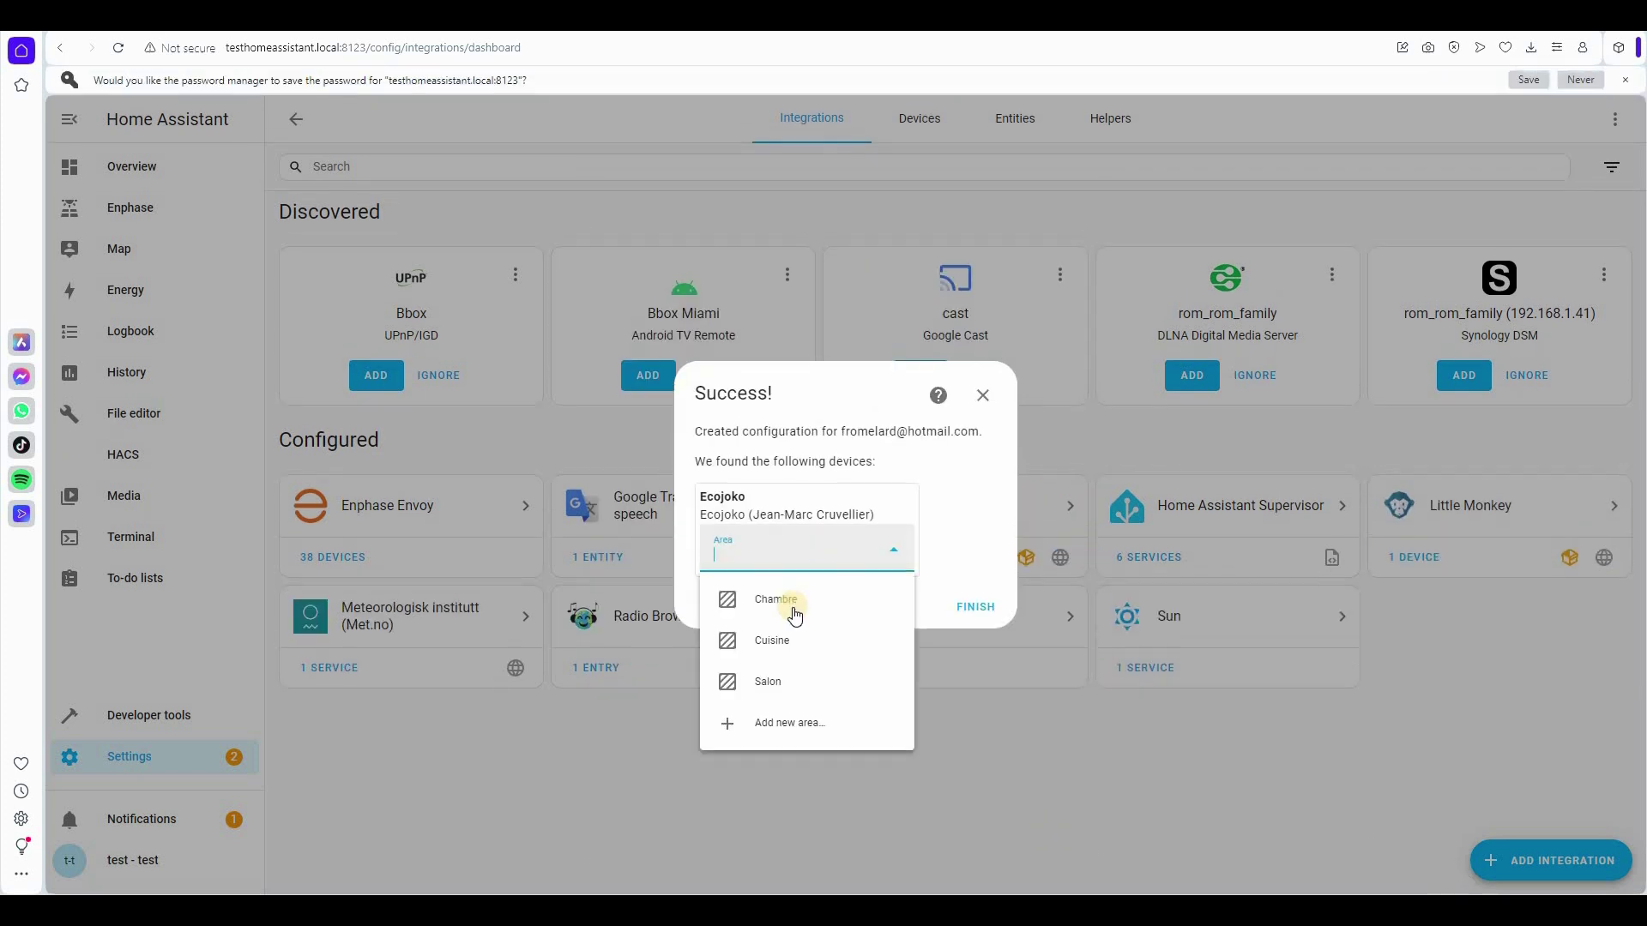
click(766, 683)
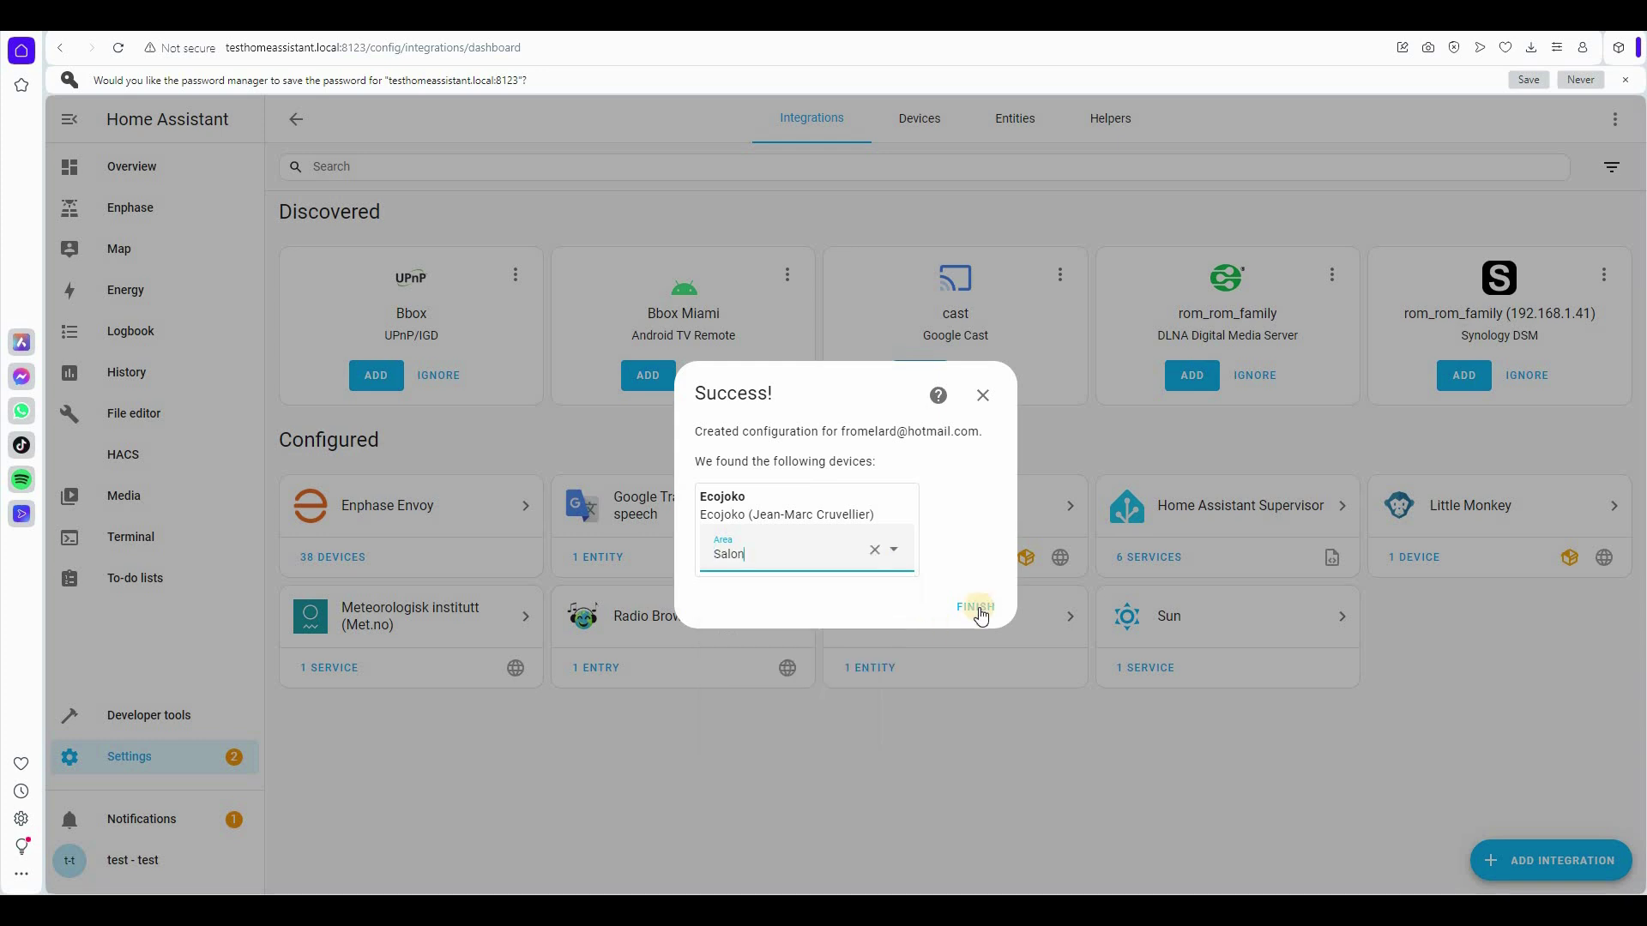
click(976, 606)
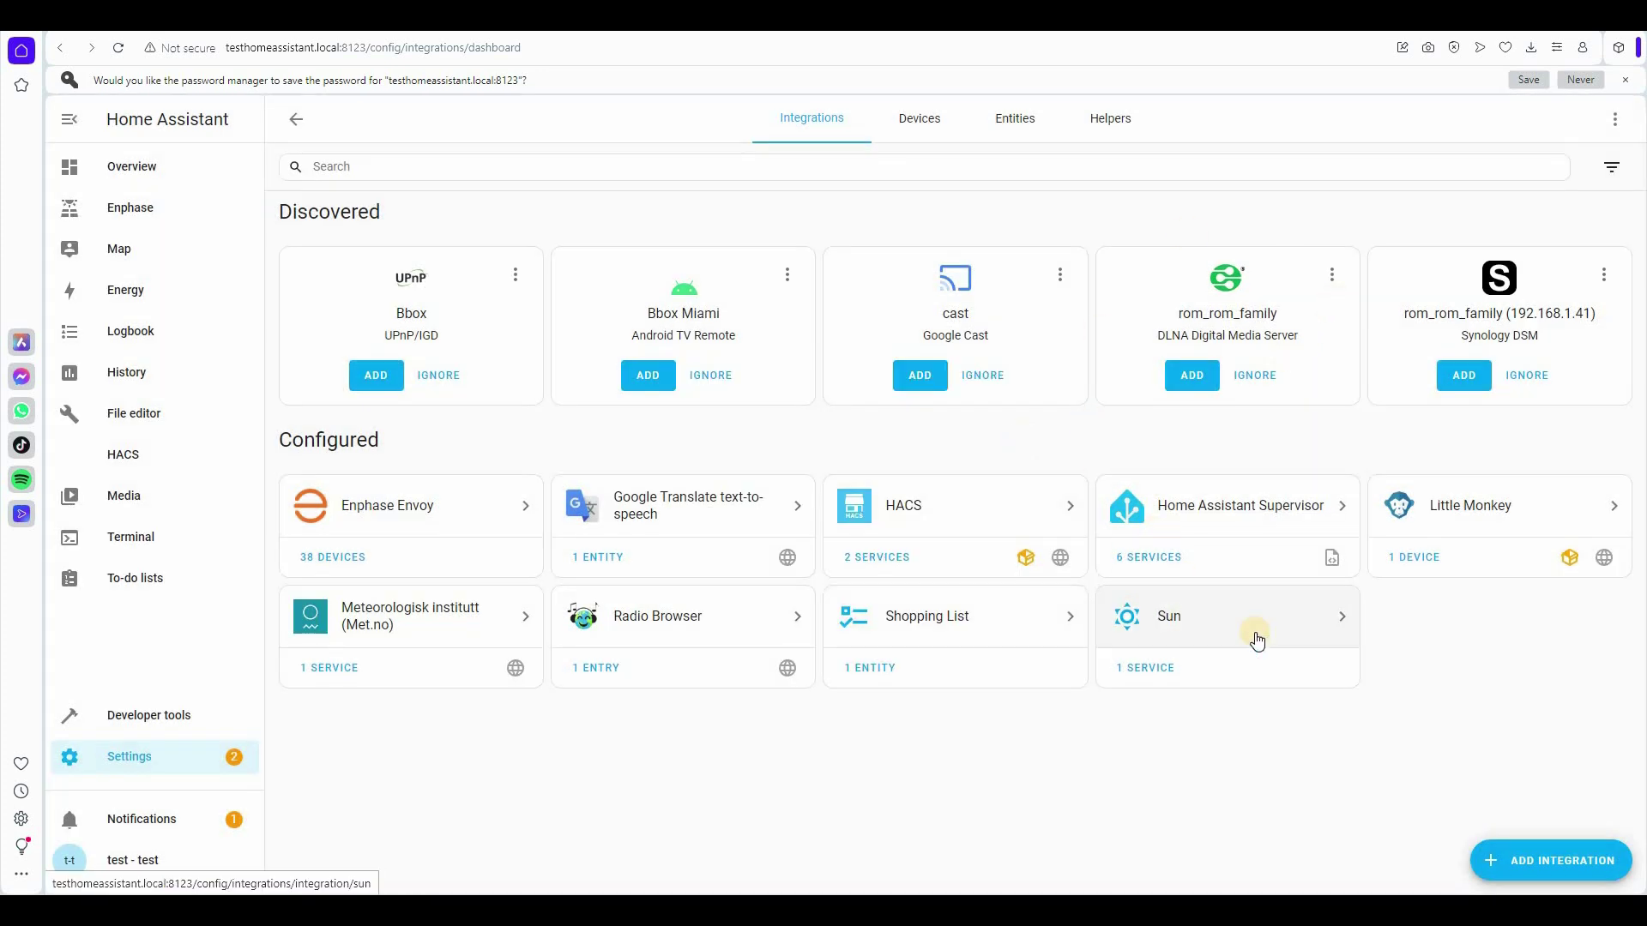
Step: Open the Ecojoko device from the Little Monkey integration and check its device info and sensors
click(1433, 563)
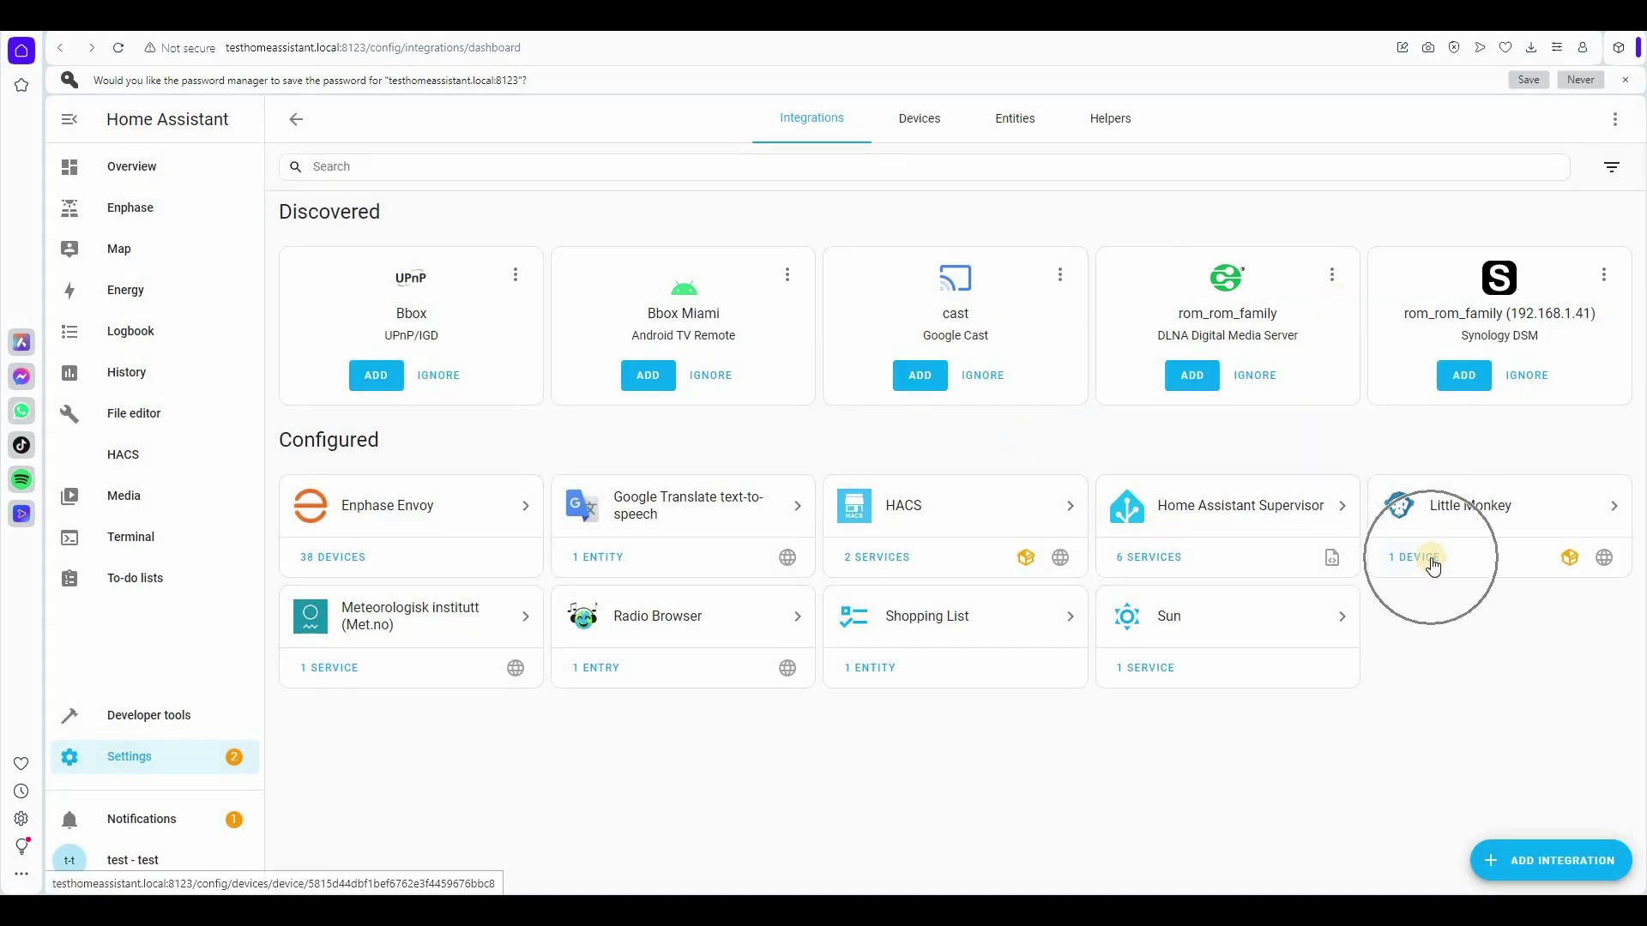
click(1481, 510)
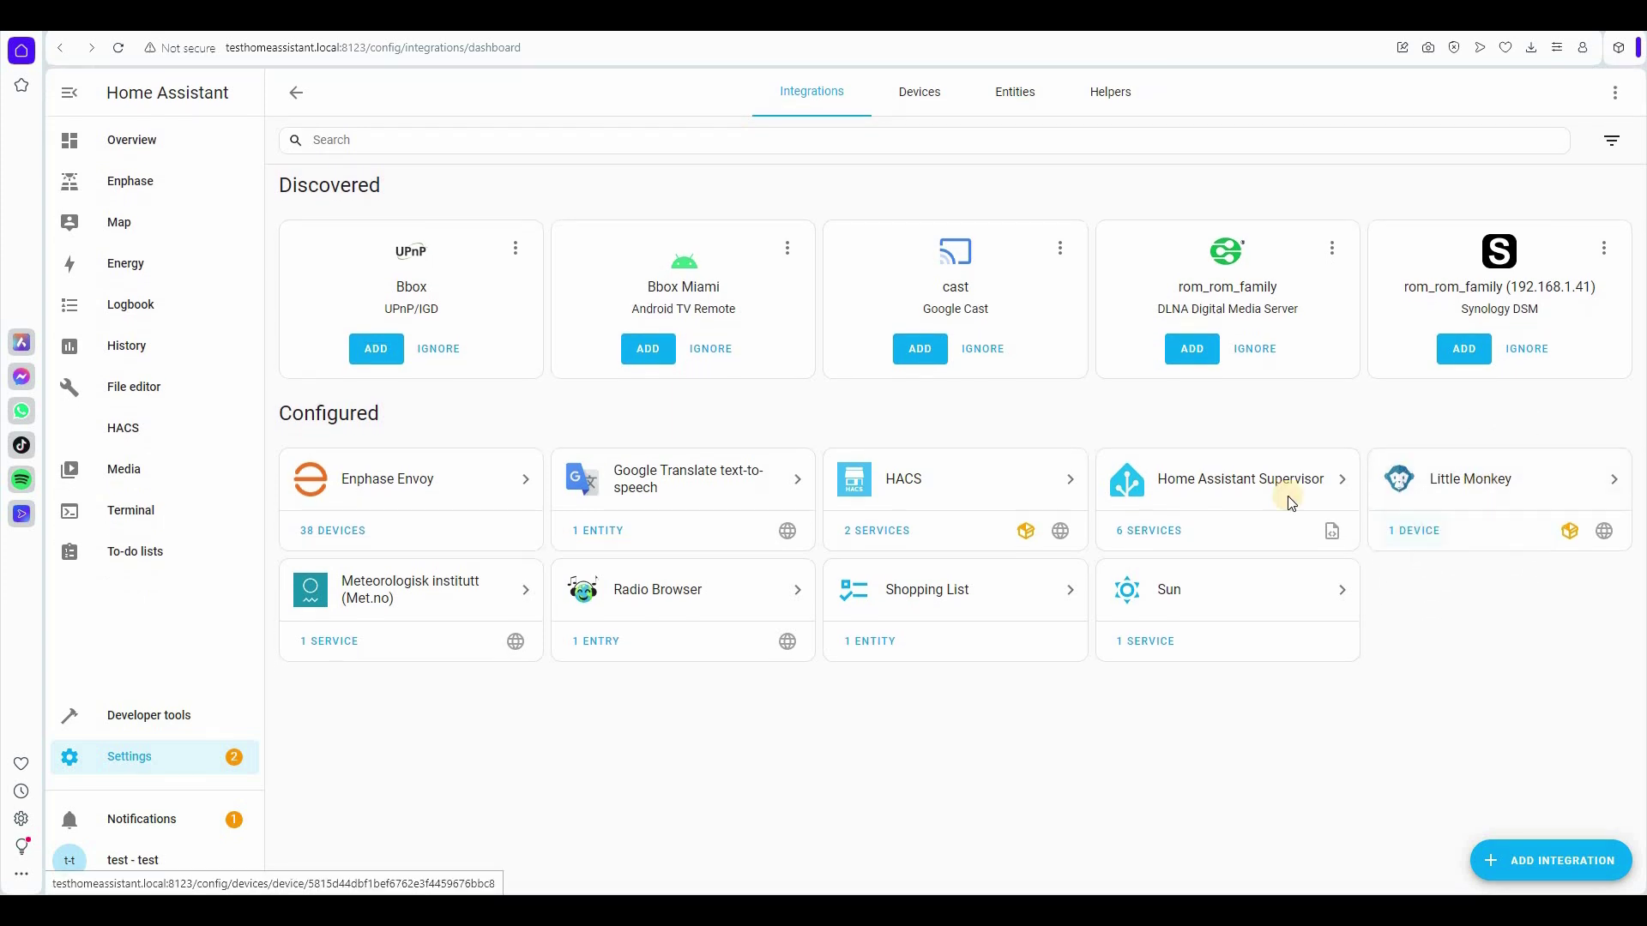
click(1414, 534)
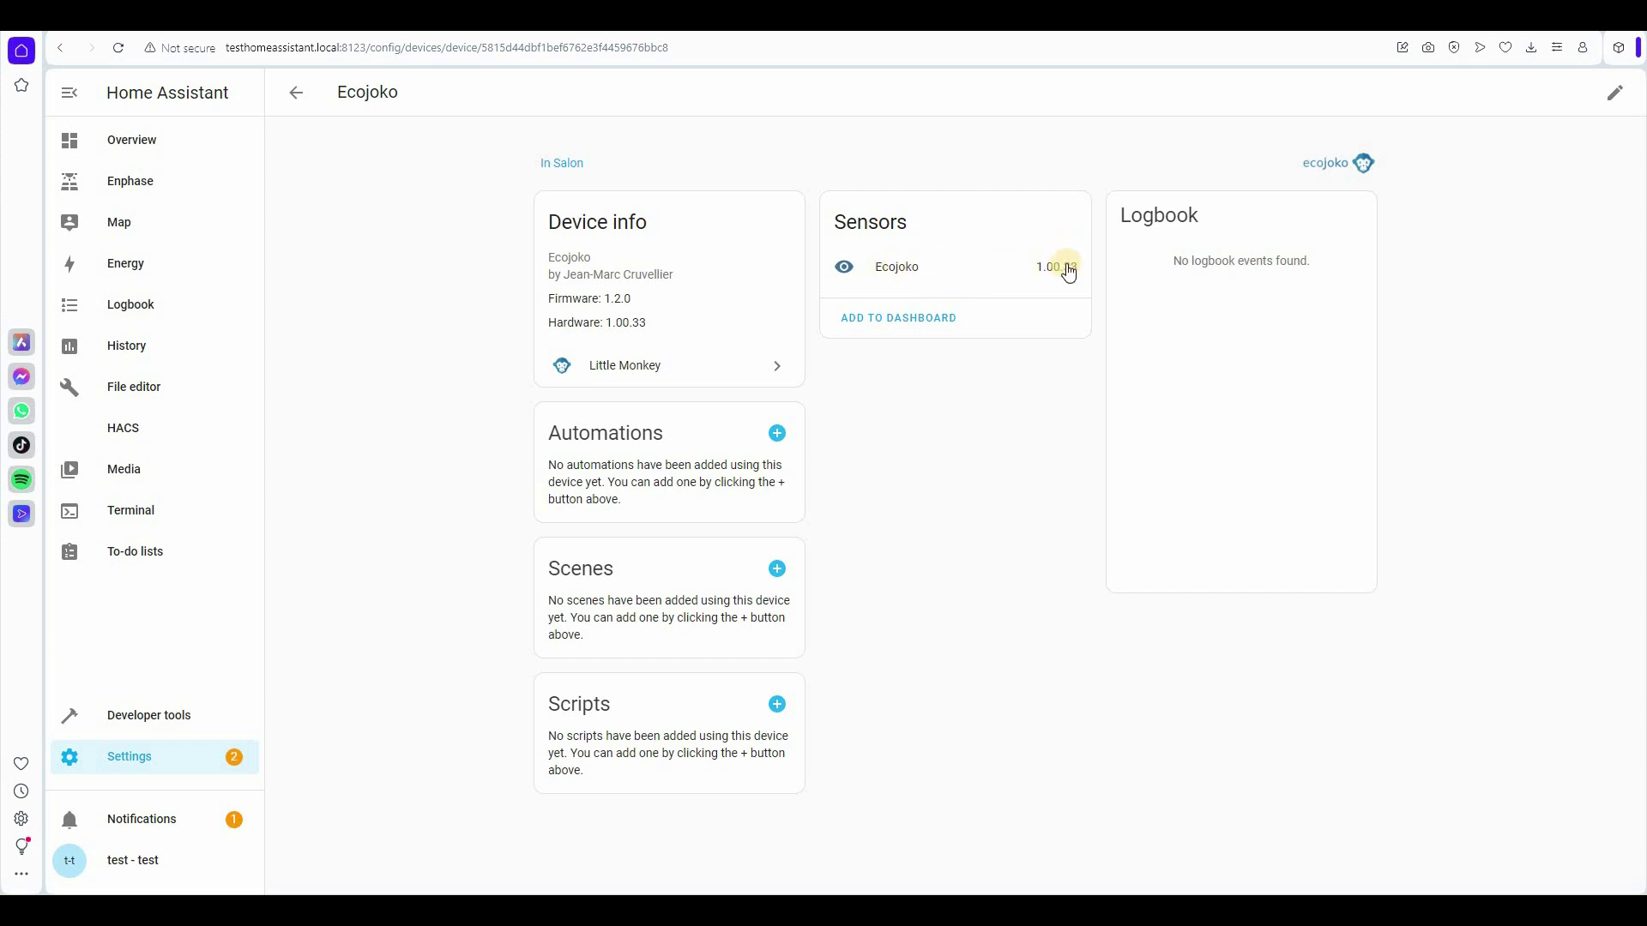
Step: Return to Devices & services, open the Ecojoko entry in the list of devices, and leave it after viewing it
click(168, 760)
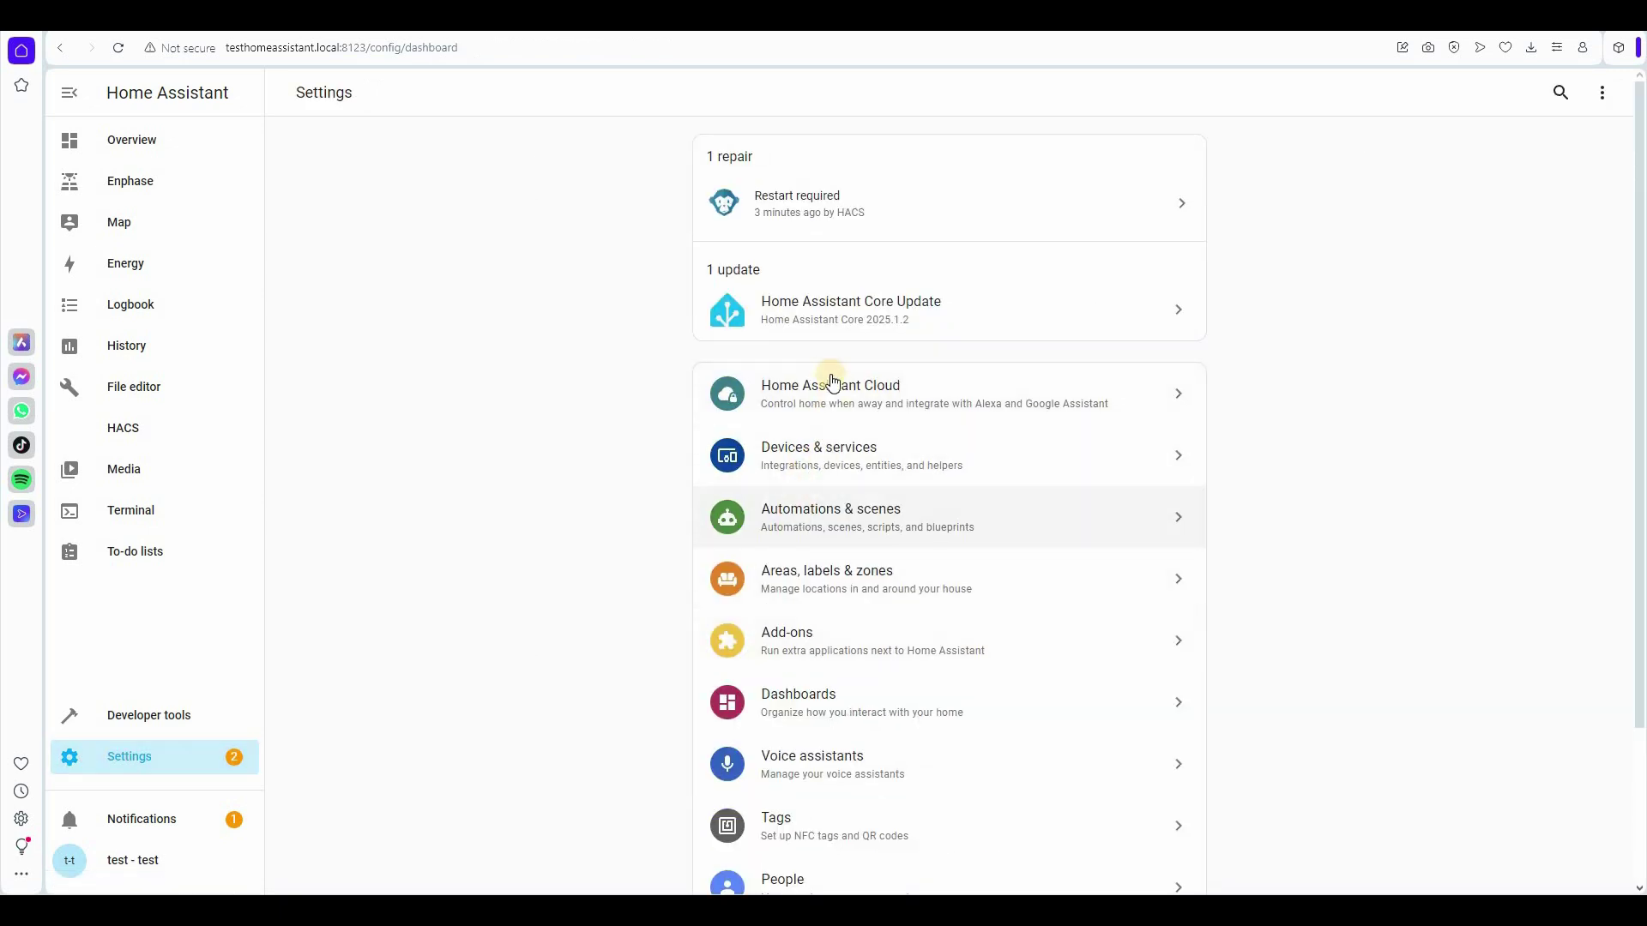
click(819, 457)
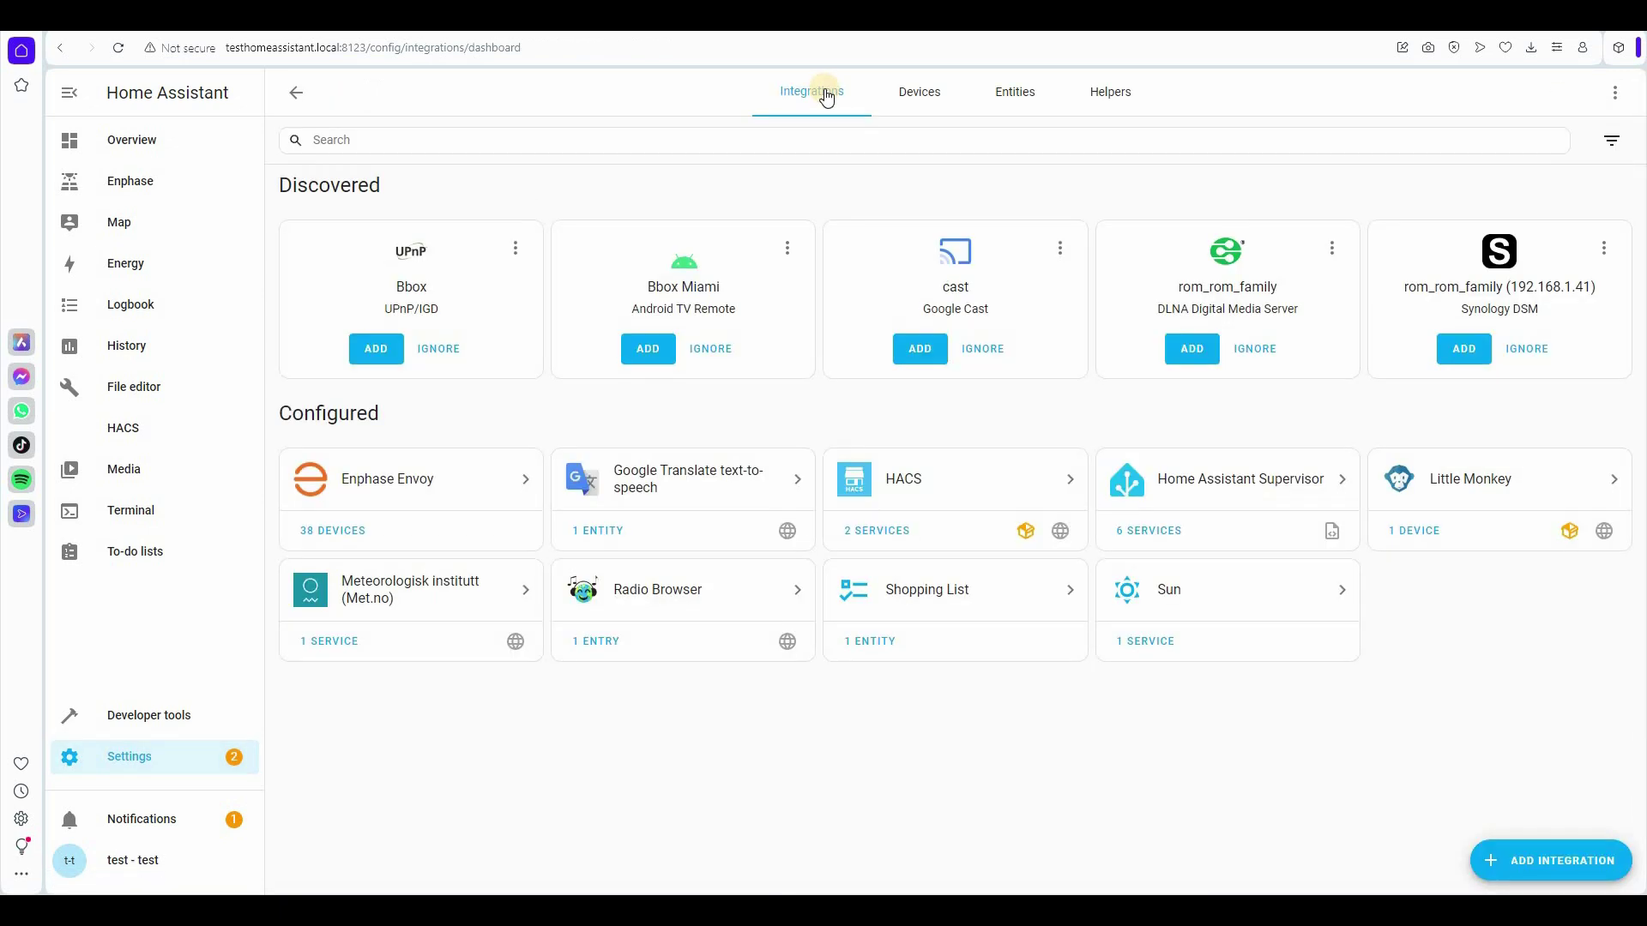
click(910, 96)
click(339, 251)
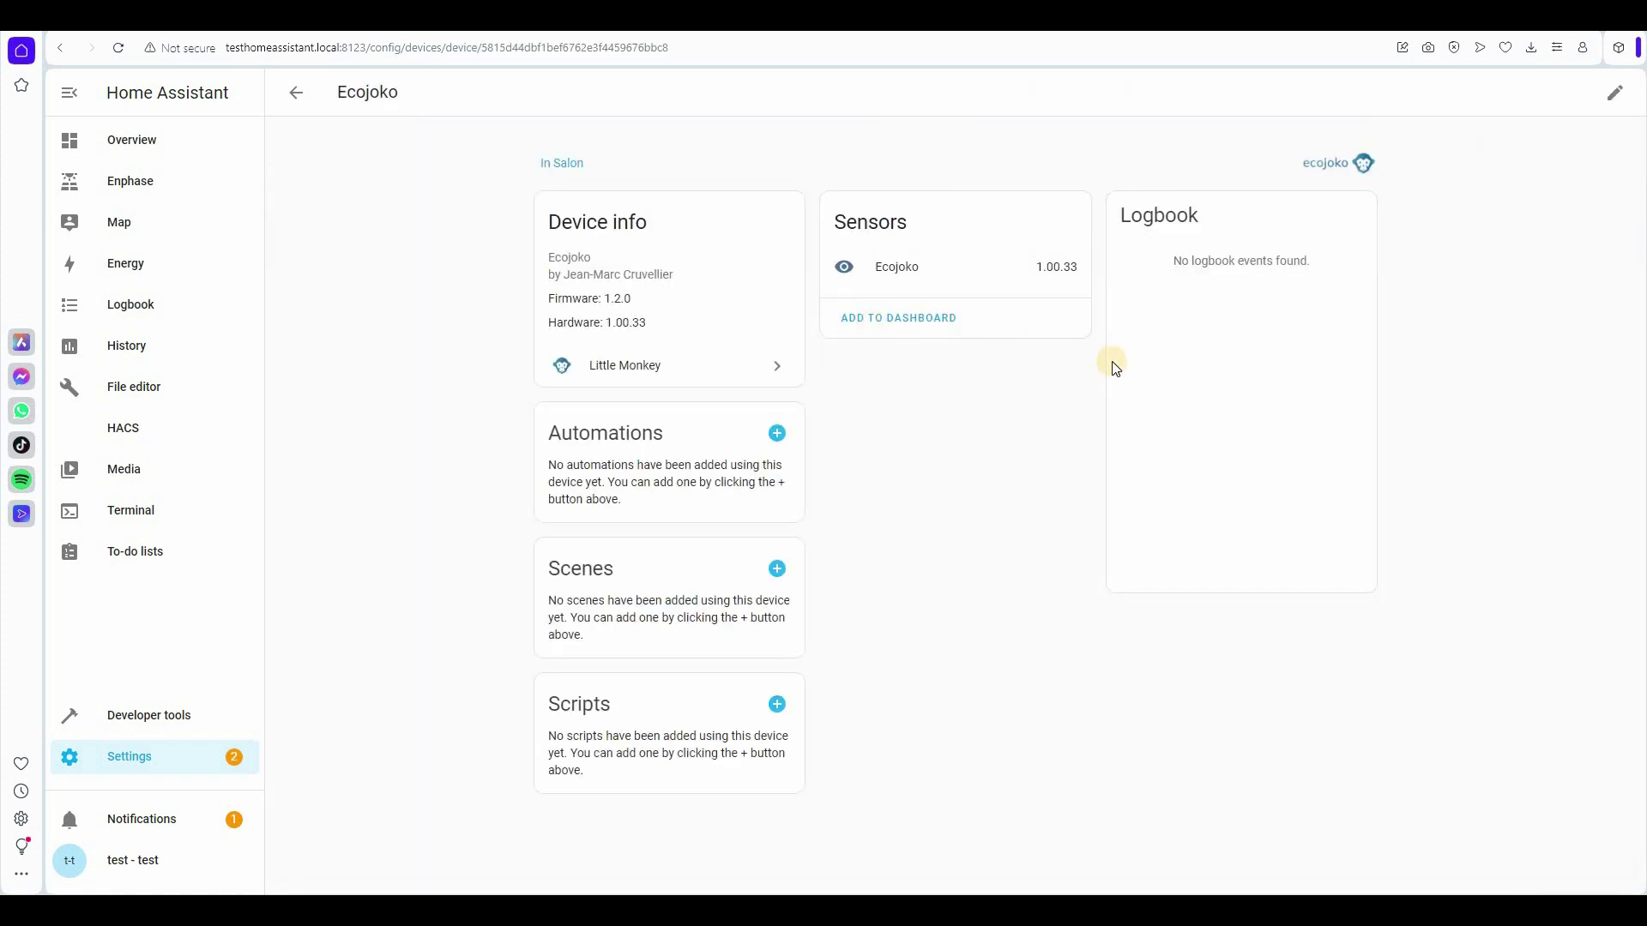
click(293, 94)
Step: Search the entities for "ecojoko" and look through the sensors provided by Little Monkey
click(1021, 96)
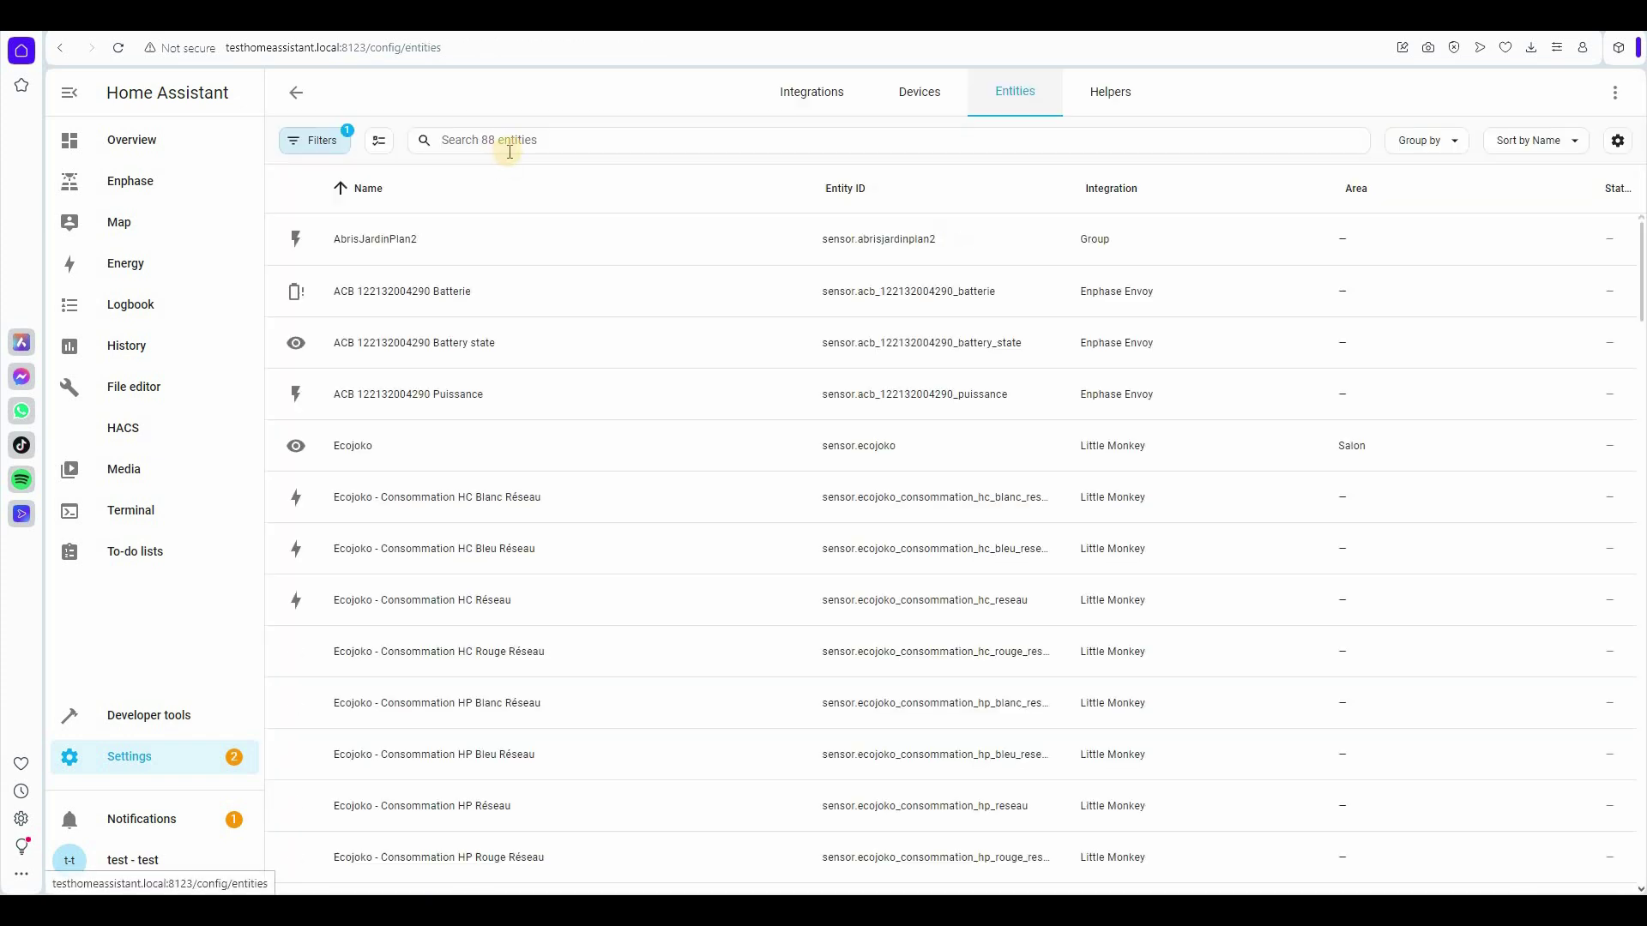
click(510, 150)
text(ec)
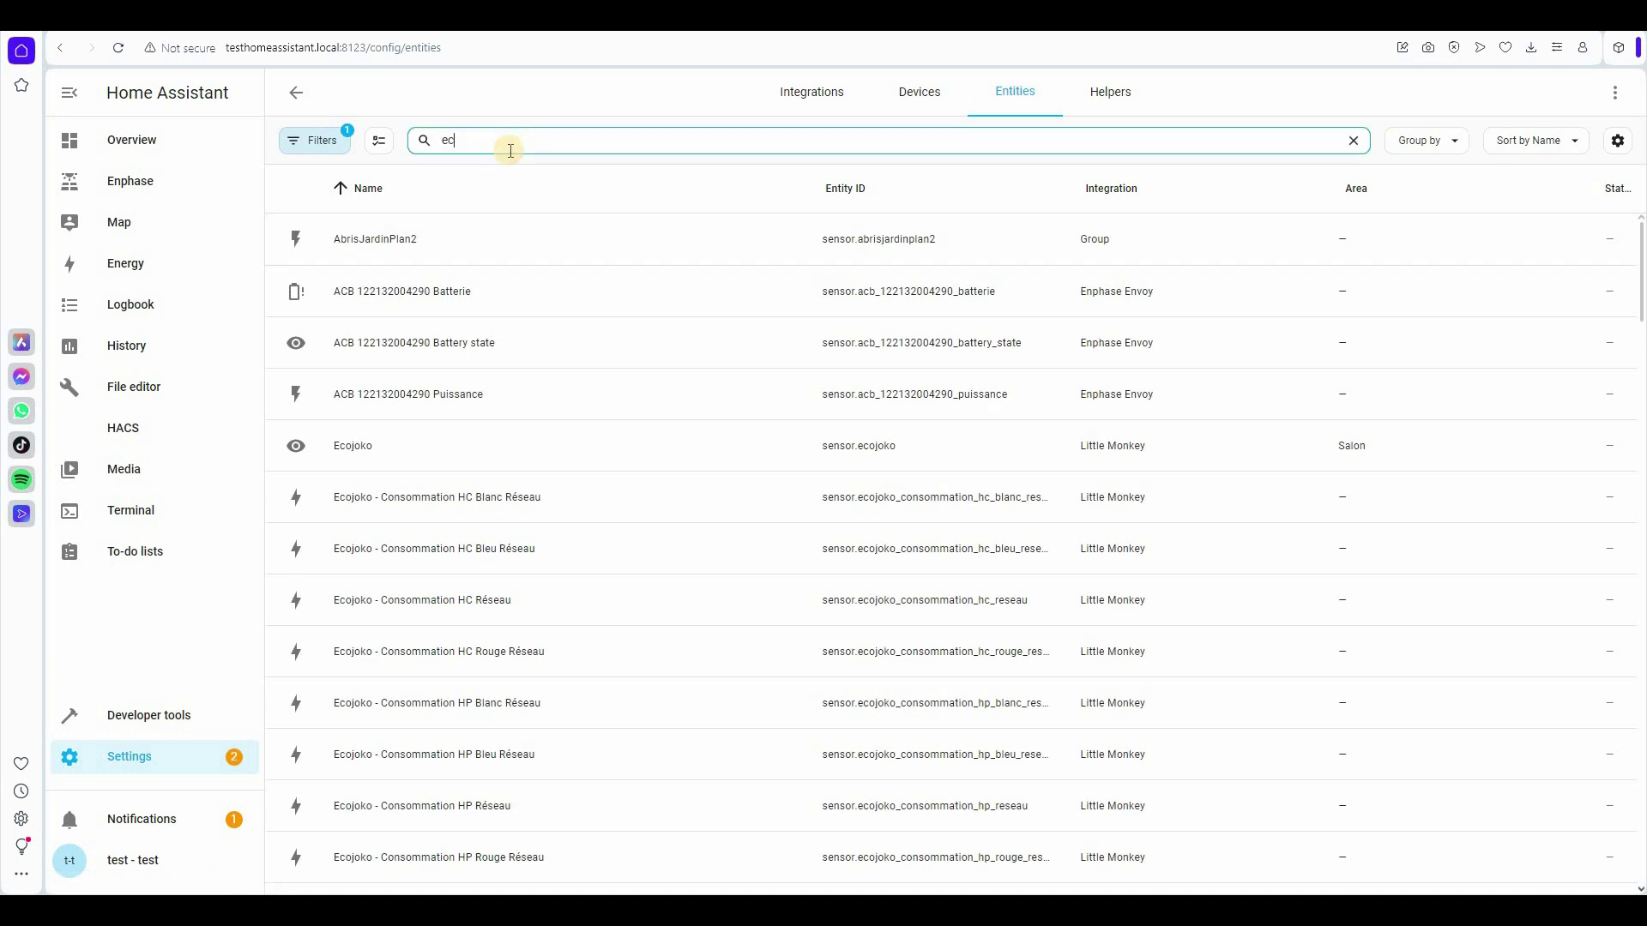
text(ojoko)
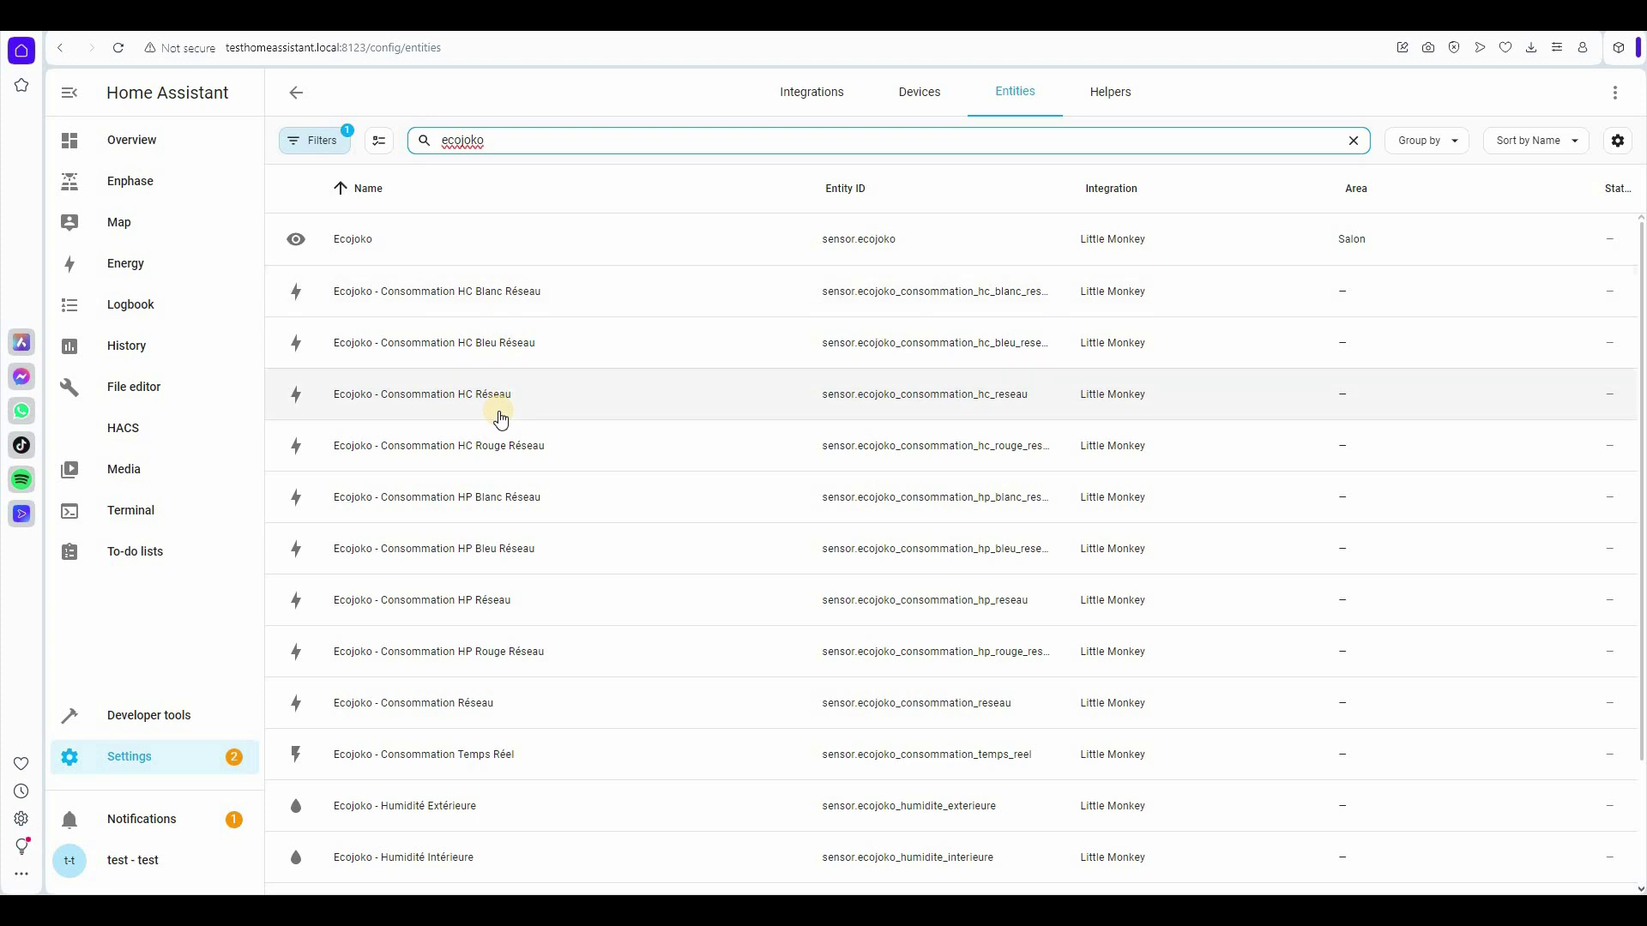
scroll(502, 418, down, 2)
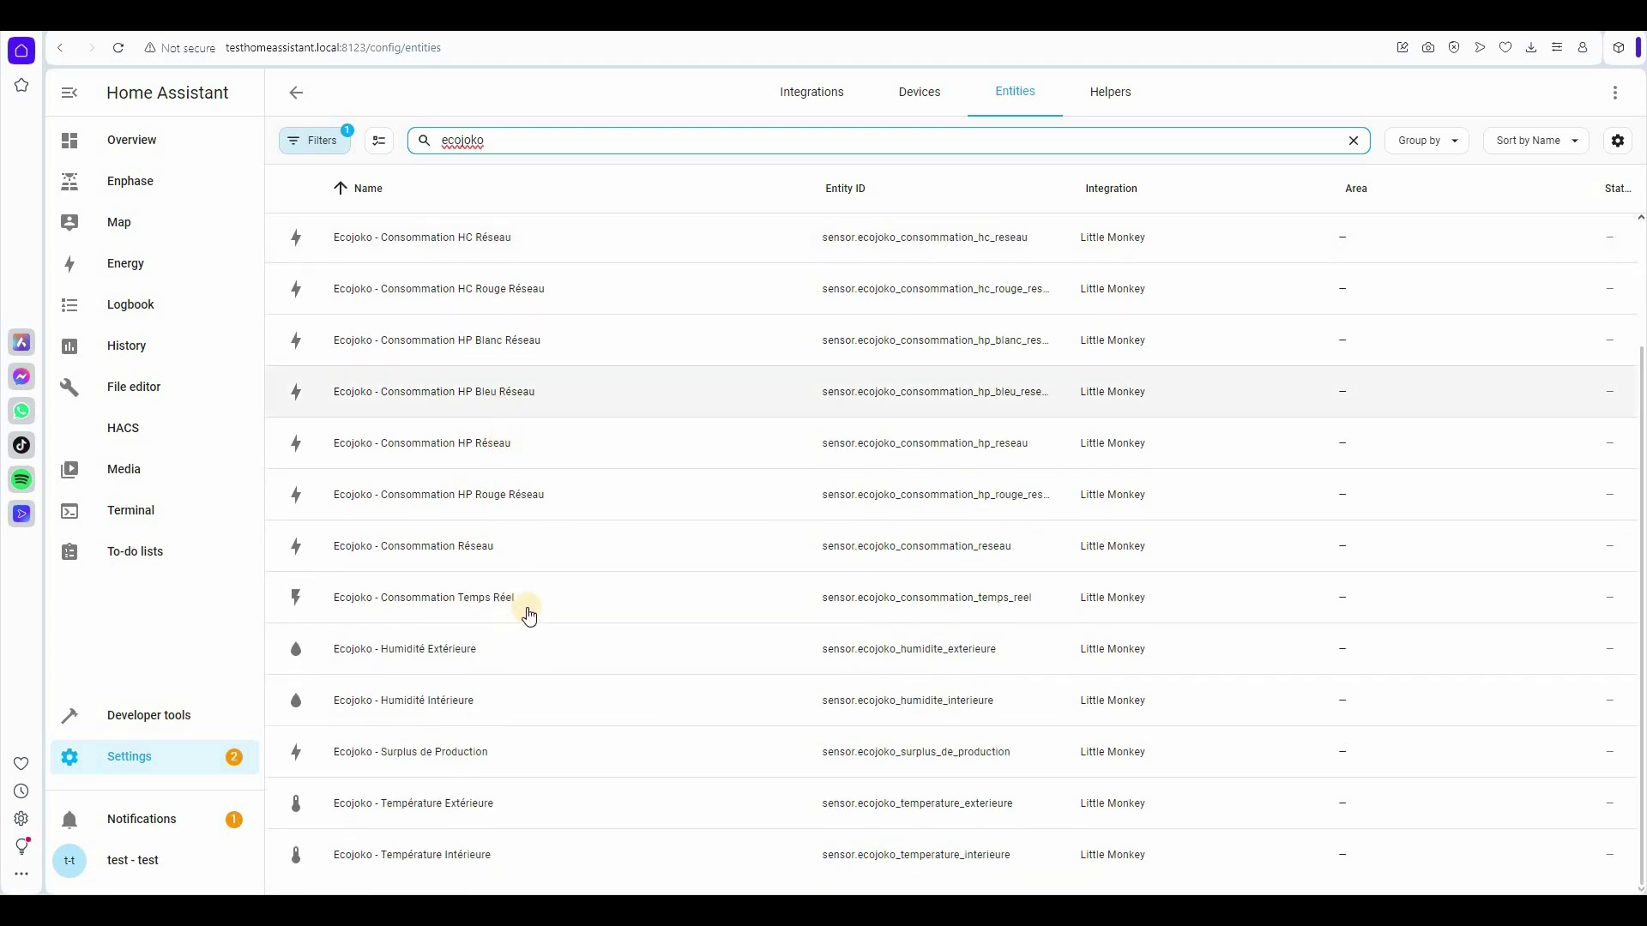
scroll(512, 382, up, 2)
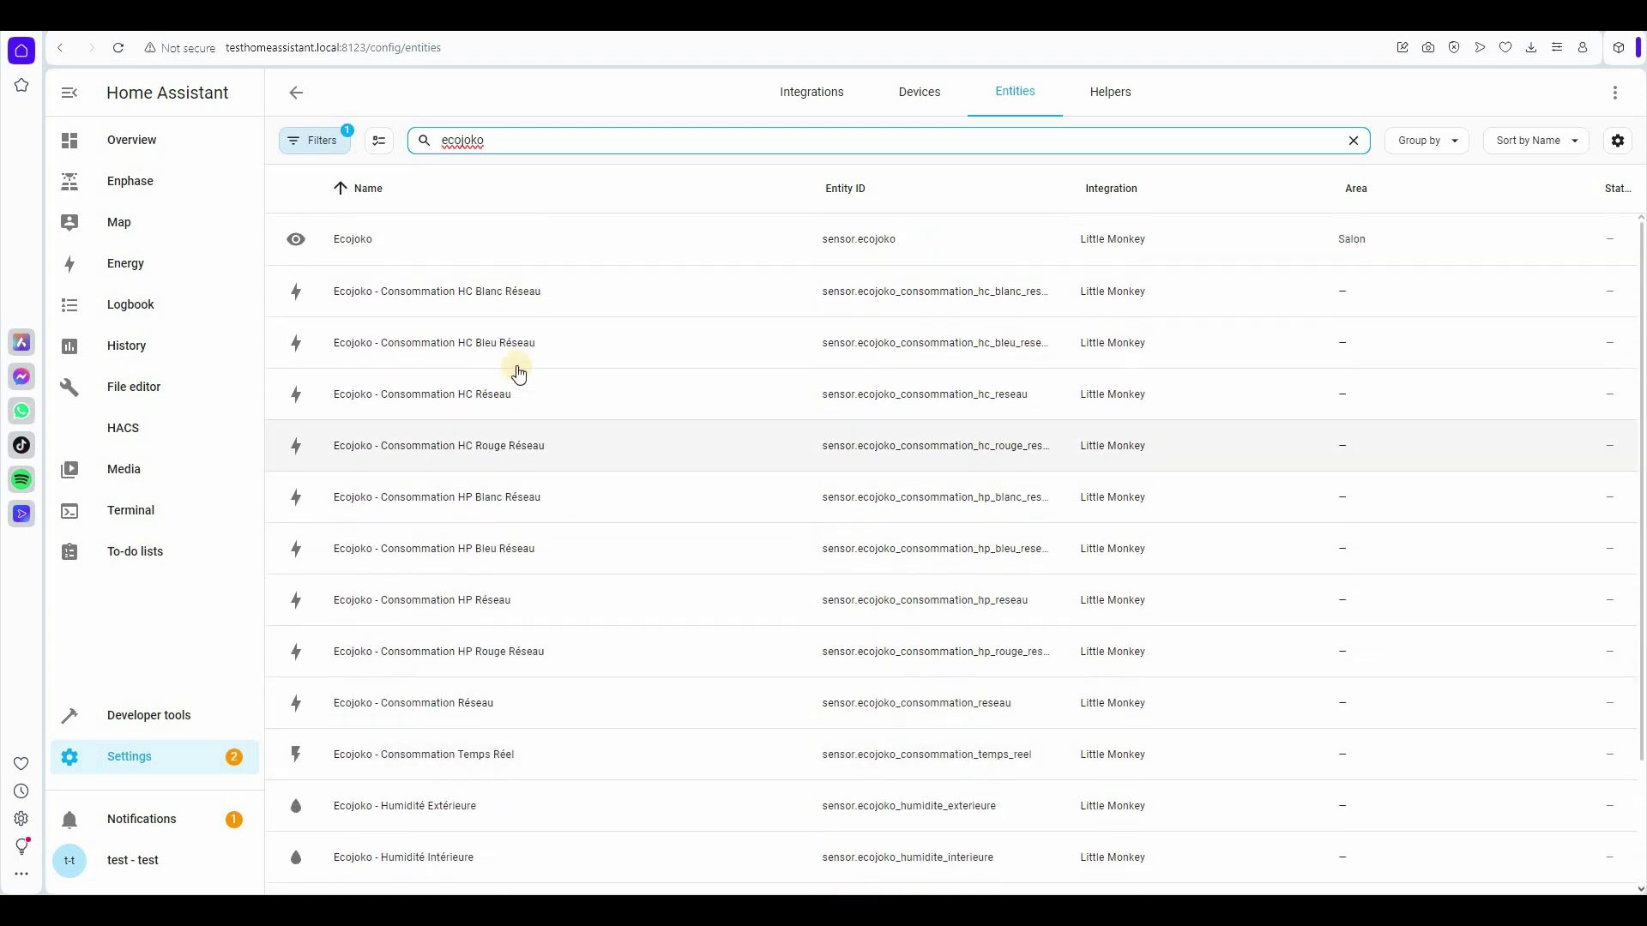
scroll(518, 378, down, 1)
scroll(519, 374, down, 1)
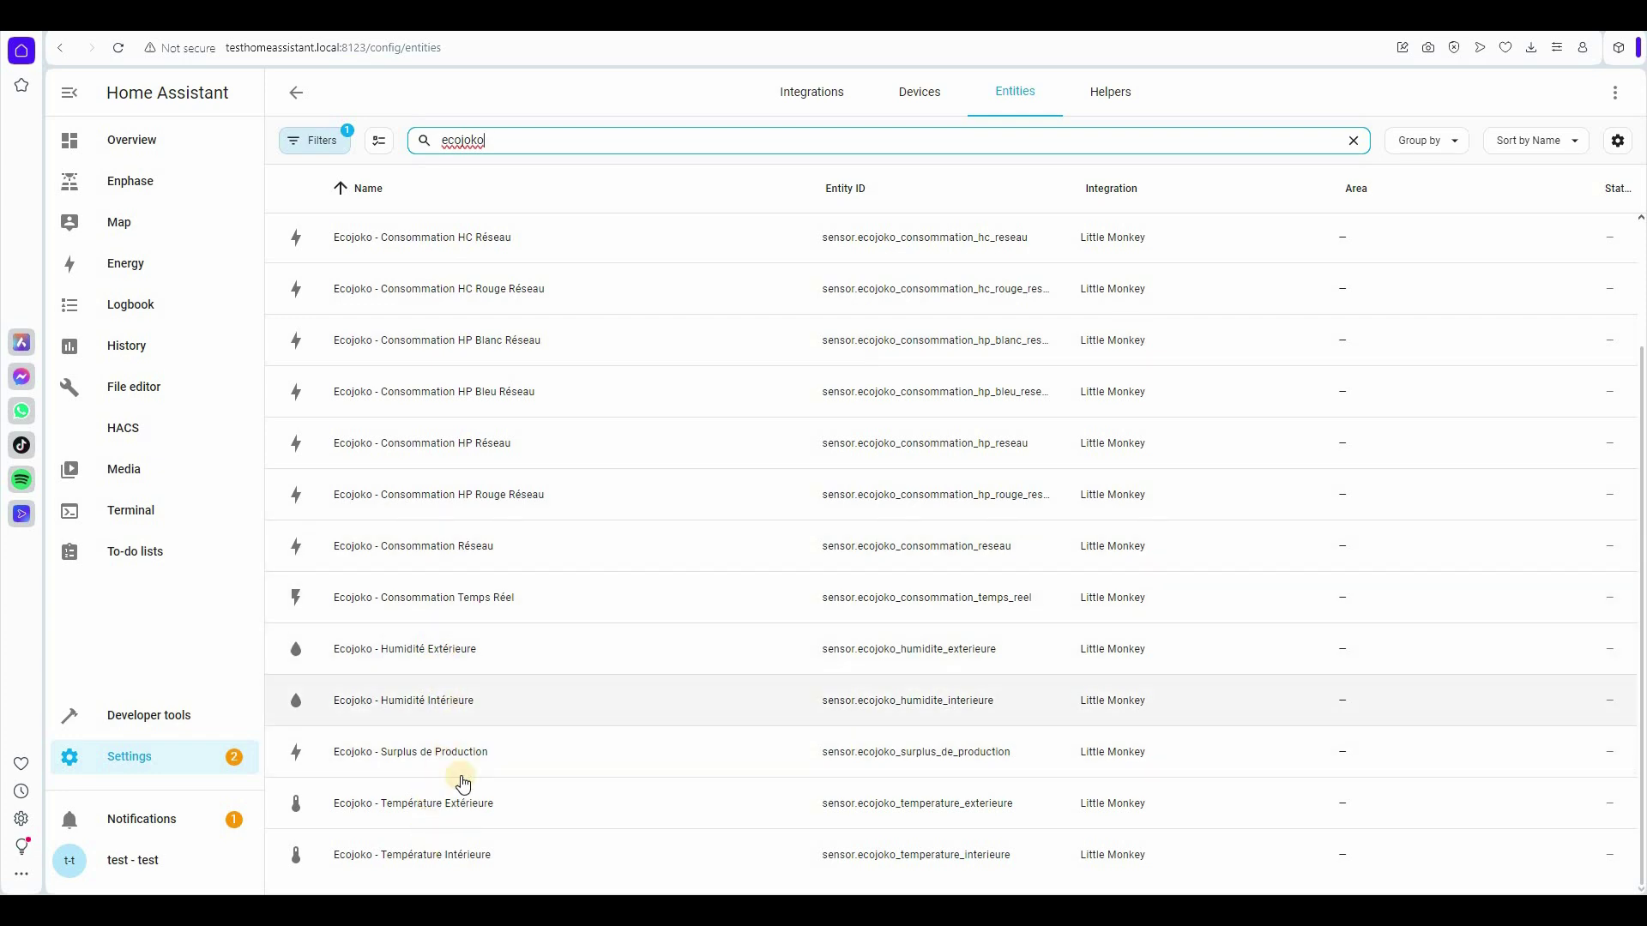
Step: Open the Overview dashboard and examine the values of the Ecojoko consumption, humidity and temperature sensors
click(121, 139)
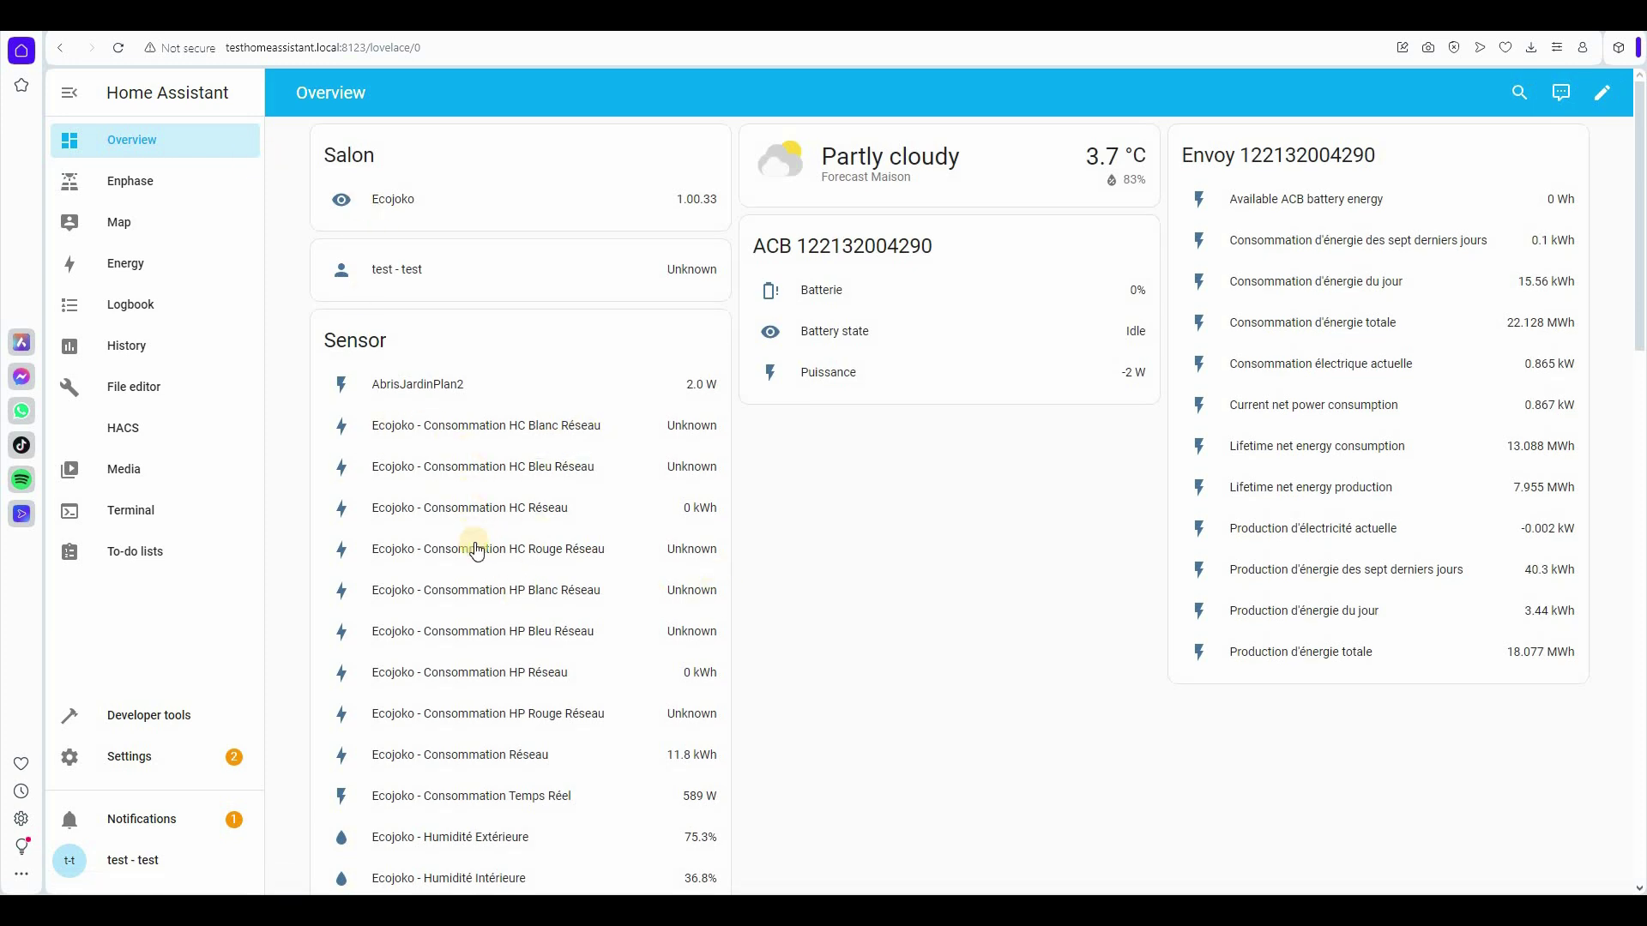
scroll(474, 493, down, 4)
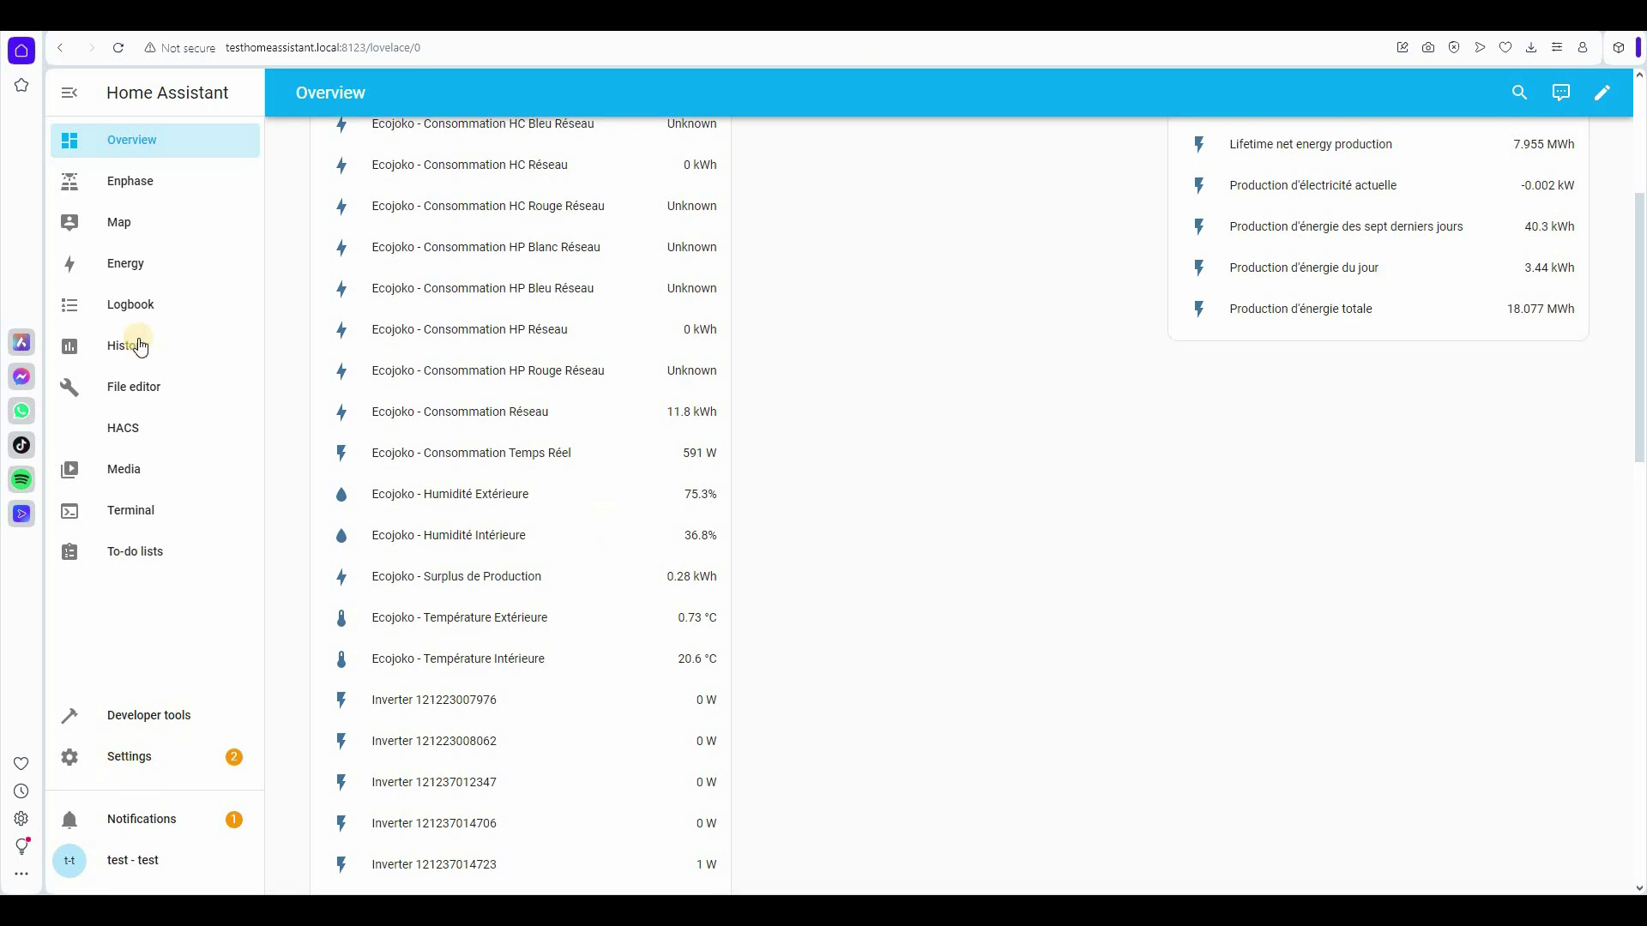
Step: Create a new dashboard from scratch in the dashboard settings with the title TempHum
click(154, 772)
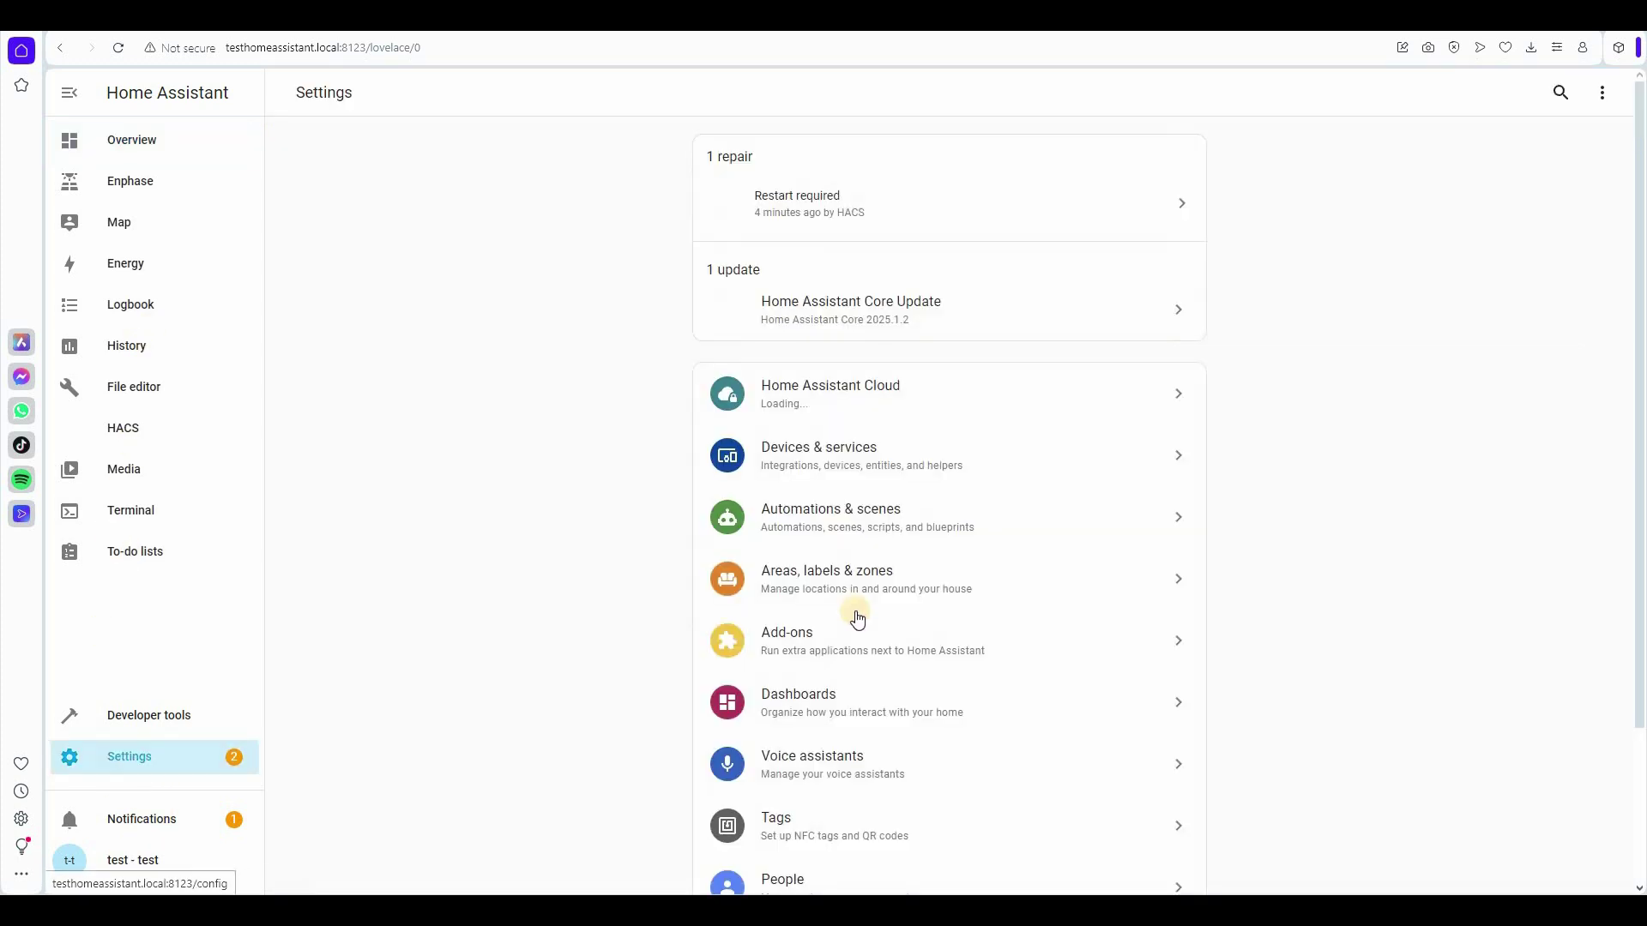
click(835, 699)
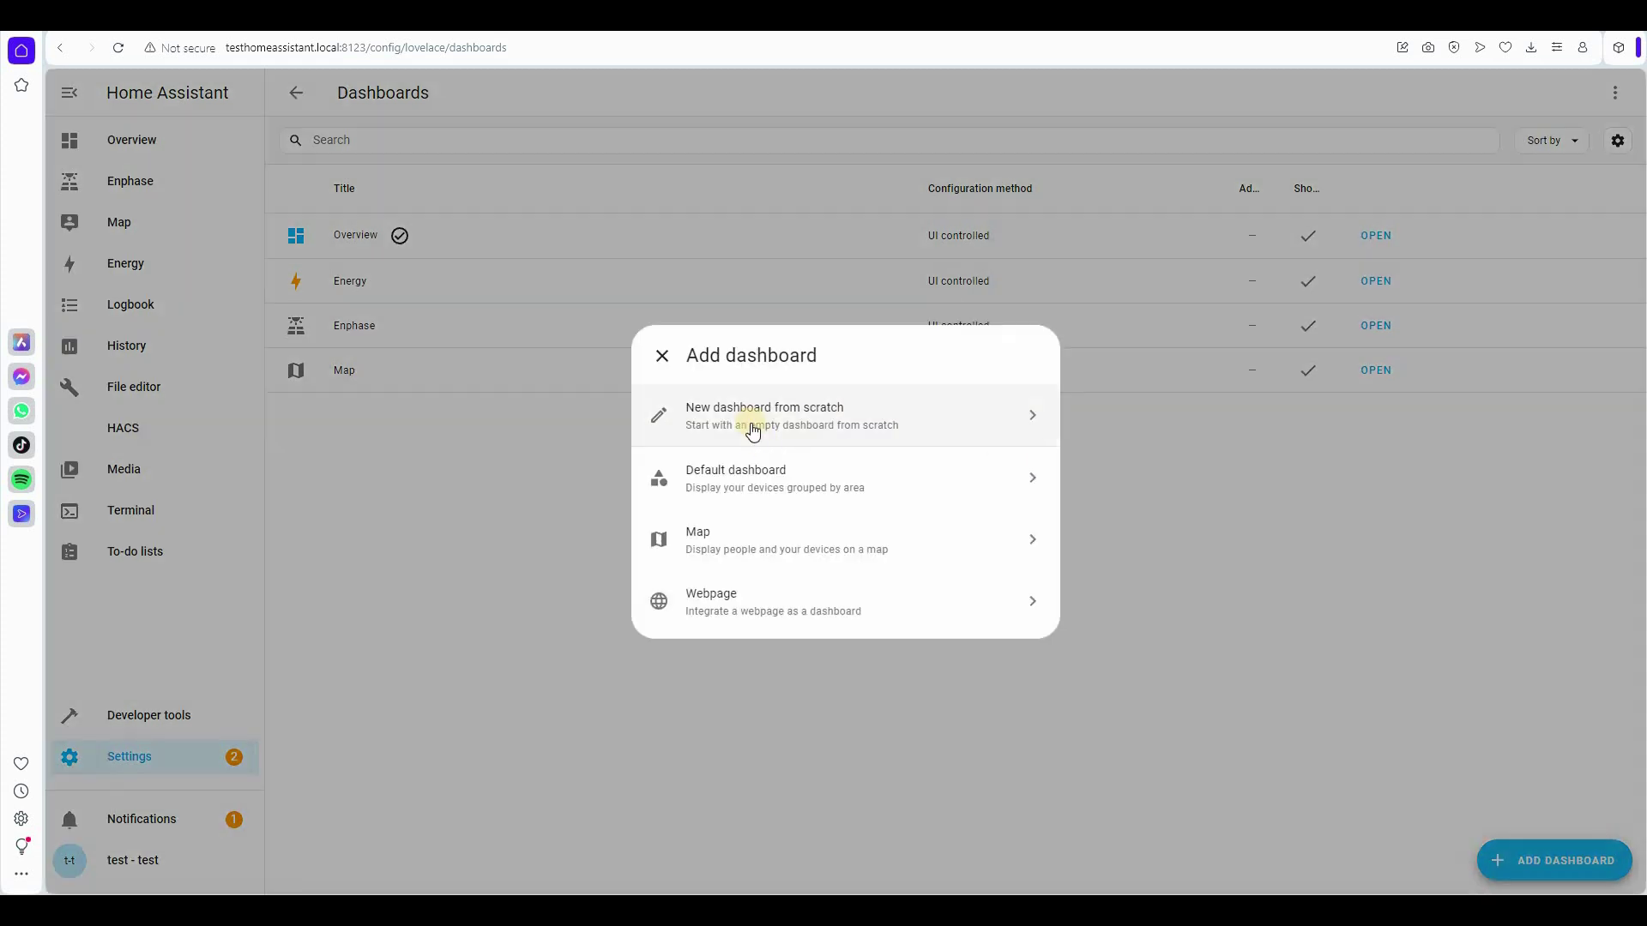
click(750, 413)
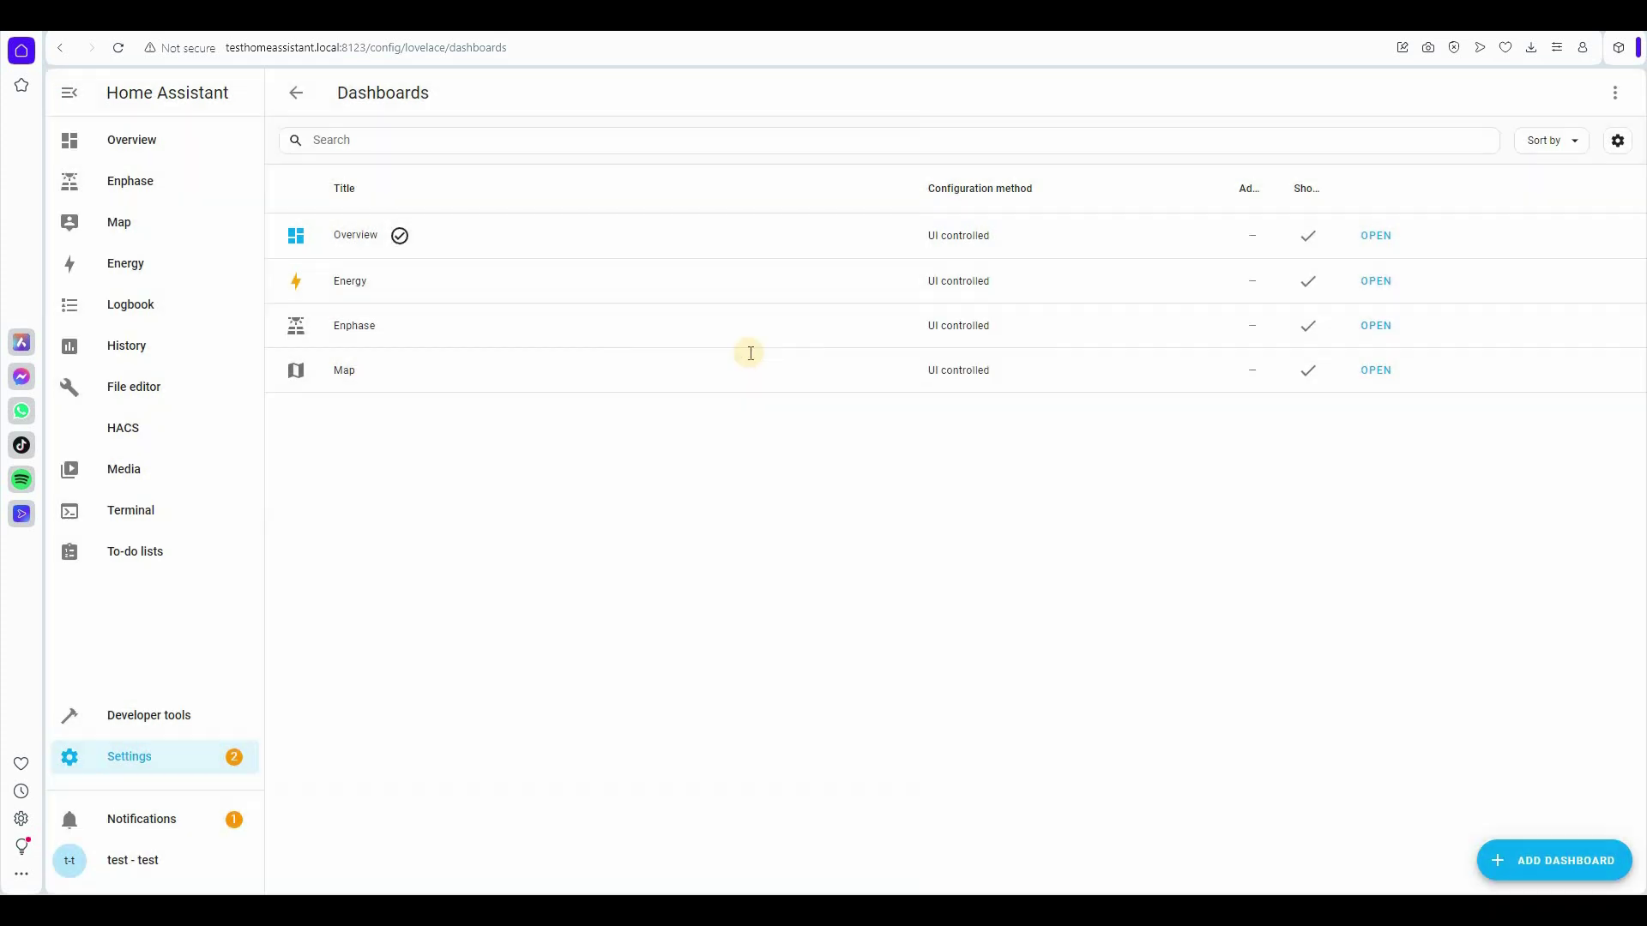
click(750, 352)
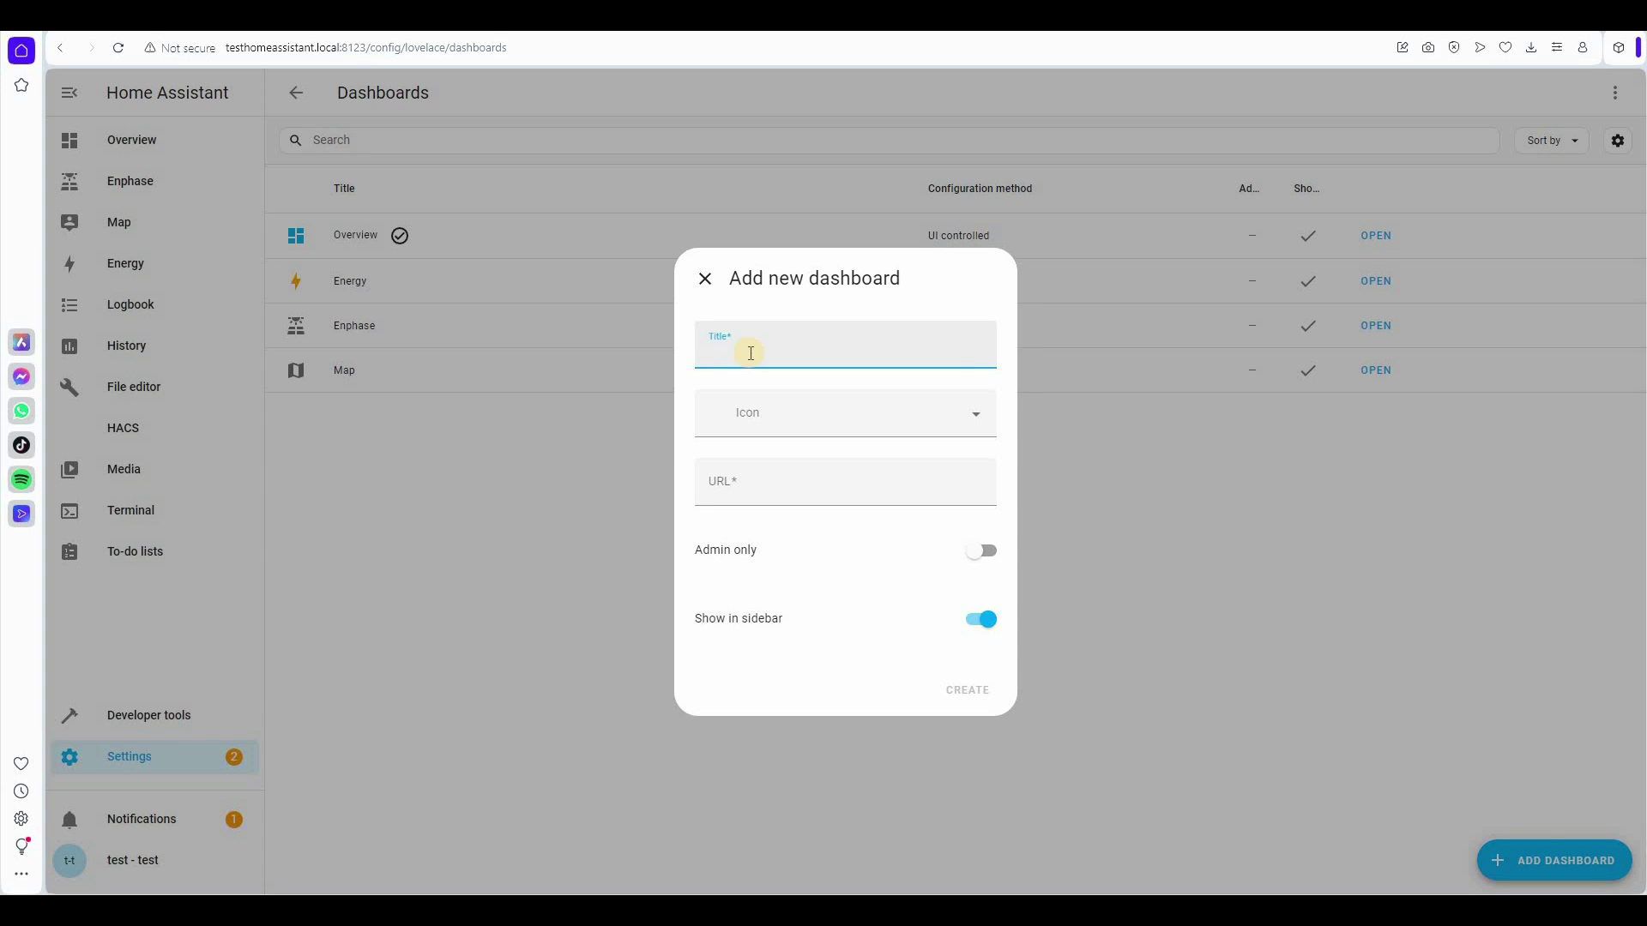
text(TempHum)
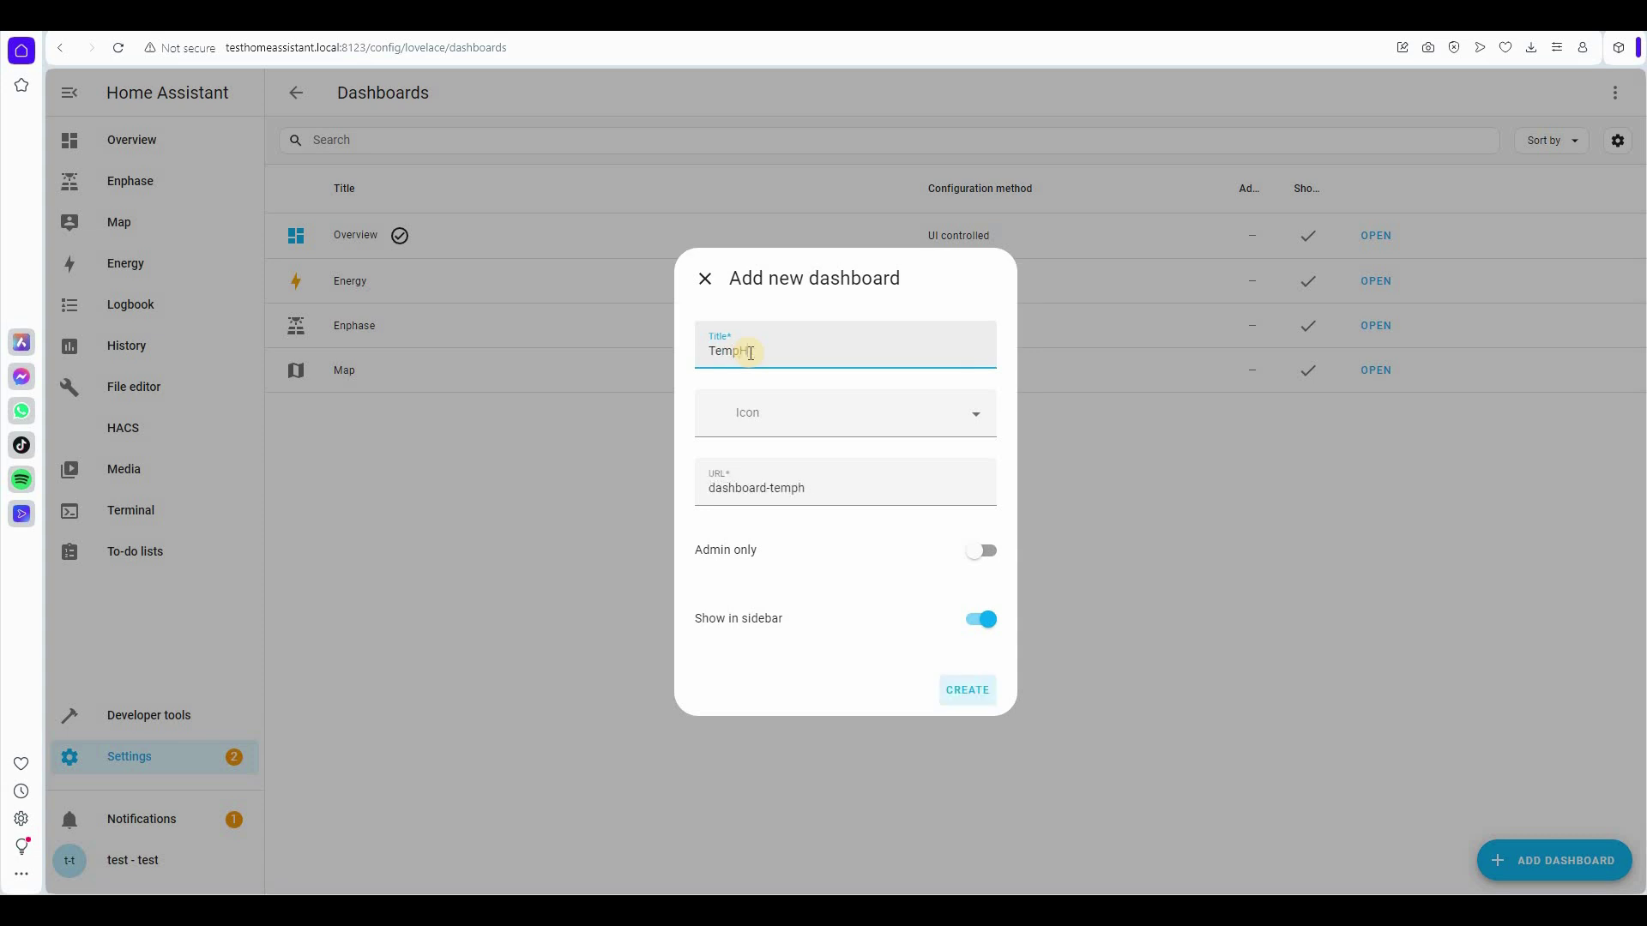
click(969, 691)
Step: Open the TempHum dashboard, raise the Home view's maximum number of sections wide, and save the view settings
click(139, 267)
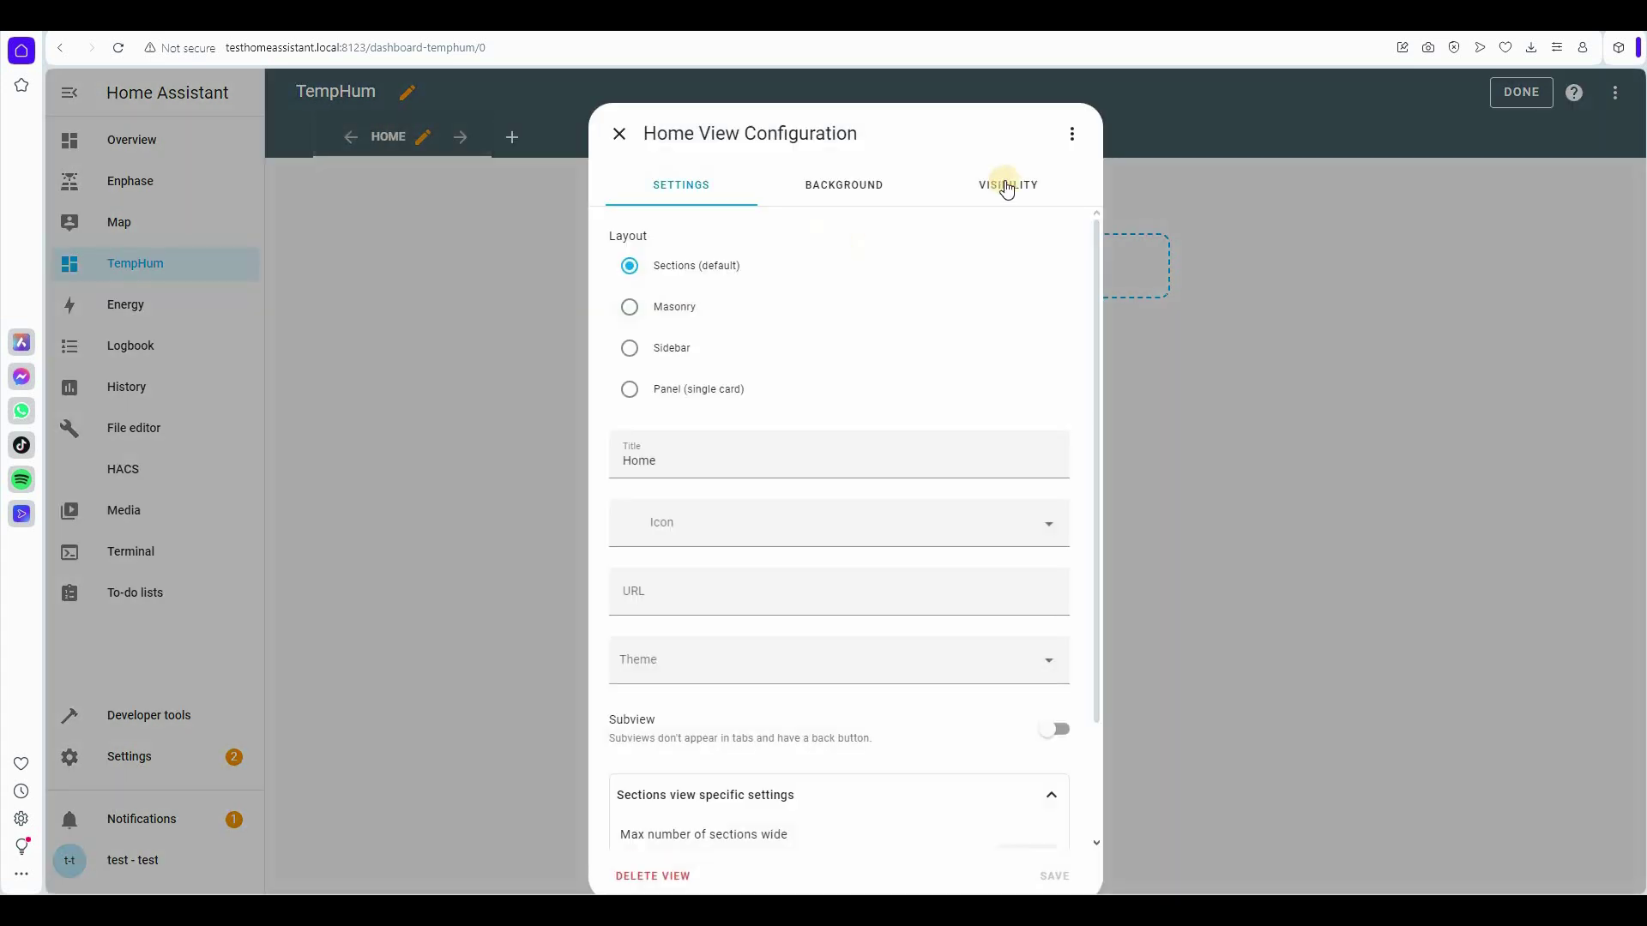
click(995, 183)
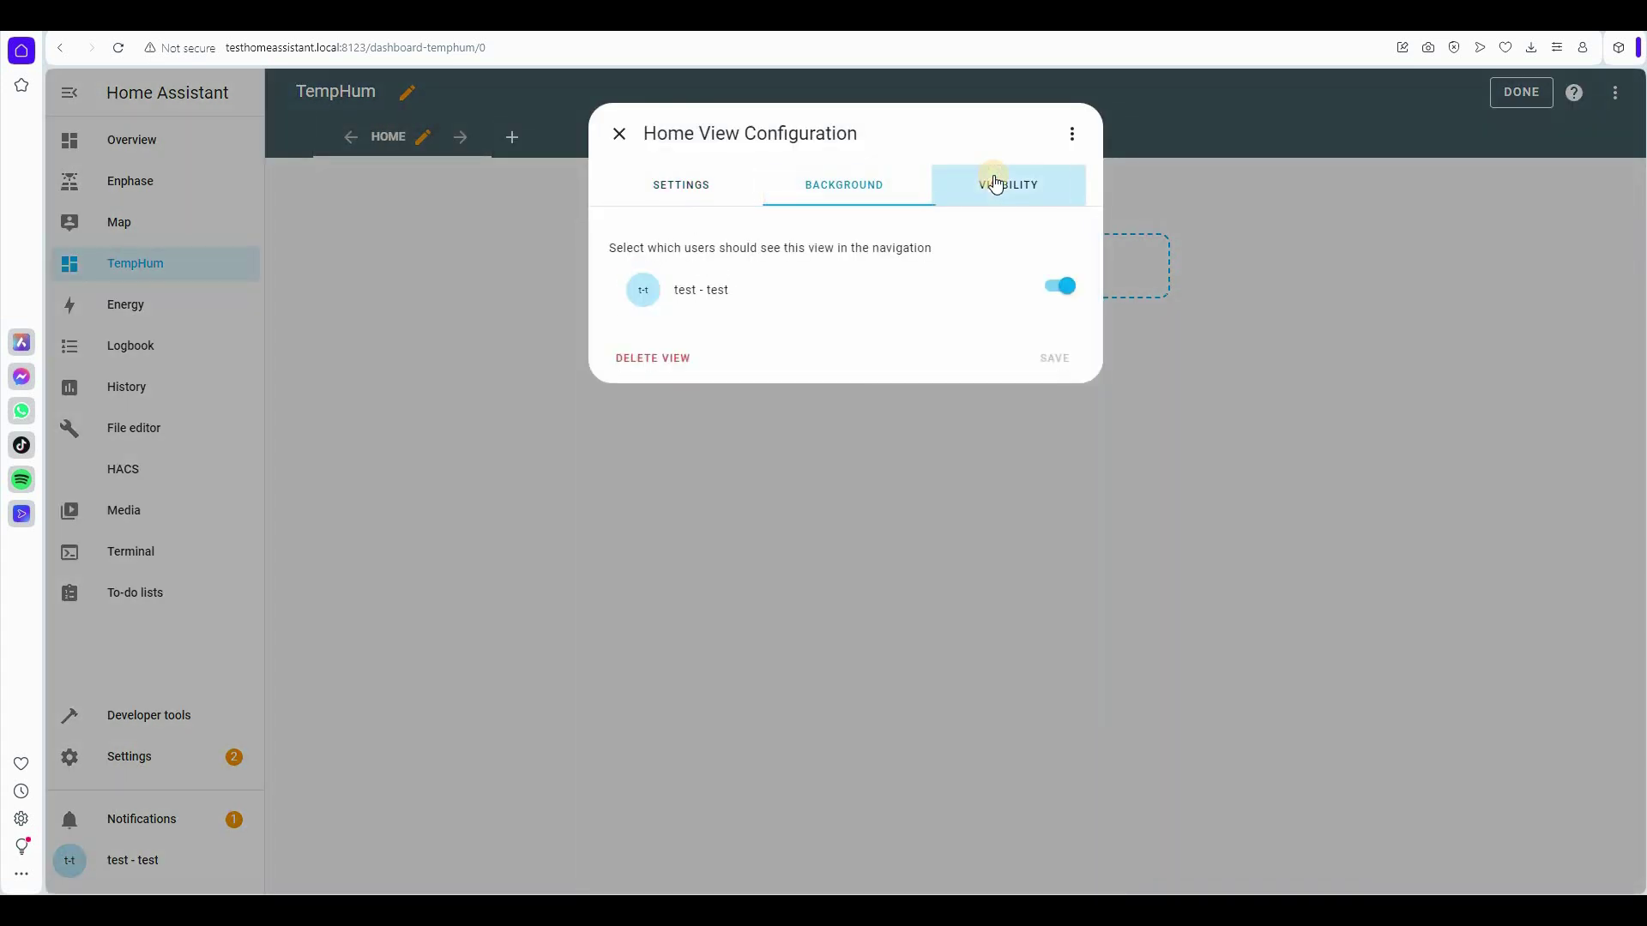
scroll(816, 666, down, 3)
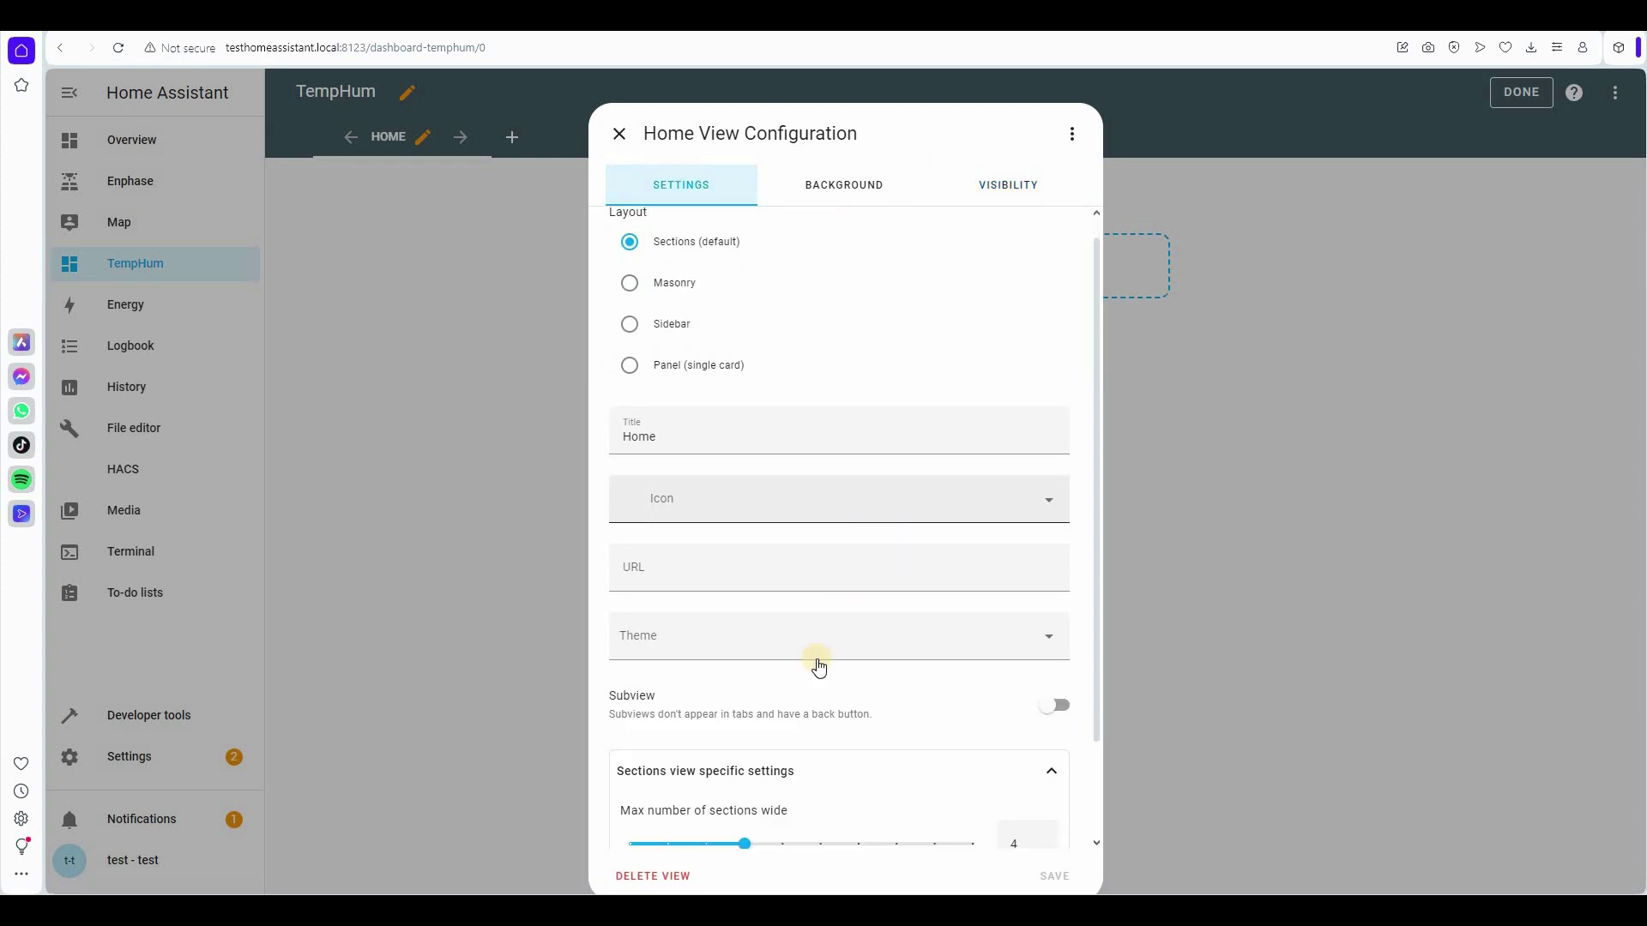
click(983, 725)
click(1056, 876)
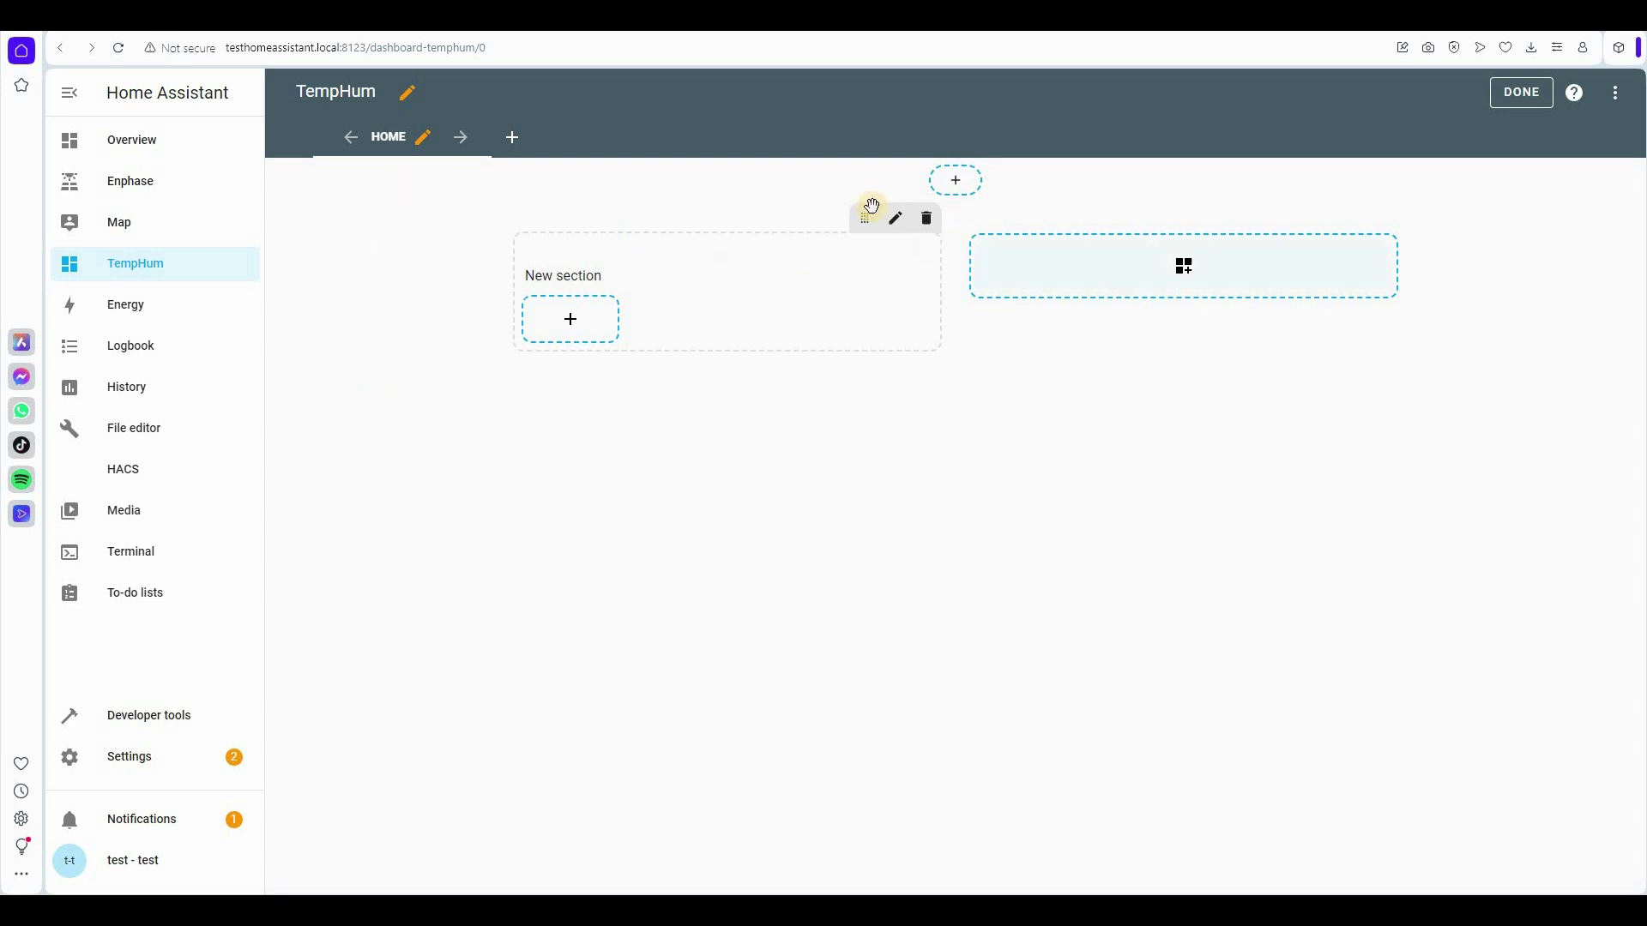
Step: Widen the new section to the full width and start adding a Picture elements card inside it
click(897, 220)
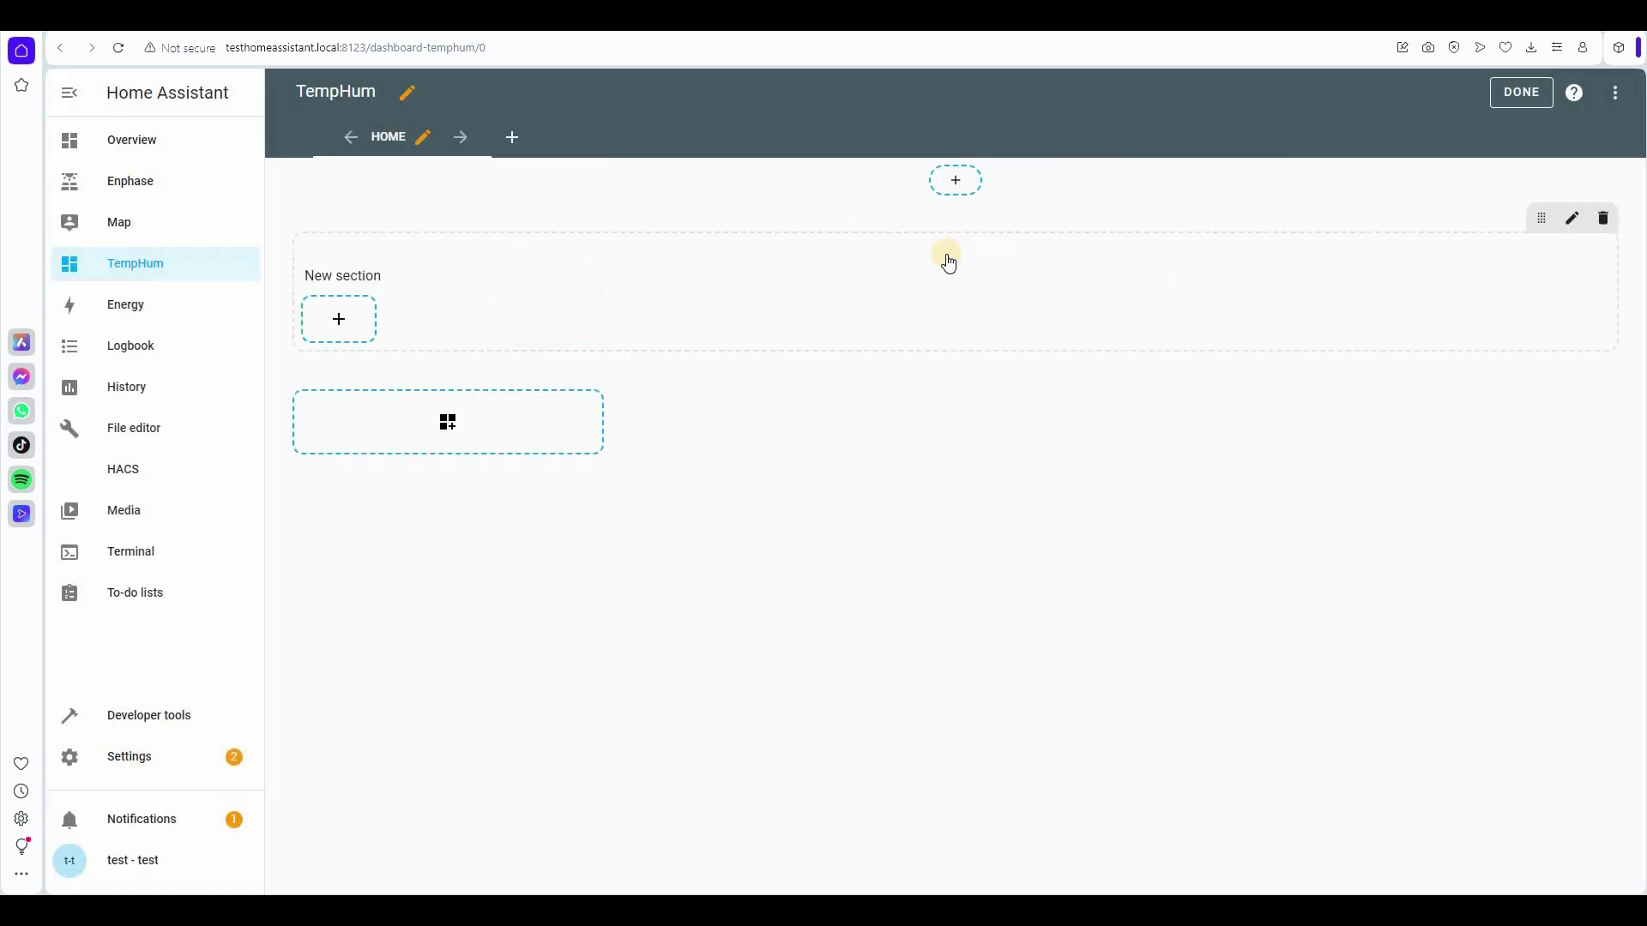
click(354, 320)
scroll(1002, 544, down, 10)
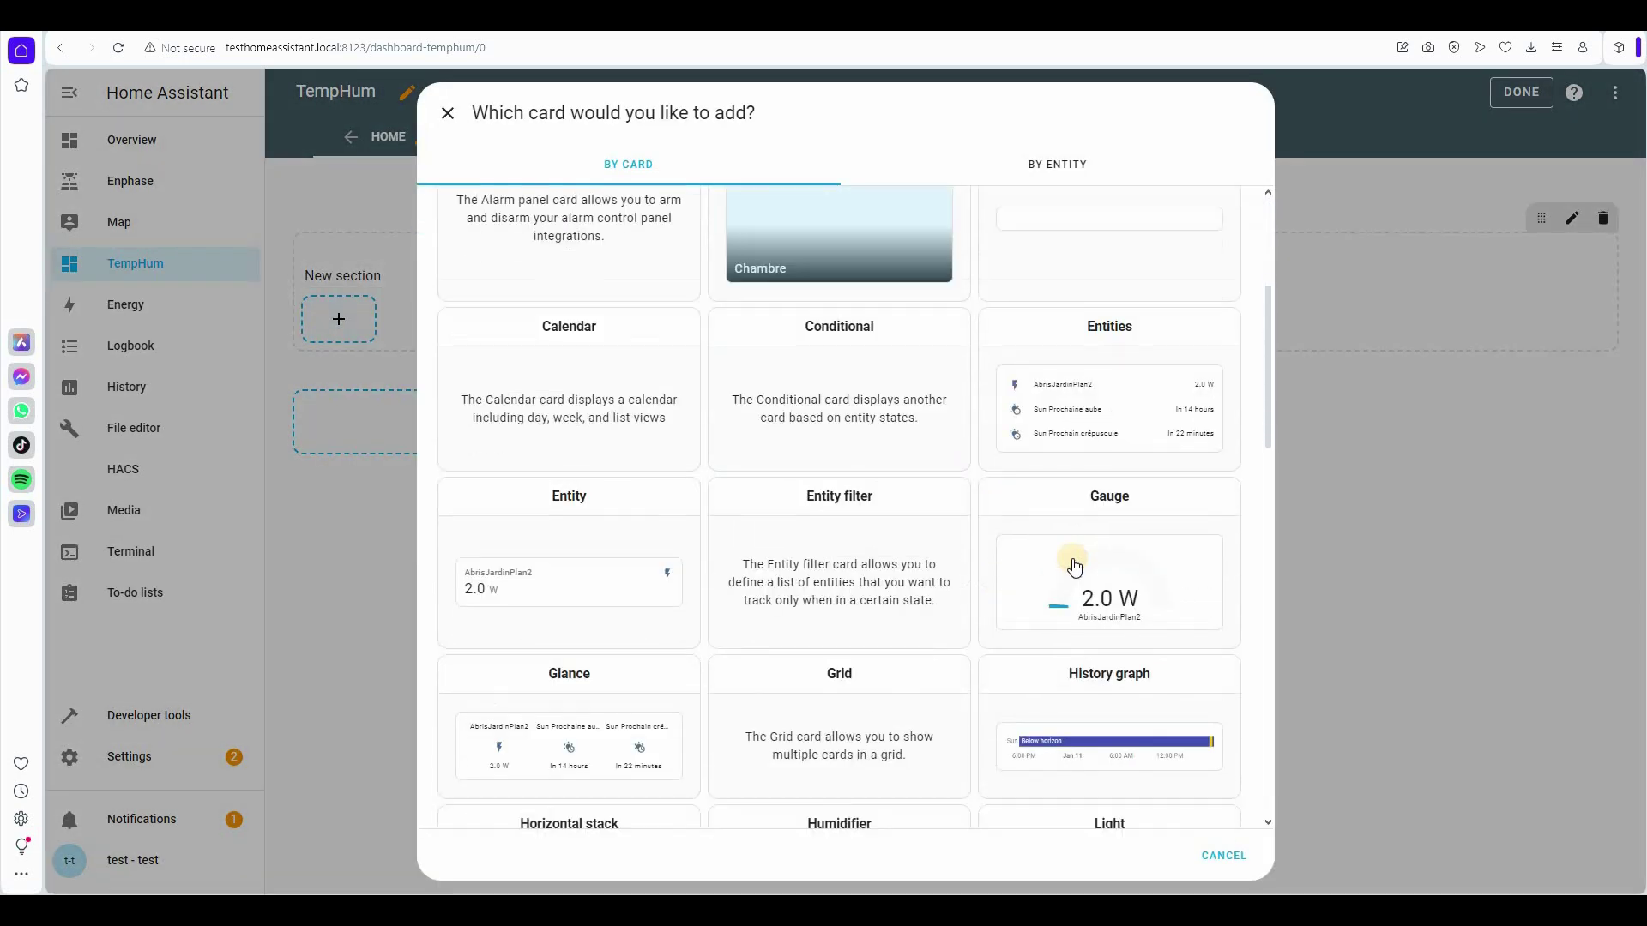
scroll(1113, 471, down, 3)
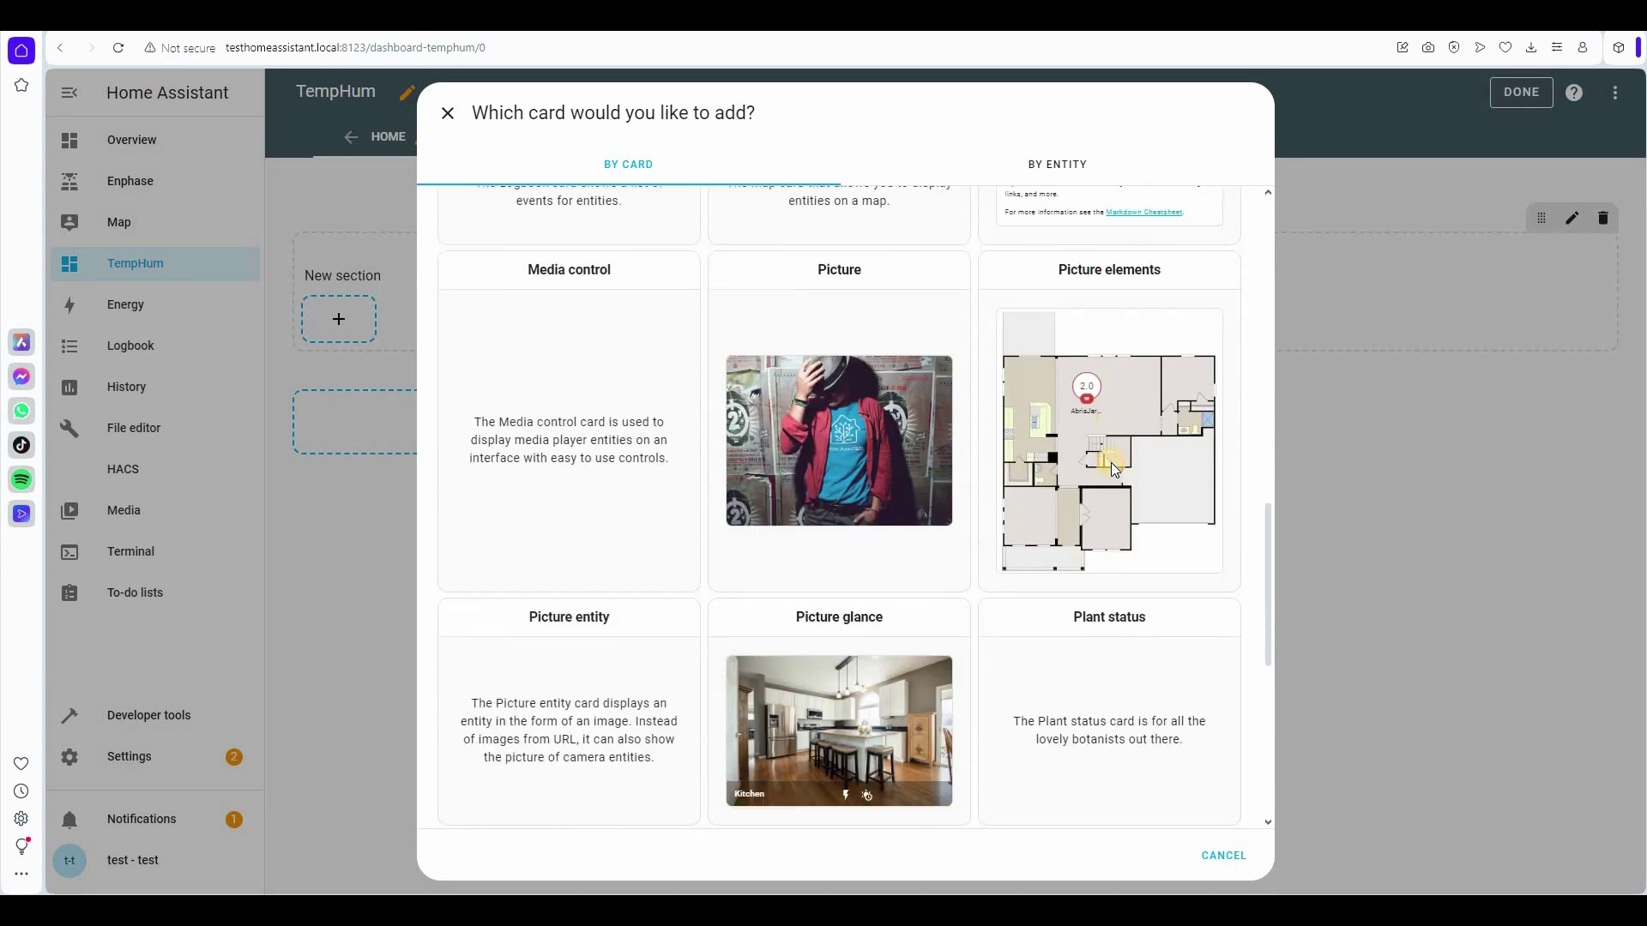
click(1110, 461)
Step: Delete the default State badge element from the Picture elements card and add a State label element
click(765, 363)
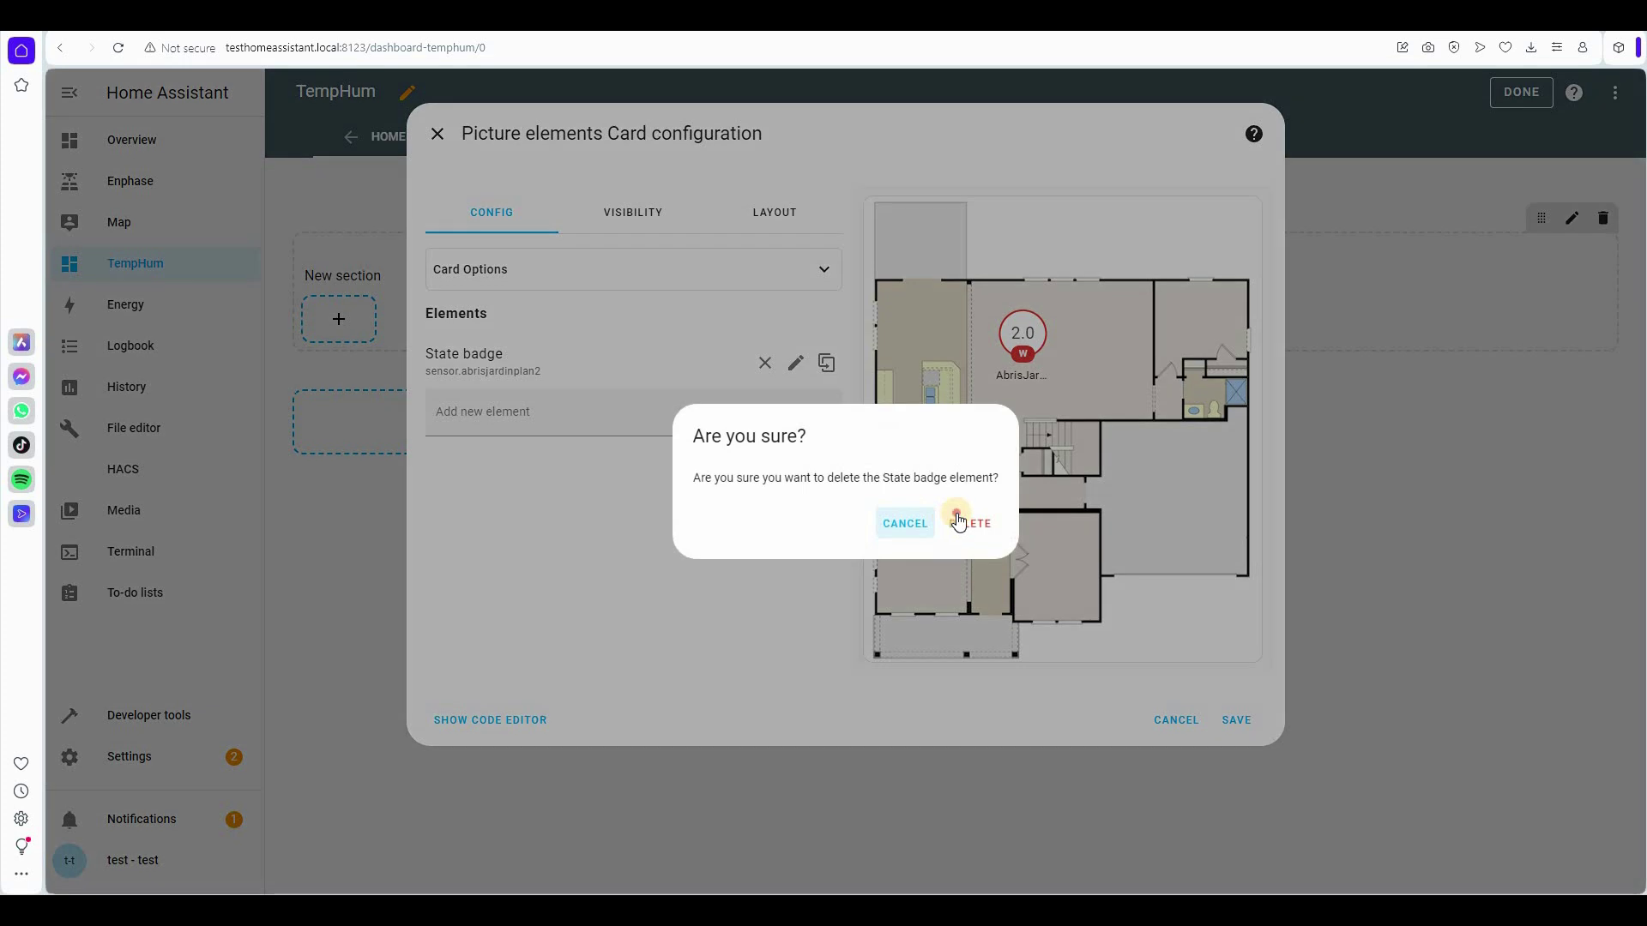
click(958, 522)
click(824, 362)
click(471, 495)
Step: Set the State label's entity to Ecojoko - Température Intérieure, finding it by searching for "ecojoko"
click(564, 385)
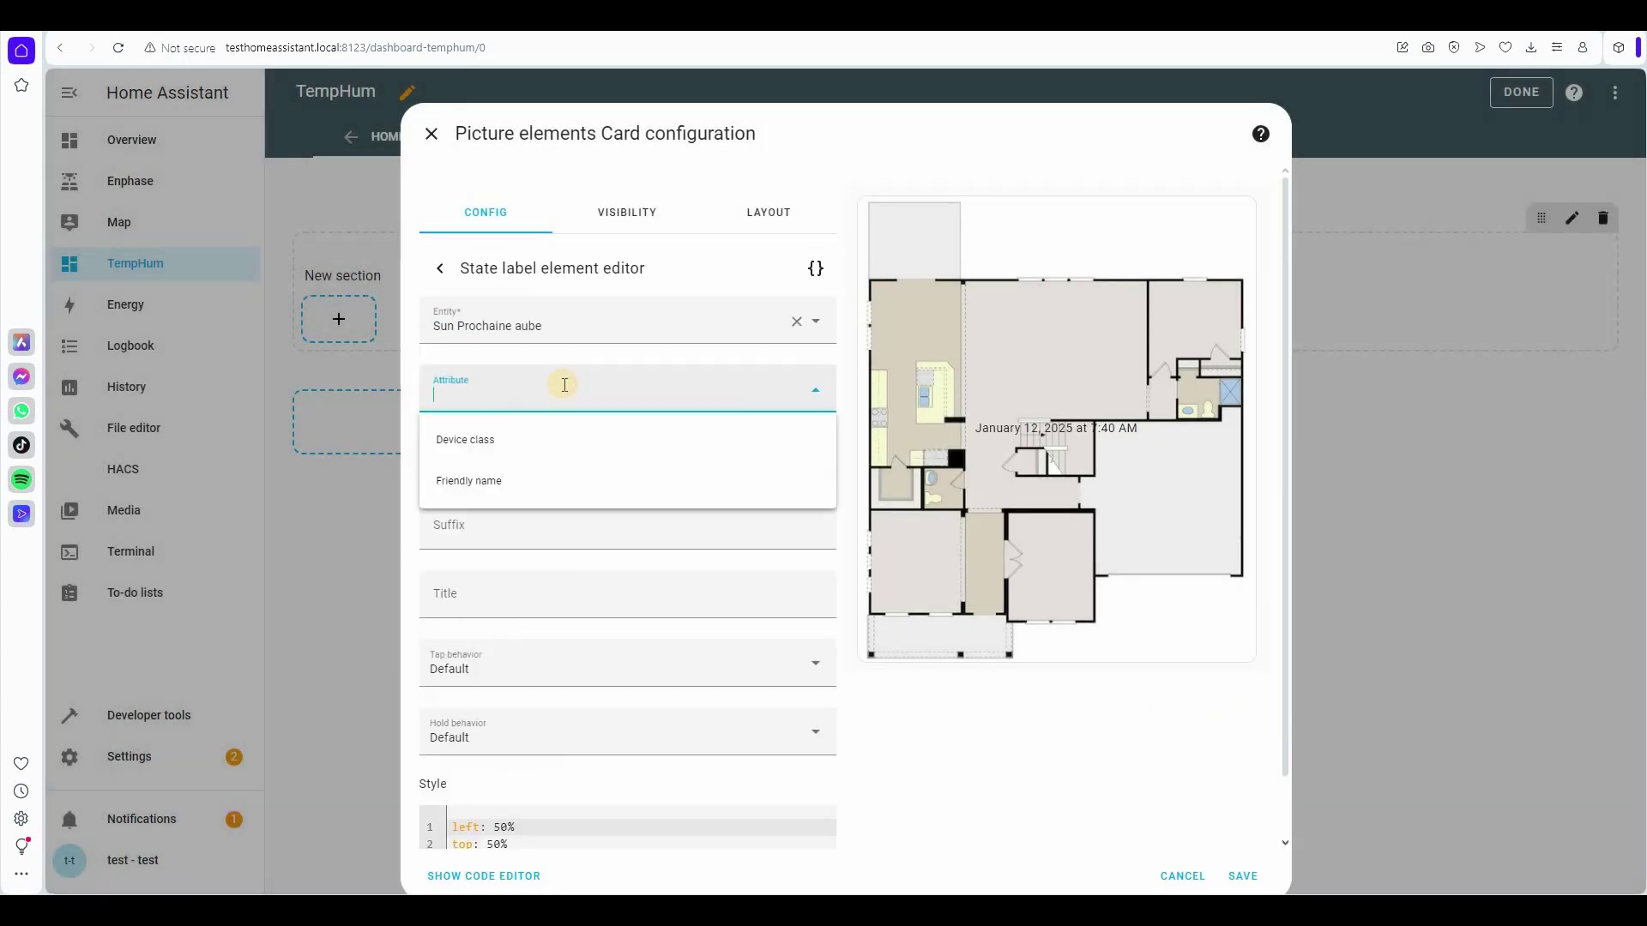
click(581, 322)
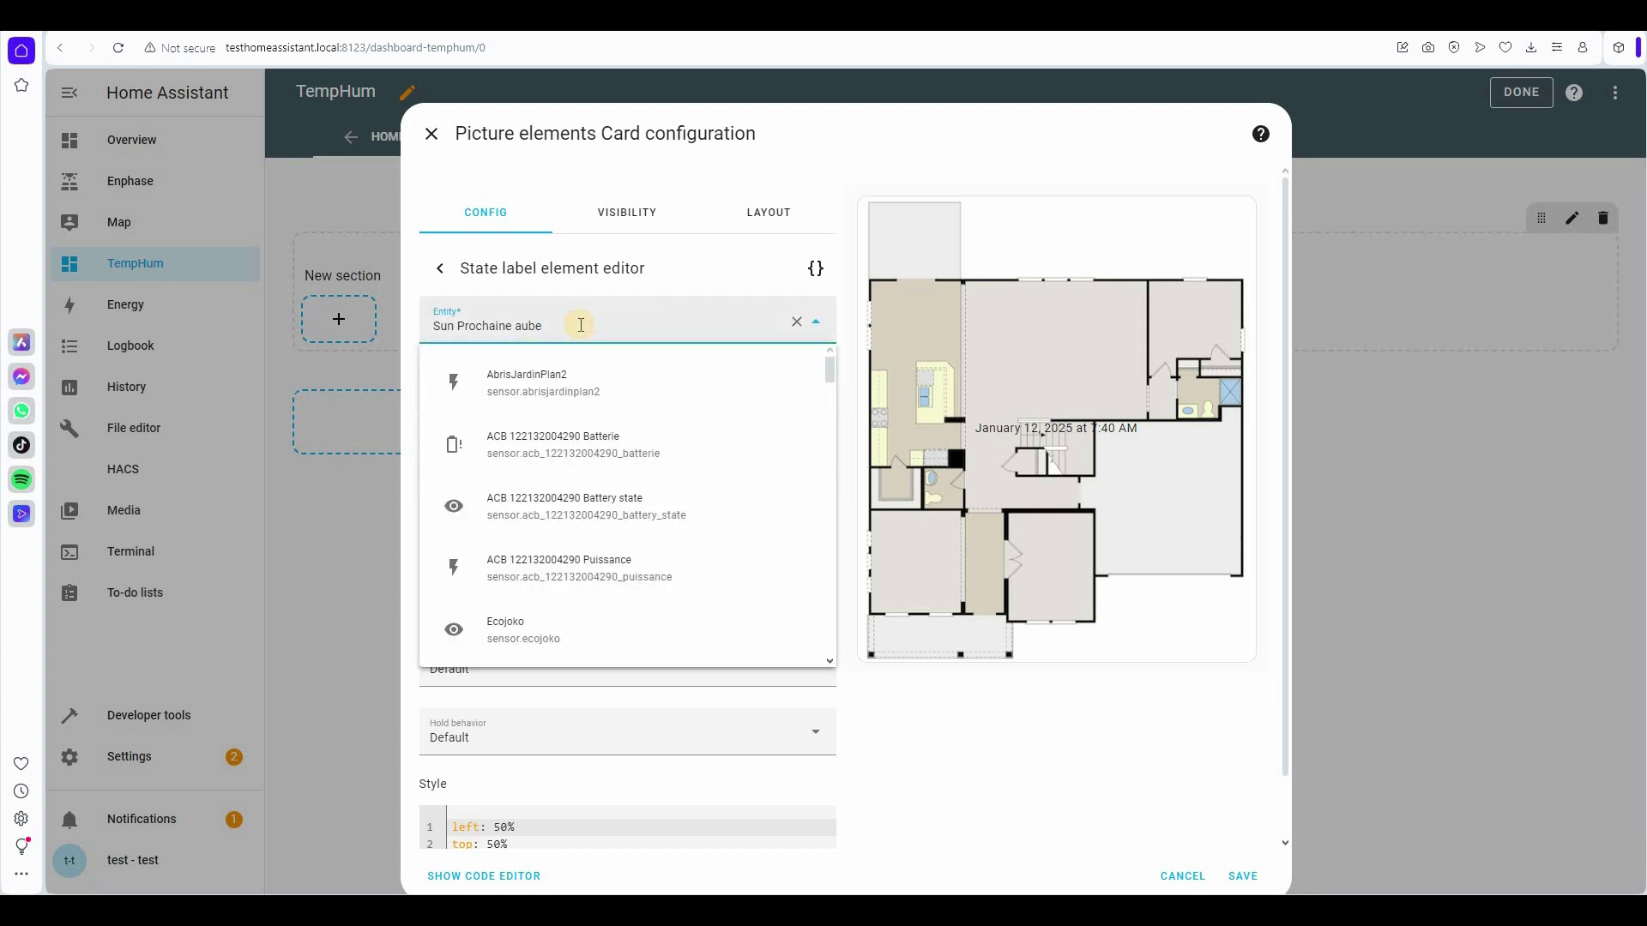
key(ctrl+shift+Left)
key(ctrl+shift+Left)
key(ctrl+shift+Left)
key(BackSpace)
text(ecojoko)
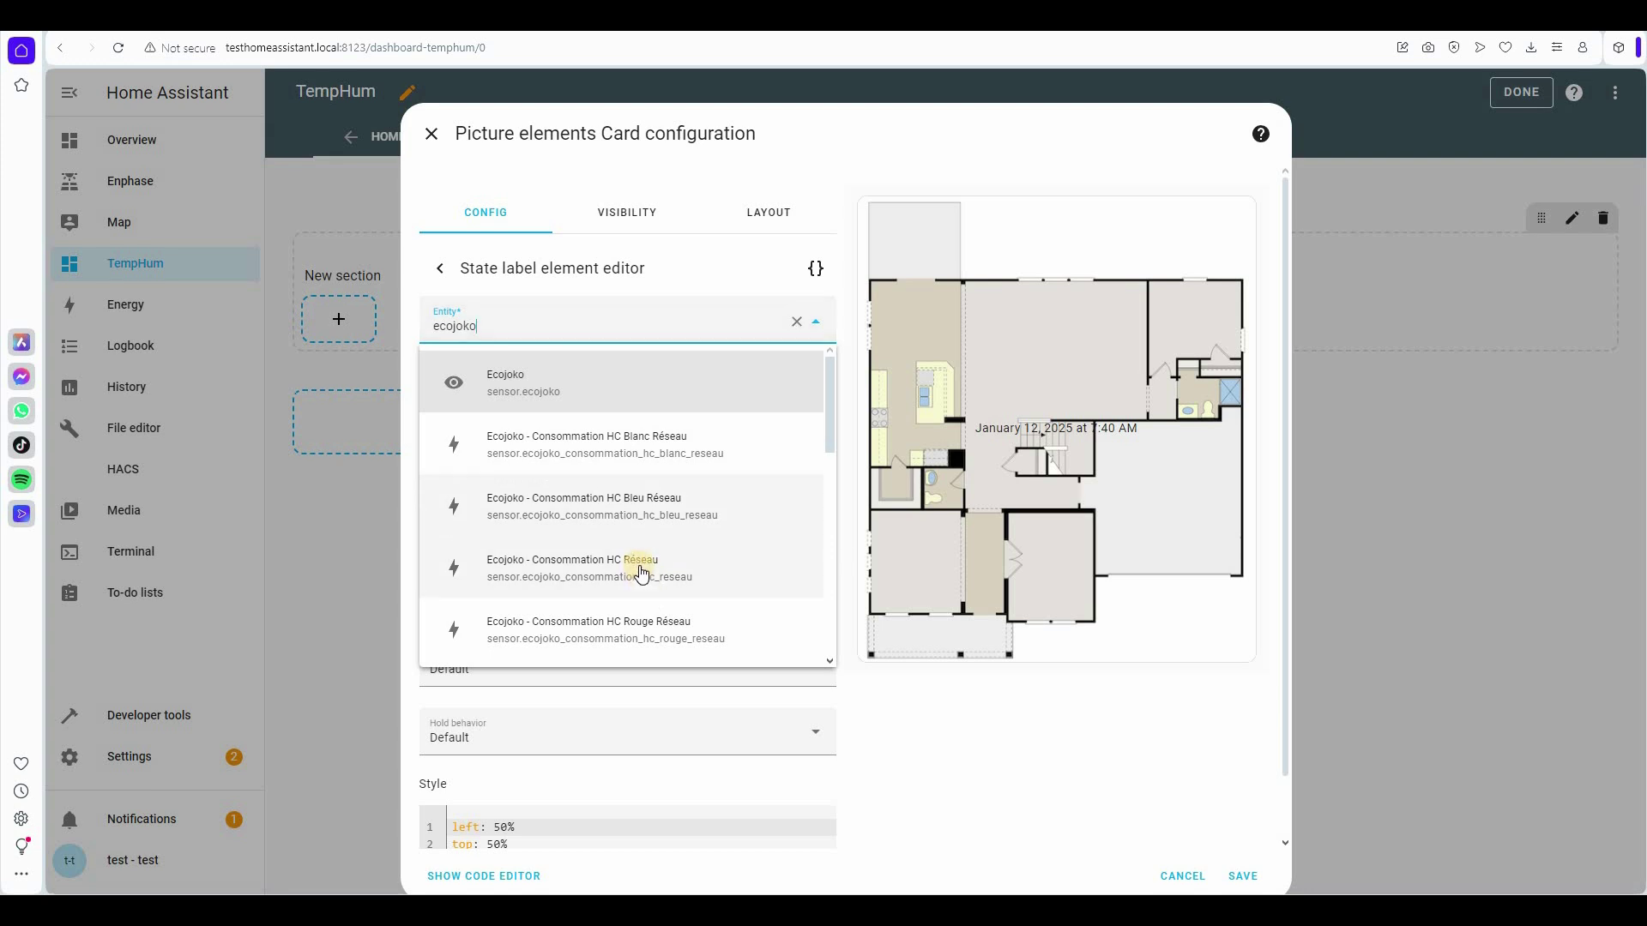
scroll(642, 573, down, 7)
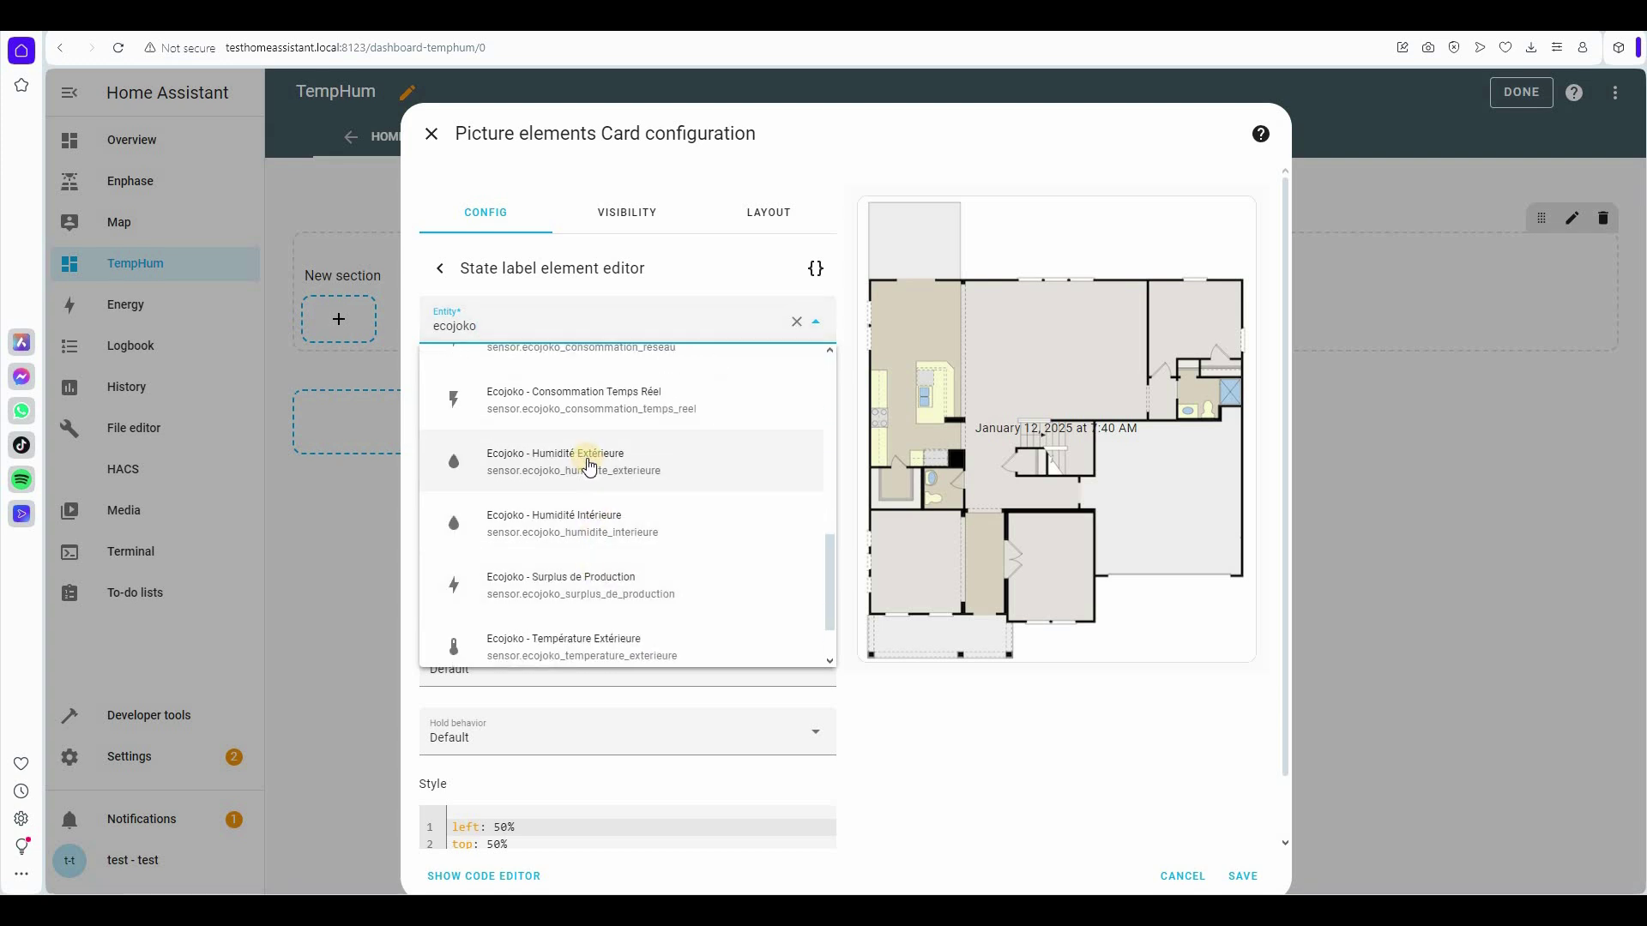
scroll(592, 570, down, 1)
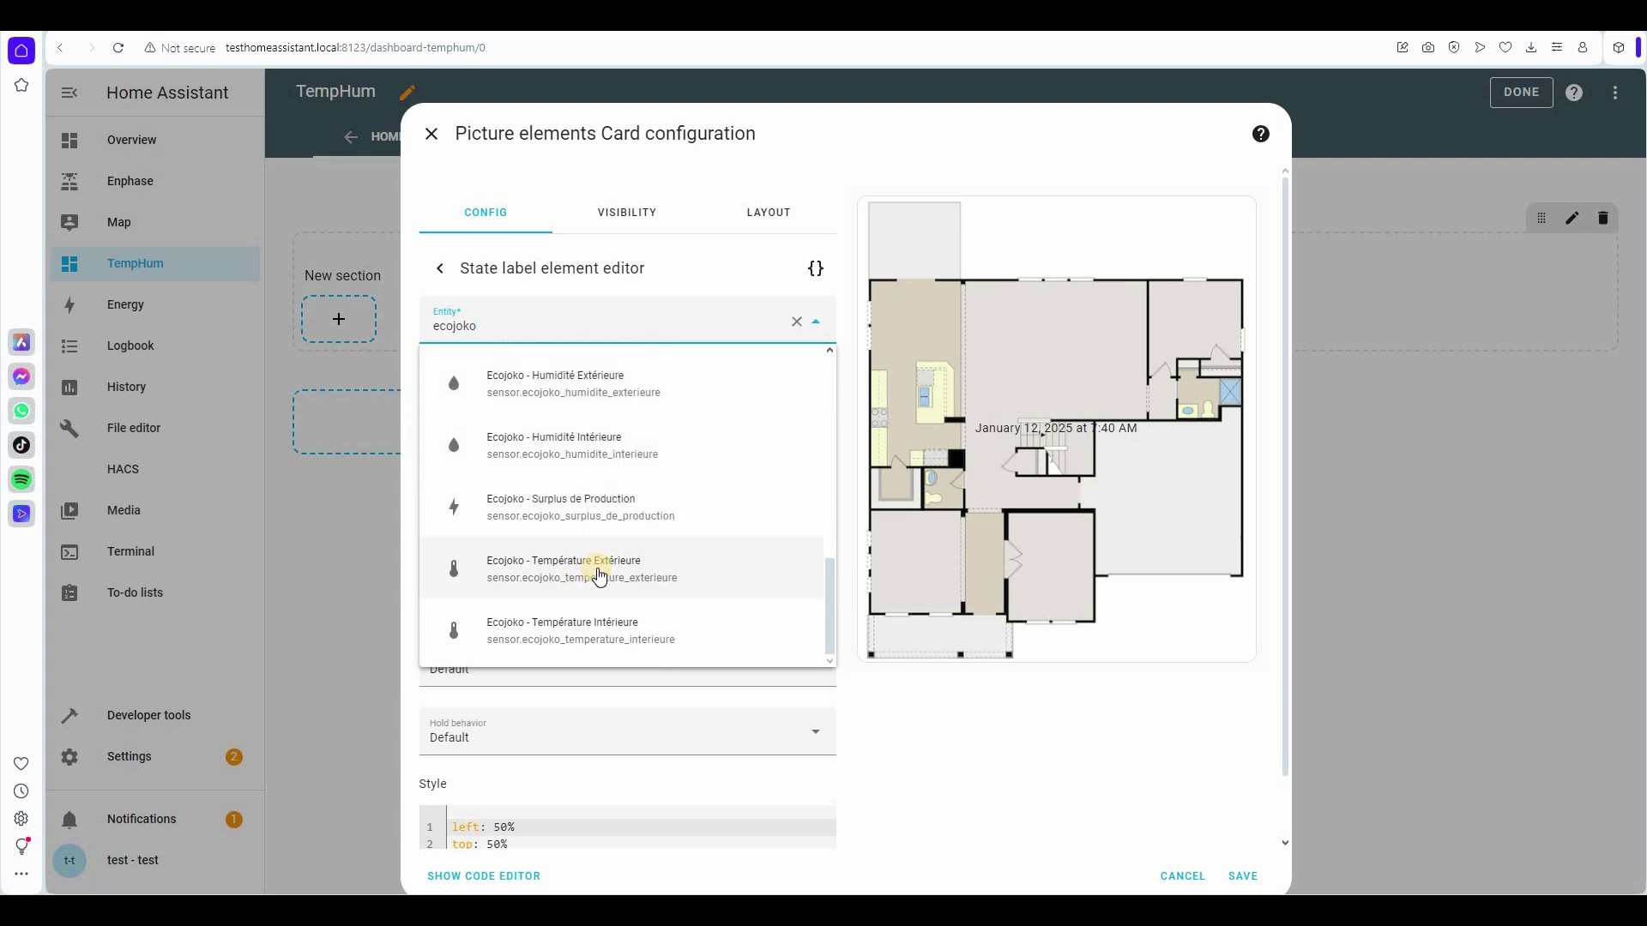
click(595, 631)
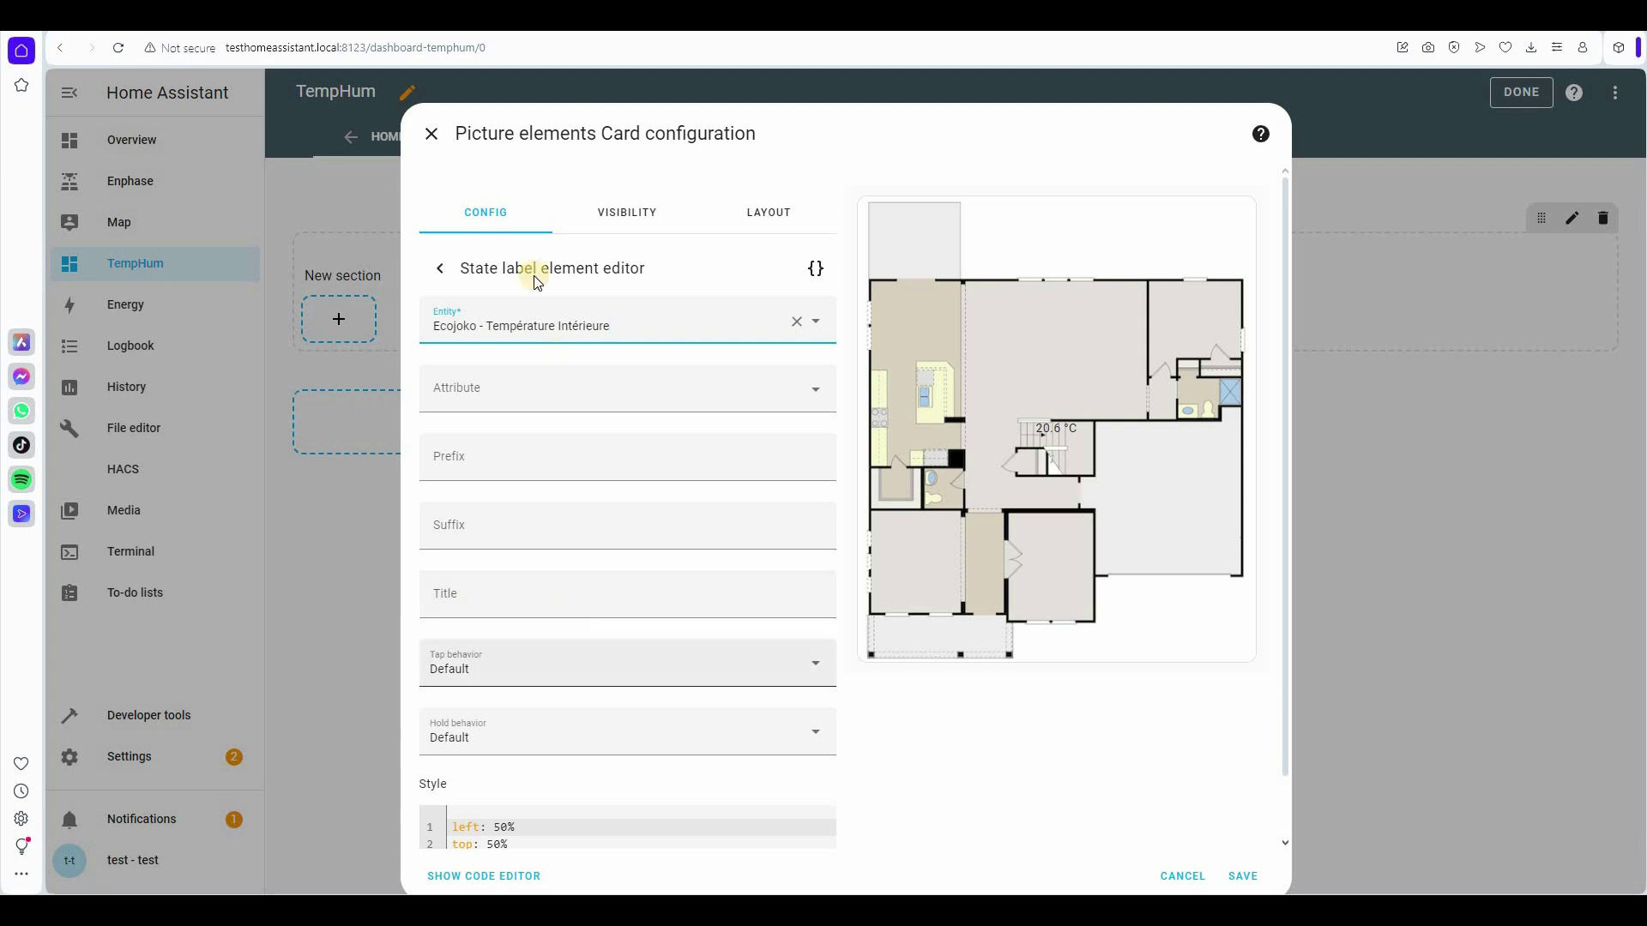
Step: Add a second State label element to the card and assign it the Ecojoko - Température Intérieure entity
scroll(533, 274, down, 1)
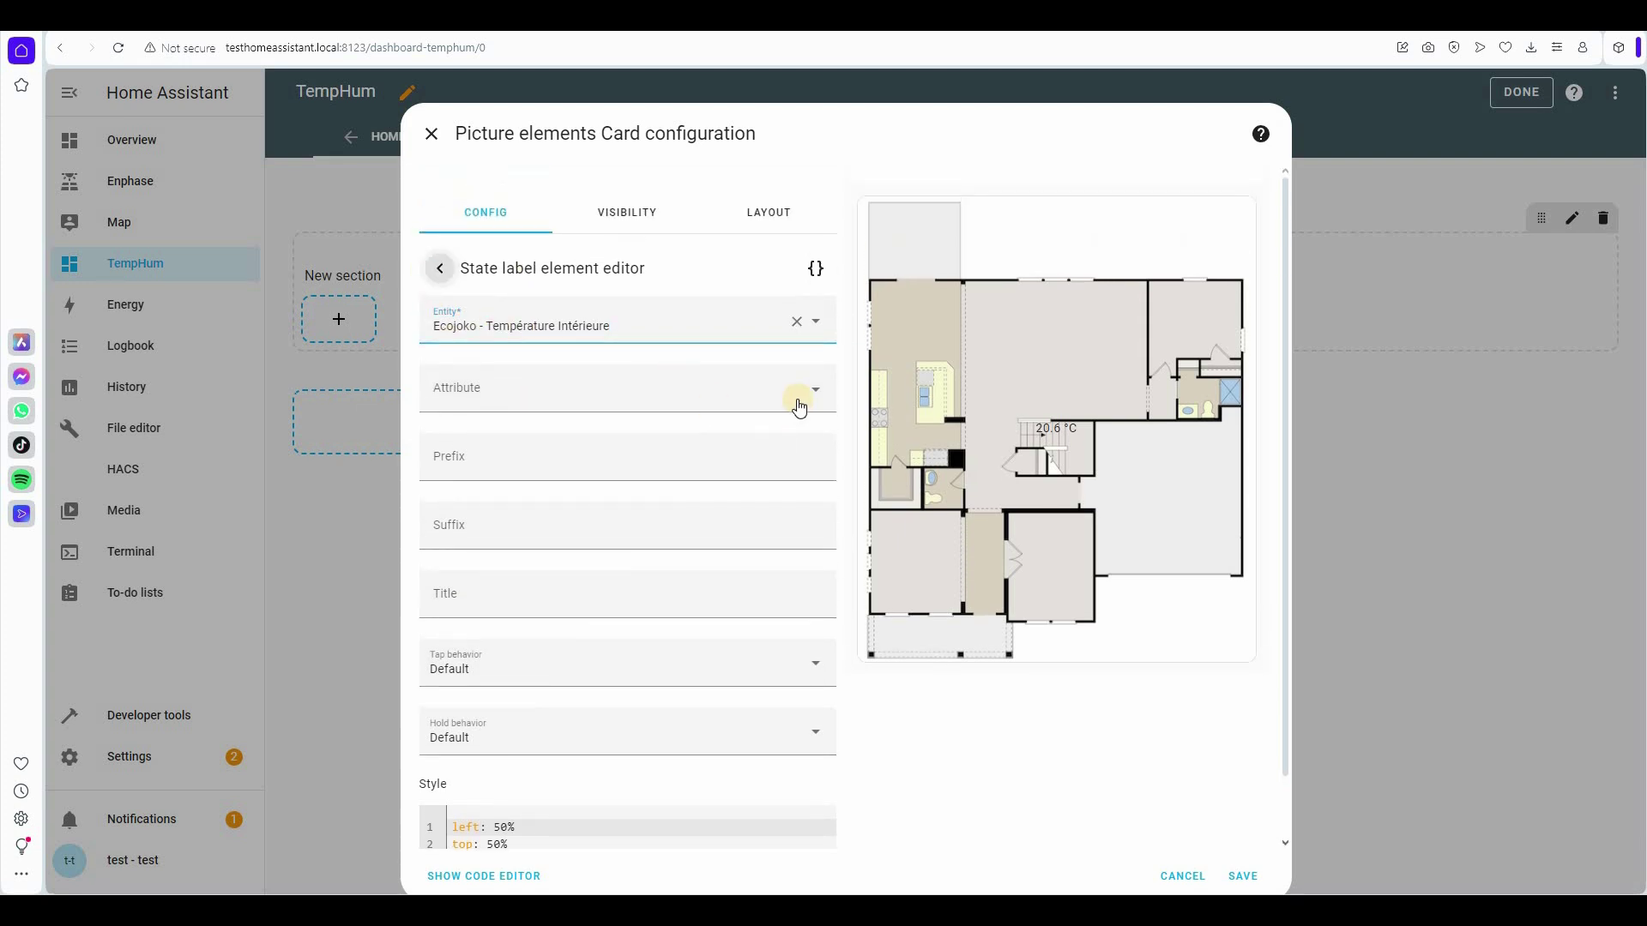
click(797, 425)
click(498, 547)
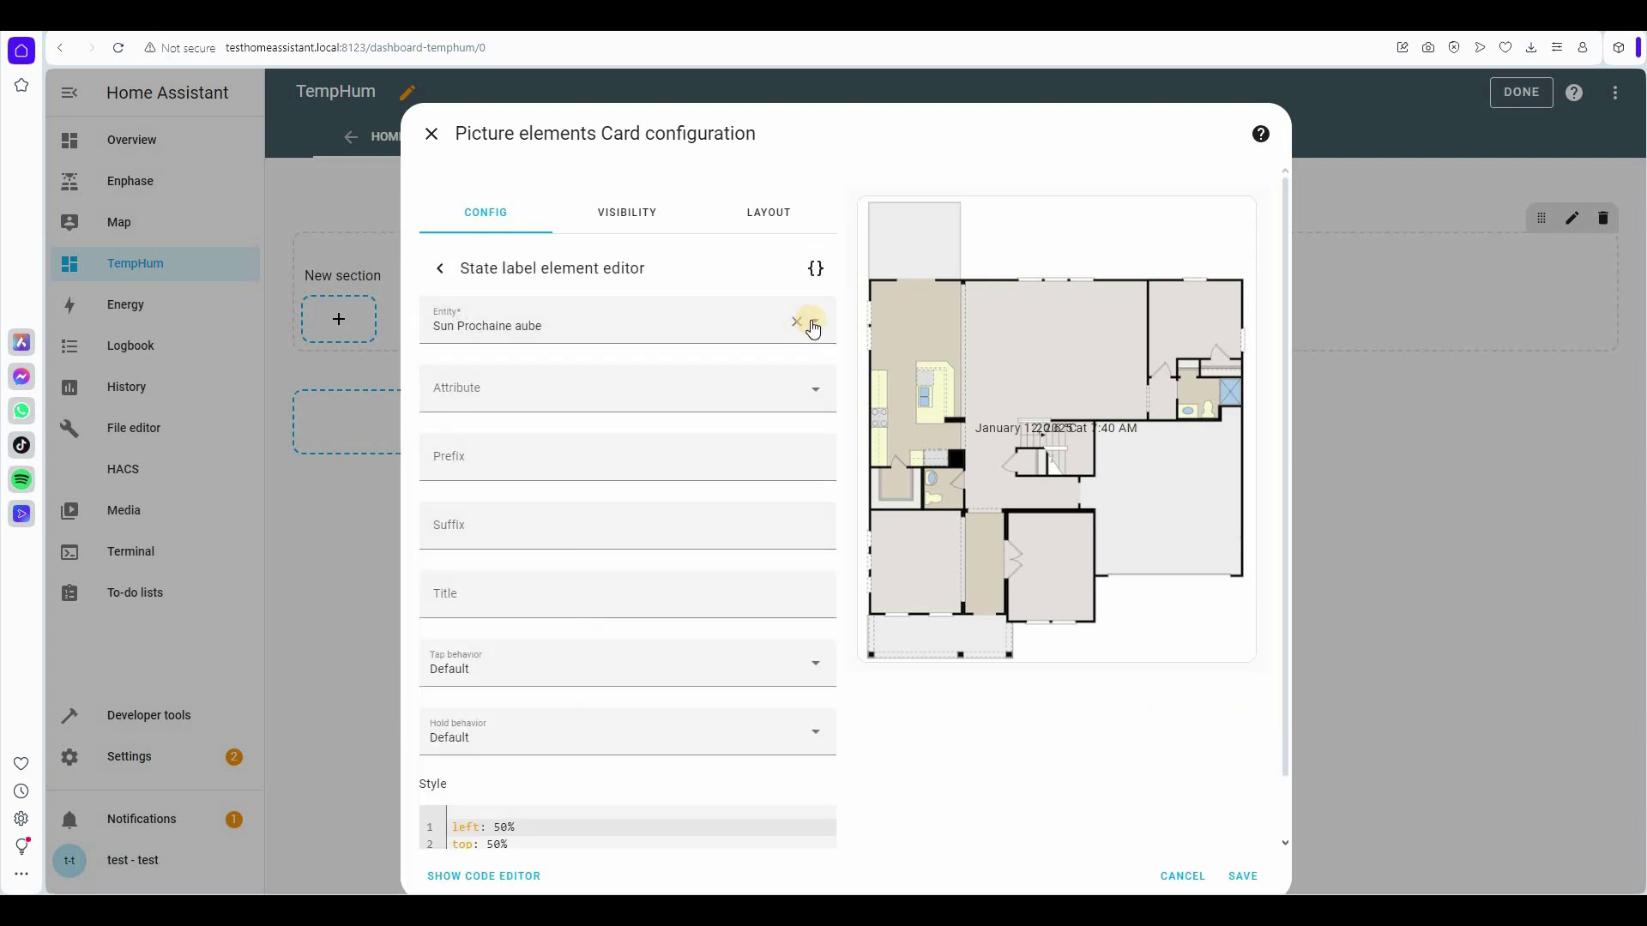
click(807, 324)
text(ecojoko)
scroll(600, 480, down, 6)
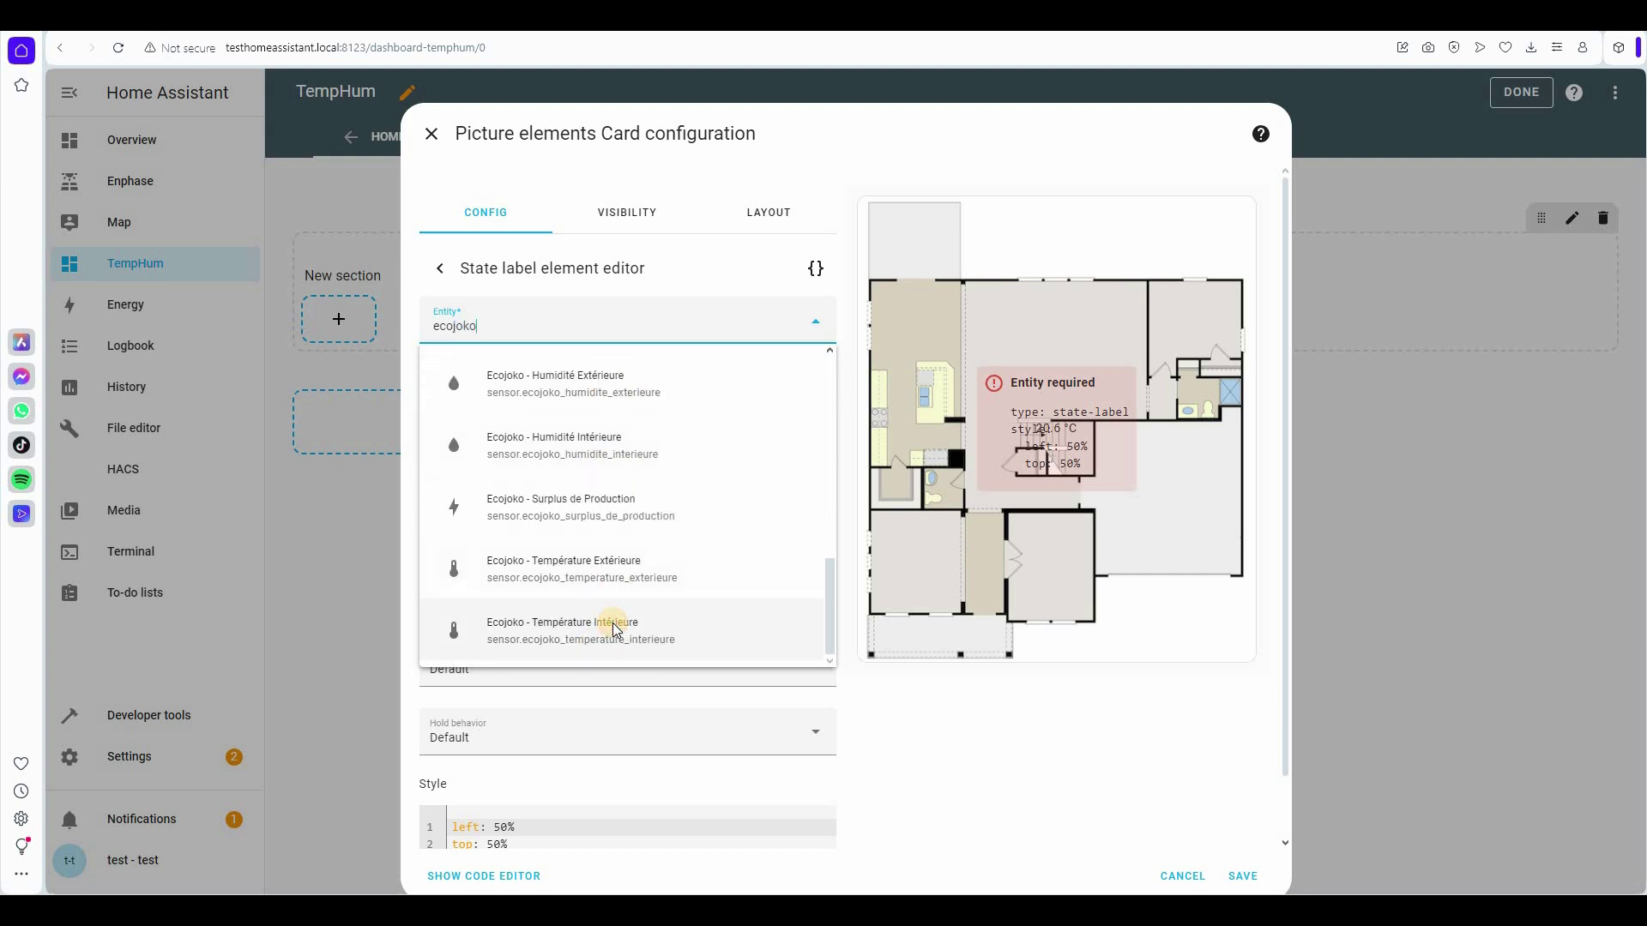
click(614, 631)
Step: Check the second State label's position style and the settings of the first State label
scroll(515, 767, down, 1)
click(547, 758)
key(Down)
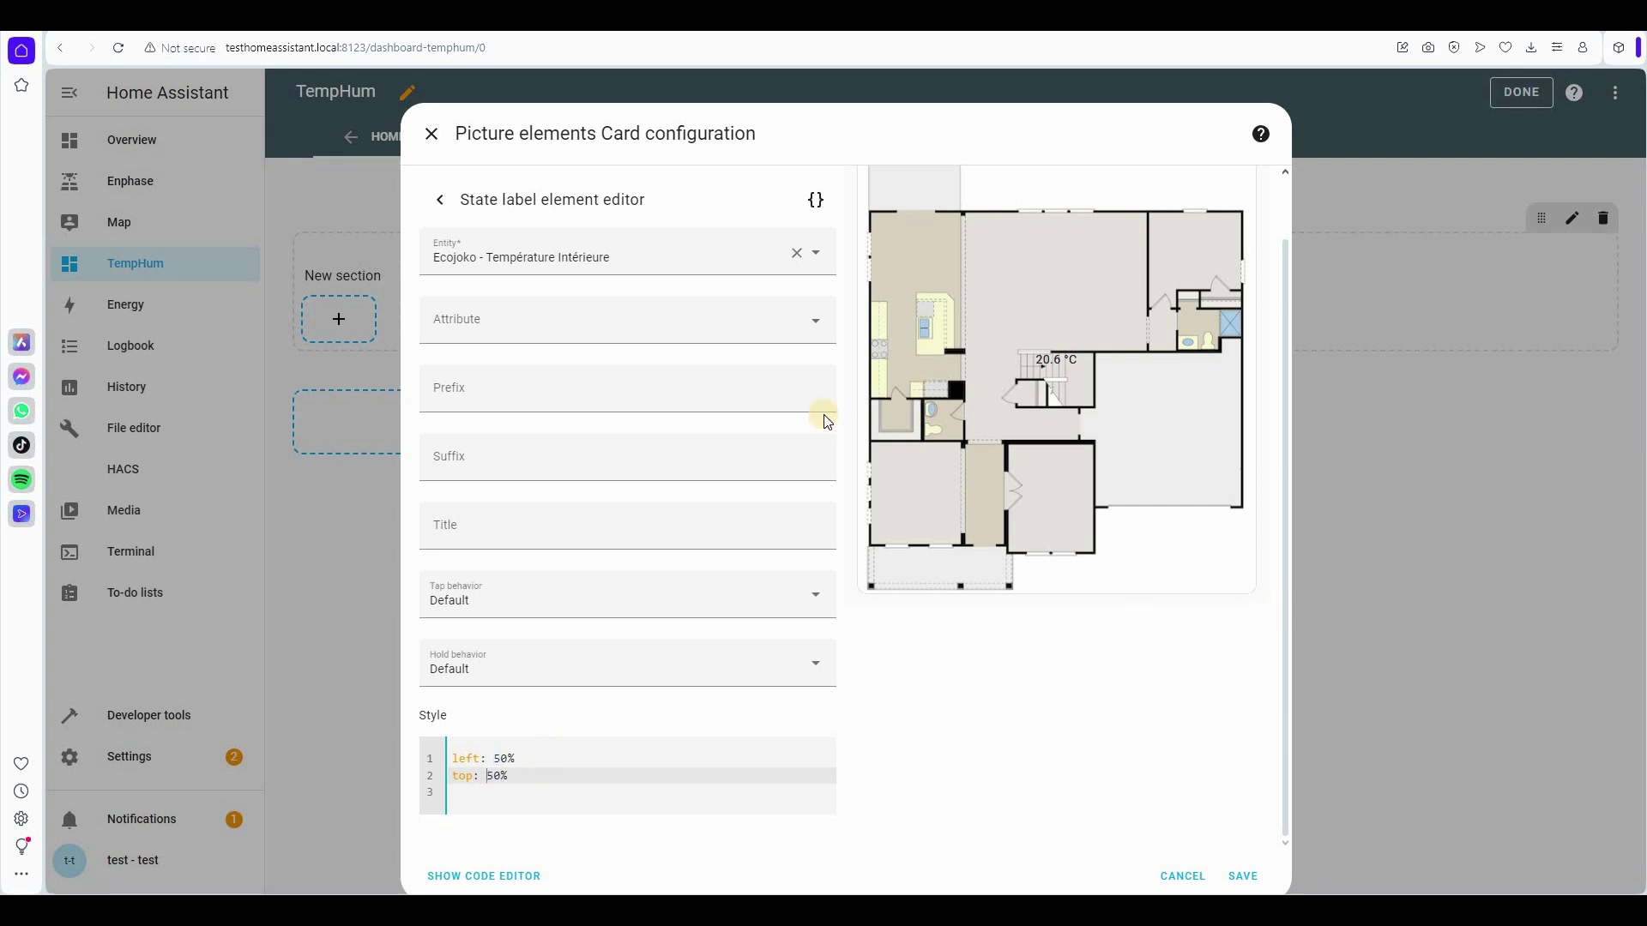
click(440, 199)
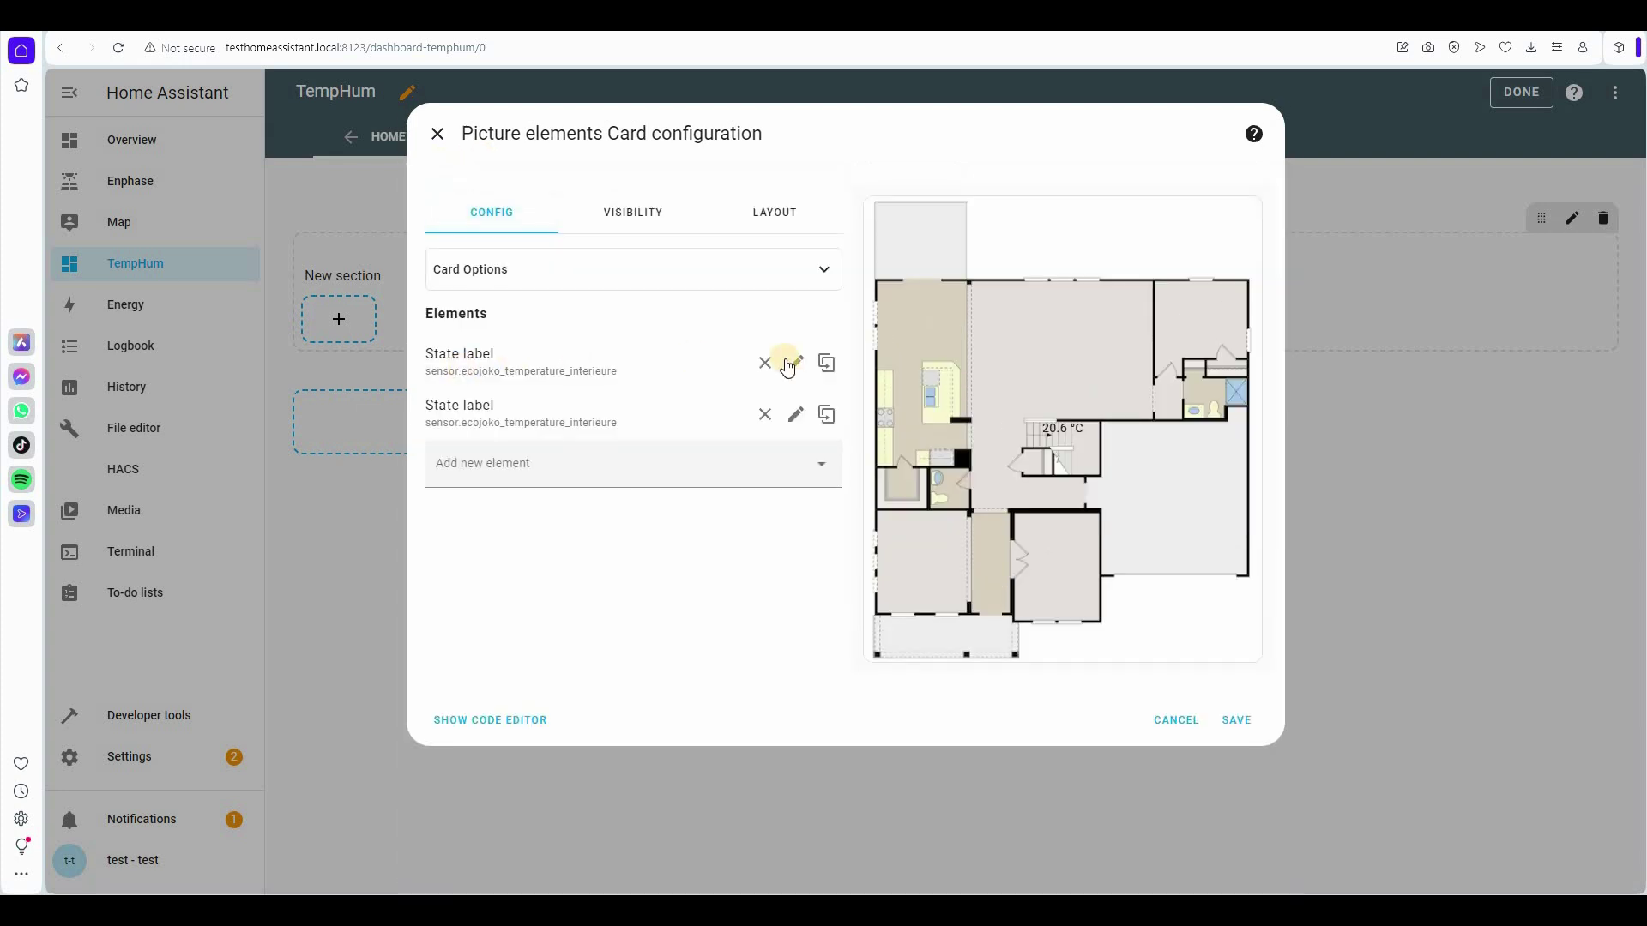
click(795, 364)
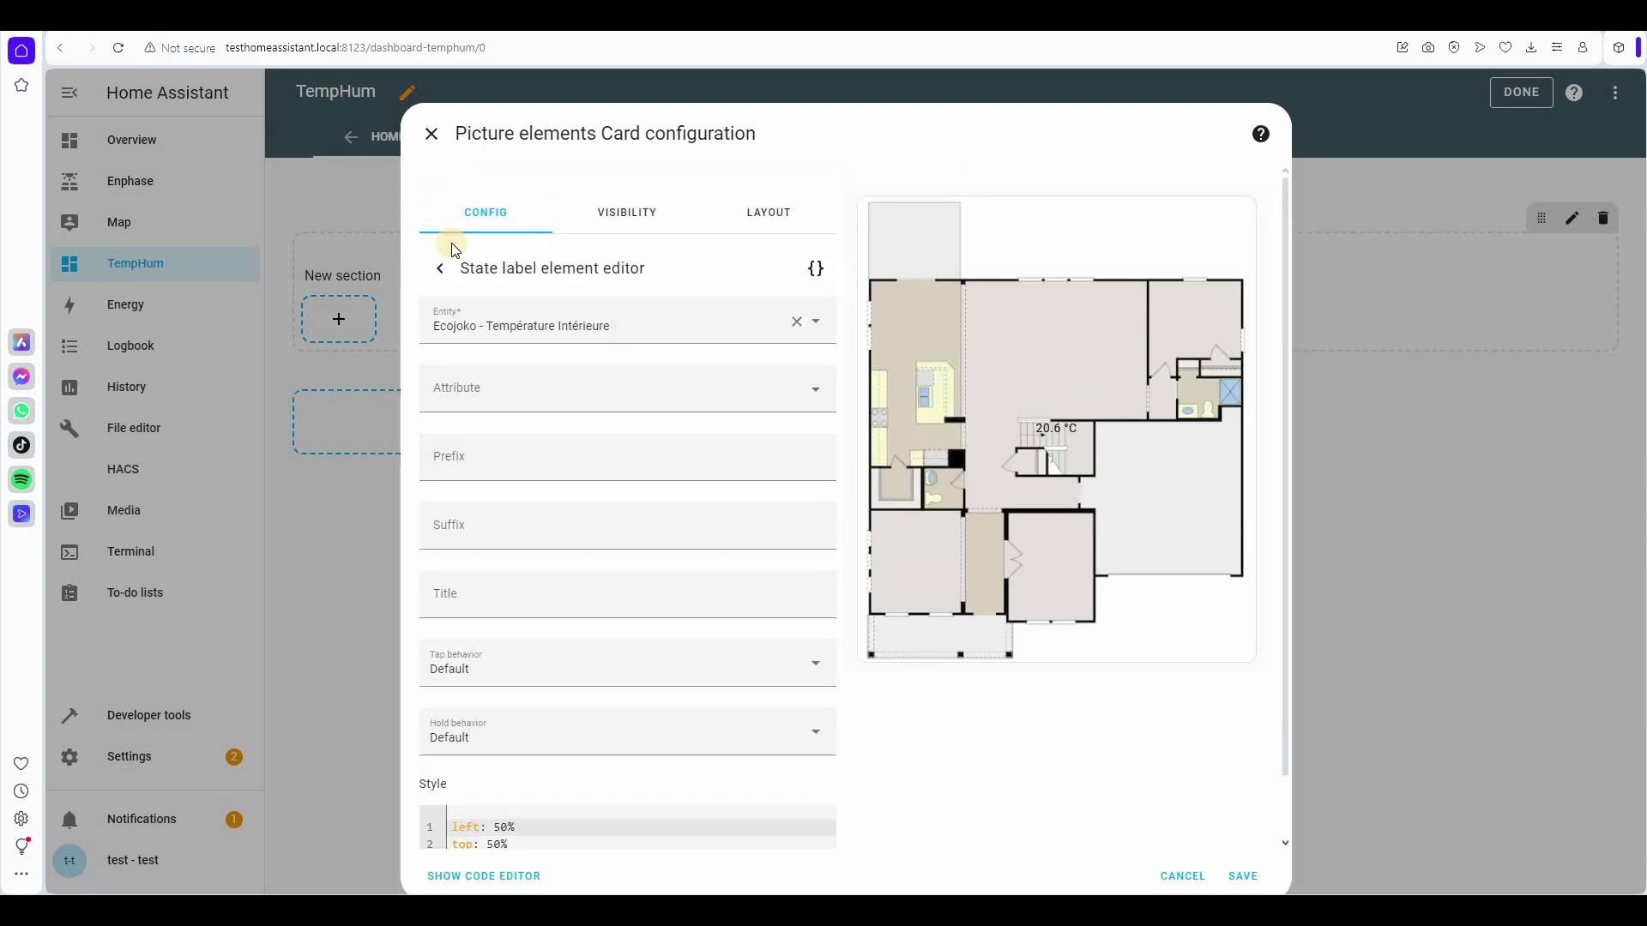
click(437, 275)
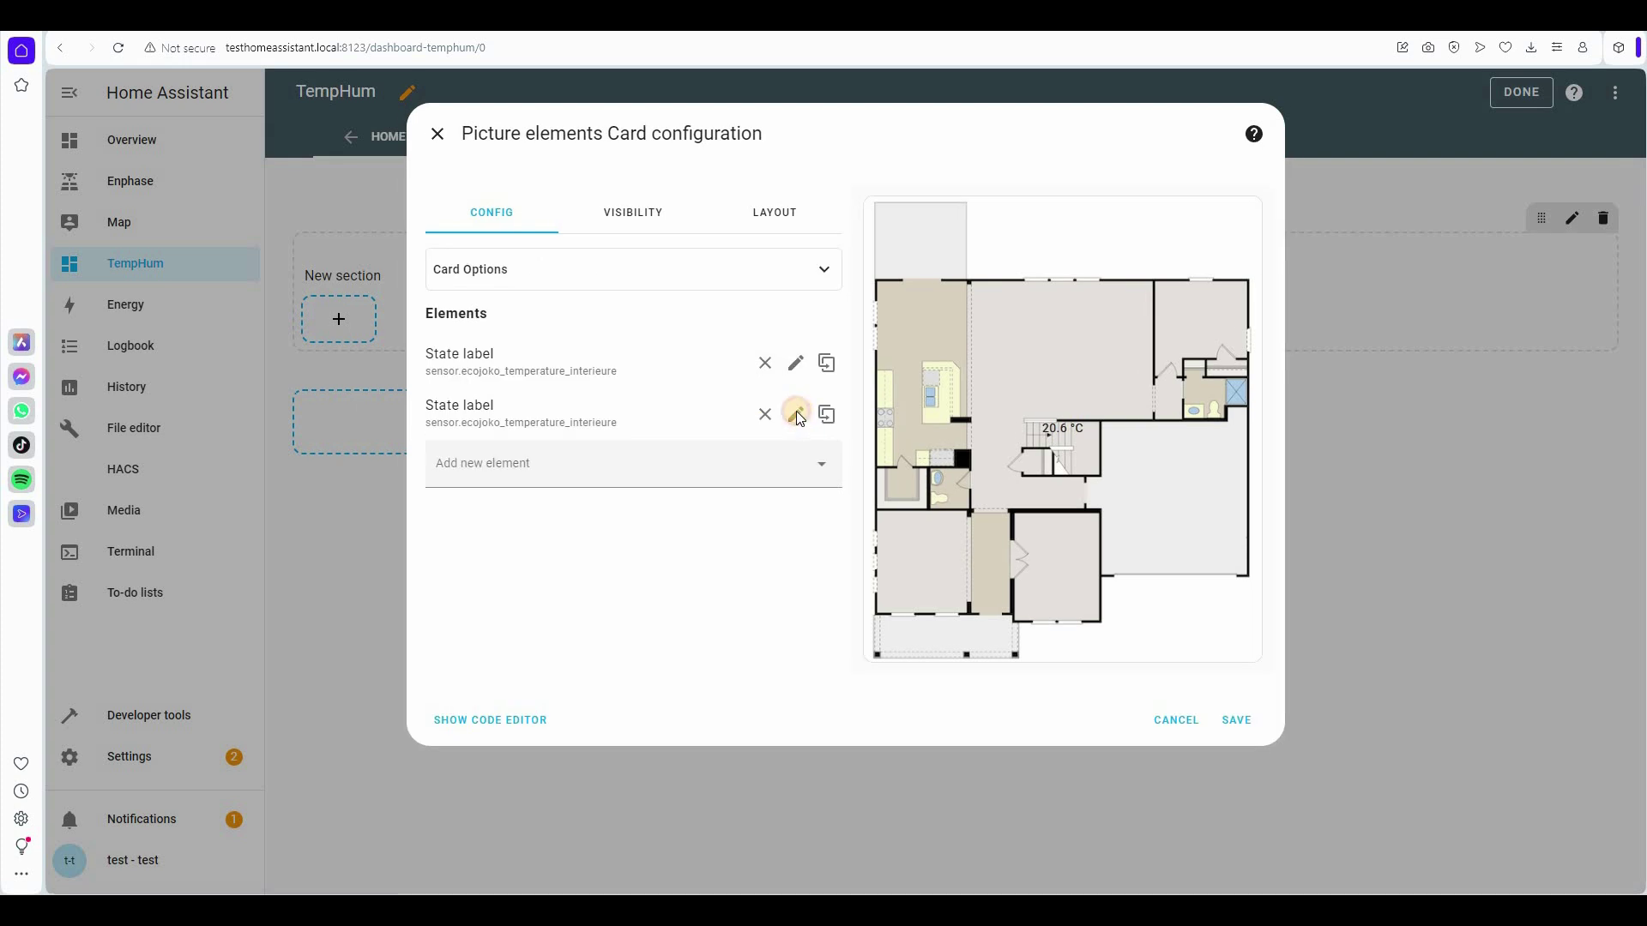
Step: Change the second State label's entity to Ecojoko - Température Extérieure
click(796, 410)
click(732, 349)
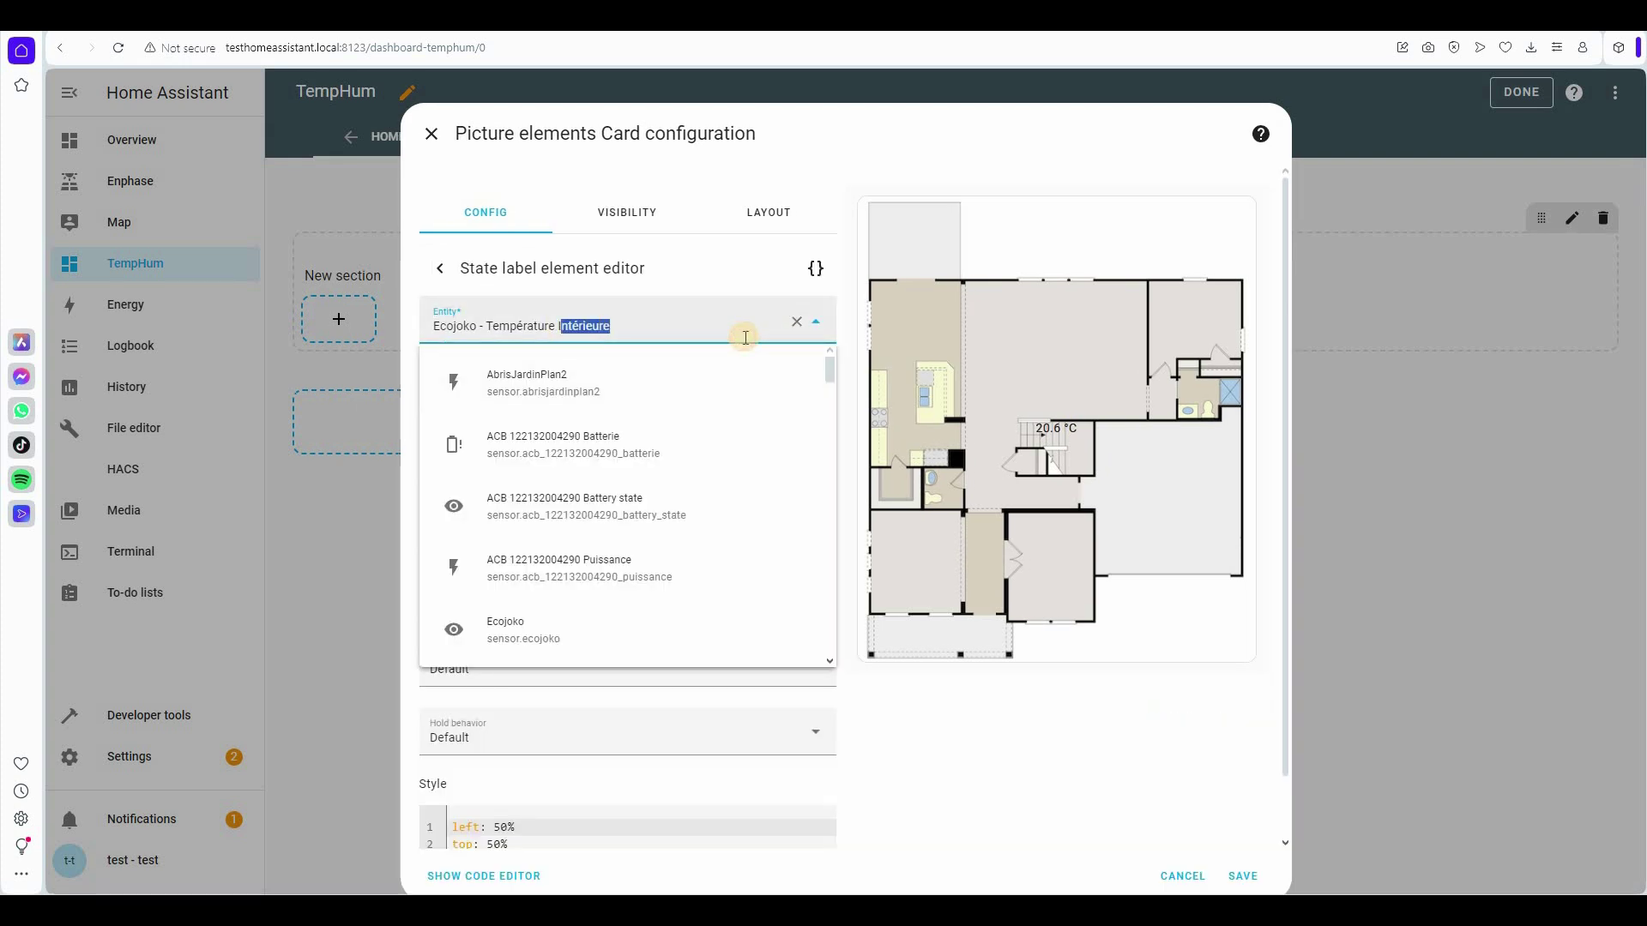
key(BackSpace)
click(600, 390)
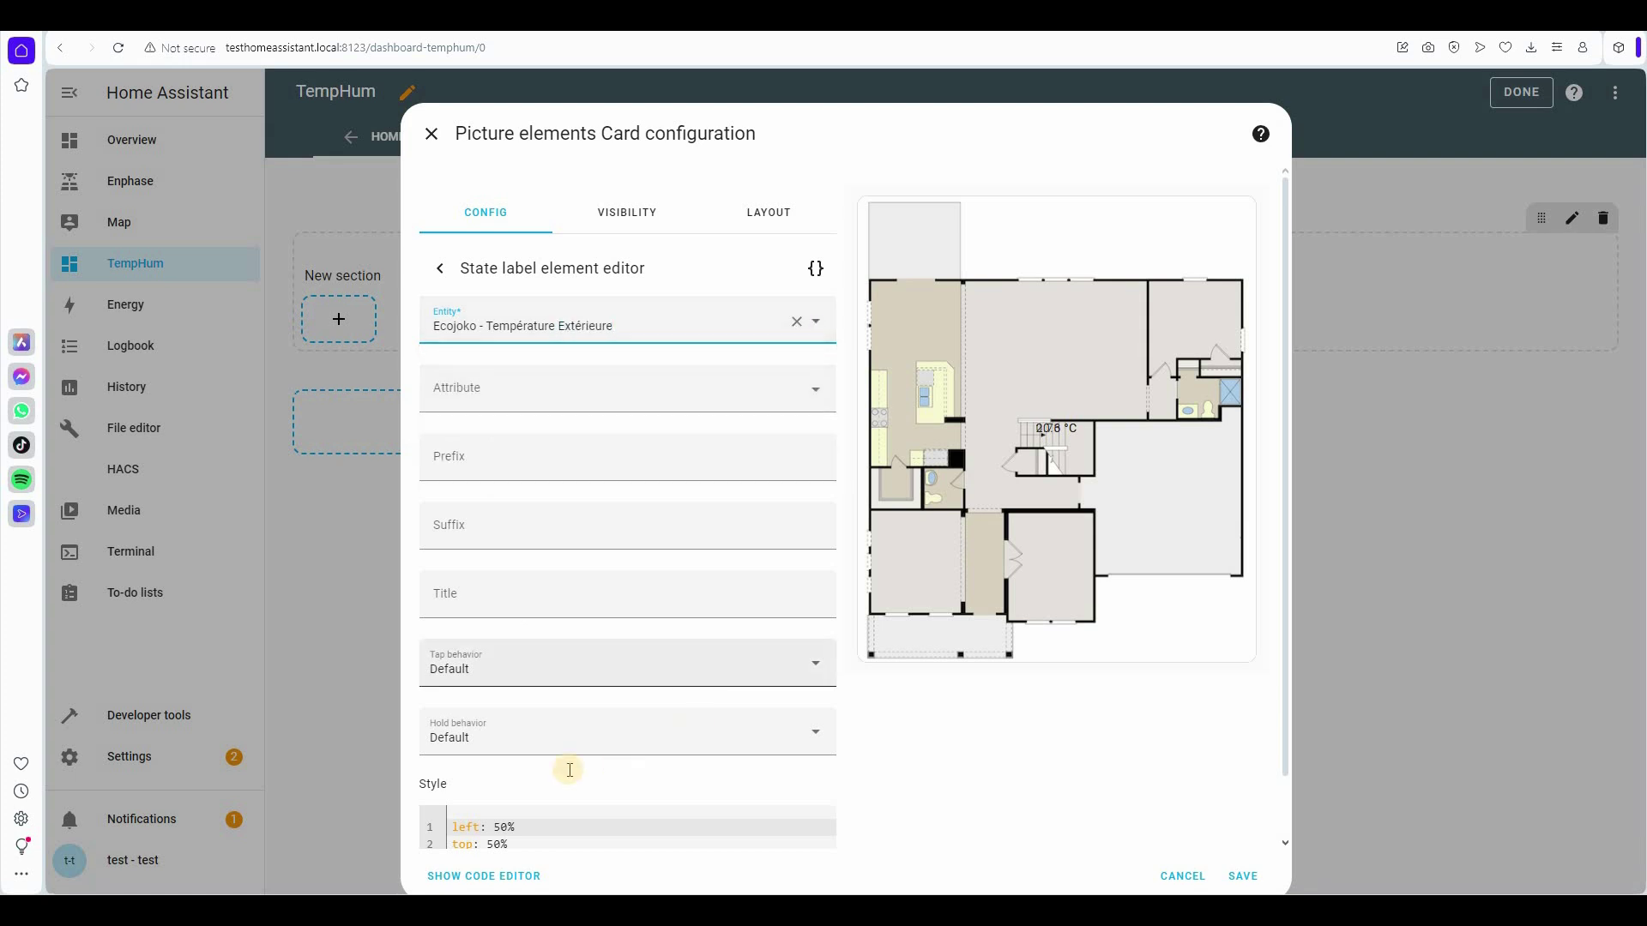
Step: Position the outdoor temperature label outside the house plan with its style set to left 80% and top 90%
scroll(493, 774, down, 1)
click(494, 775)
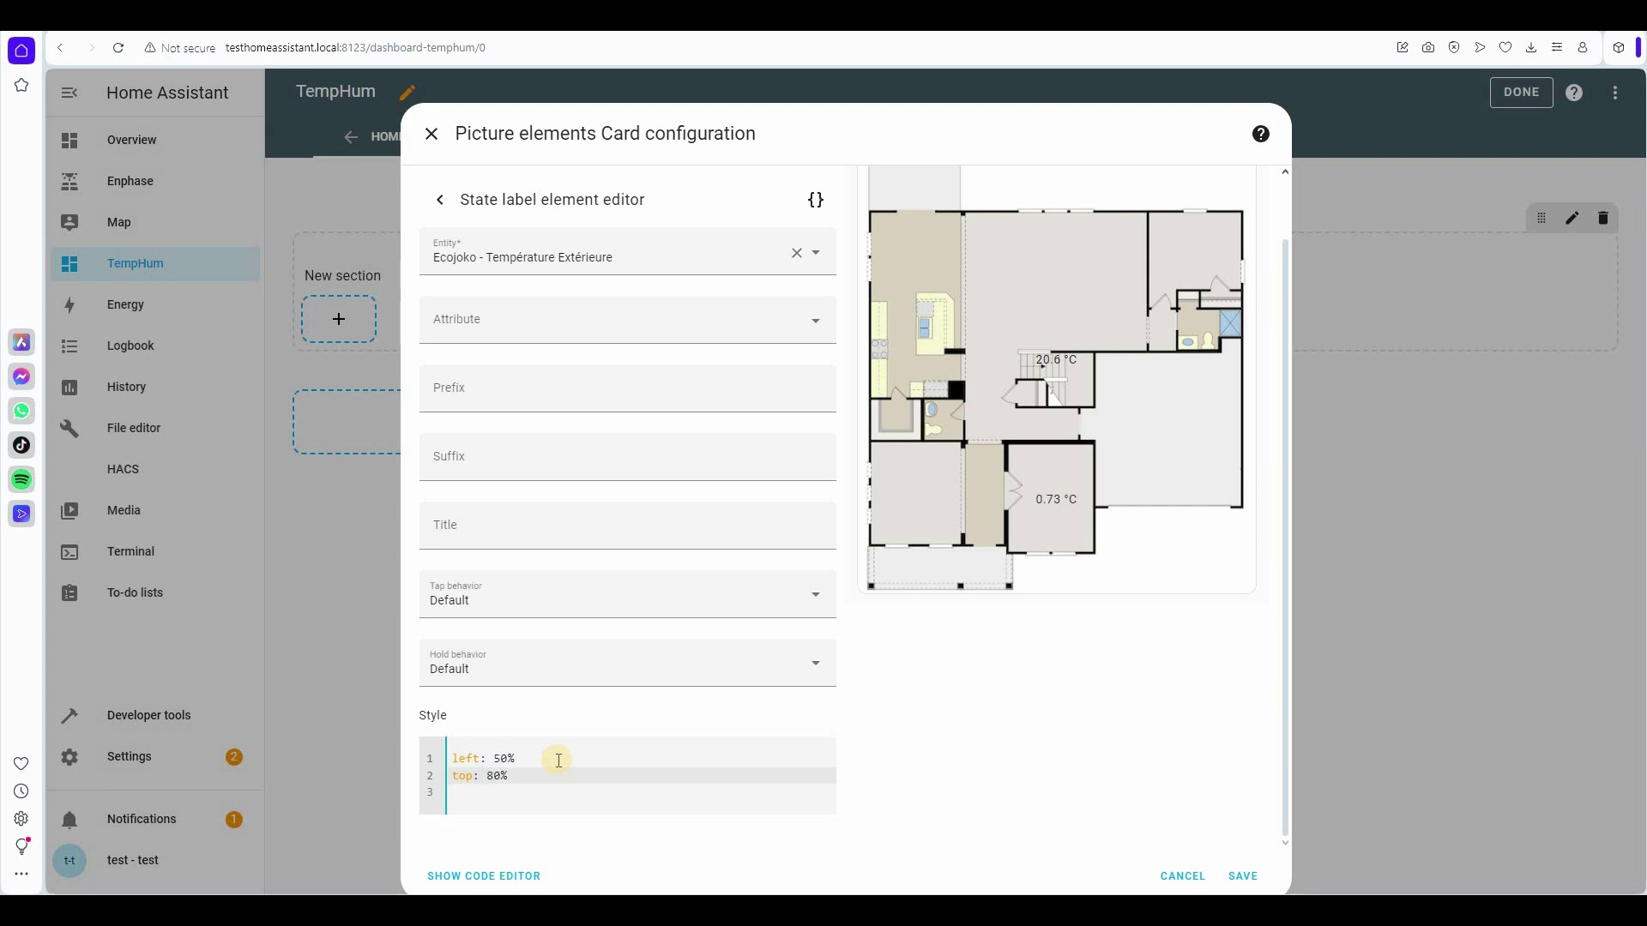
key(Up)
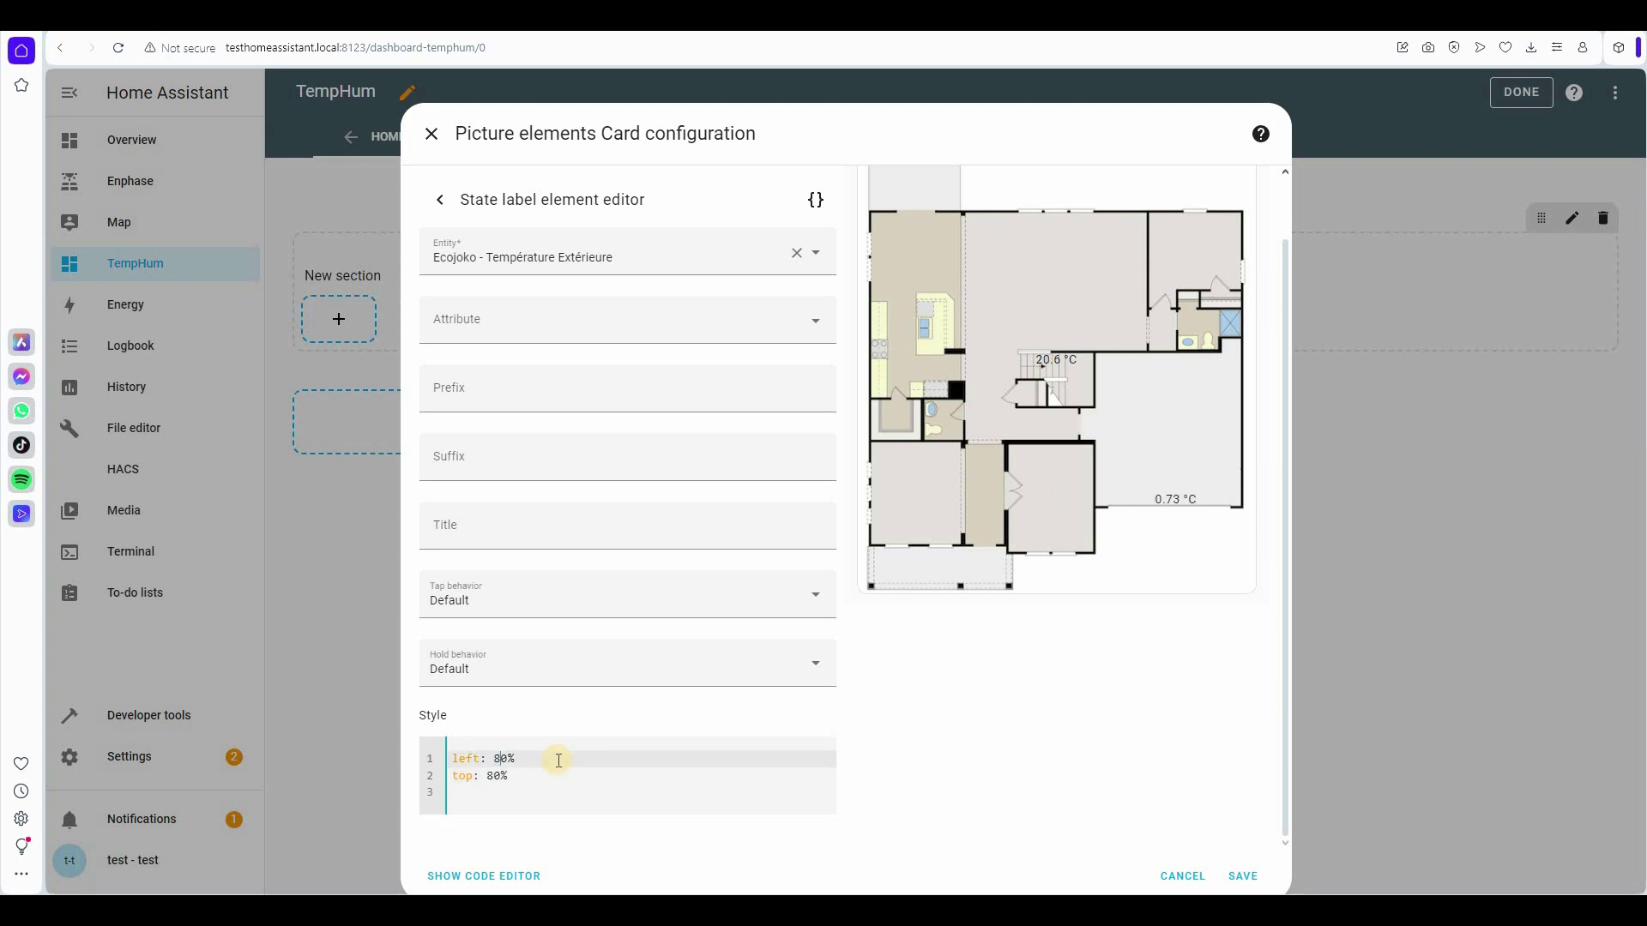
key(Down)
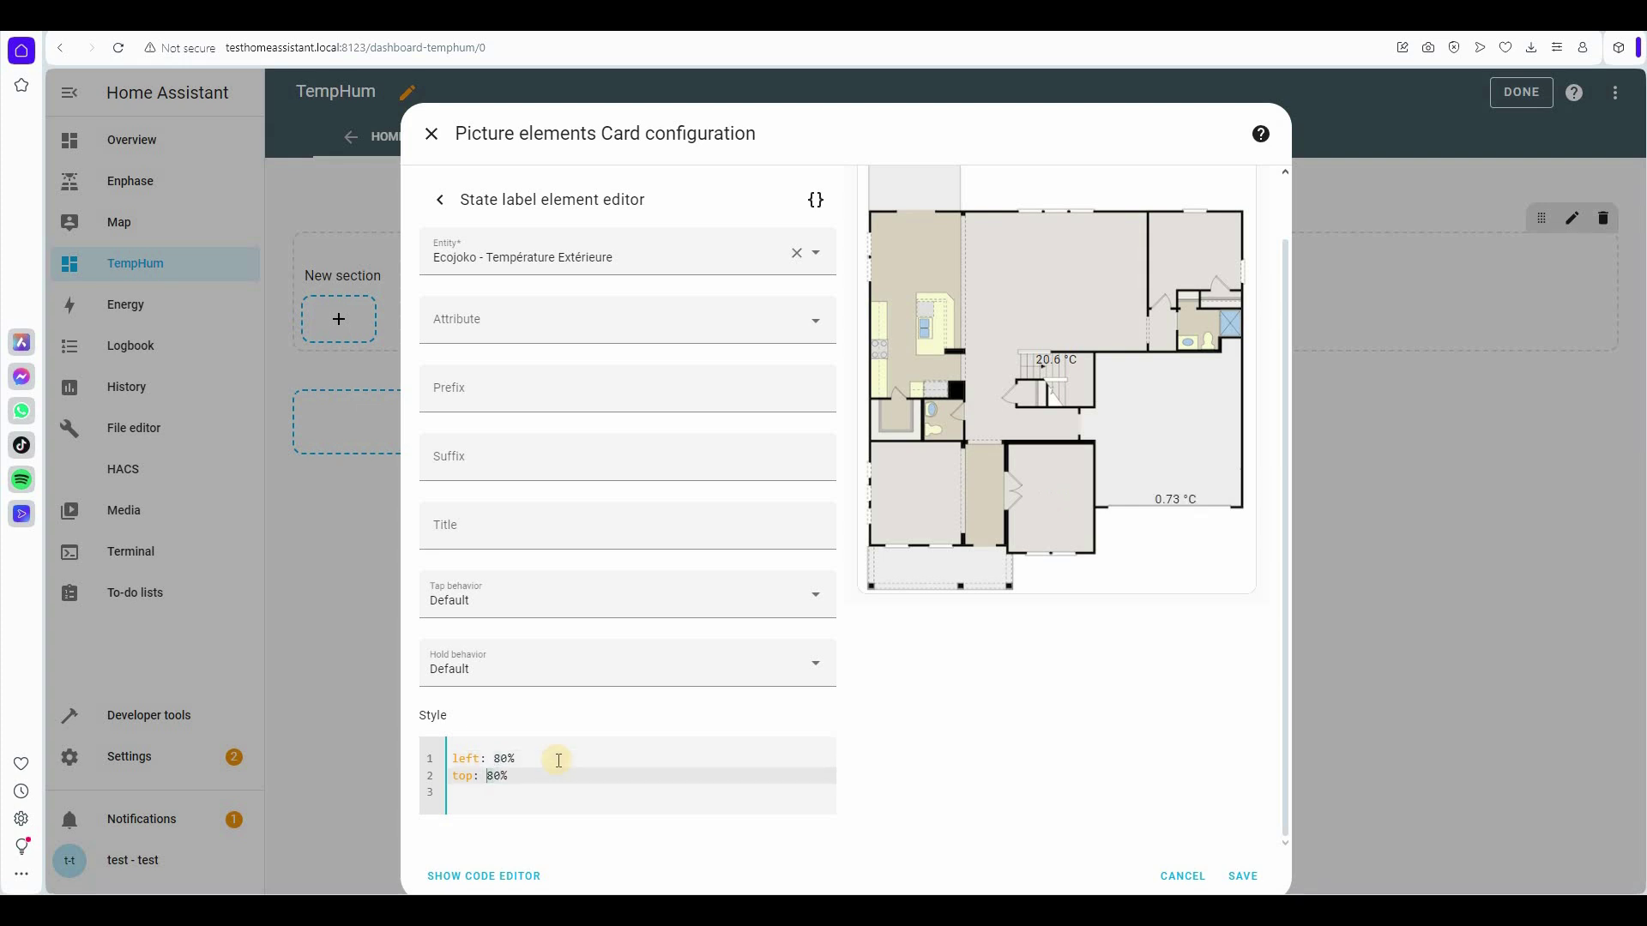
key(Delete)
text(9)
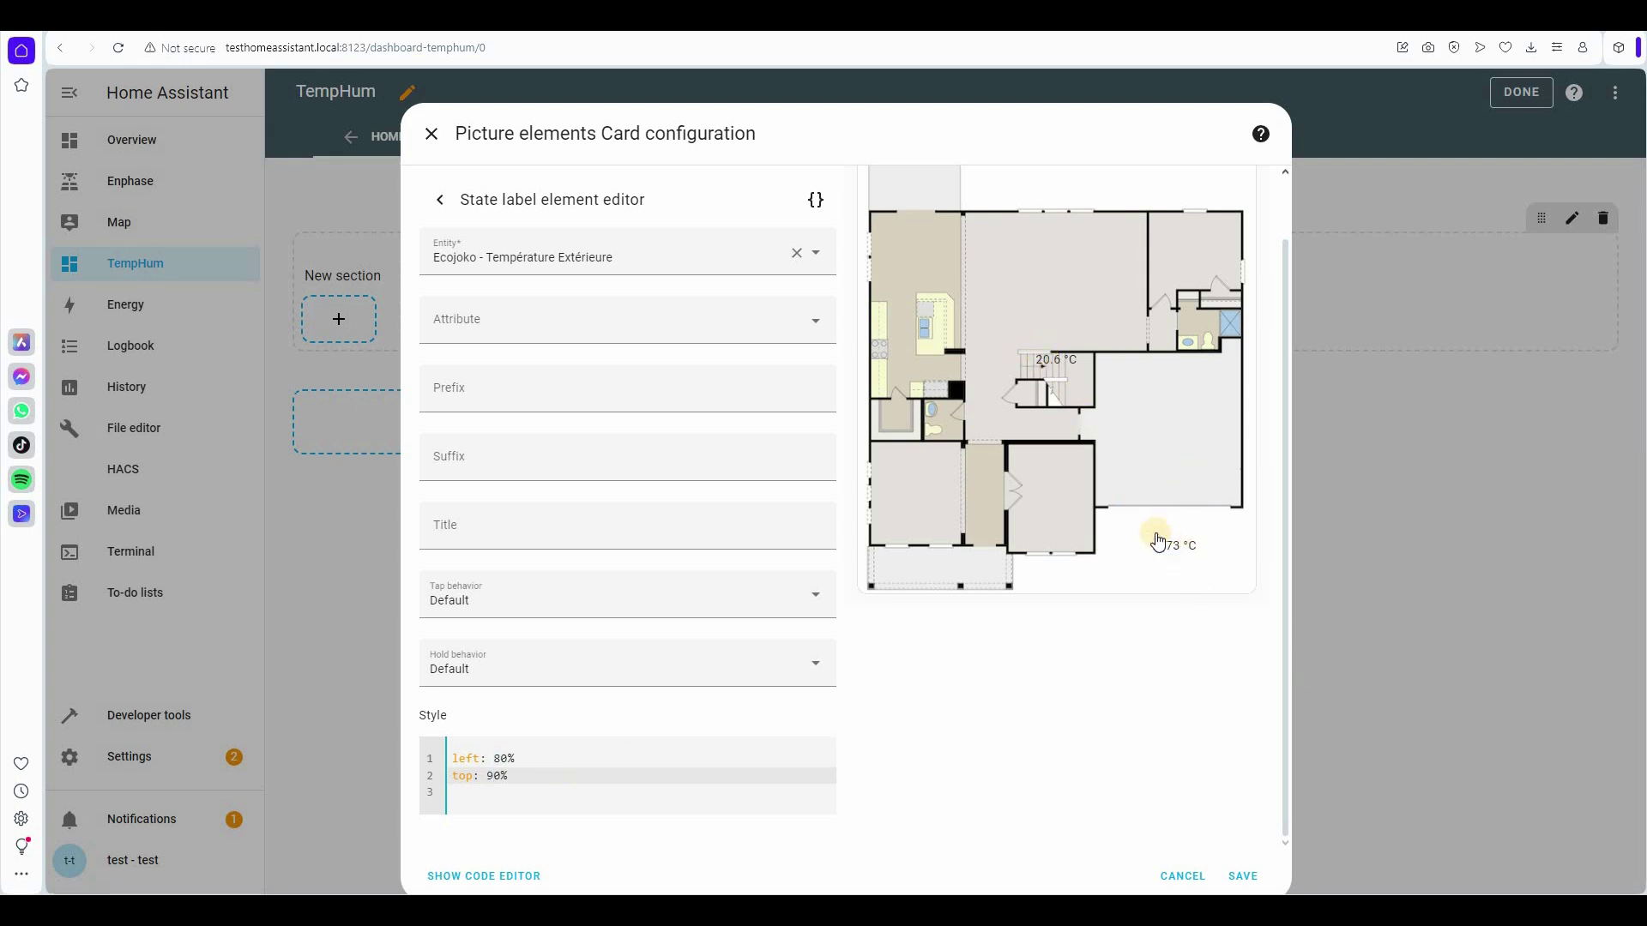
click(439, 200)
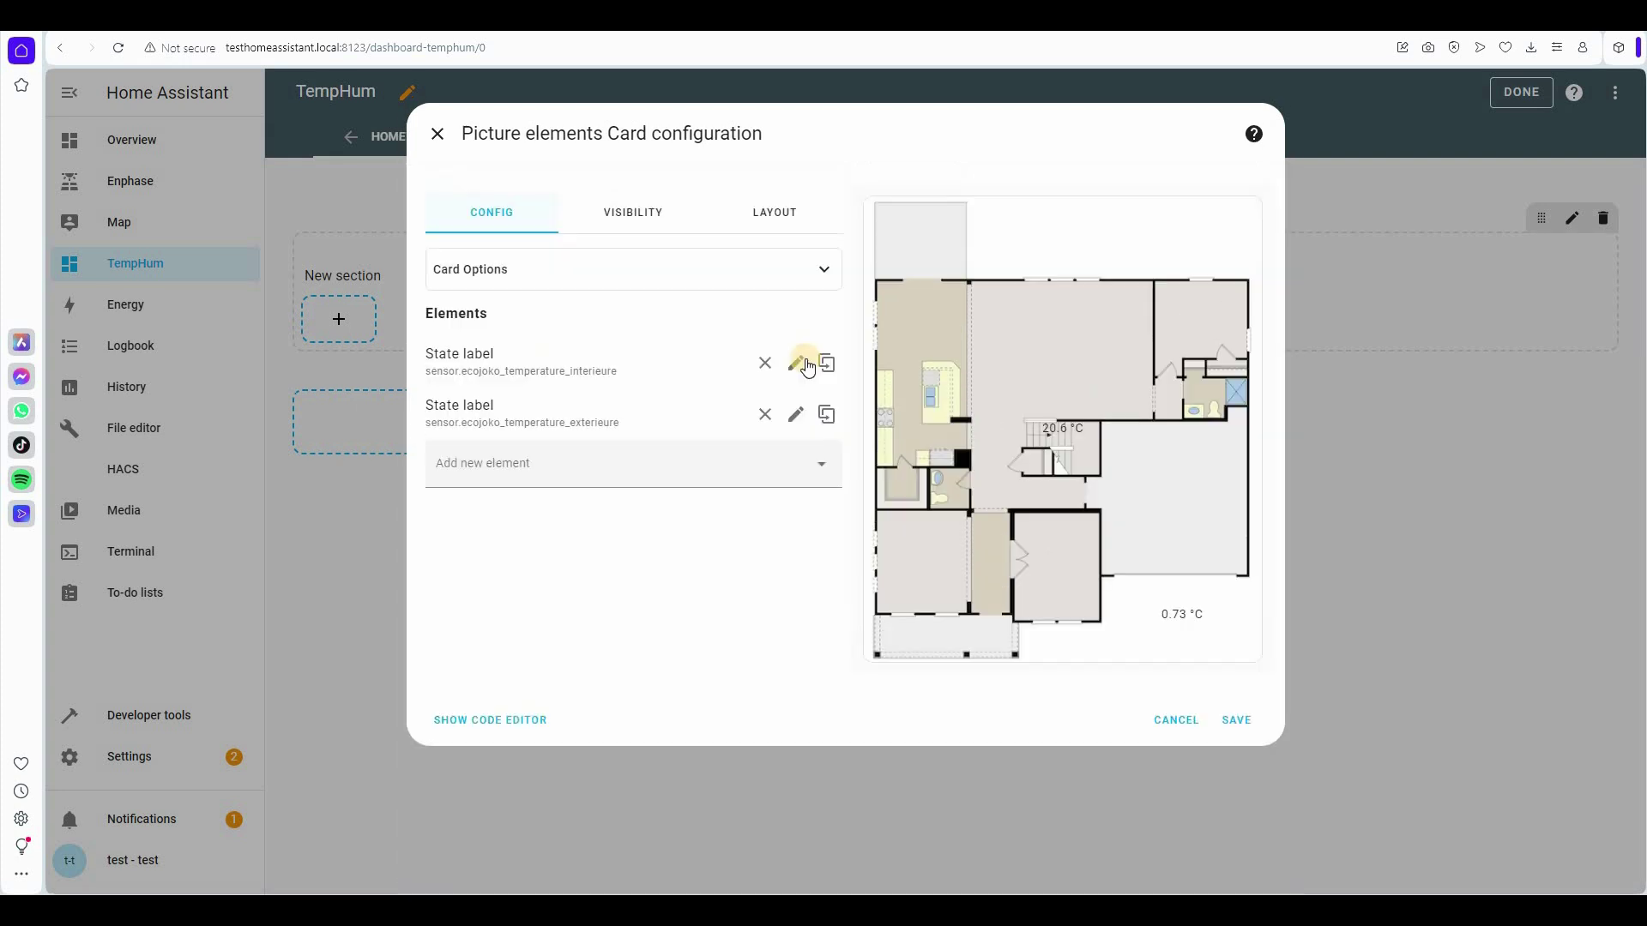
Step: Set the indoor temperature label's top position to 40% and give it the prefix "T: "
click(794, 367)
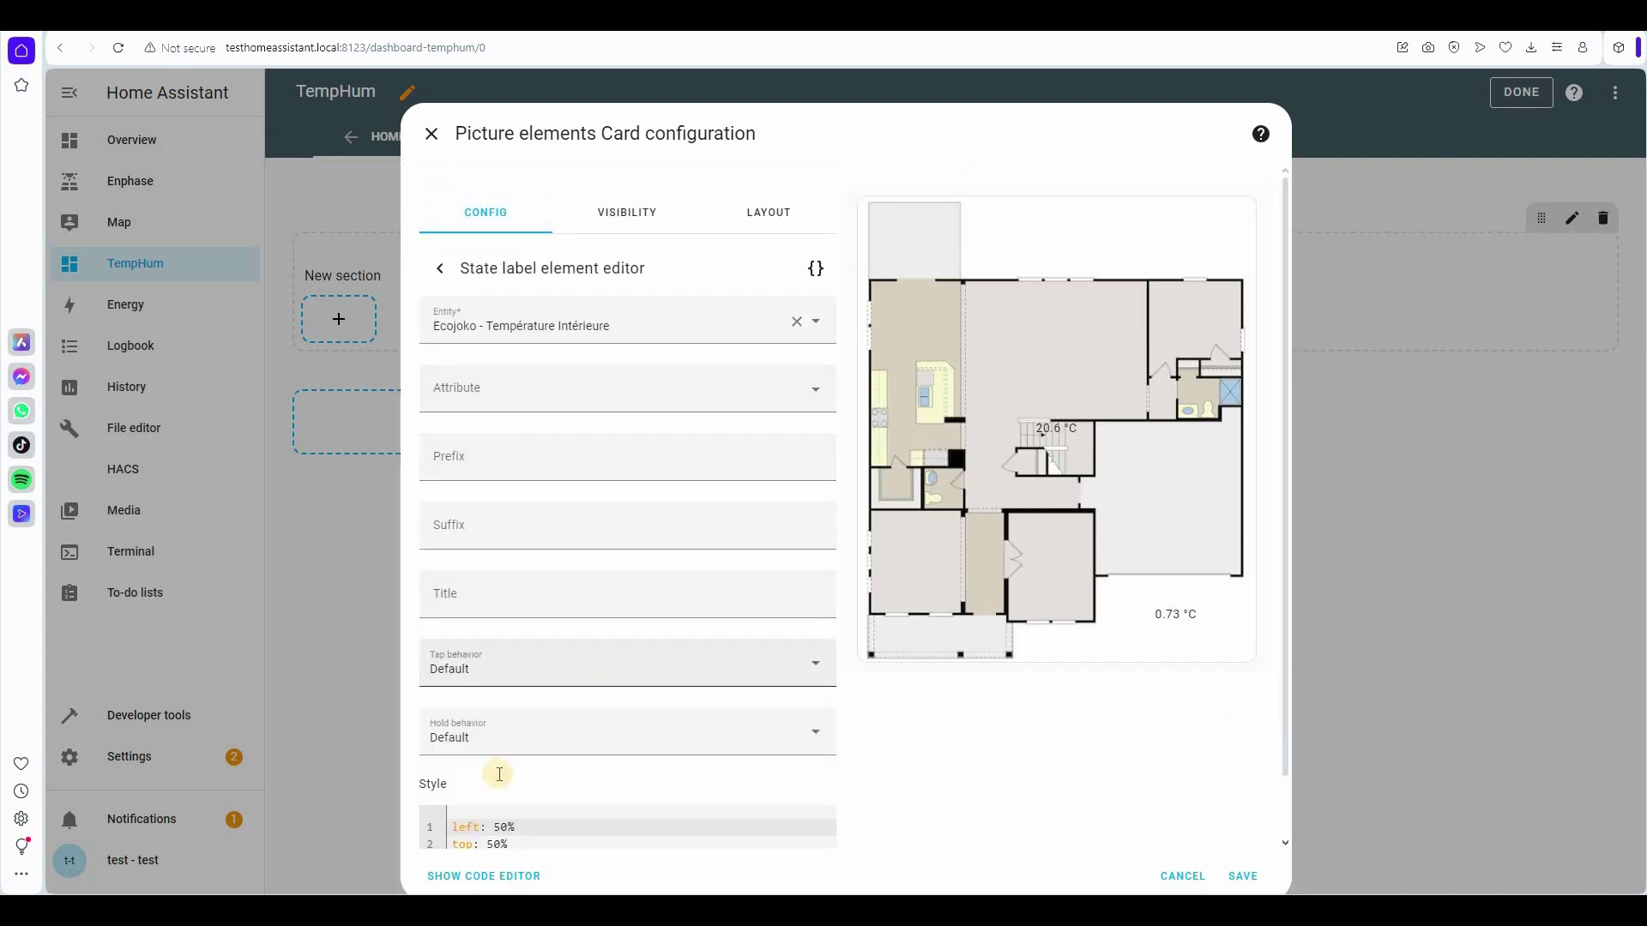
scroll(533, 720, down, 1)
key(Down)
key(BackSpace)
text(4)
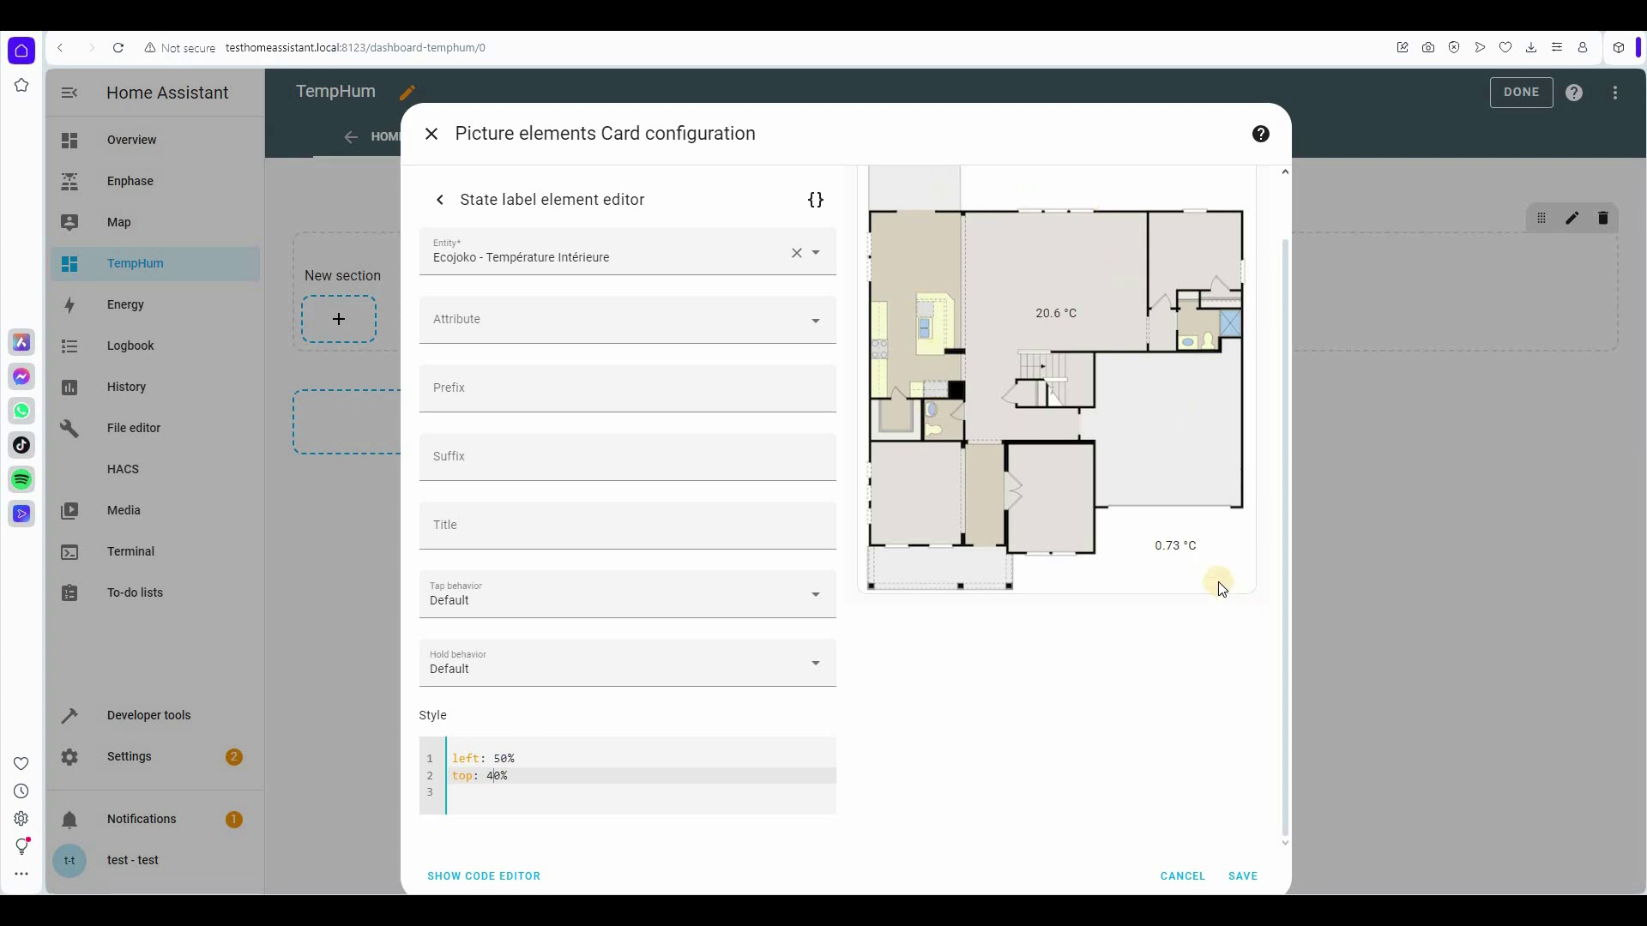
click(483, 389)
text(T:)
click(440, 199)
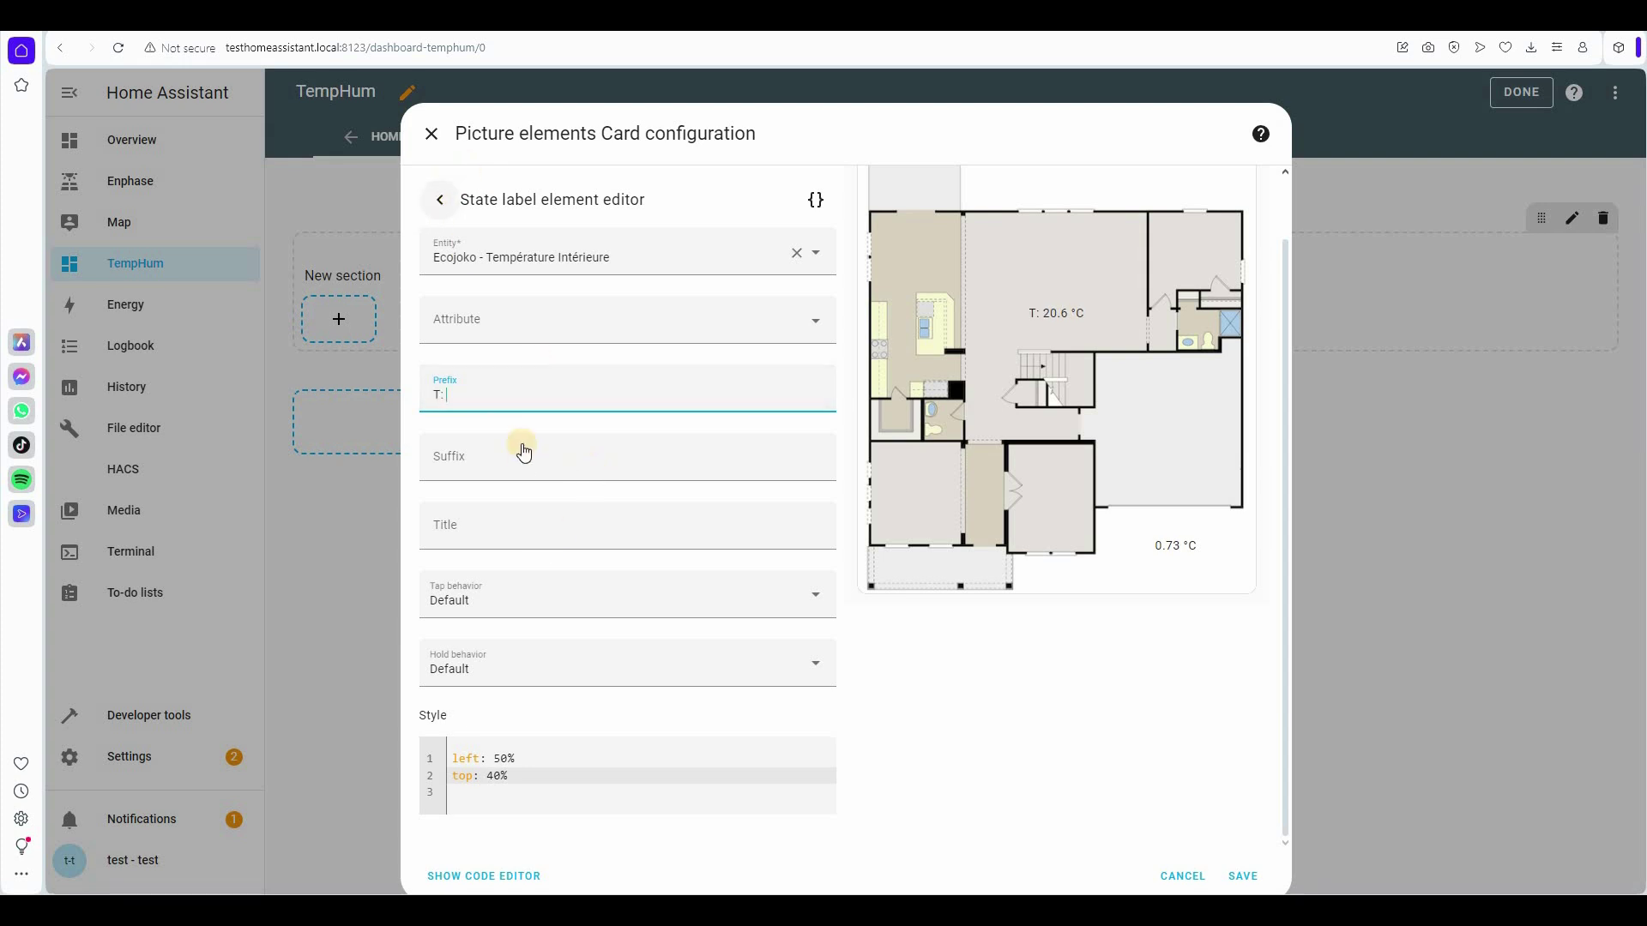
Step: Give the outdoor temperature label the prefix "T: "
click(690, 455)
click(466, 414)
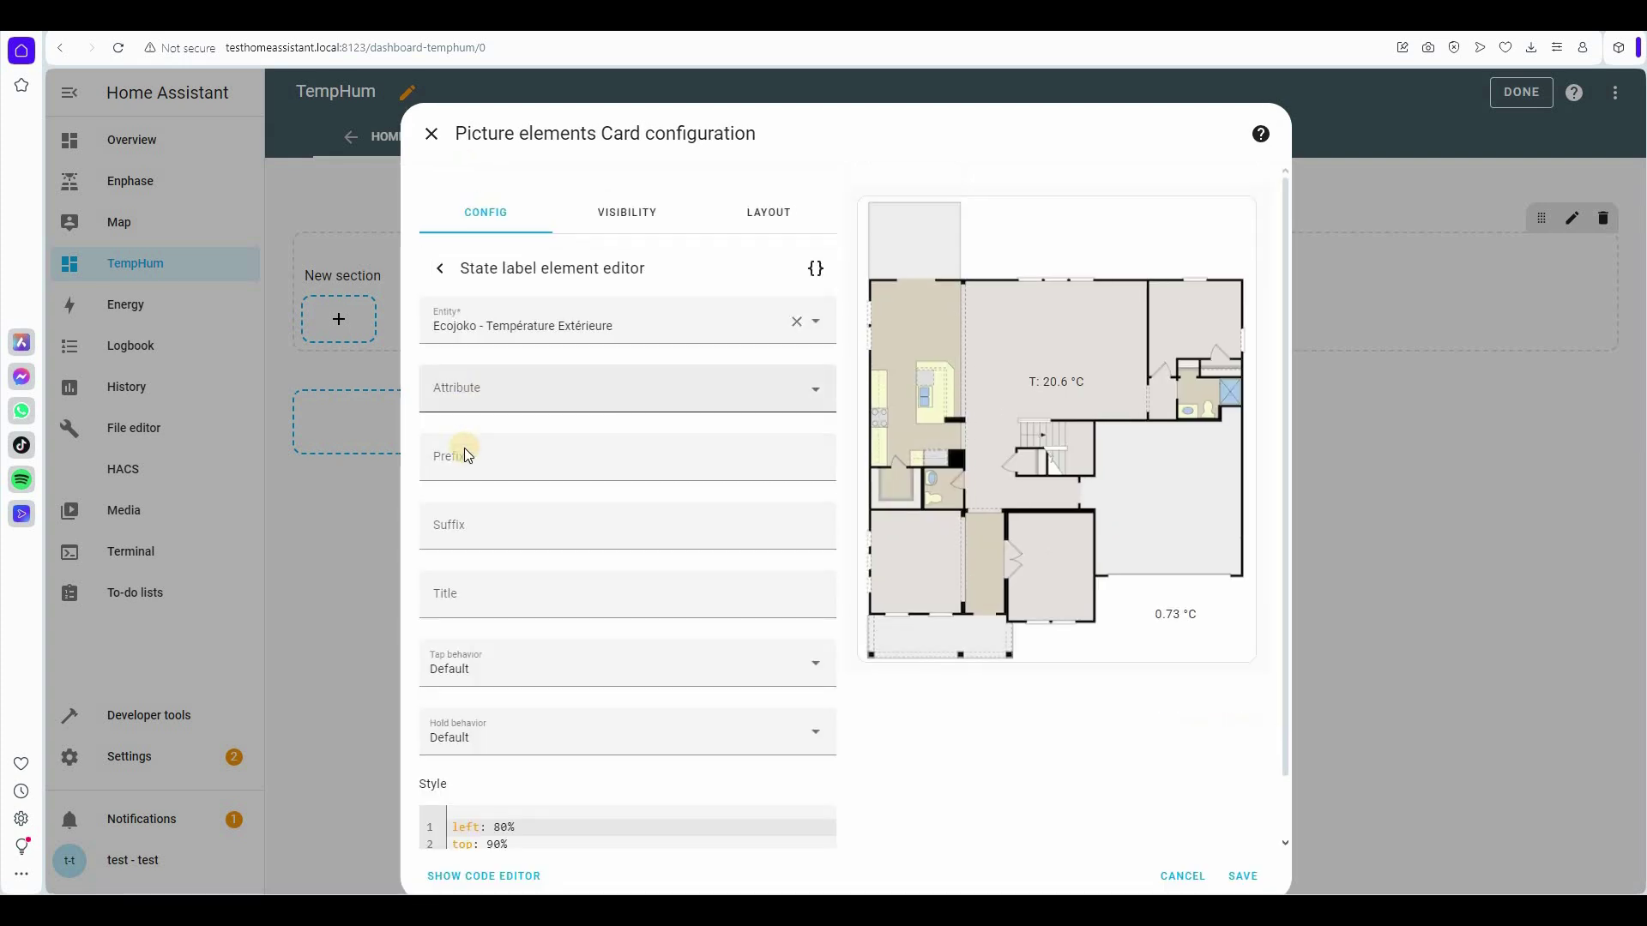
click(464, 447)
text(T:)
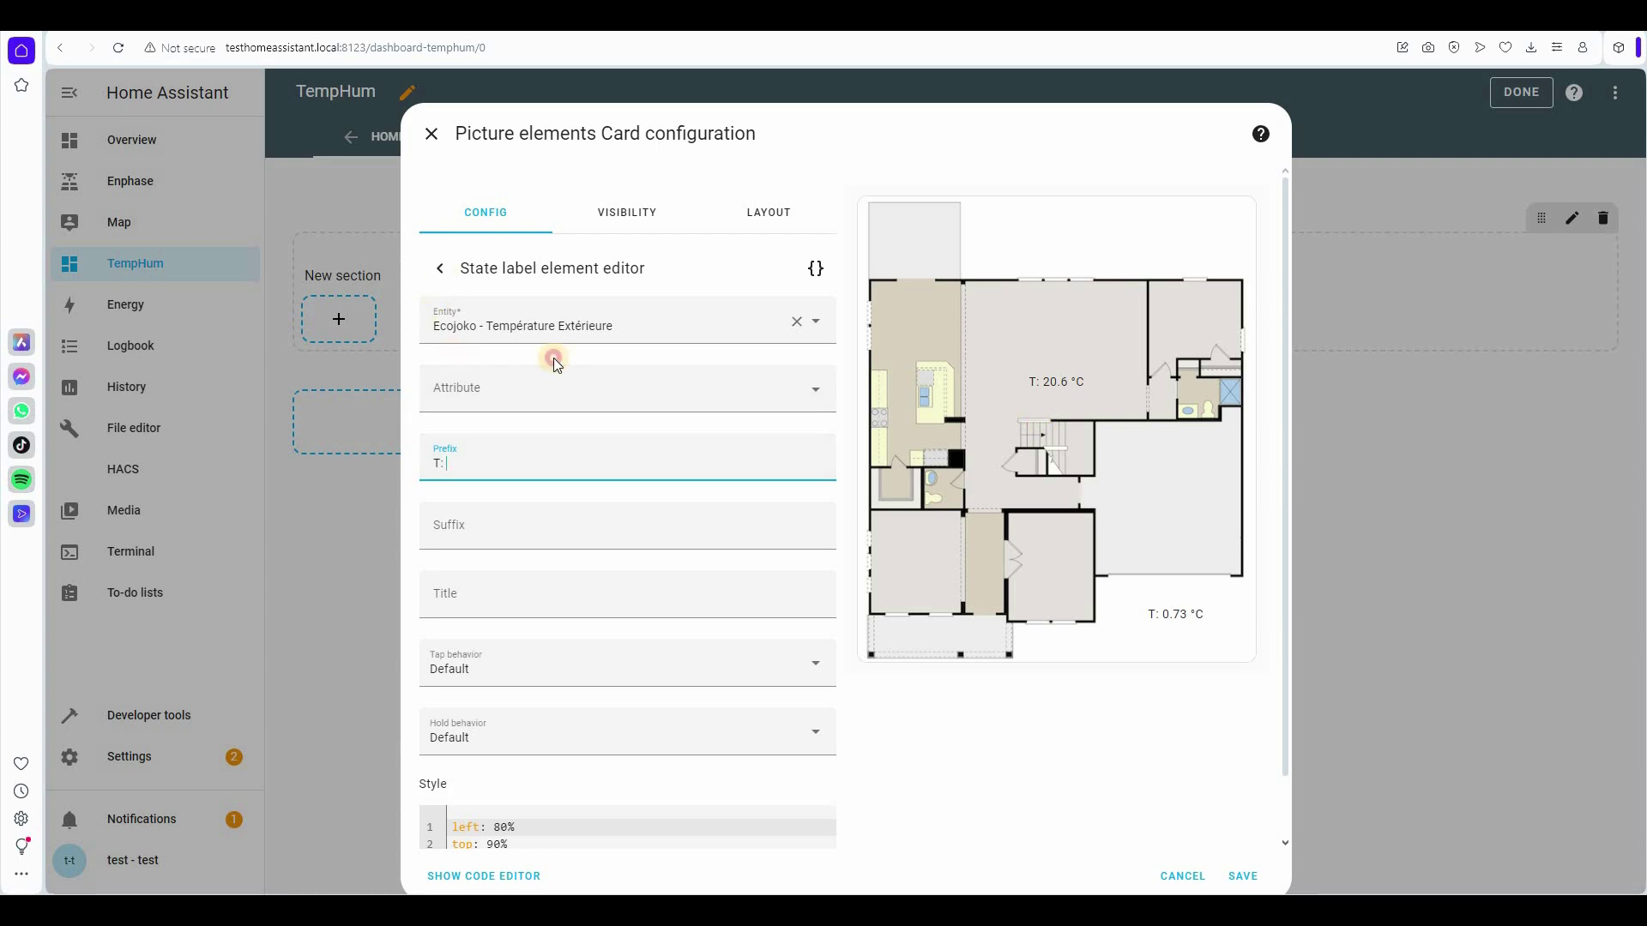
Step: Add a third State label to the floor plan card and set its entity to Ecojoko - Humidité Intérieure
click(690, 485)
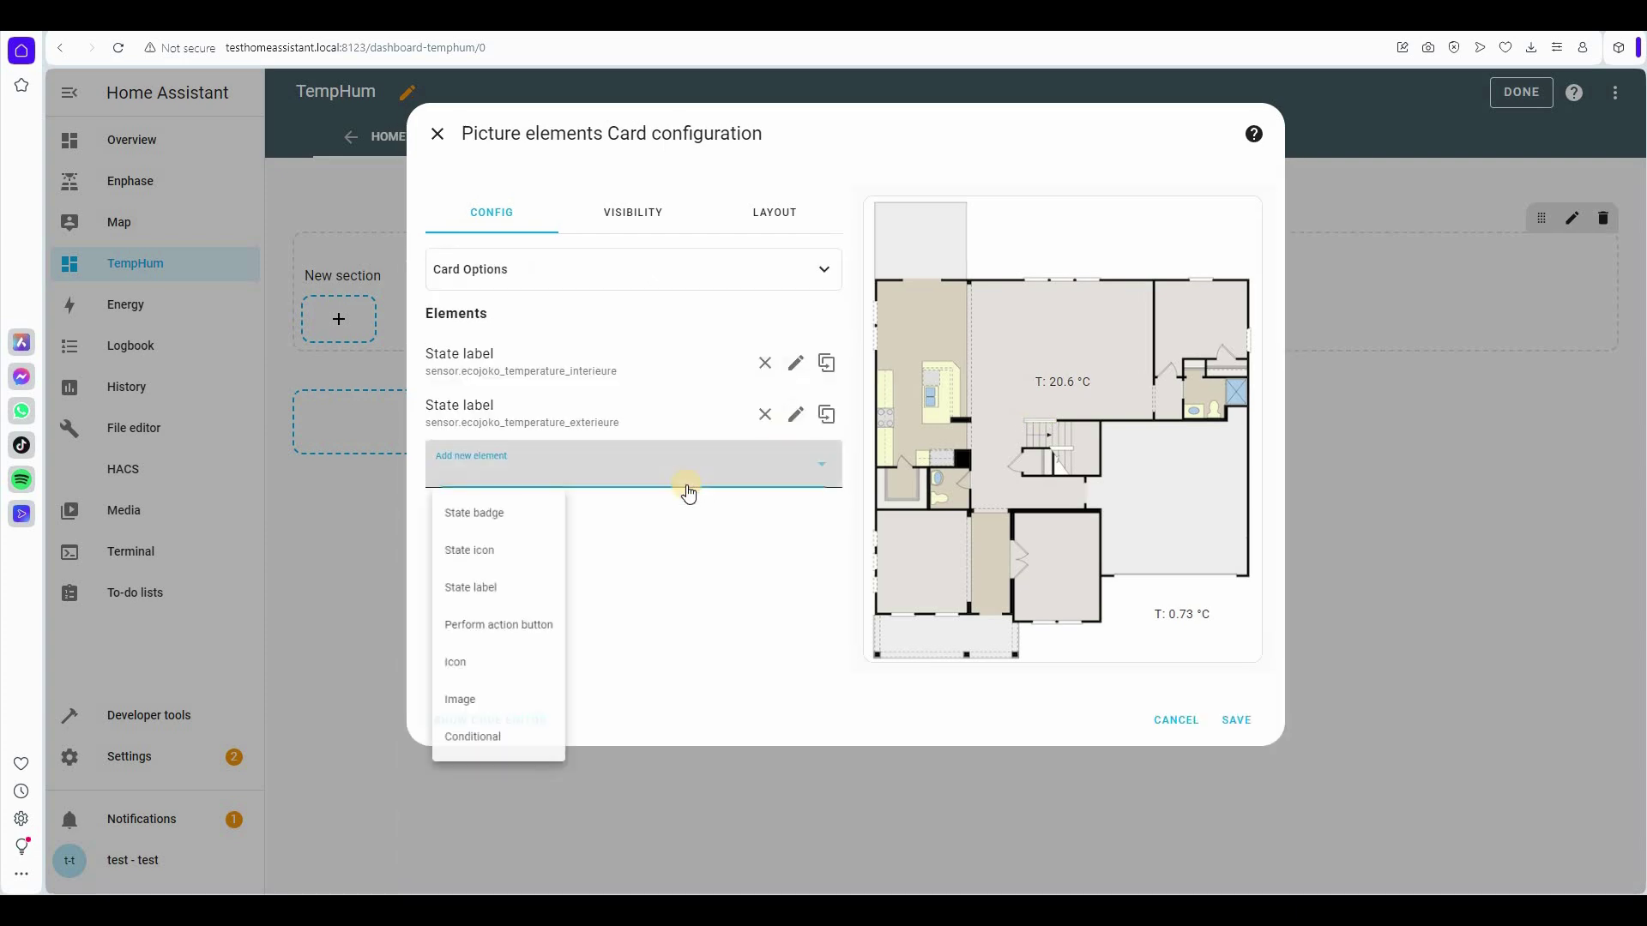
click(468, 601)
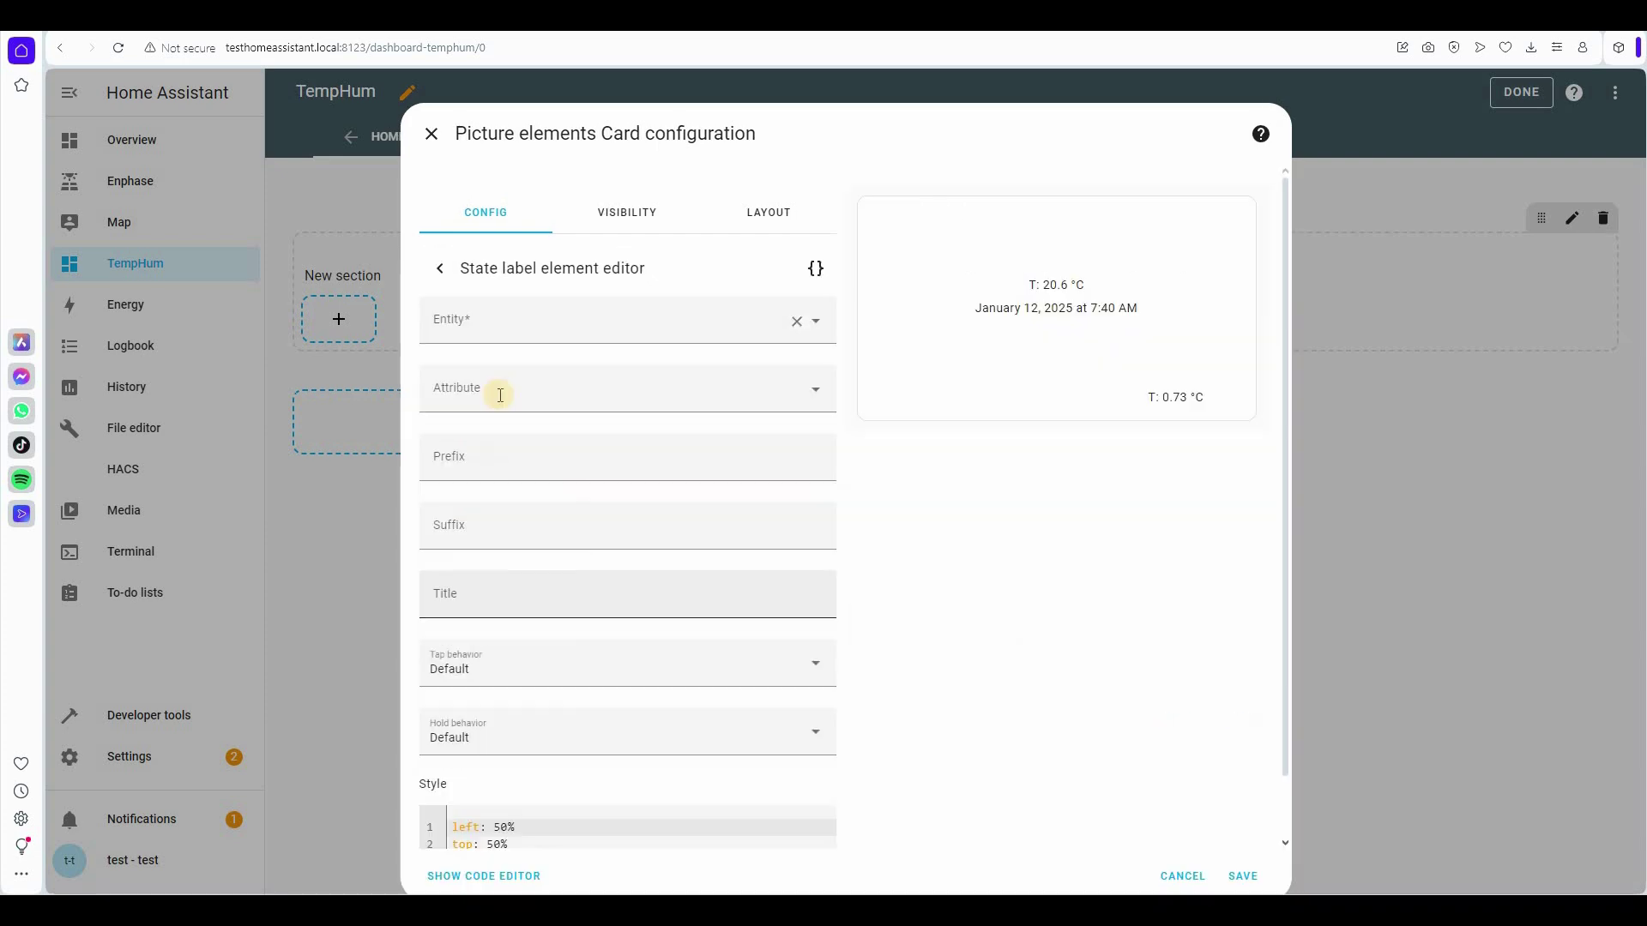
click(500, 388)
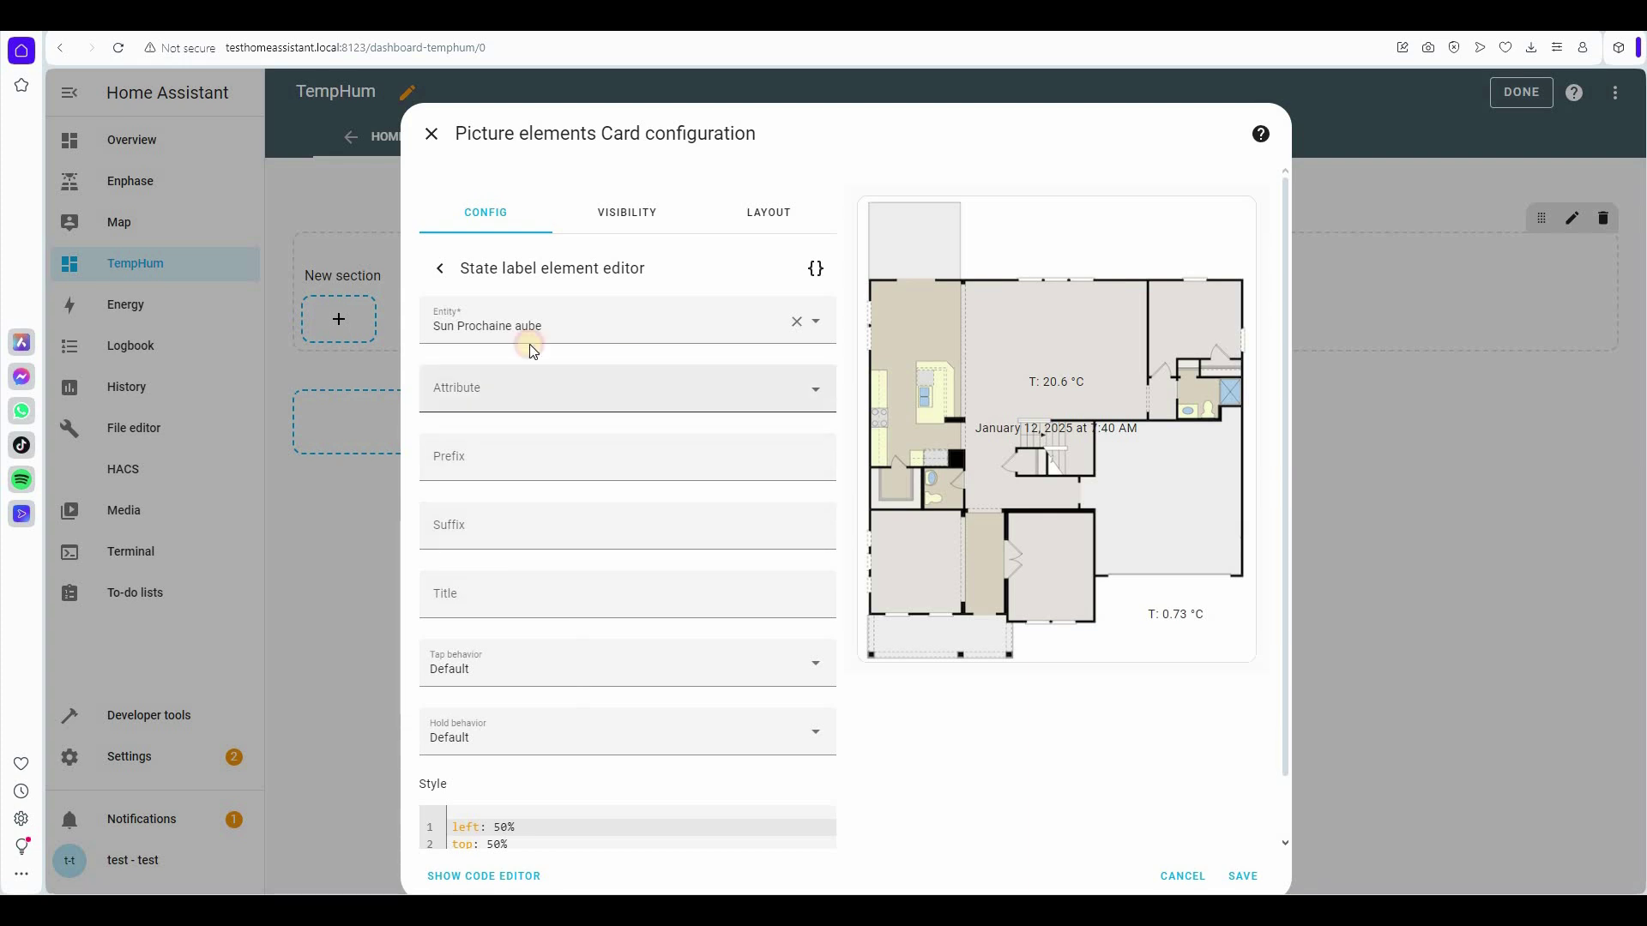
click(822, 322)
click(814, 323)
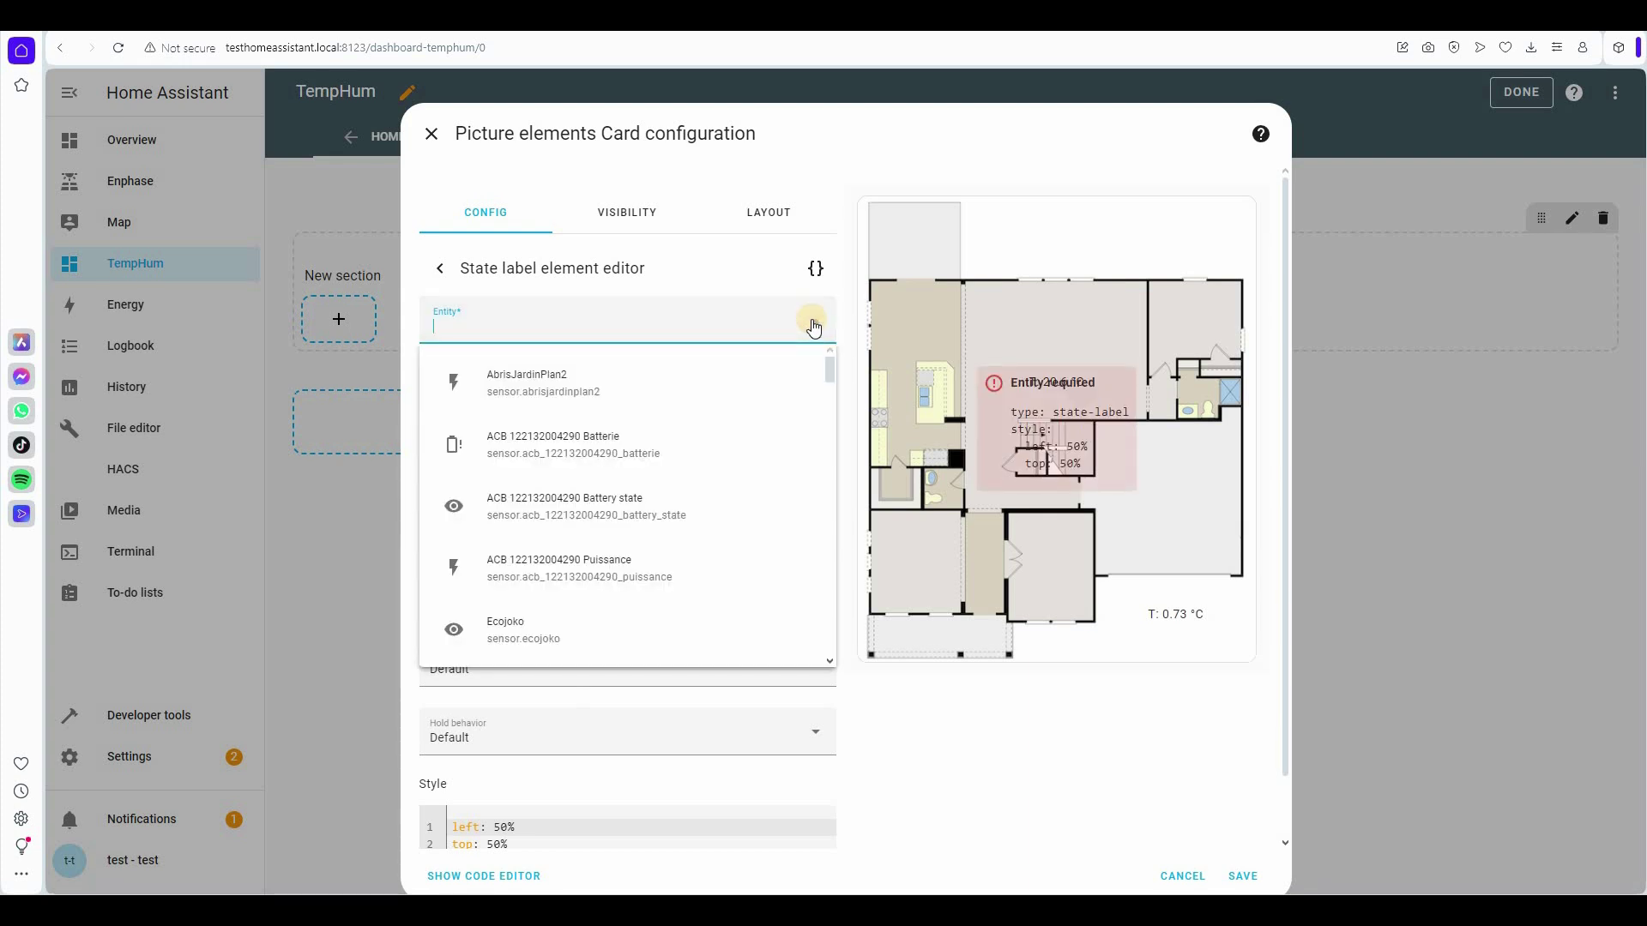
text(ecojoko)
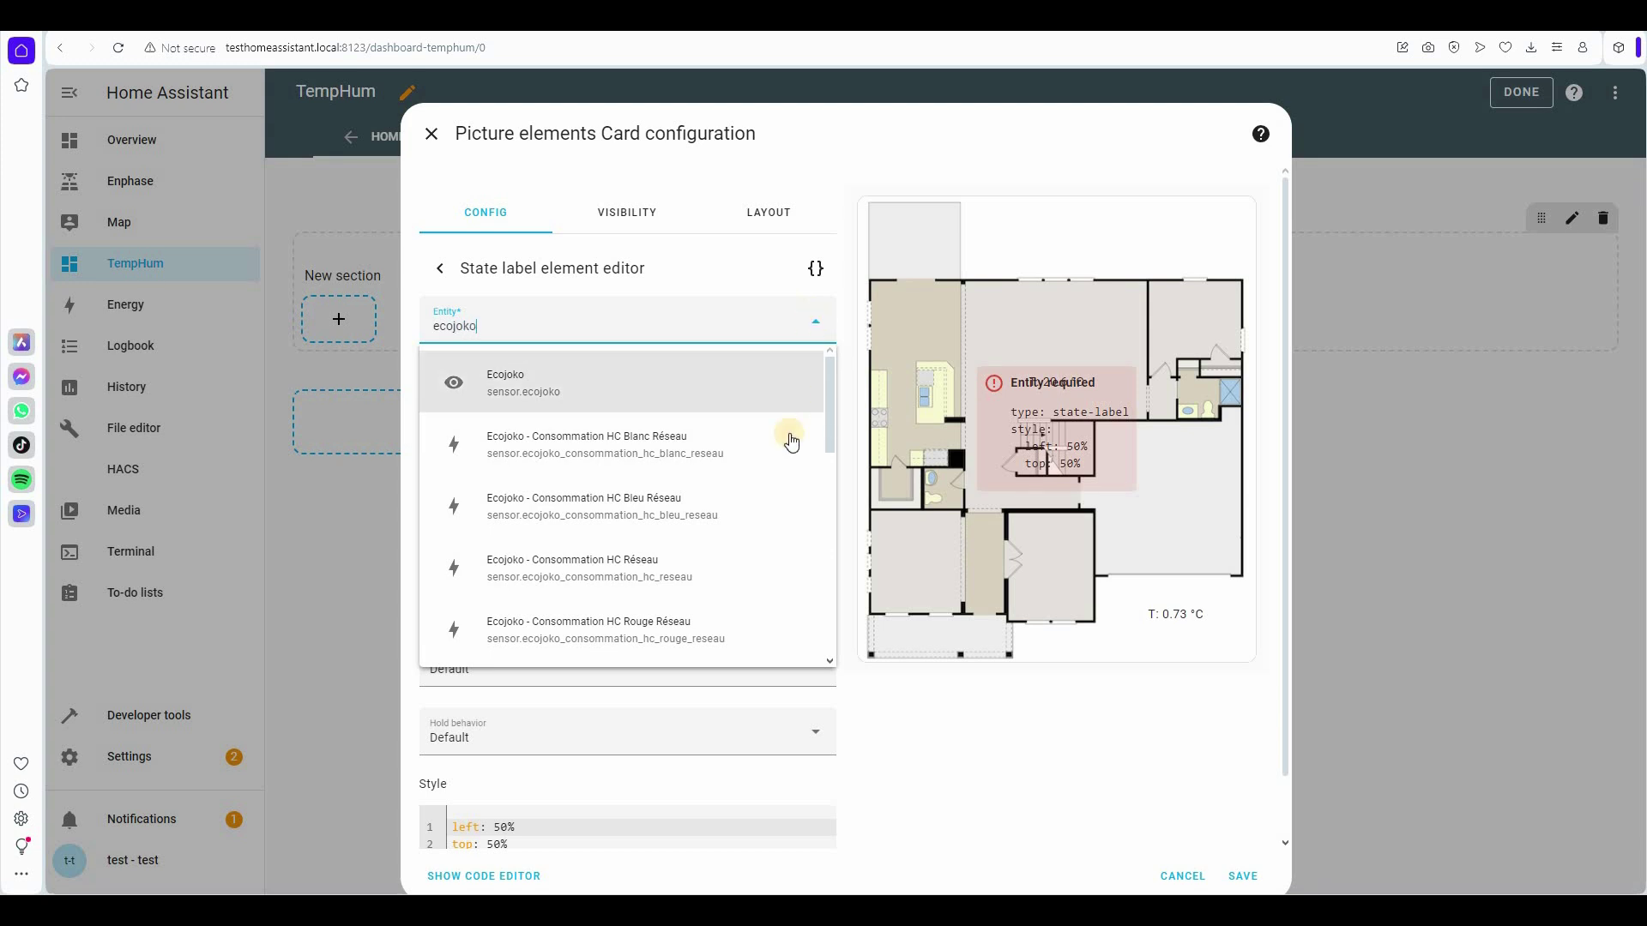
scroll(639, 548, down, 6)
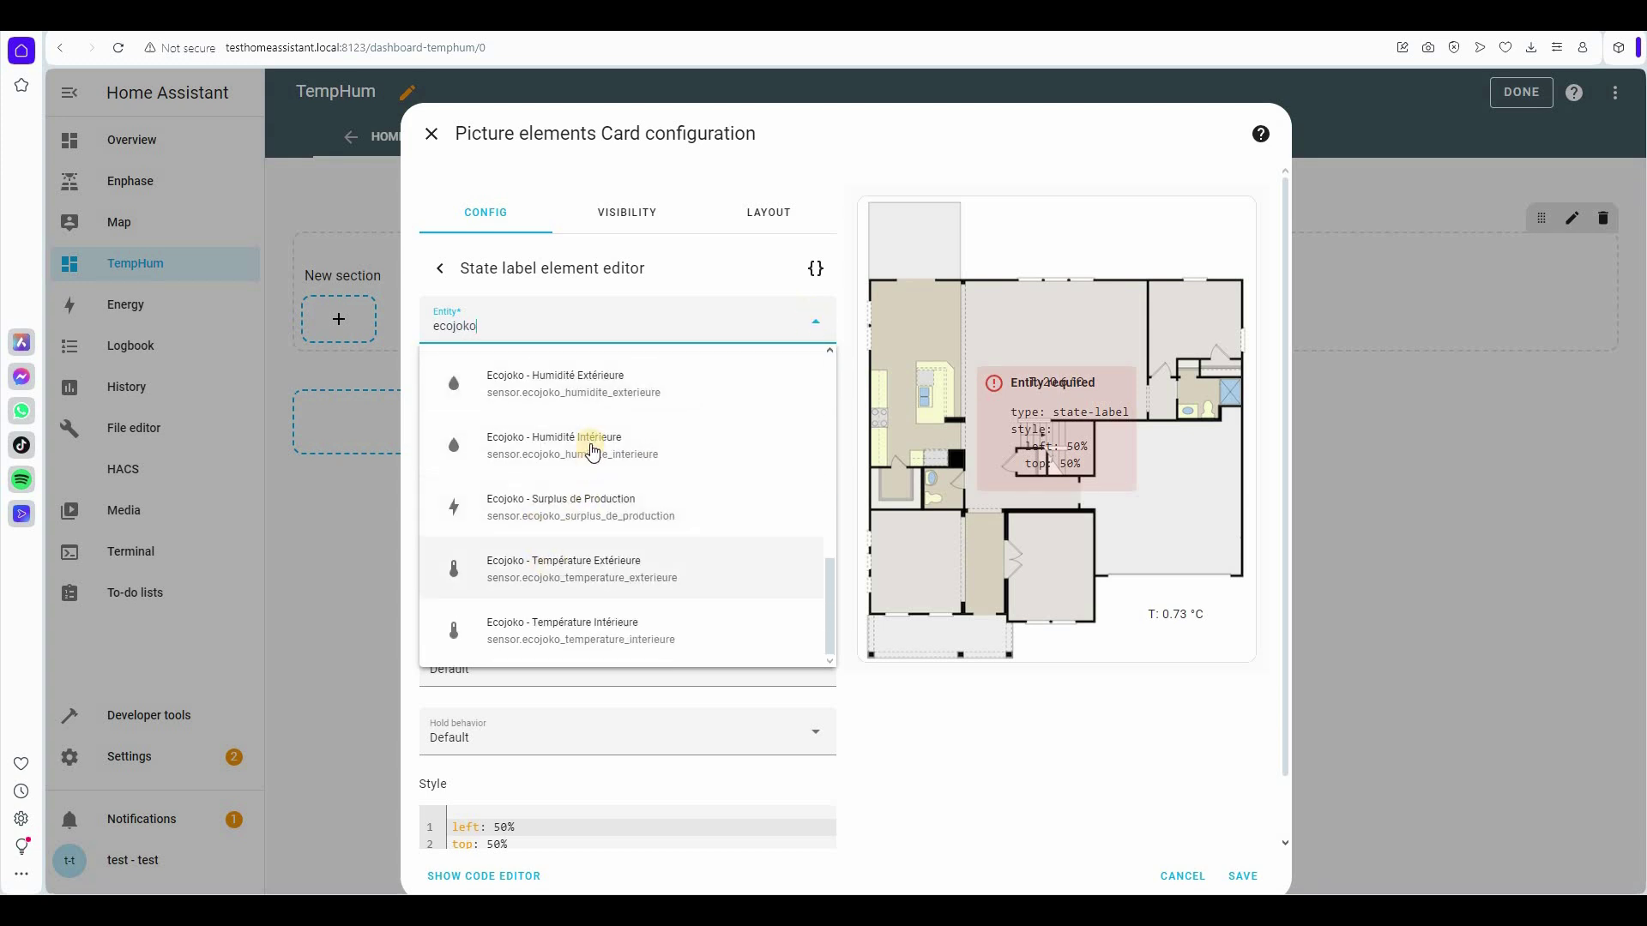
click(572, 436)
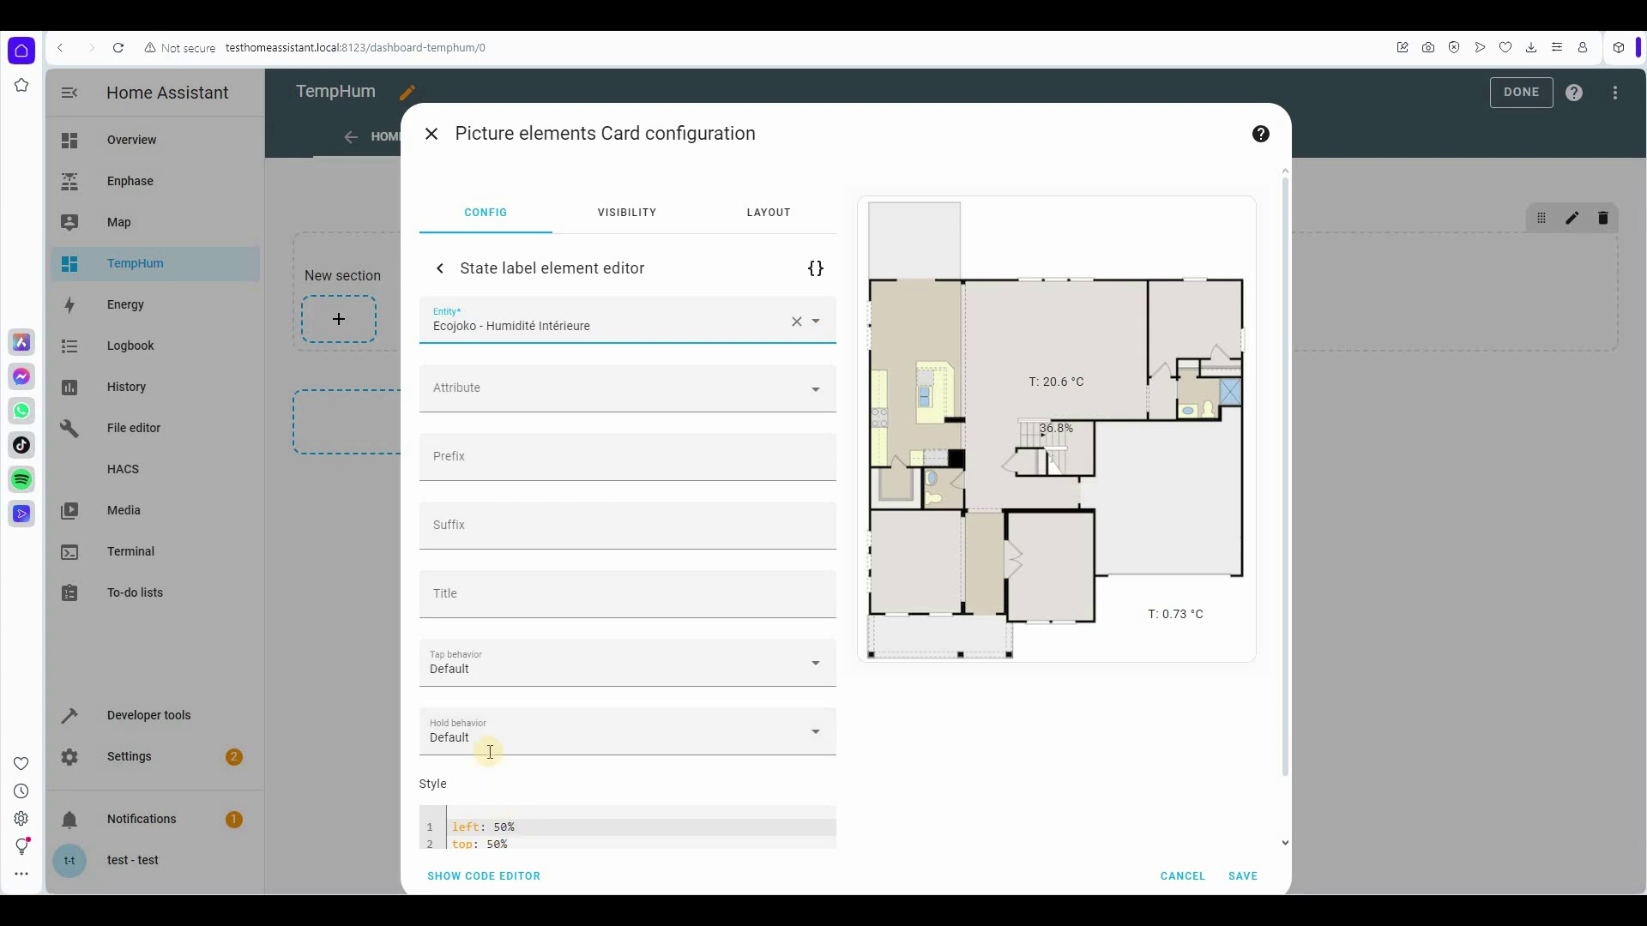
Step: Set the indoor humidity label's top position to 45% and give it the prefix "H: "
scroll(502, 802, down, 1)
click(537, 731)
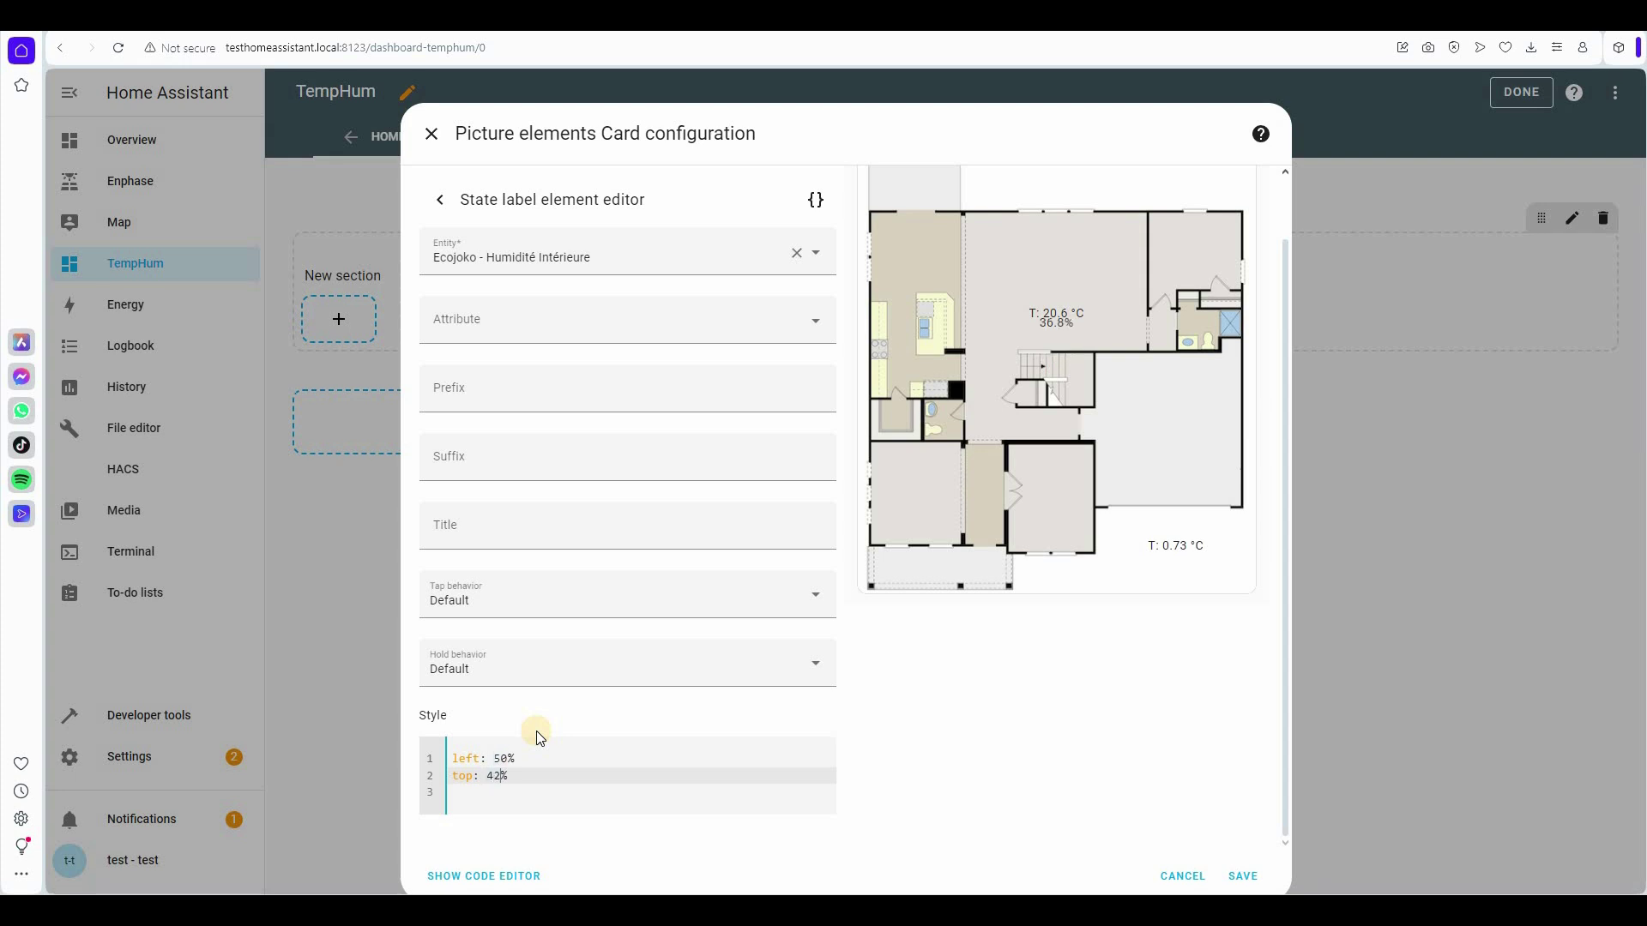
key(BackSpace)
text(5)
click(463, 387)
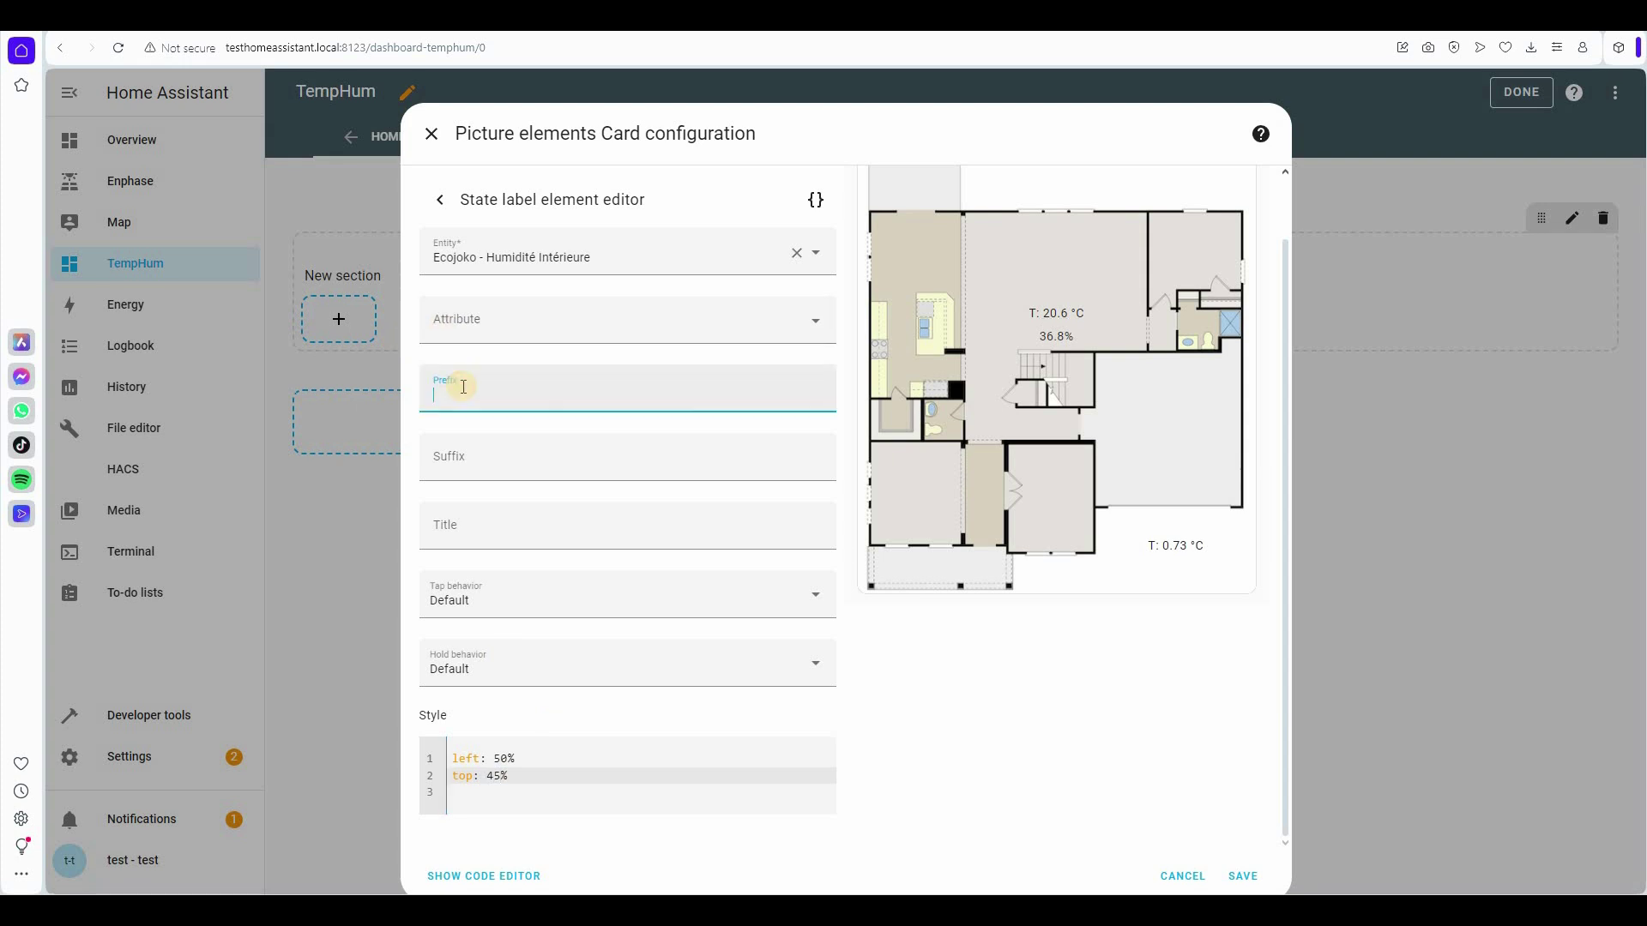
text(H:)
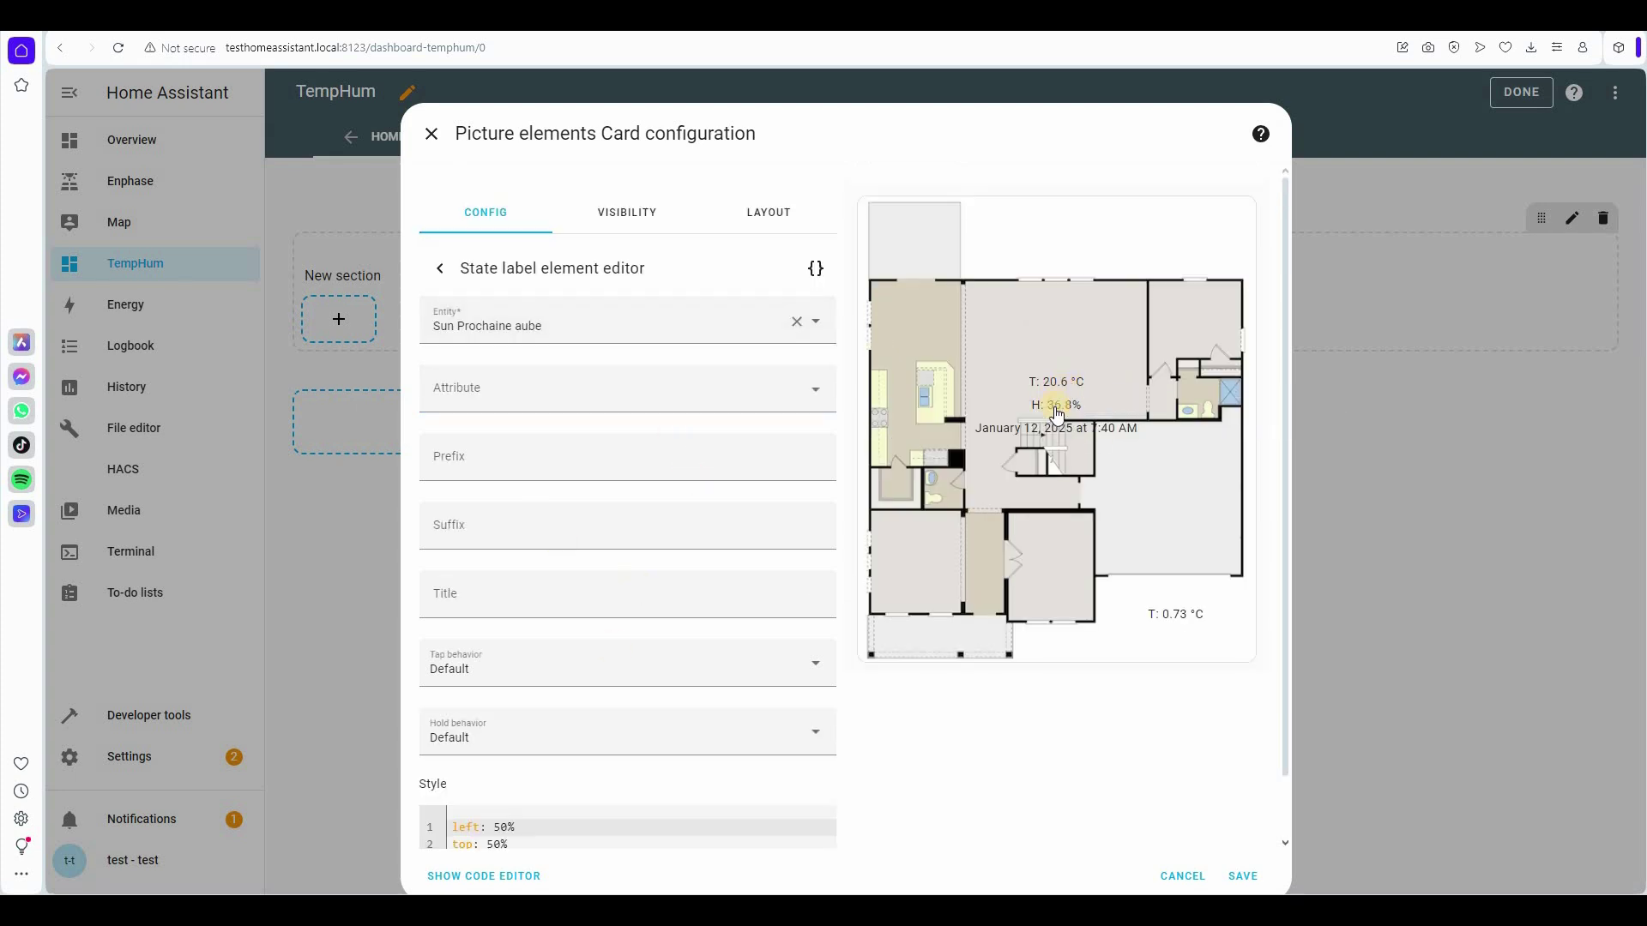
Step: Add a fourth State label and set its entity to Ecojoko - Humidité Extérieure
click(796, 322)
click(675, 324)
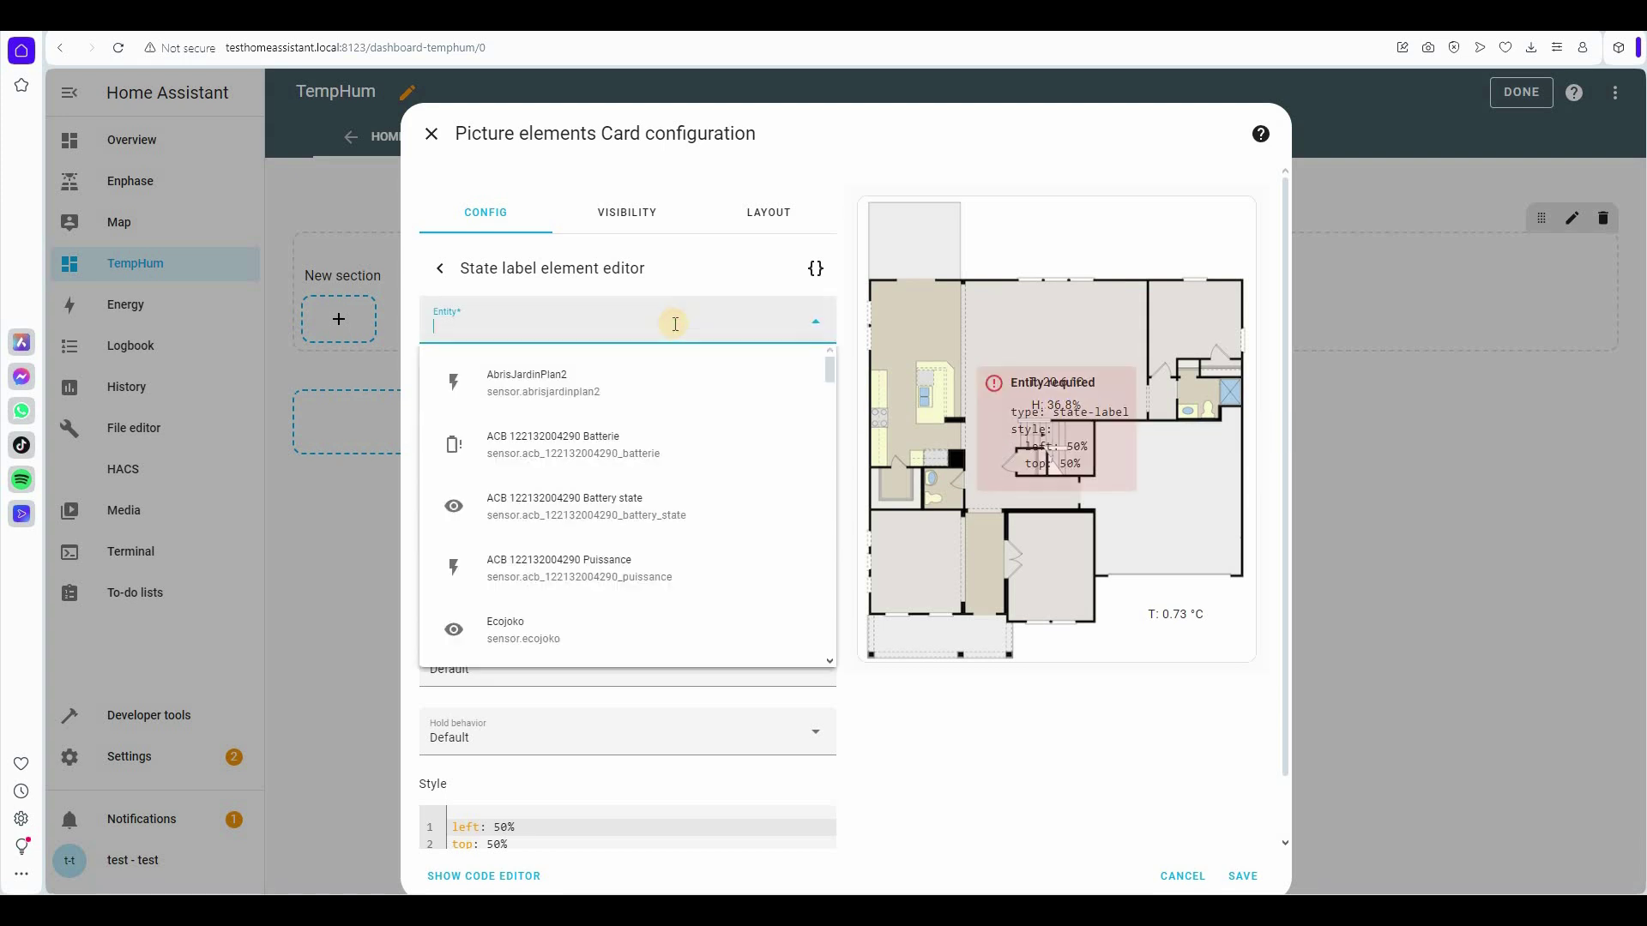
text(ecojoko)
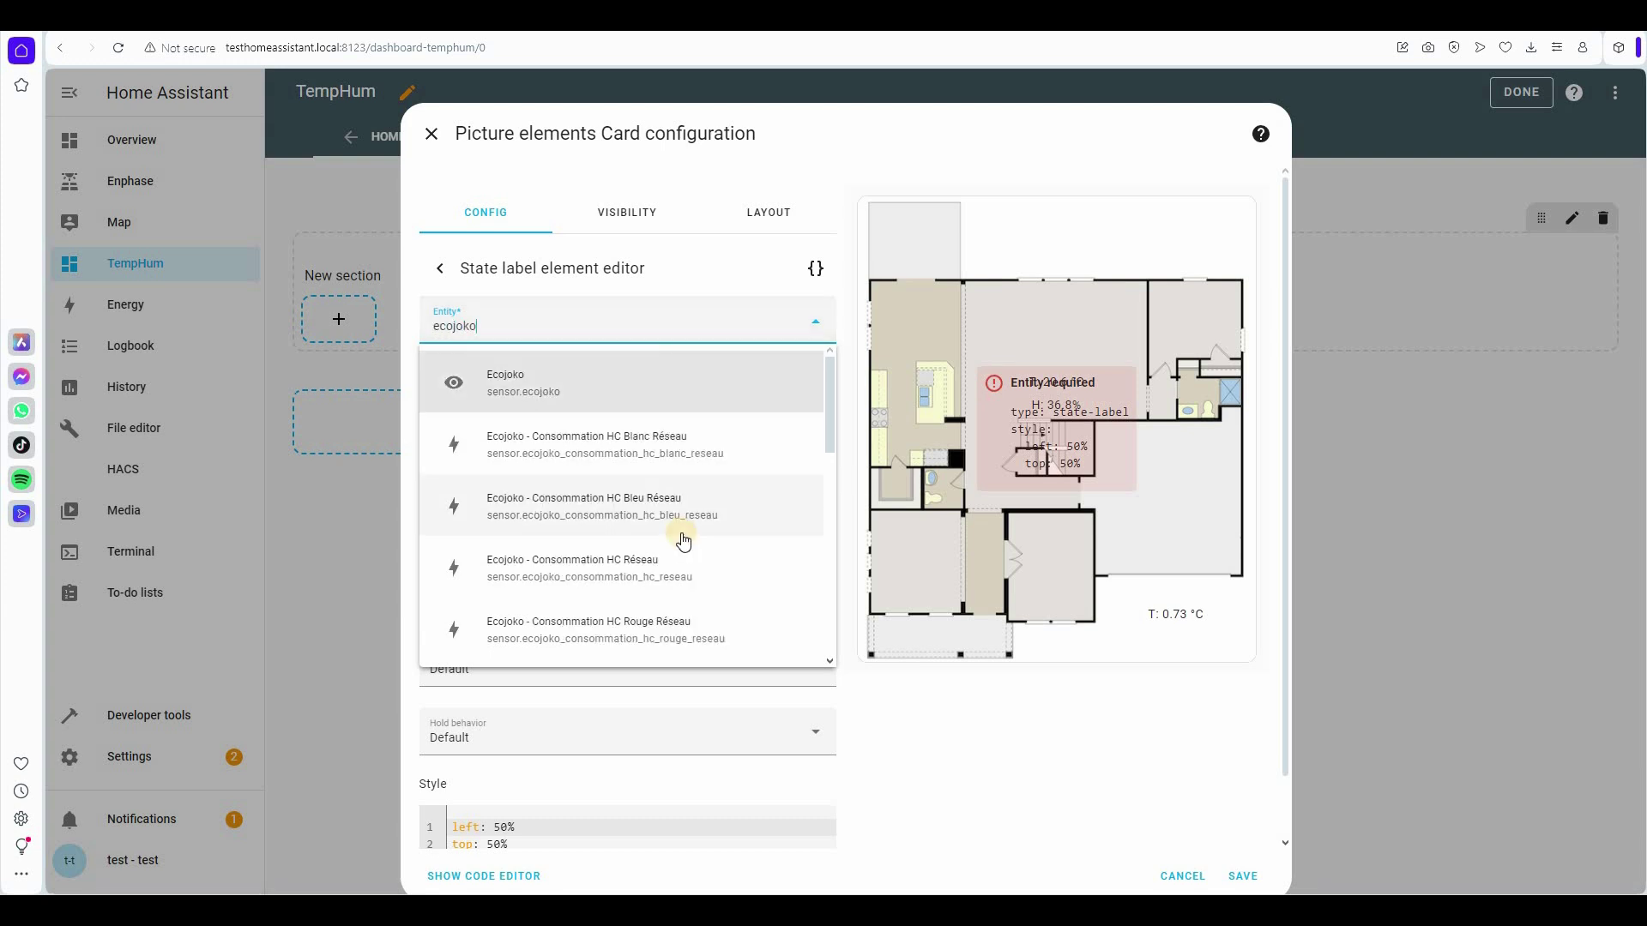
scroll(684, 537, down, 5)
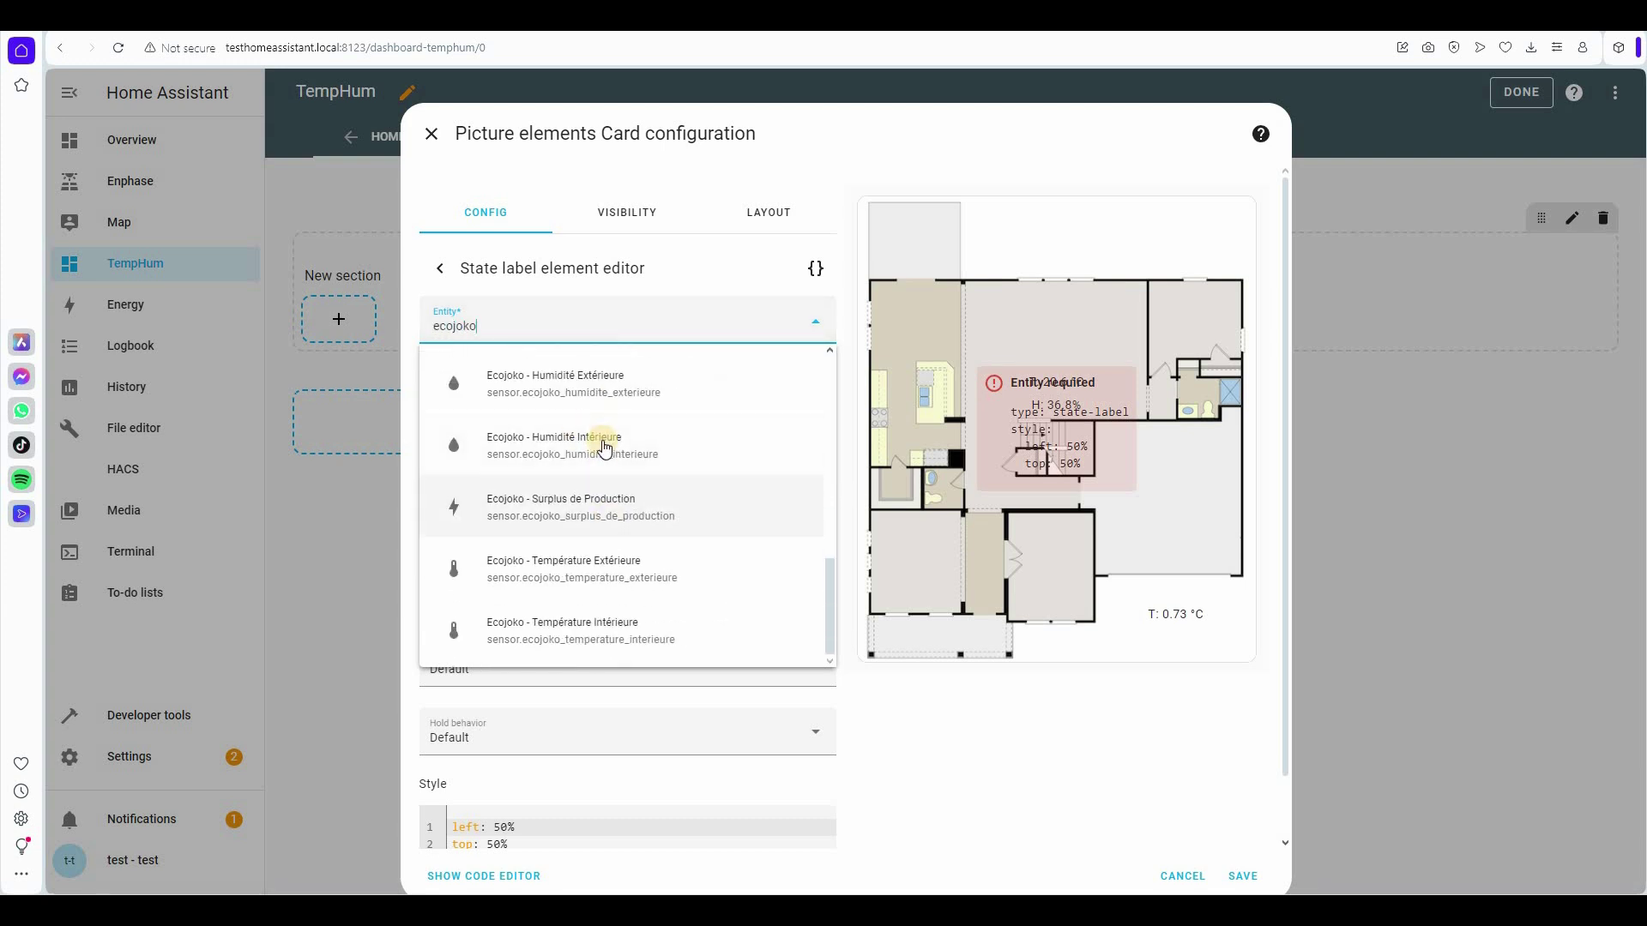
click(616, 380)
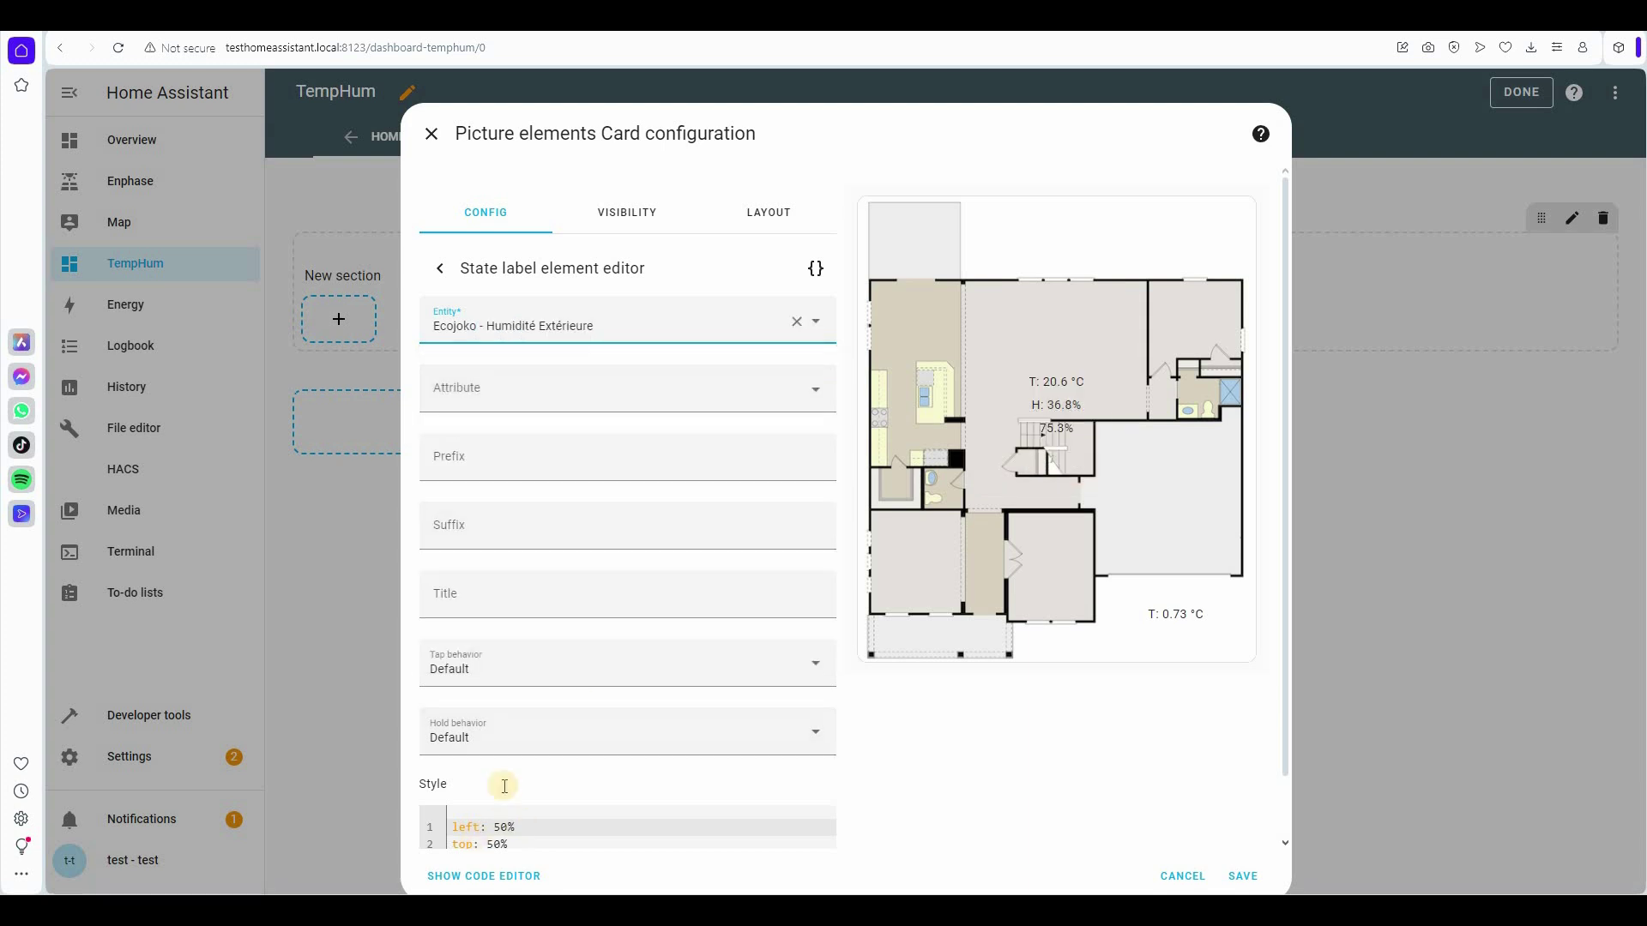
Step: Position the outdoor humidity label under the outdoor temperature with its style set to left 80% and top 94%
scroll(501, 766, down, 1)
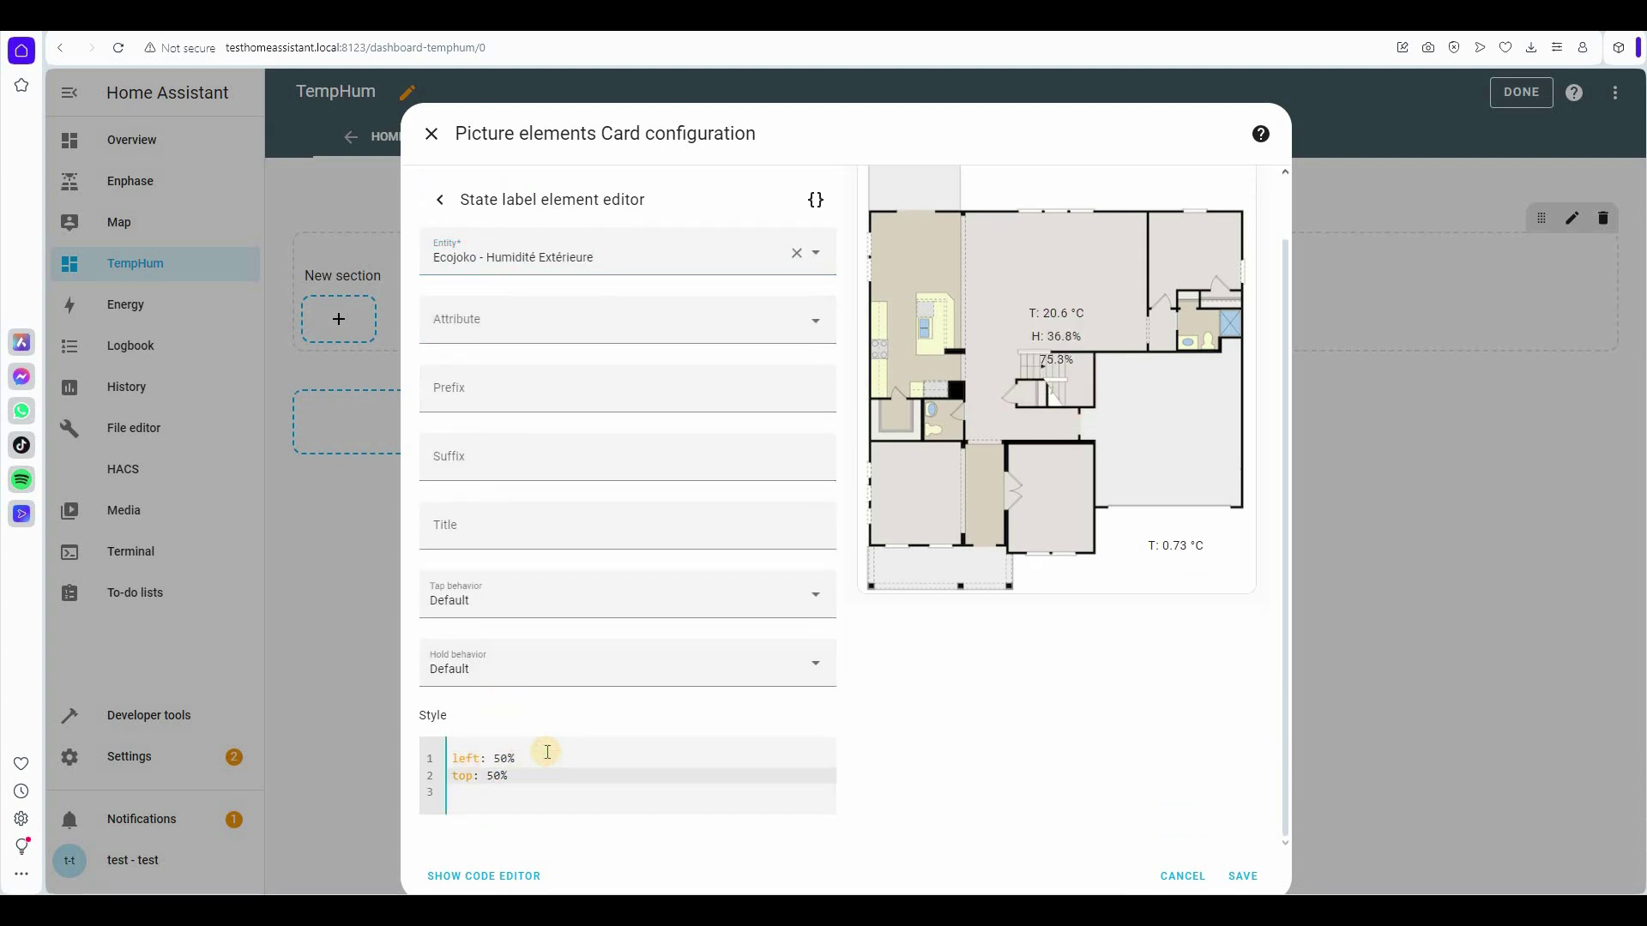
text(94%)
key(Up)
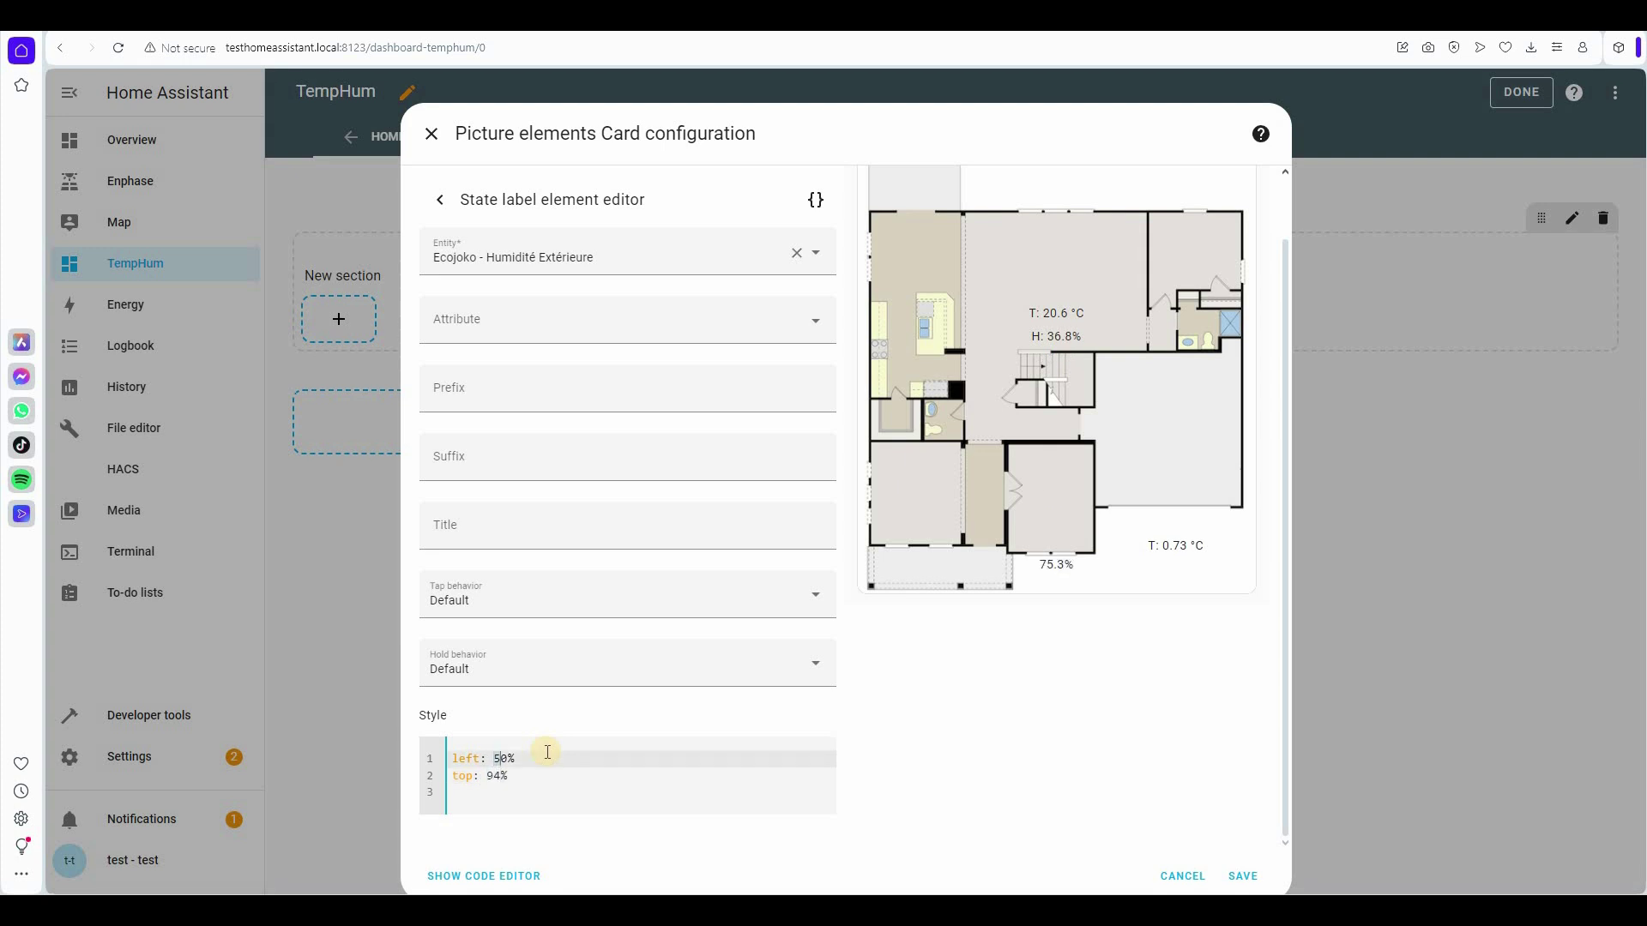
key(BackSpace)
text(7)
text(8)
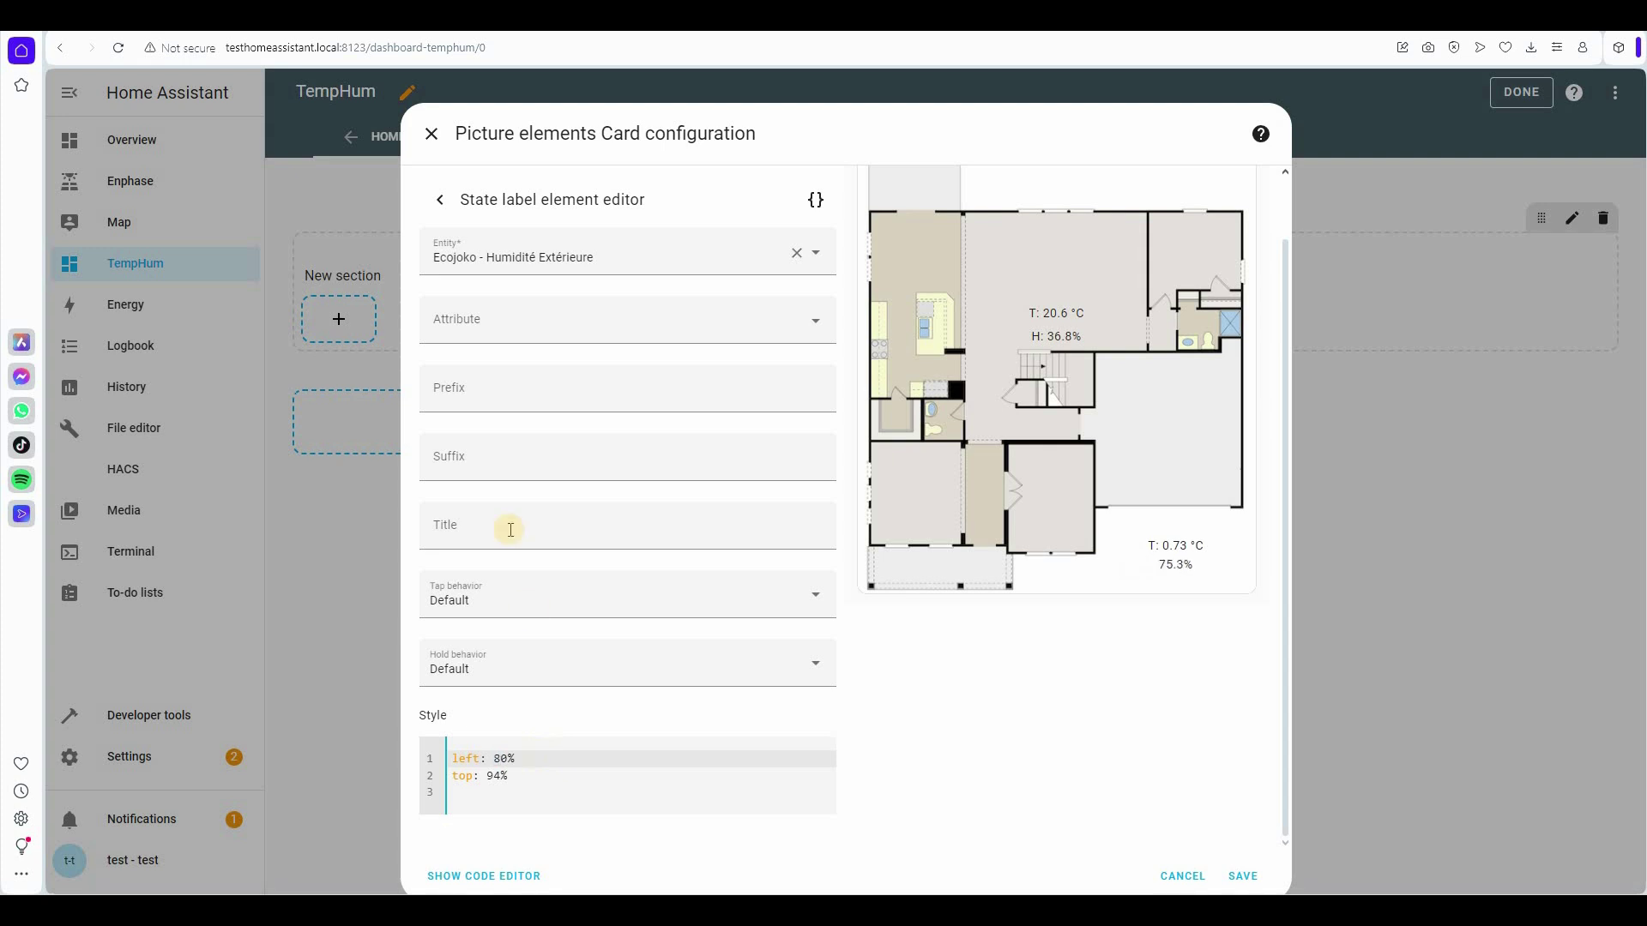
Step: Give the outdoor humidity label the prefix "H: " and save the picture elements card
click(496, 394)
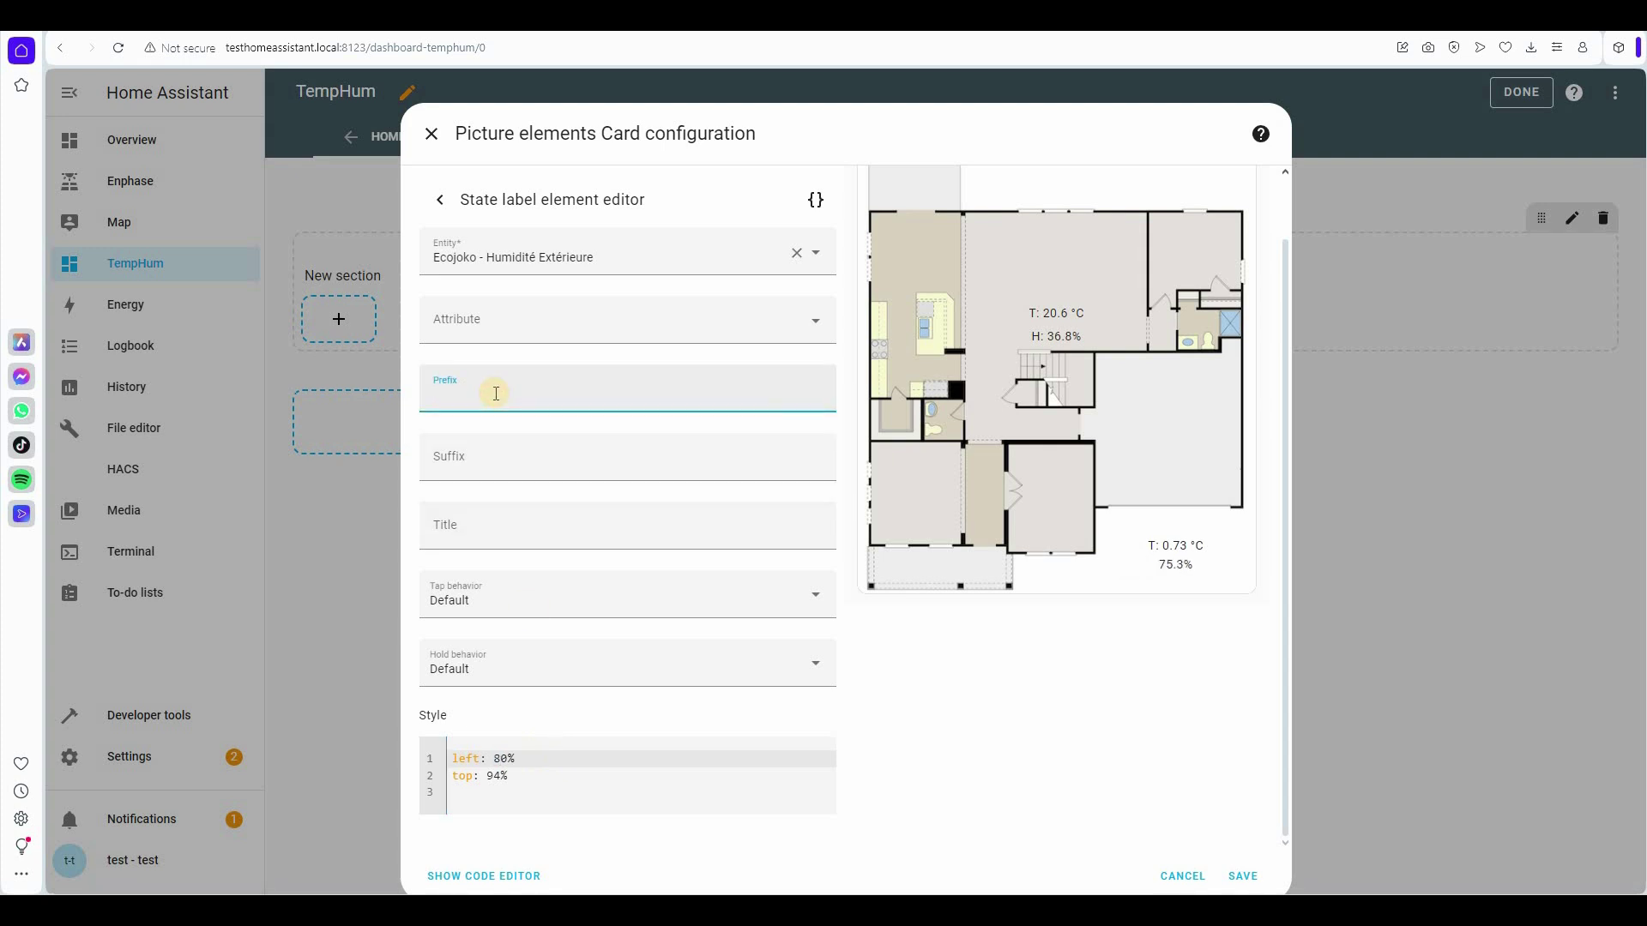
text(H:)
click(1242, 876)
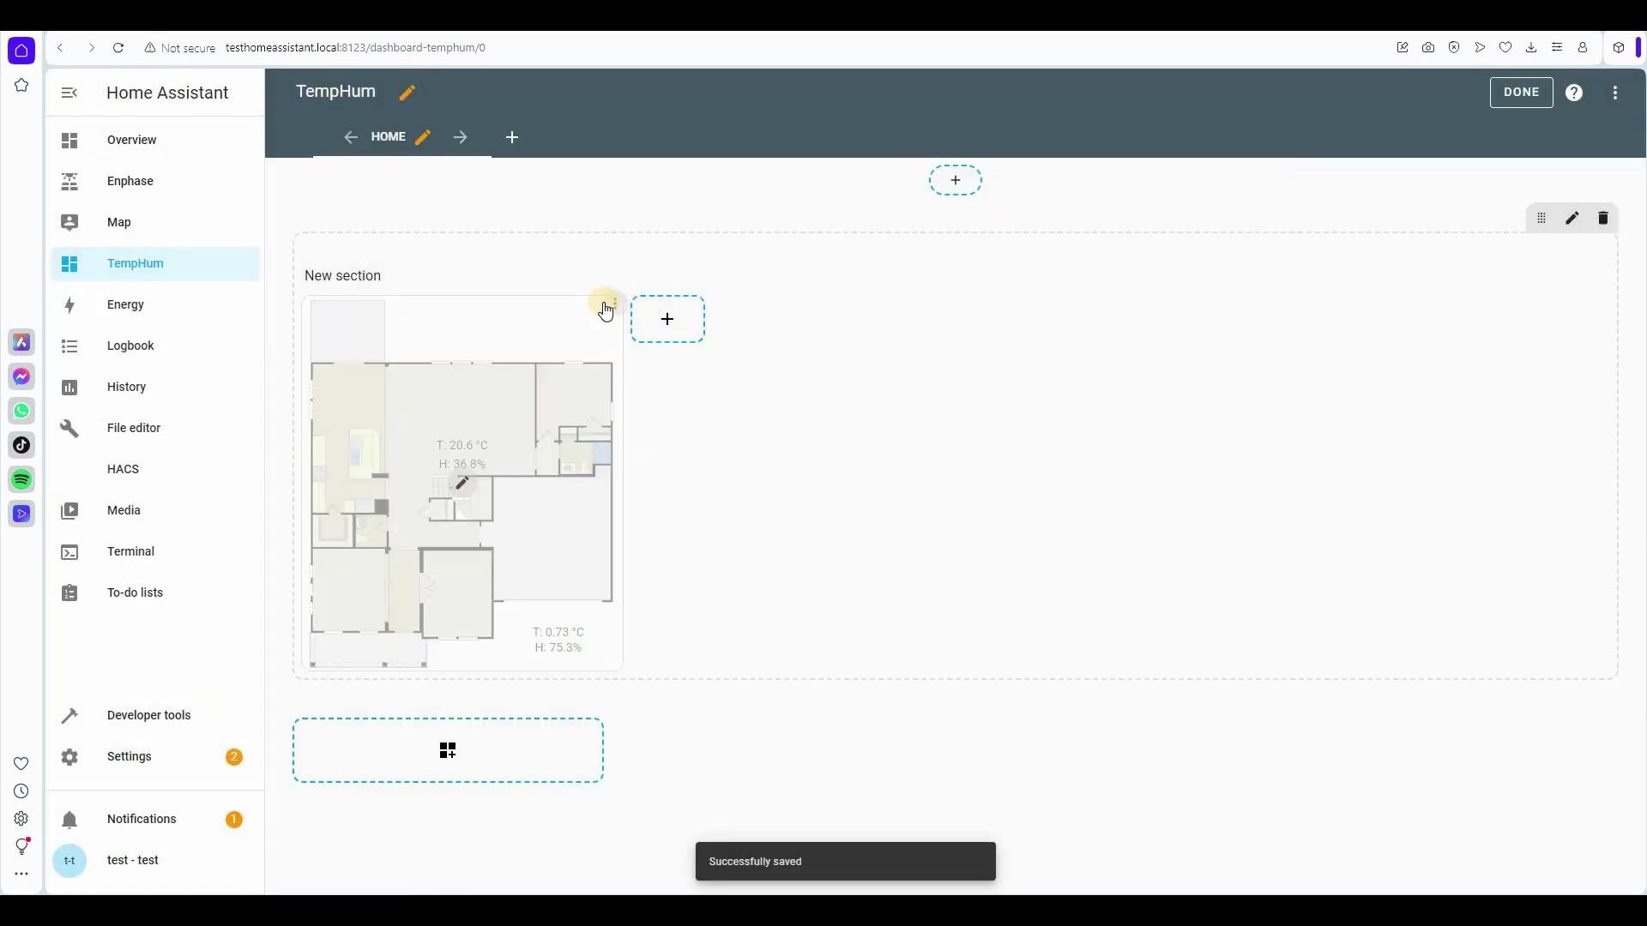
Step: Make the floor plan card full width in its layout settings, save it and finish editing the dashboard
click(463, 487)
click(768, 212)
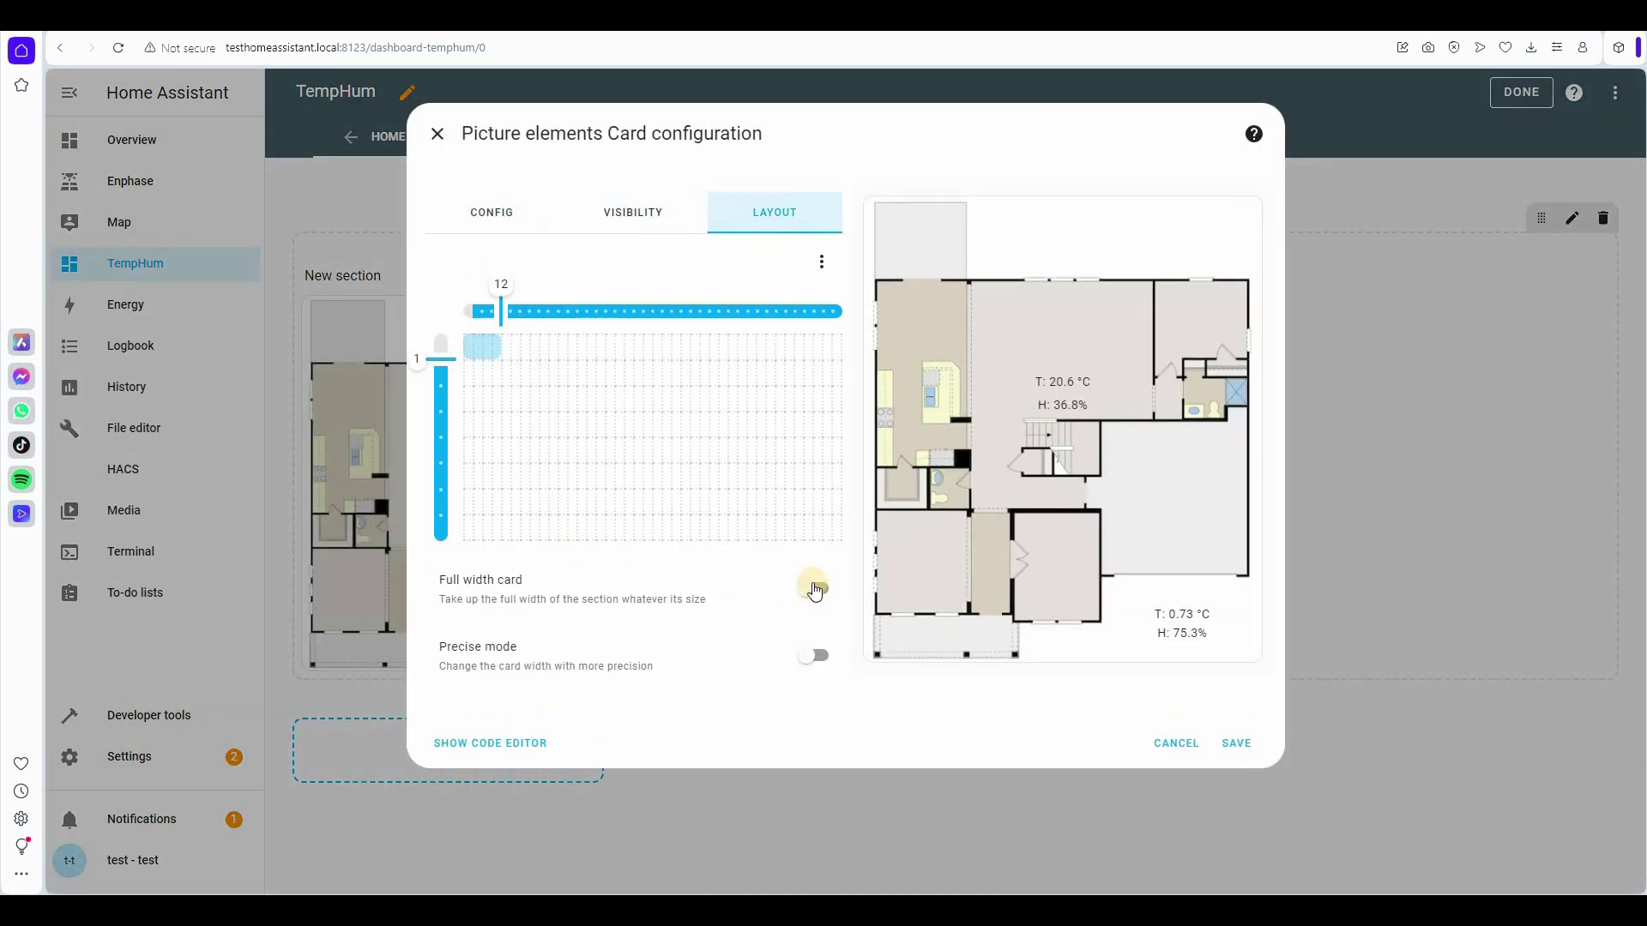
click(819, 592)
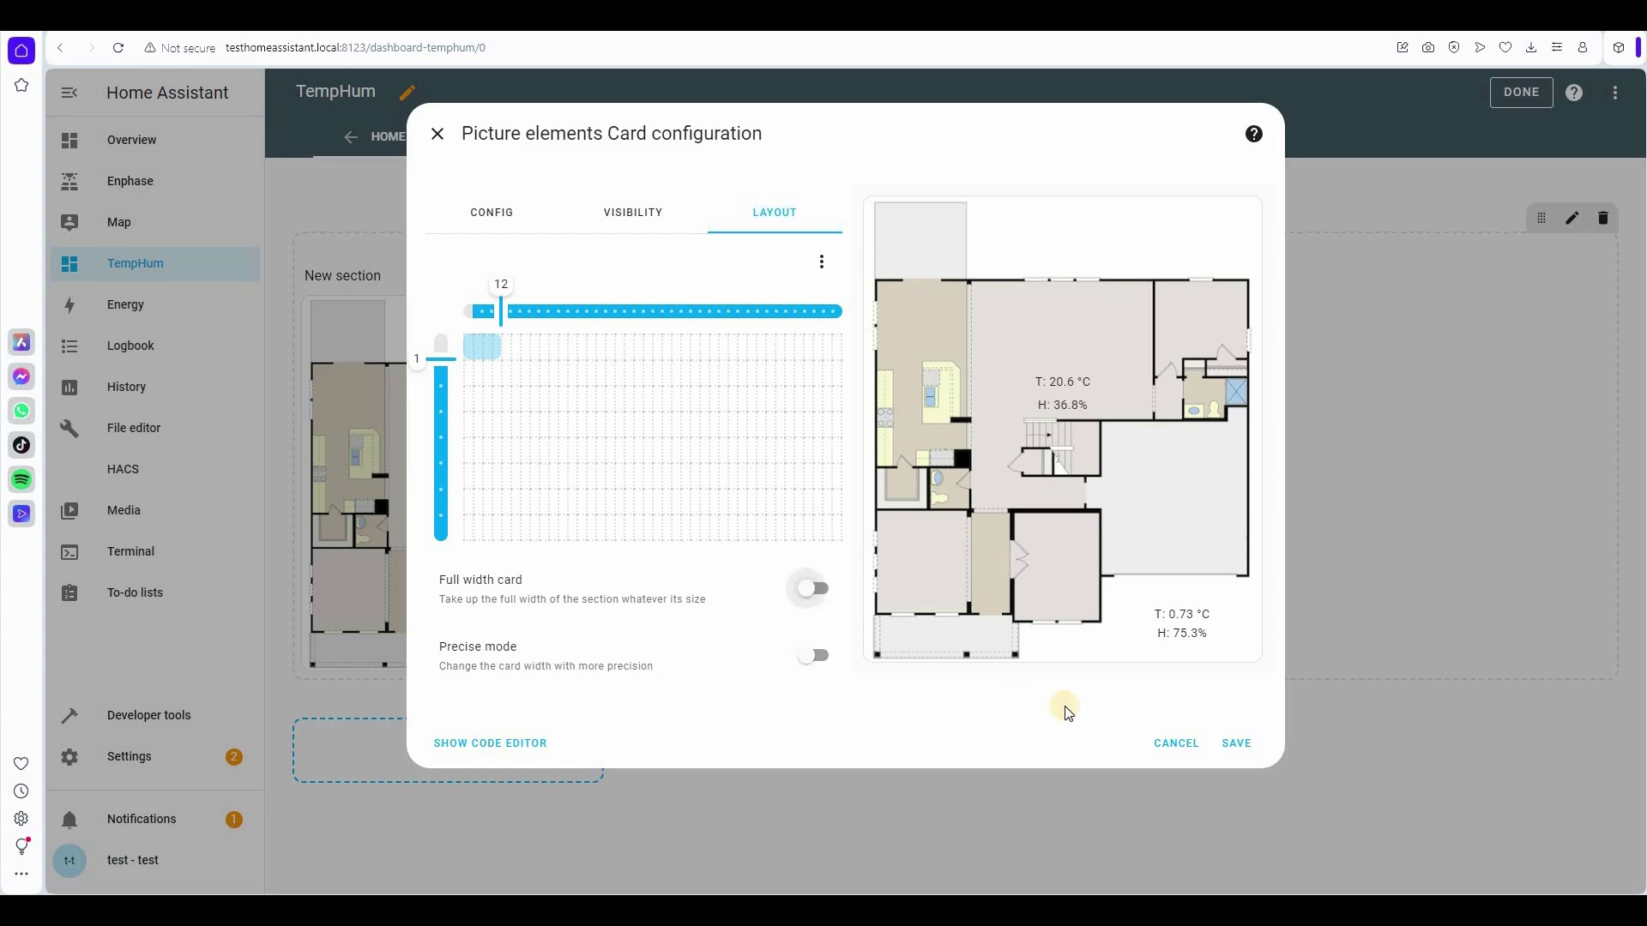
click(1235, 743)
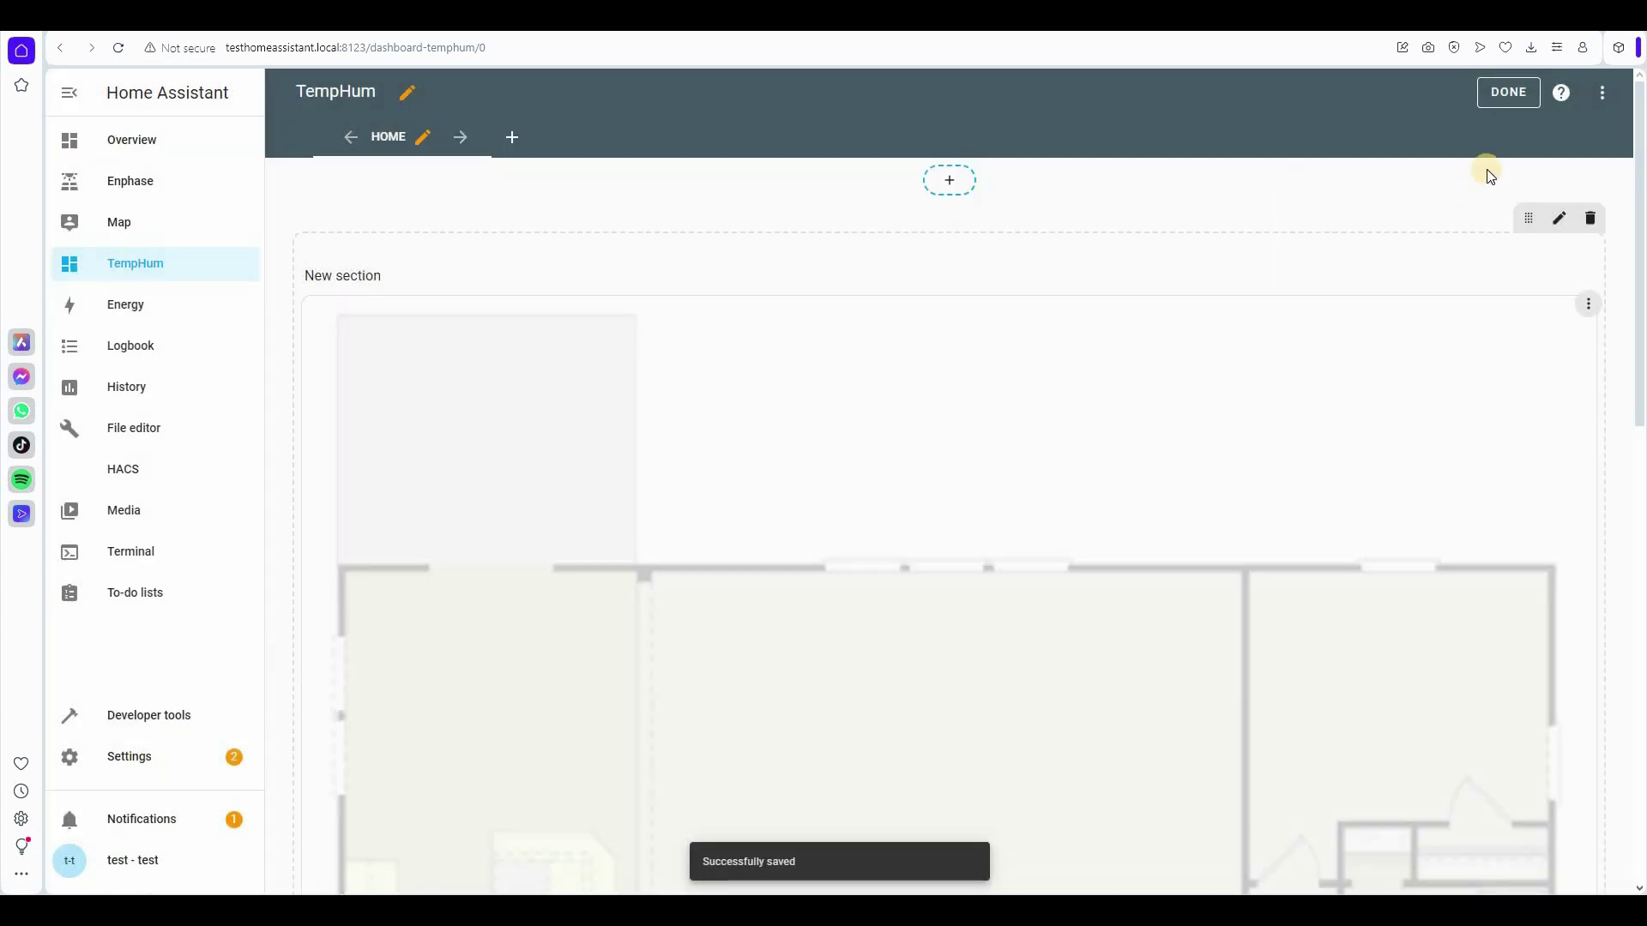
click(1509, 93)
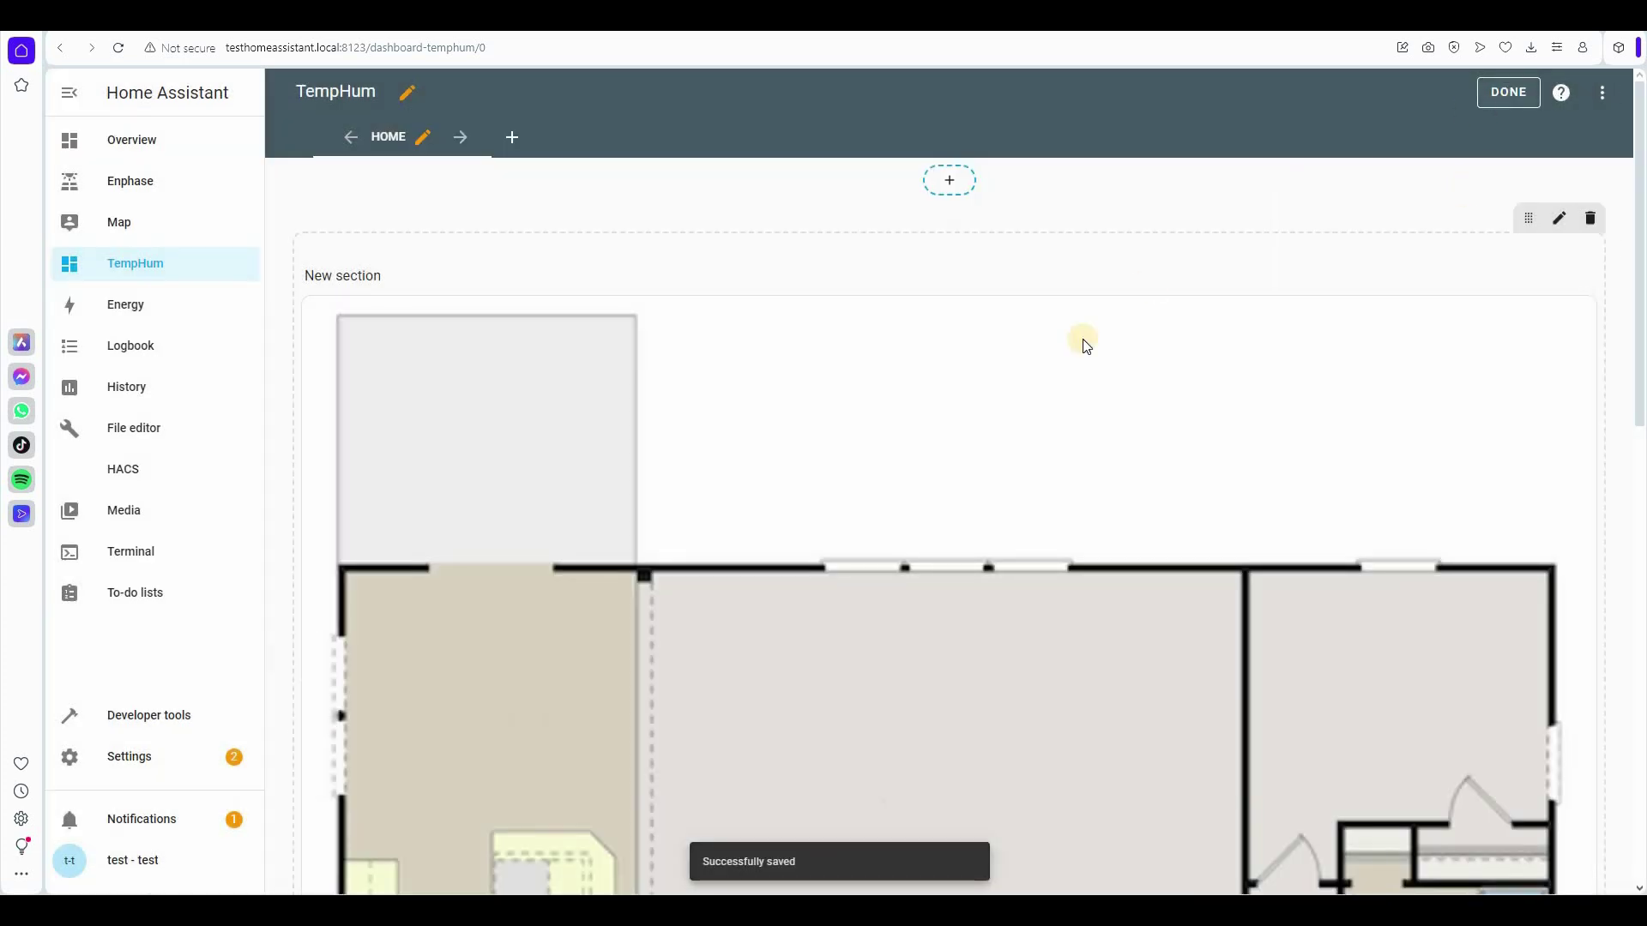
Step: Review the indoor and outdoor labels on the floor plan and the Ecojoko sensors on the Overview dashboard
scroll(1051, 444, down, 6)
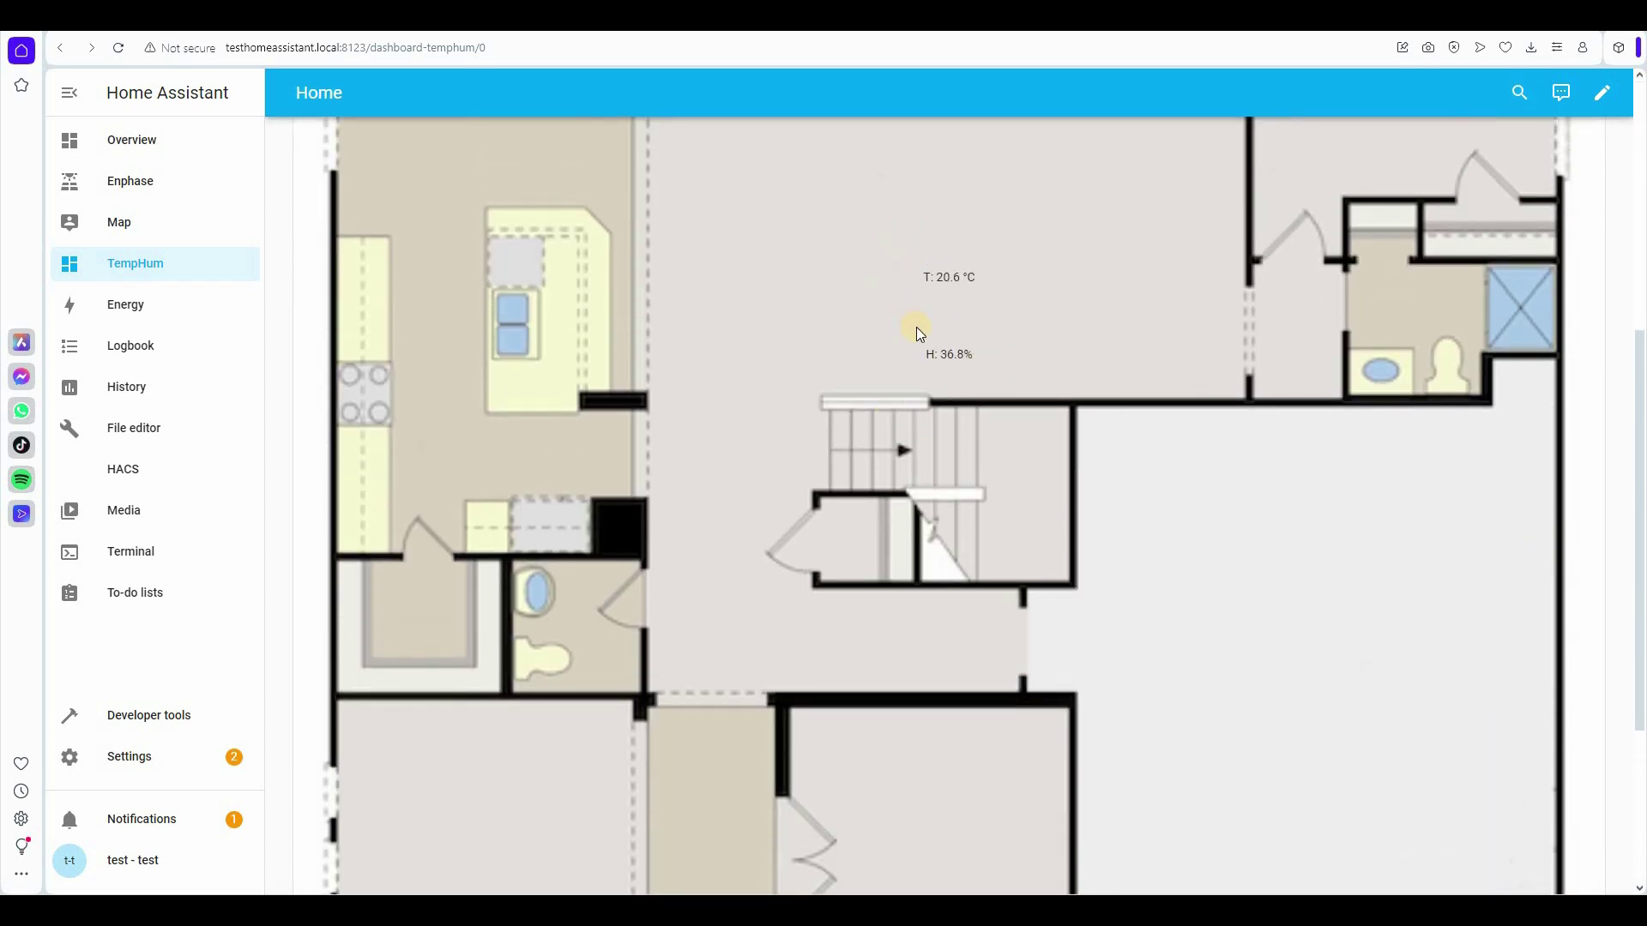
scroll(970, 449, down, 4)
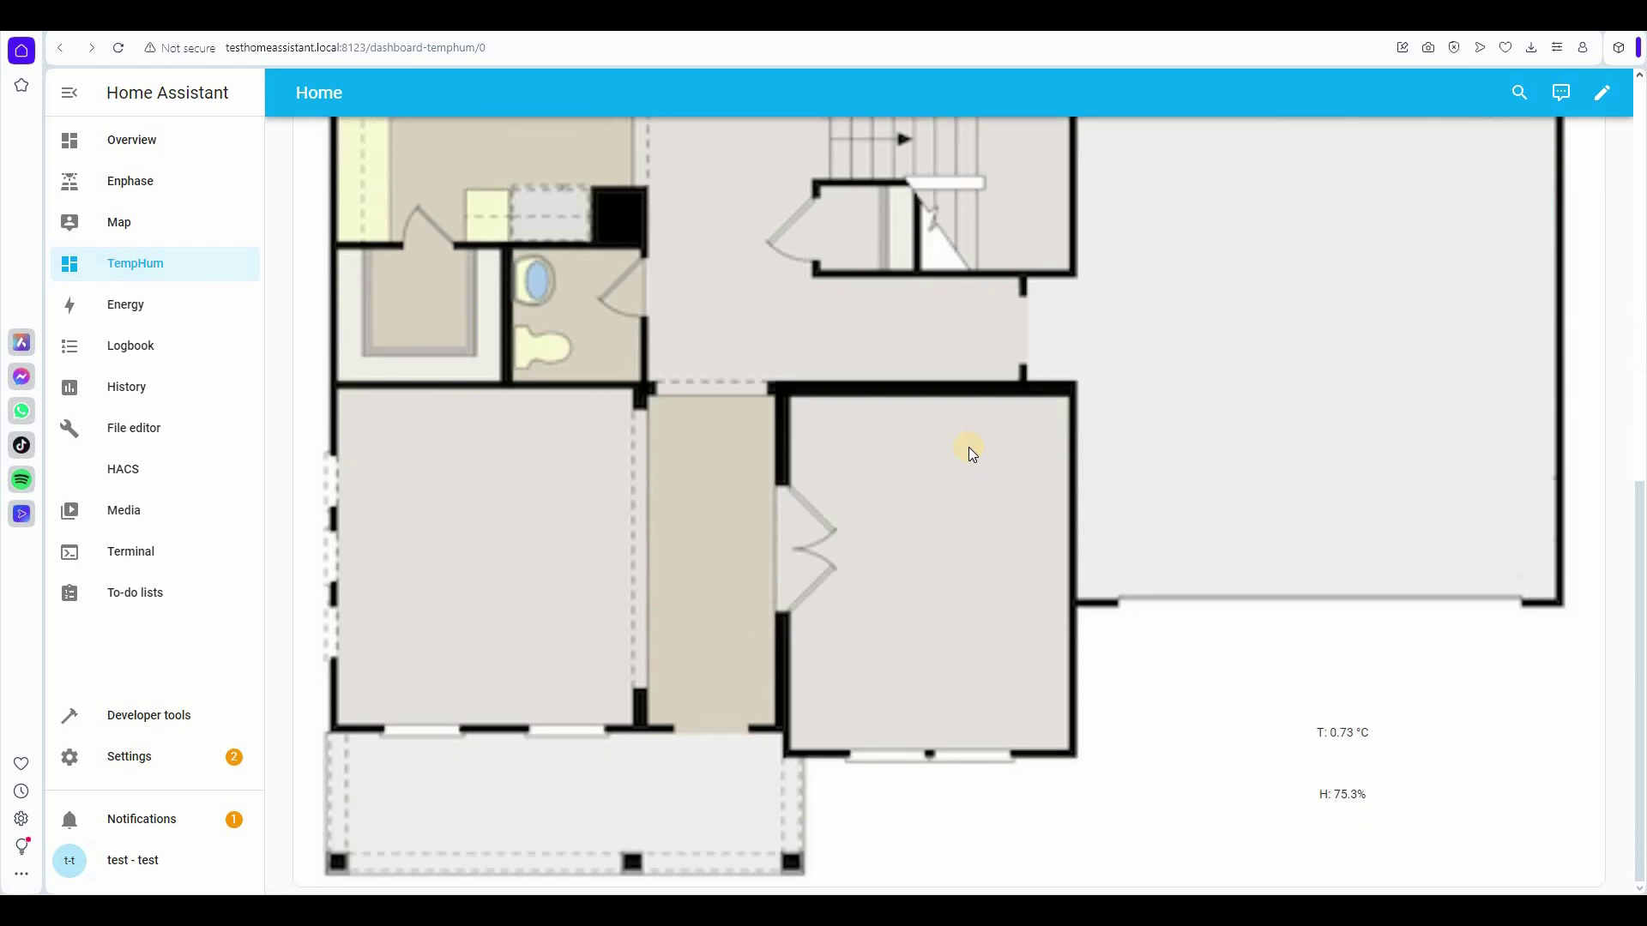
scroll(909, 343, up, 4)
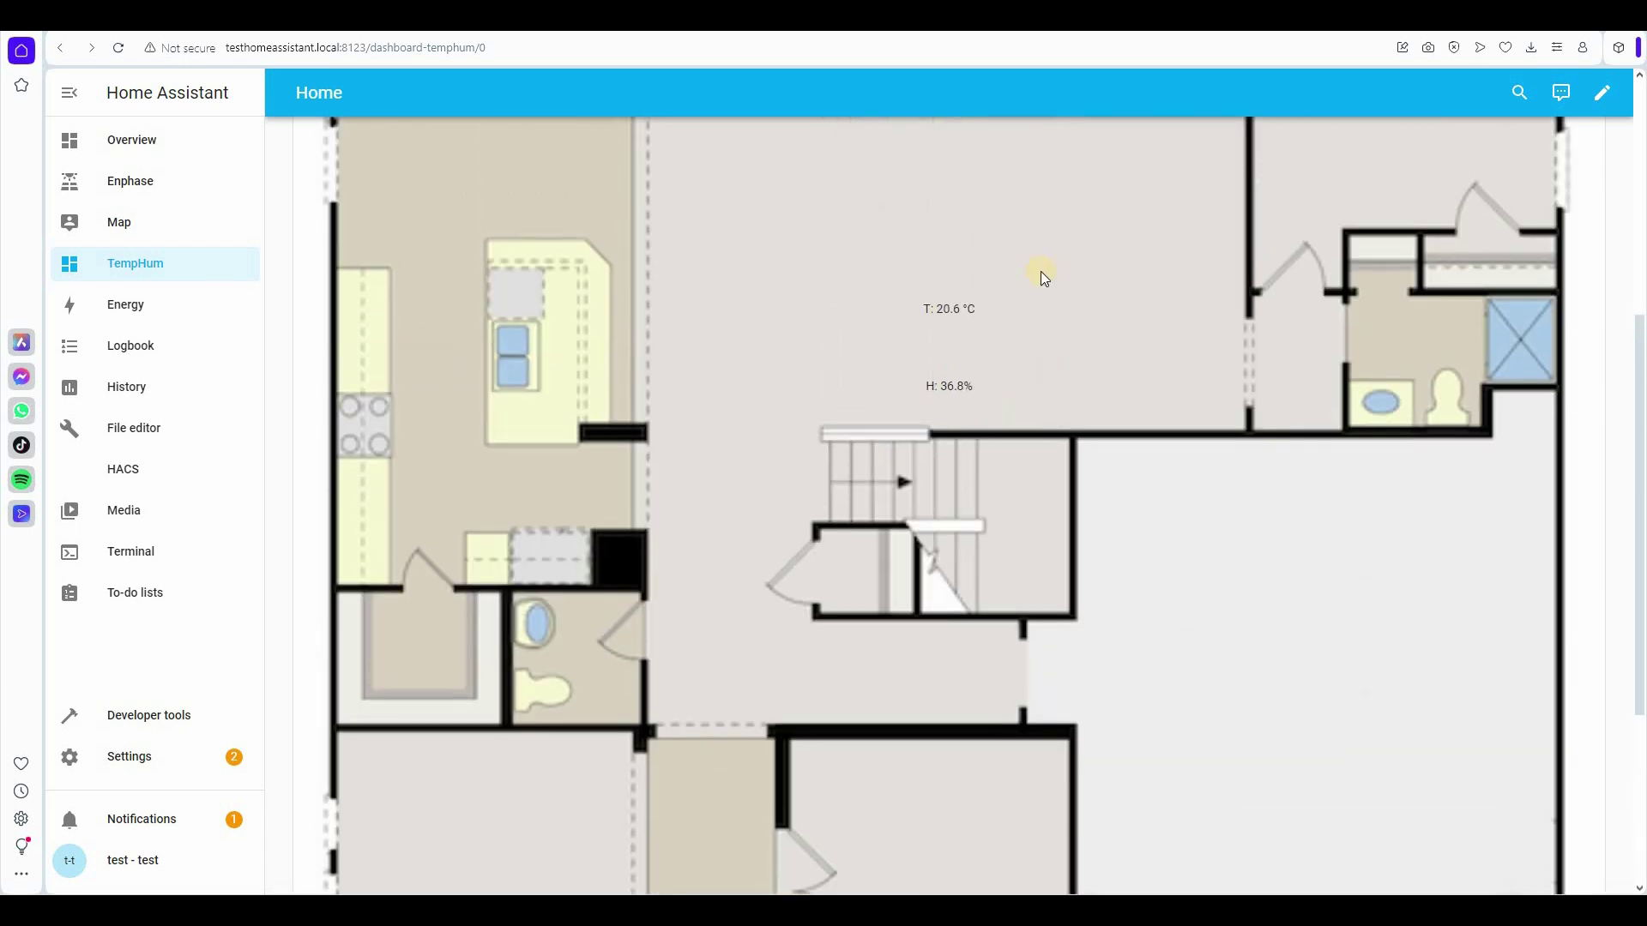
scroll(975, 399, down, 3)
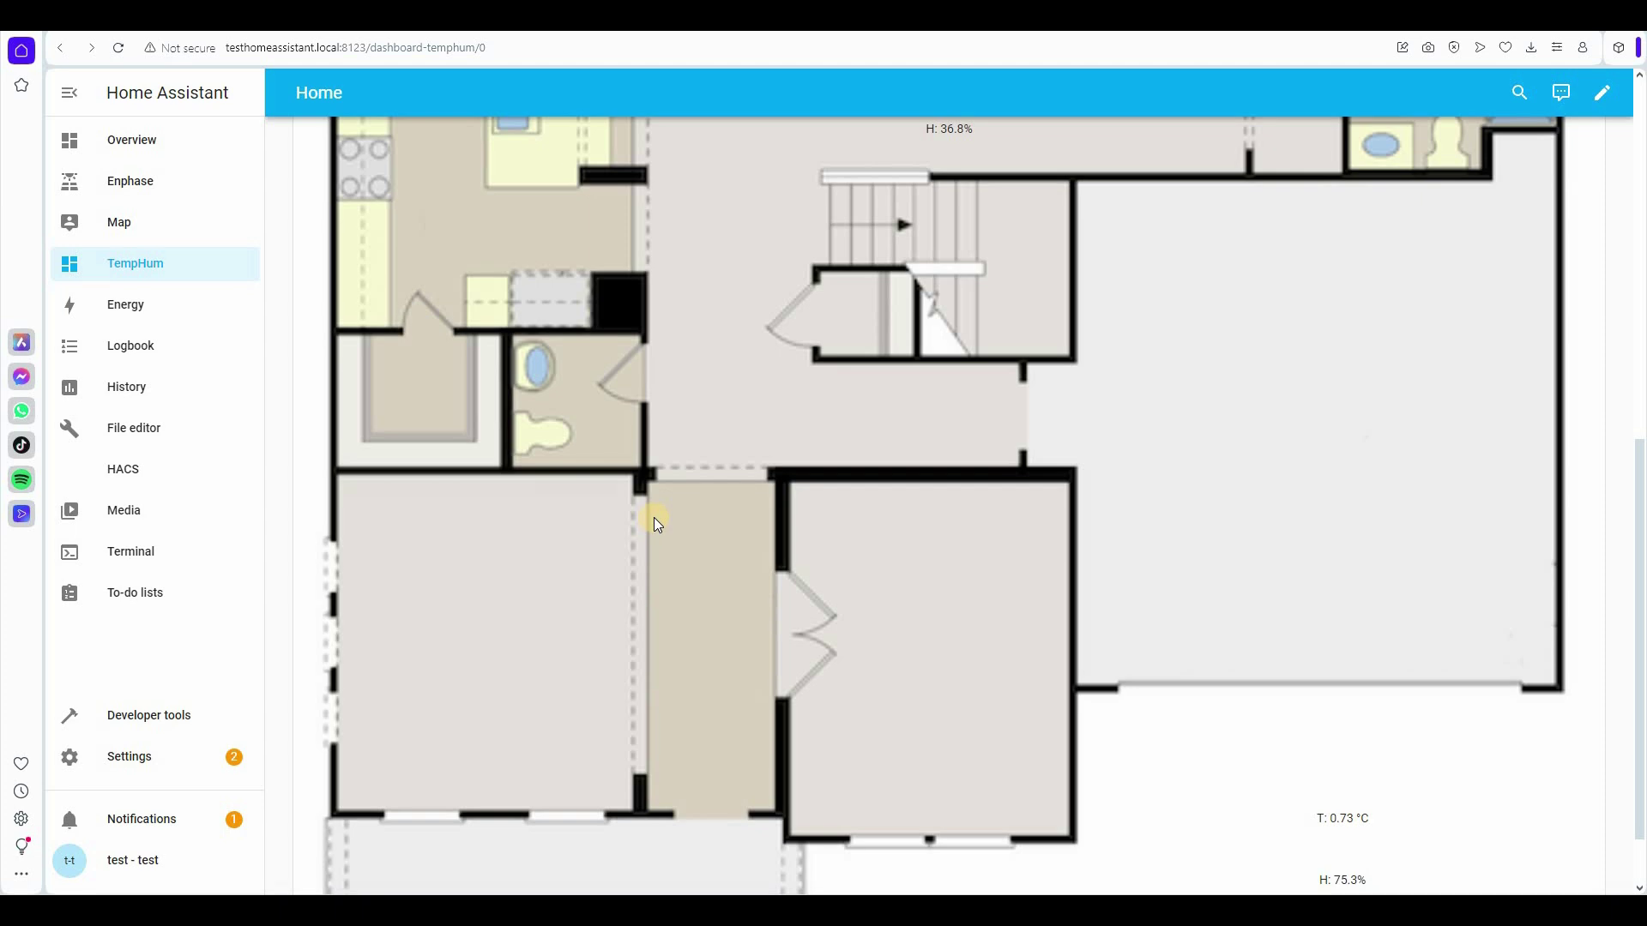
scroll(654, 517, up, 9)
click(176, 147)
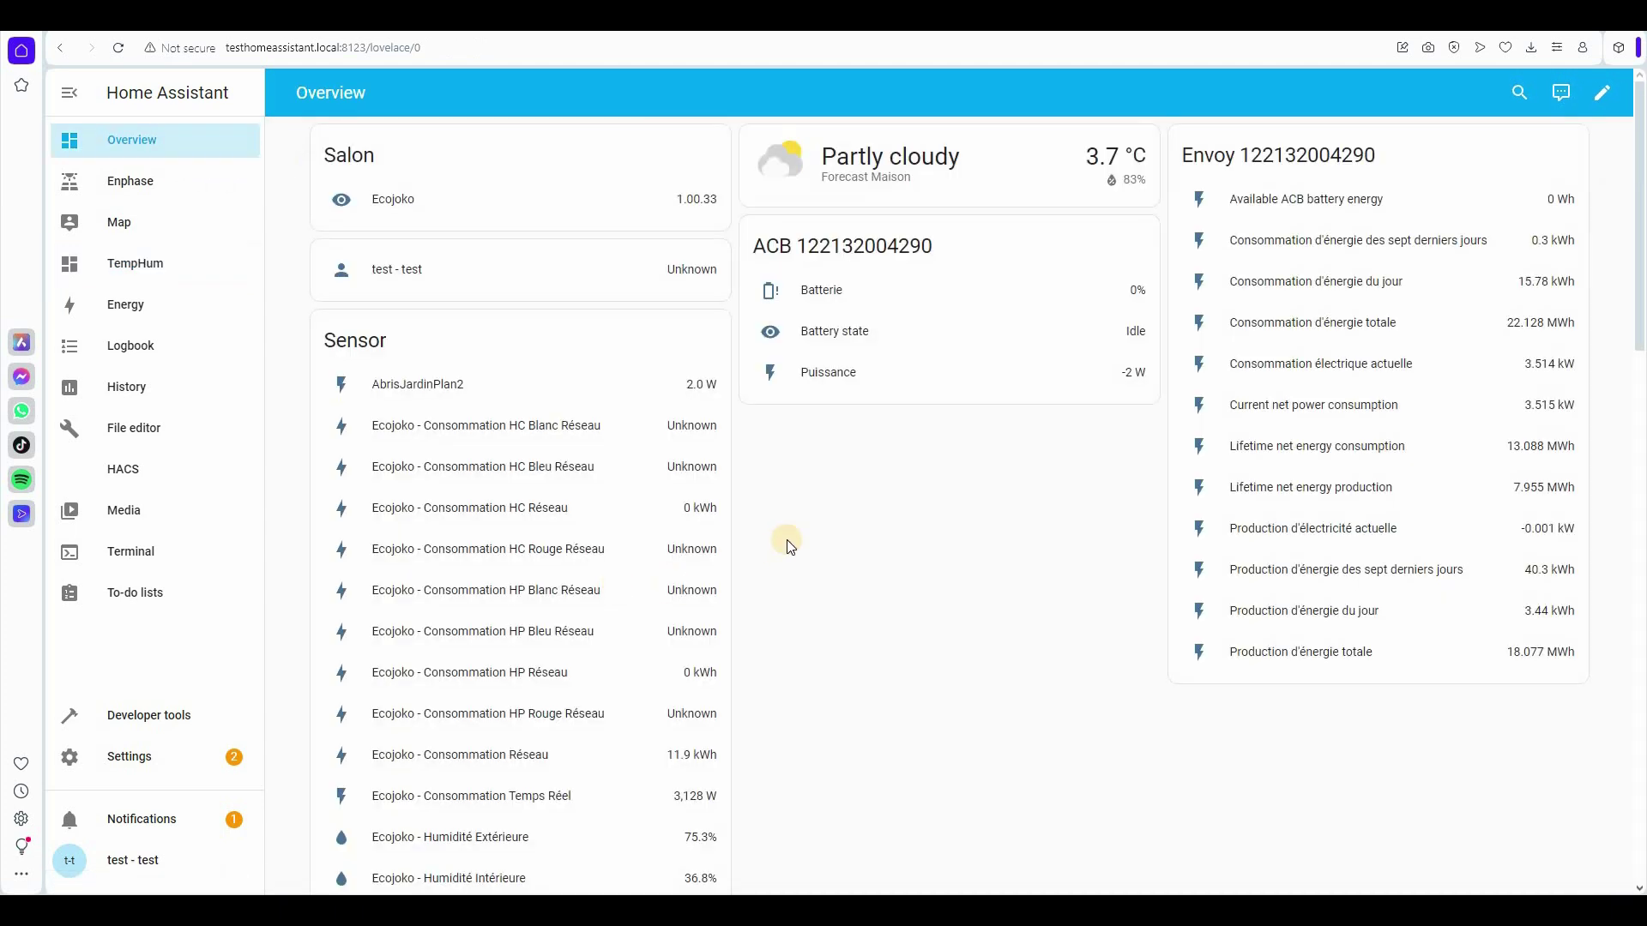
scroll(789, 545, down, 3)
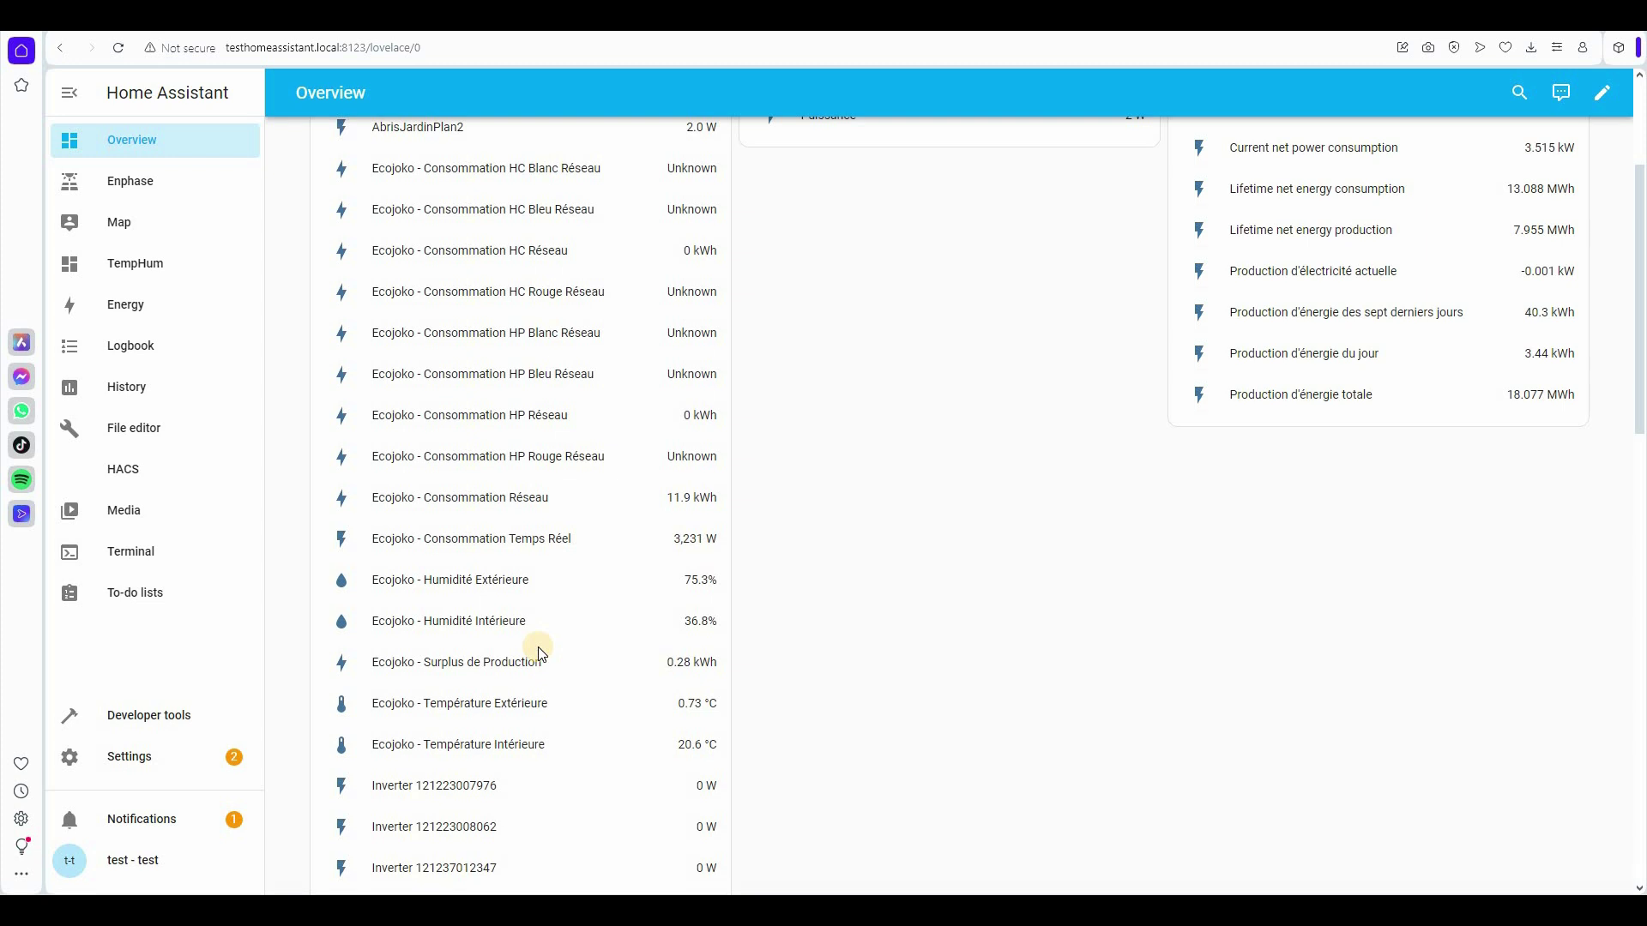
Step: Open the Energy dashboard setup and add Ecojoko - Consommation Réseau as grid consumption without cost tracking
click(151, 316)
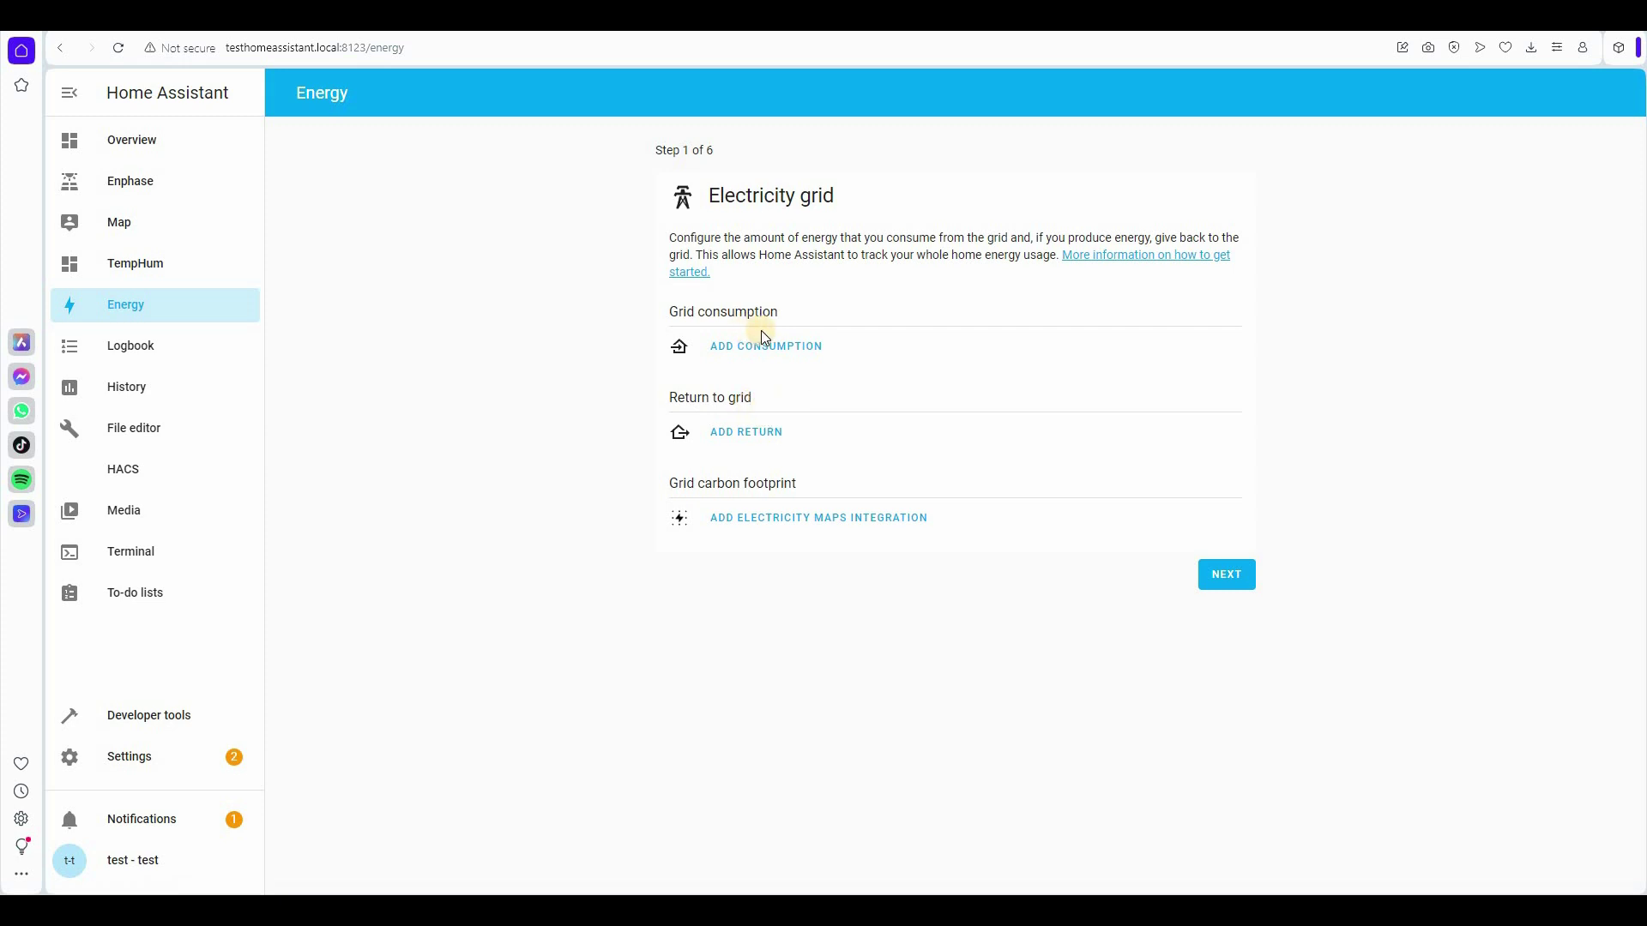
click(106, 306)
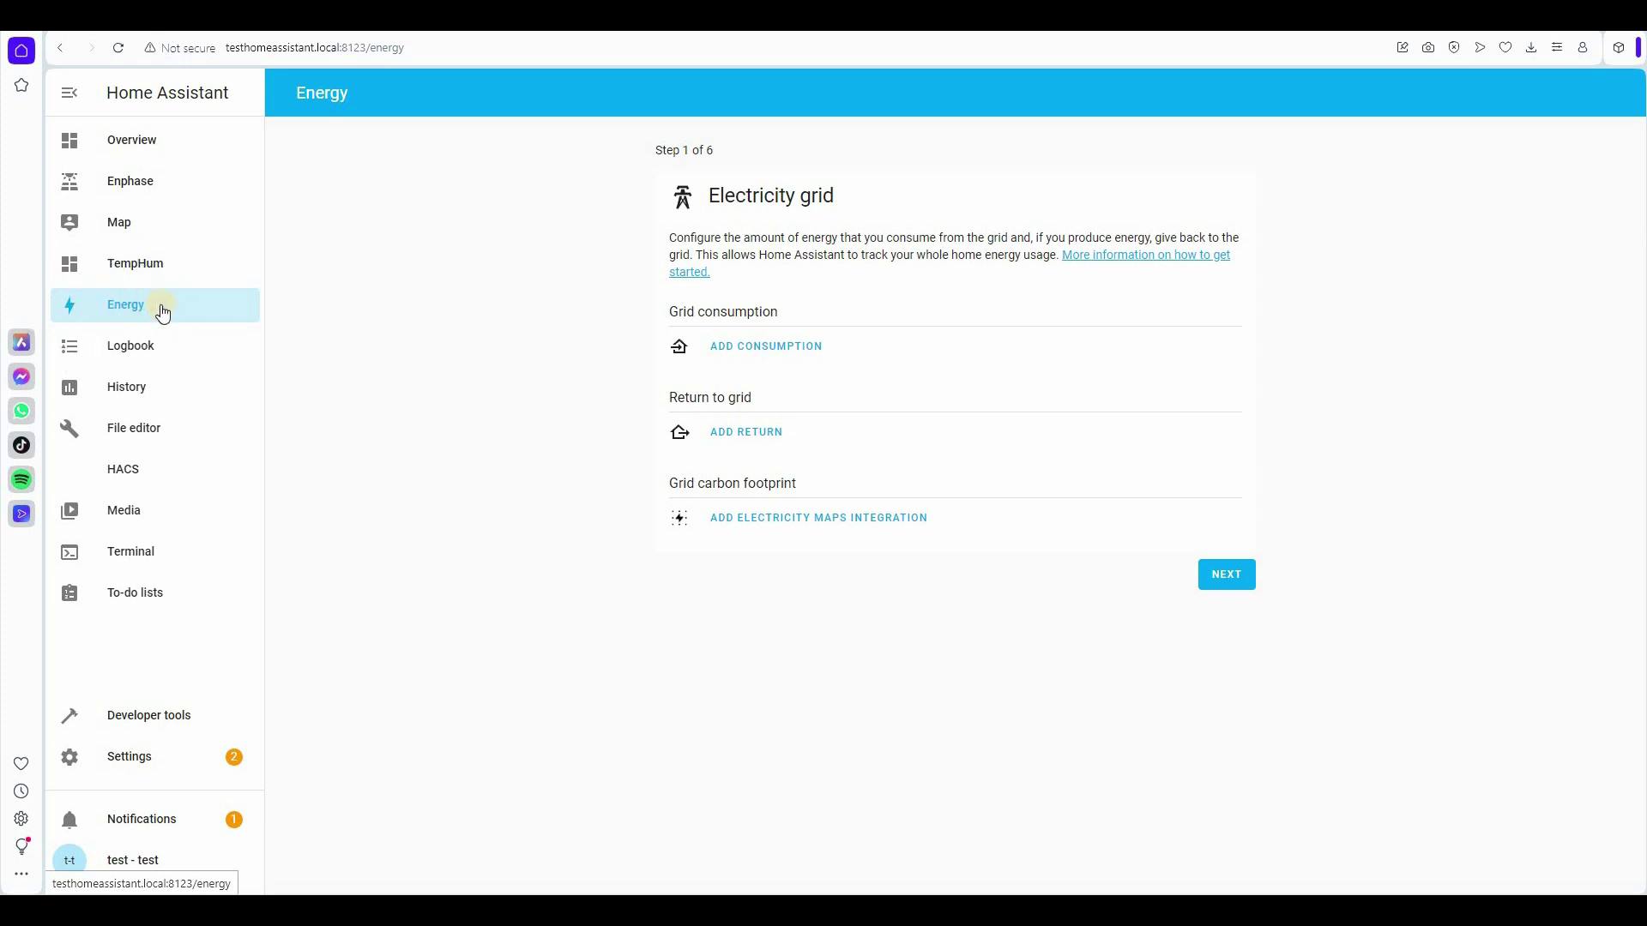
click(156, 315)
click(778, 344)
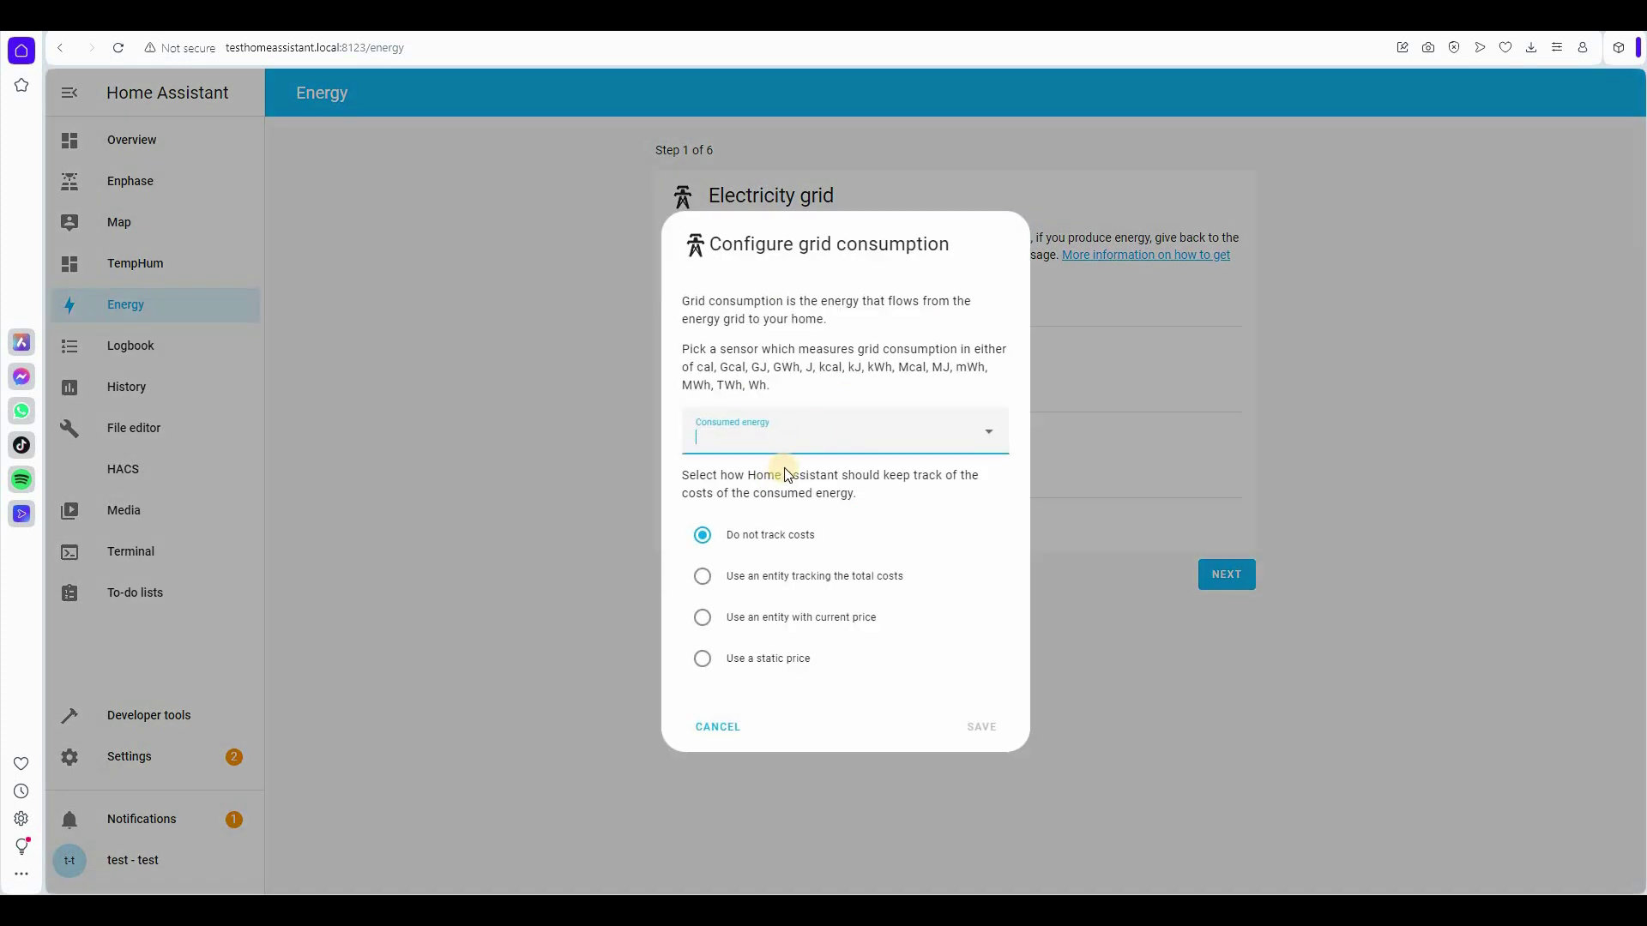
click(772, 439)
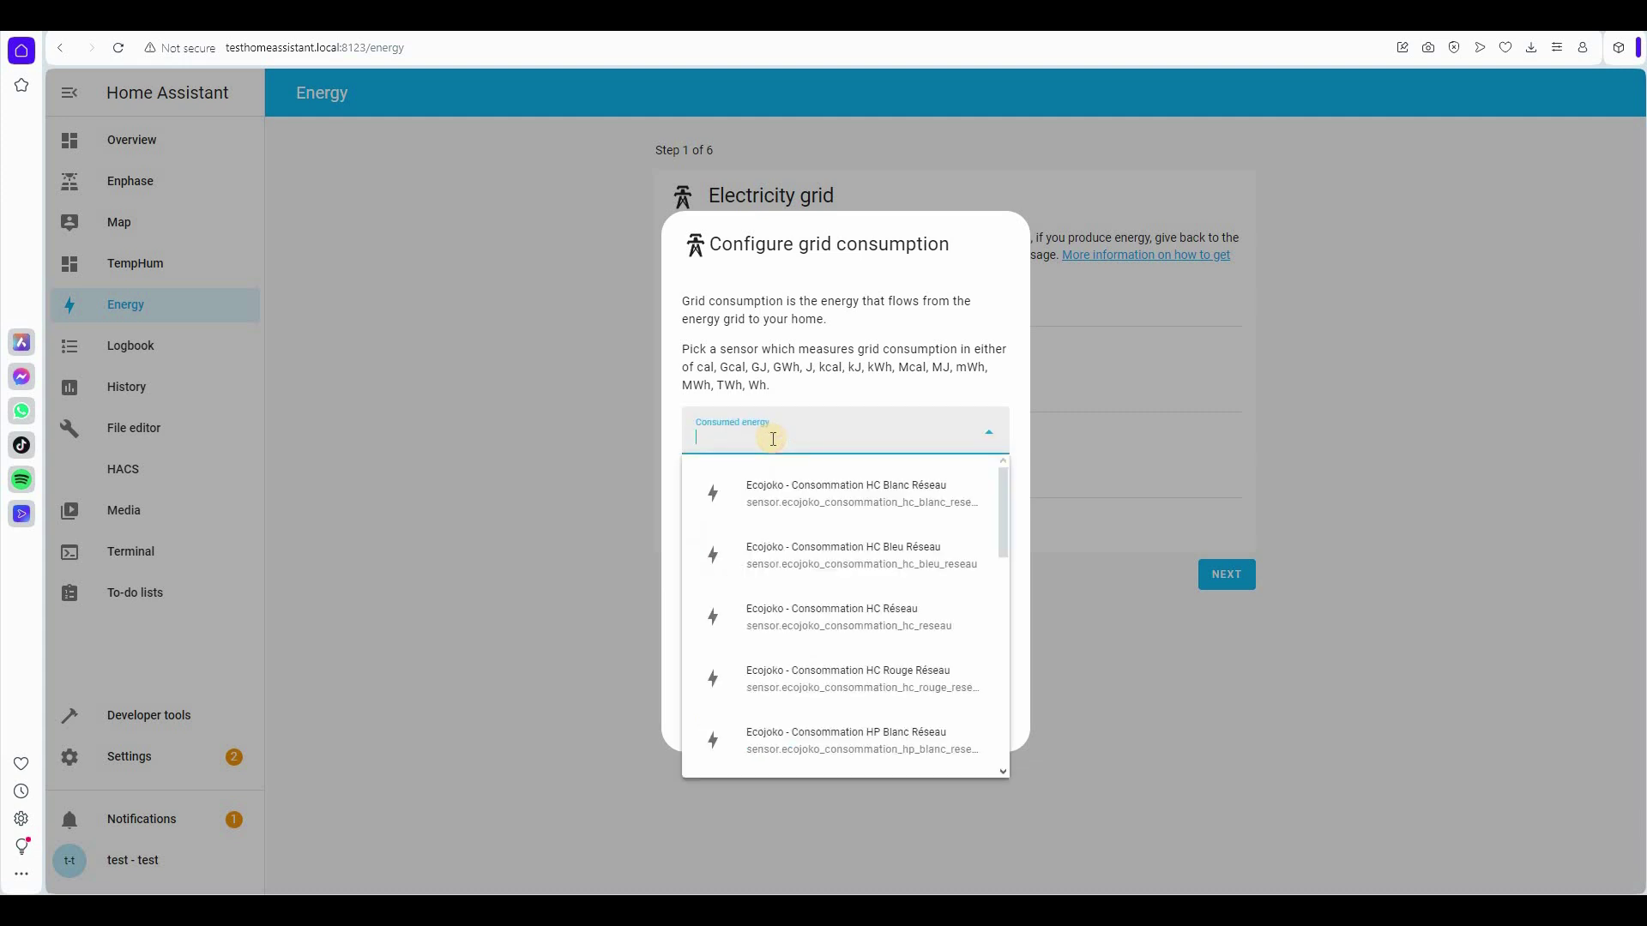
text(ecojoko)
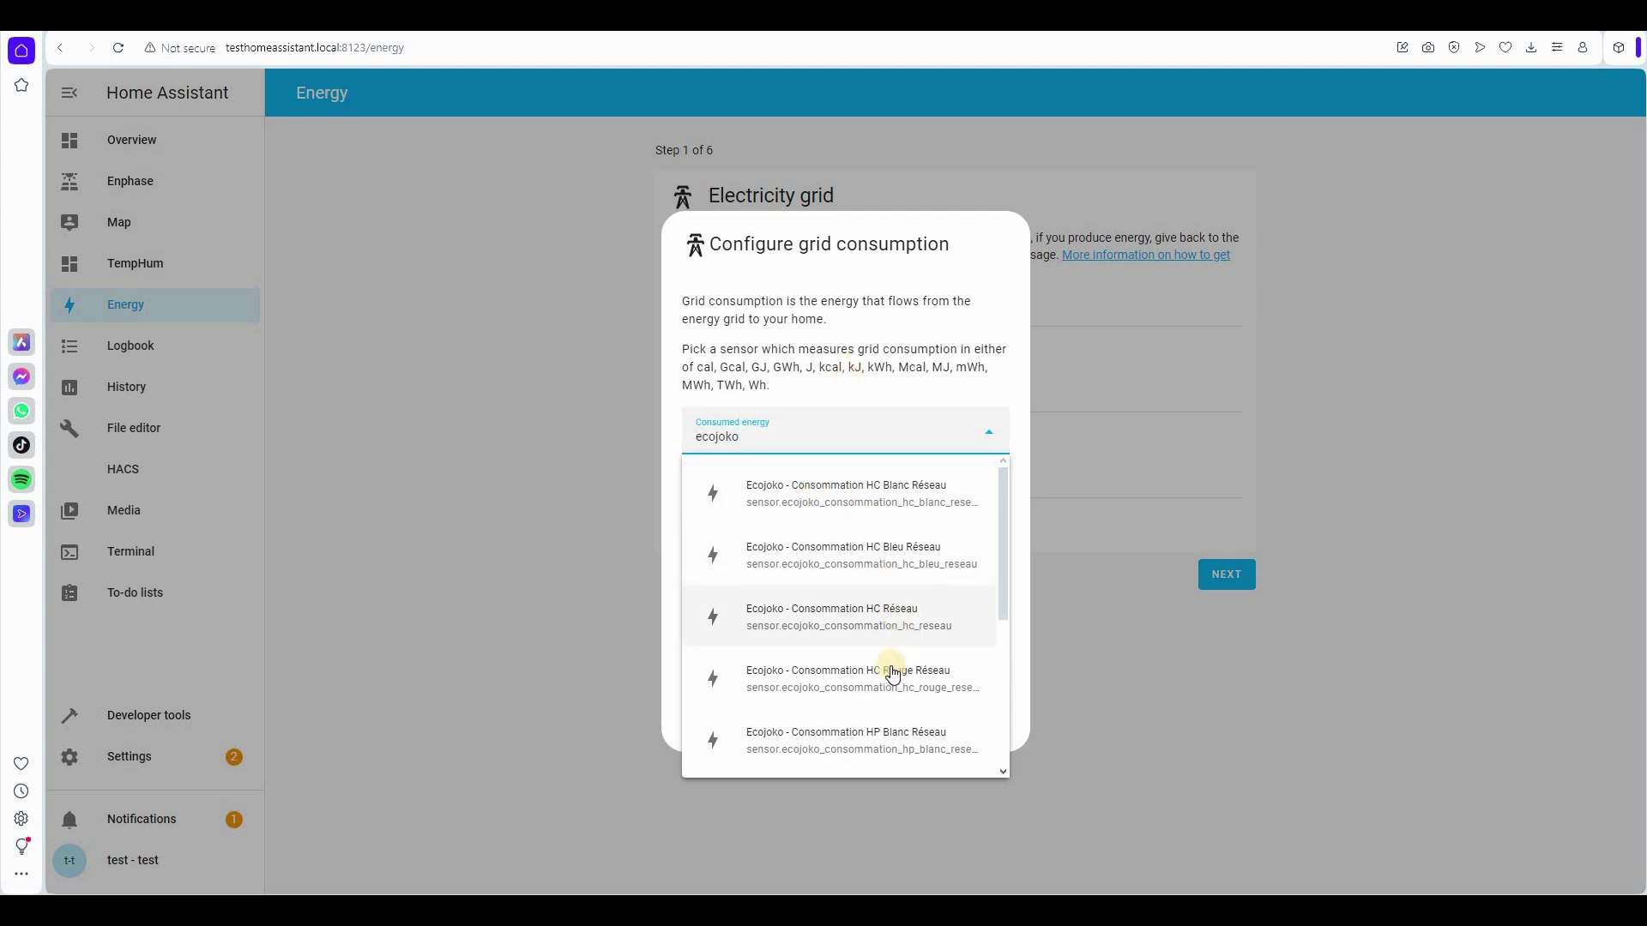
scroll(893, 592, down, 1)
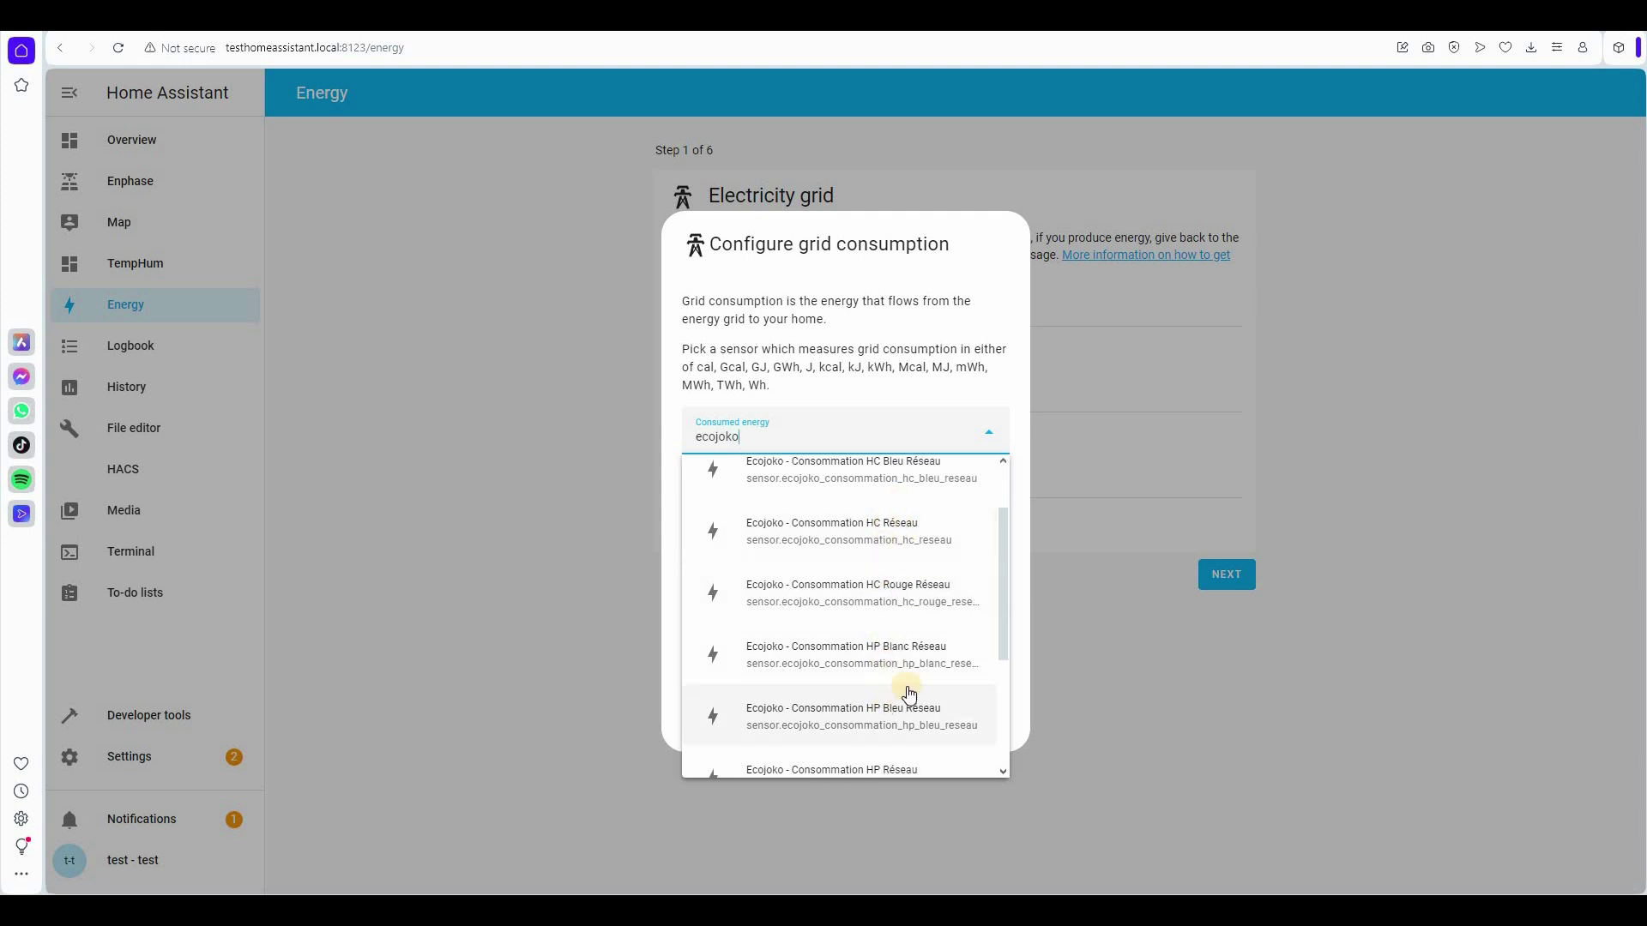
scroll(939, 643, down, 2)
scroll(940, 643, down, 1)
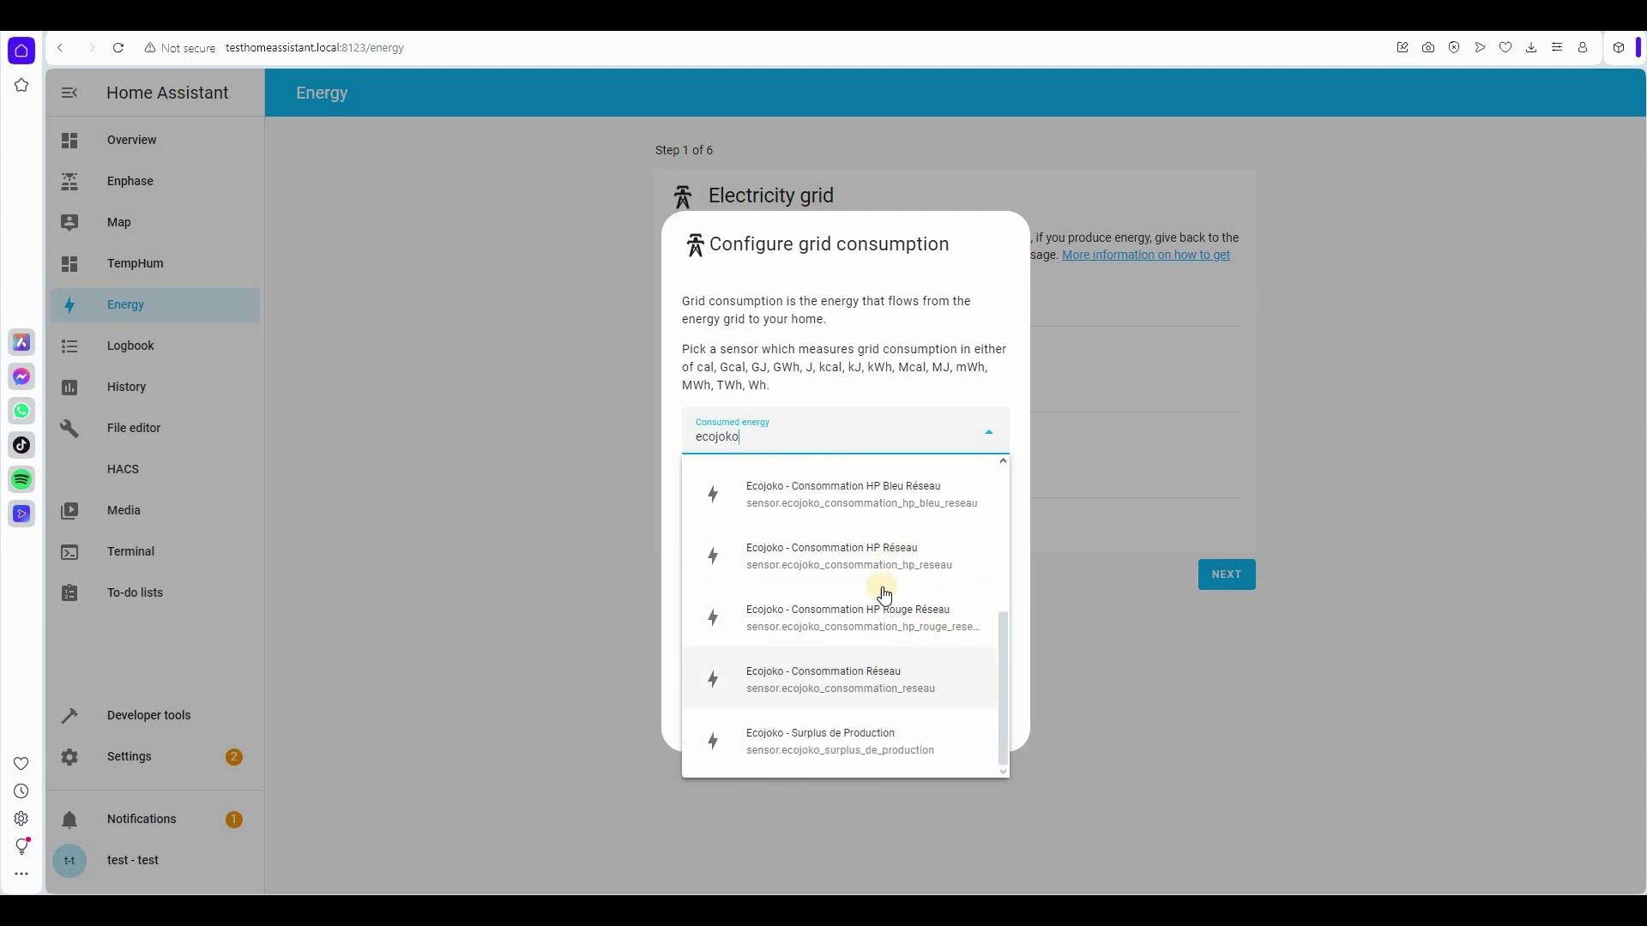
click(870, 689)
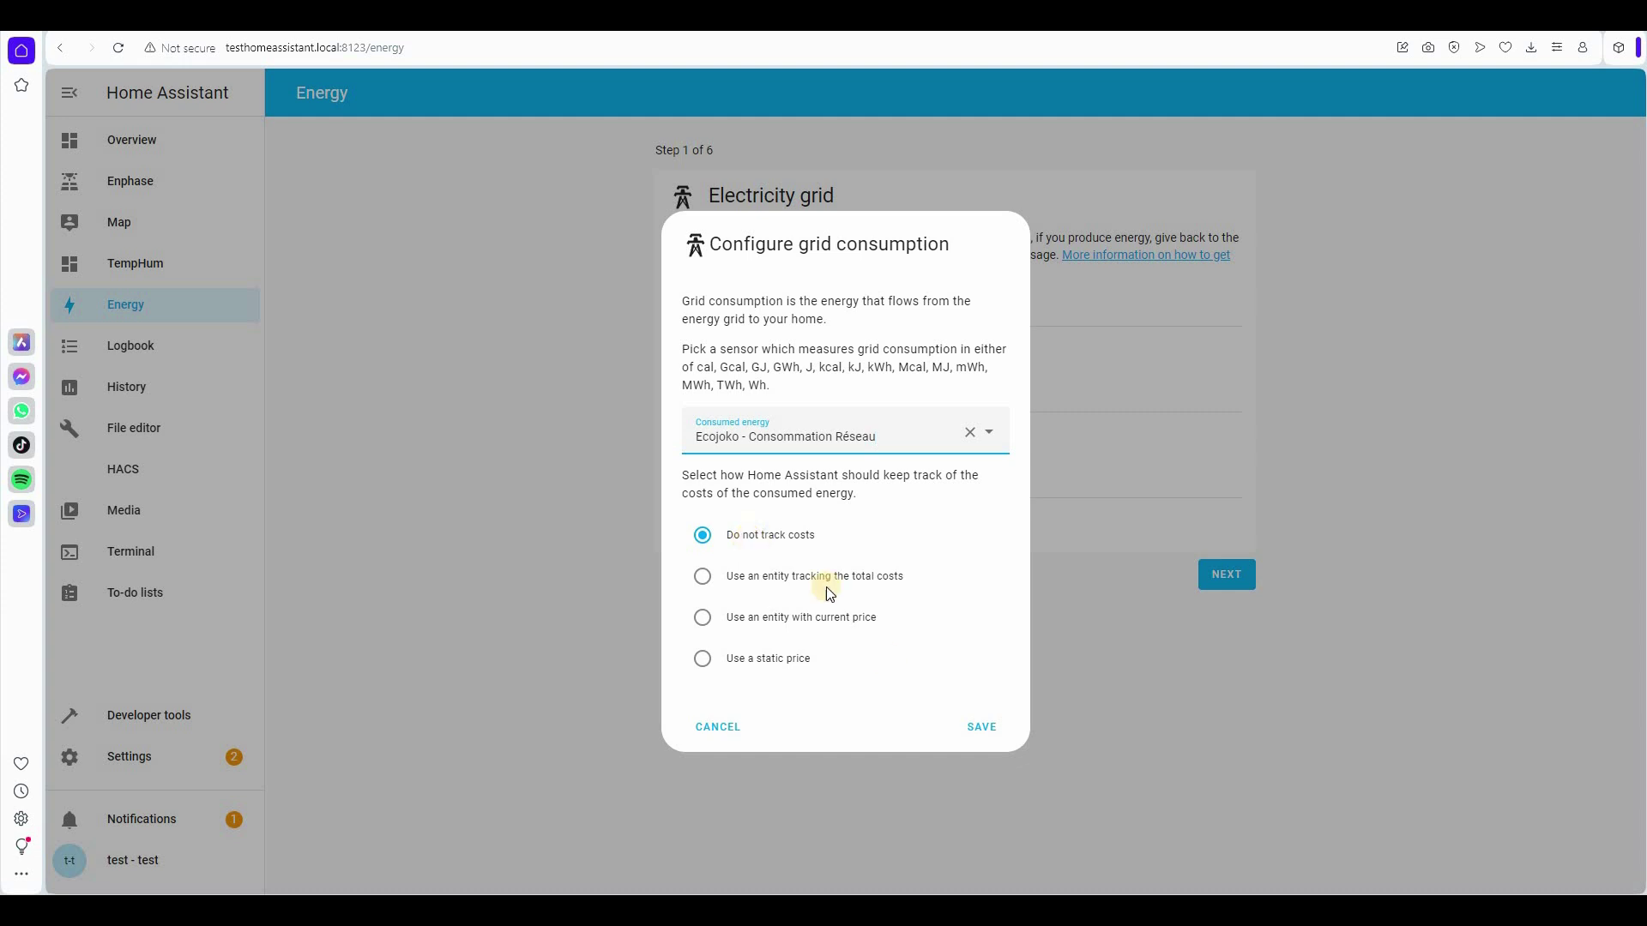
click(984, 729)
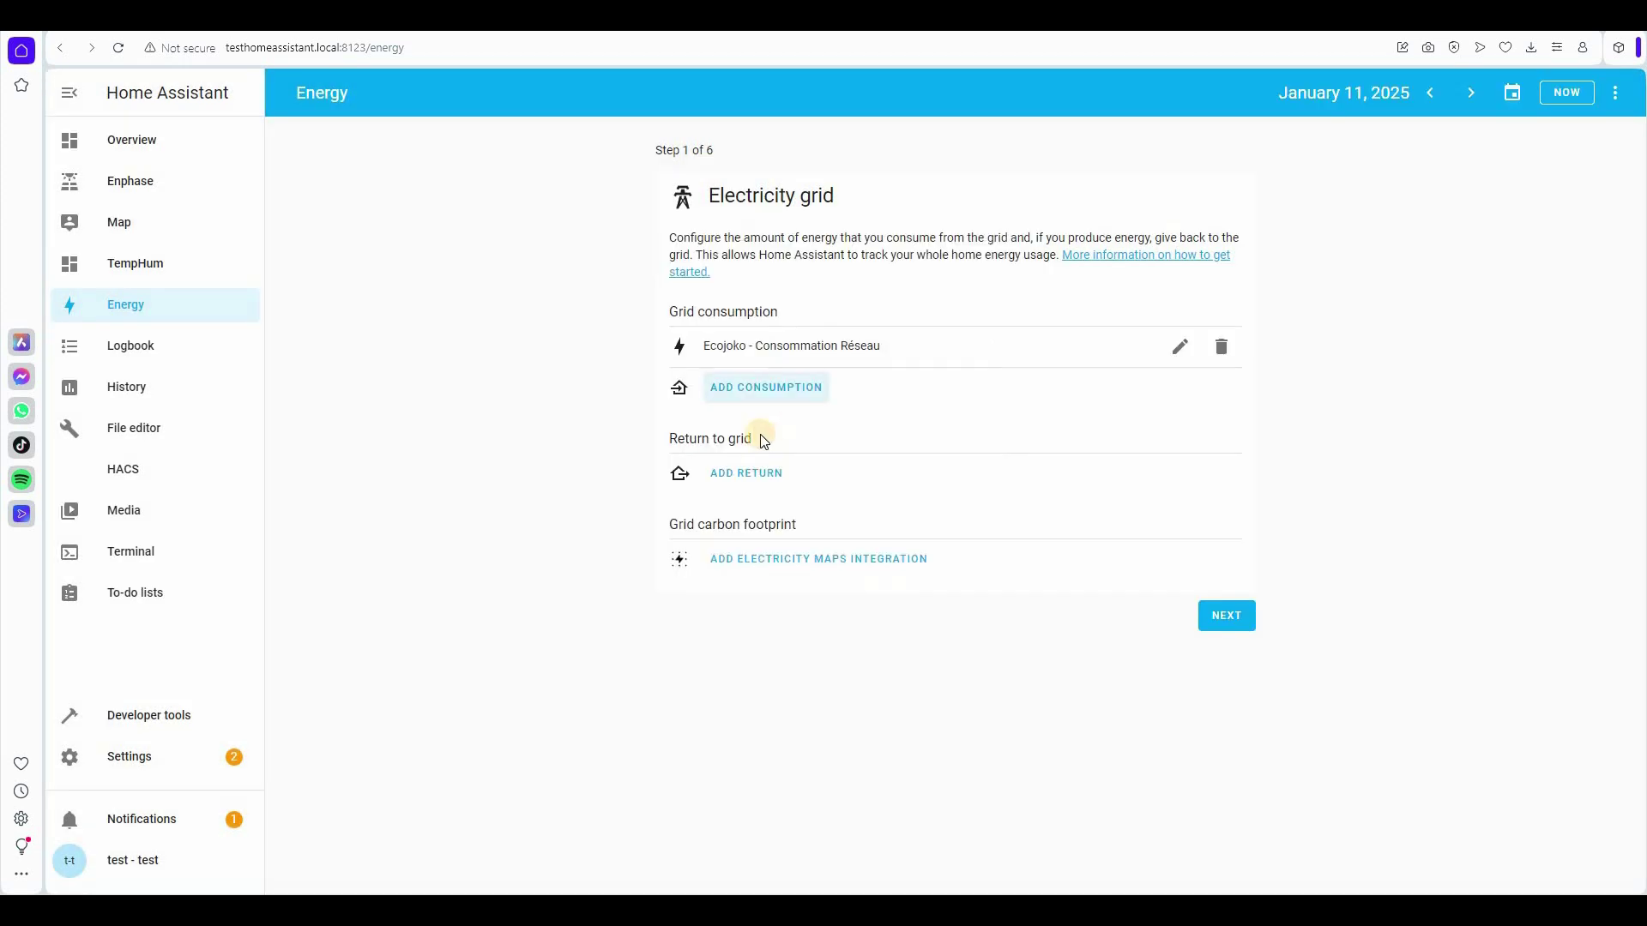
Step: Add Ecojoko - Surplus de Production as the energy returned to the grid, with no money back
click(743, 476)
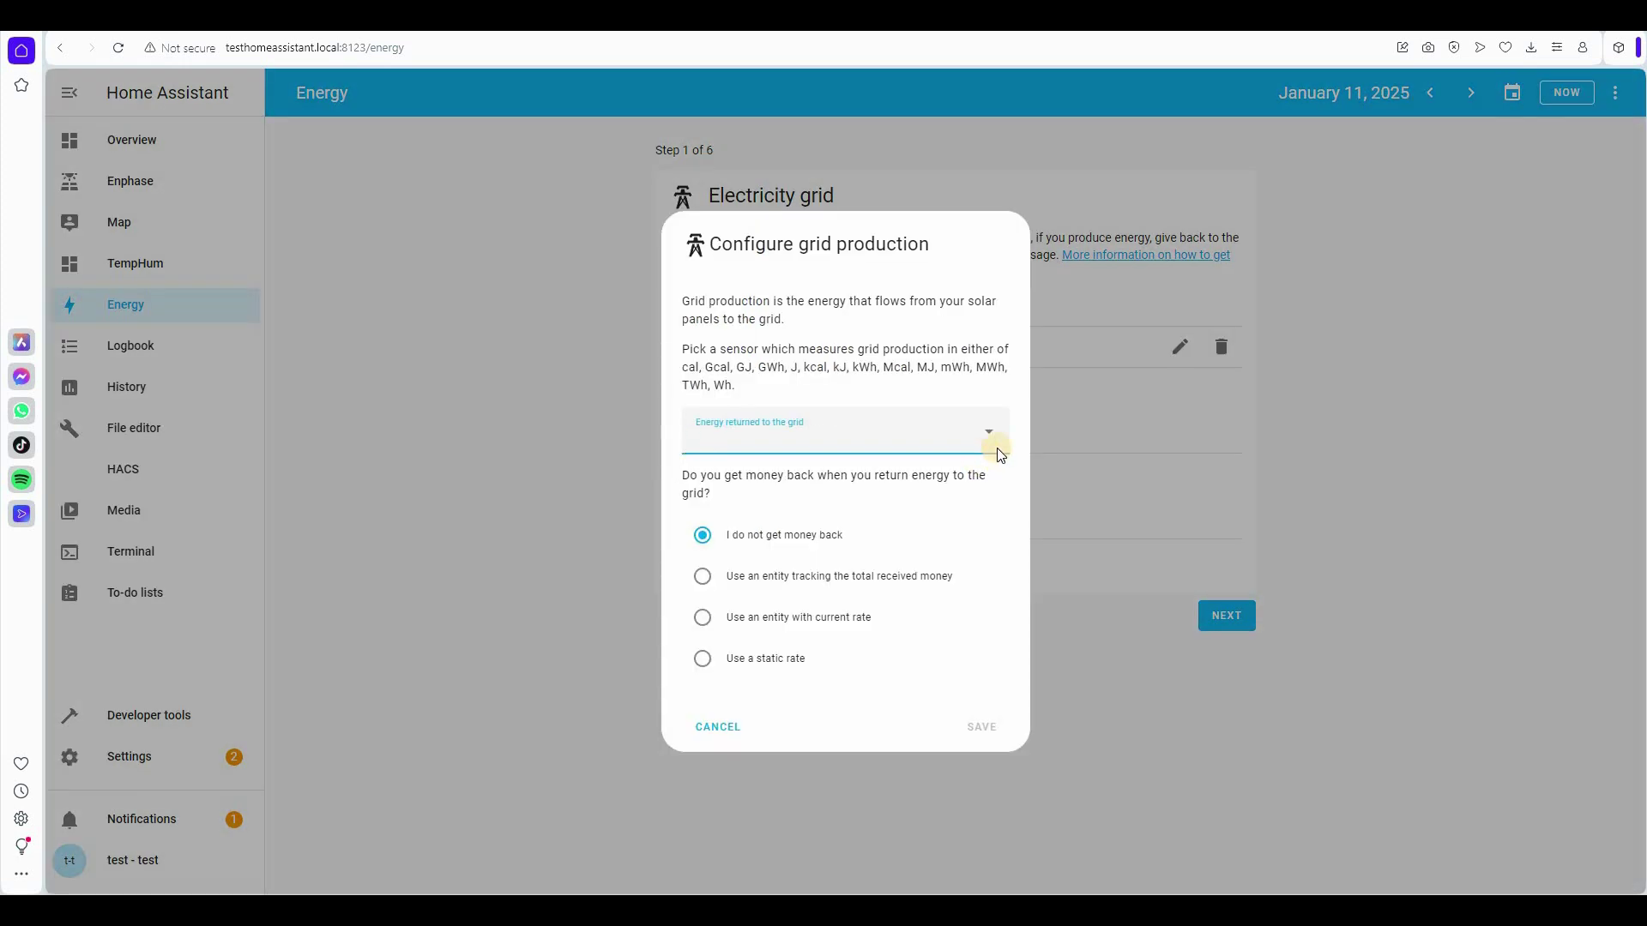
click(992, 433)
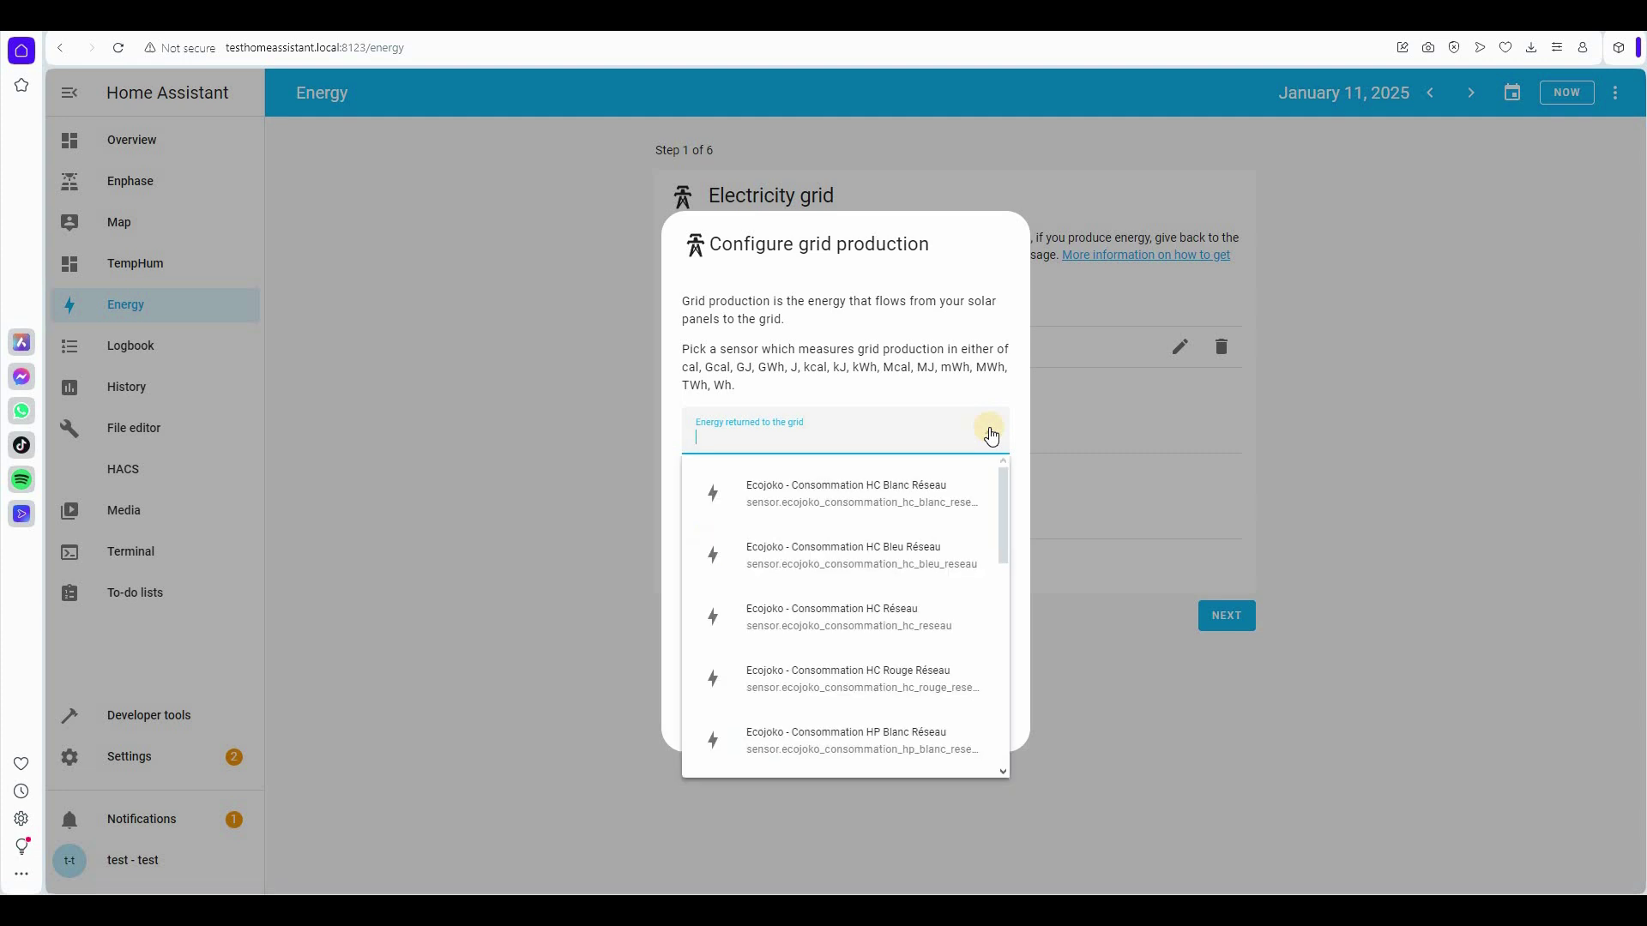
text(ecojoko)
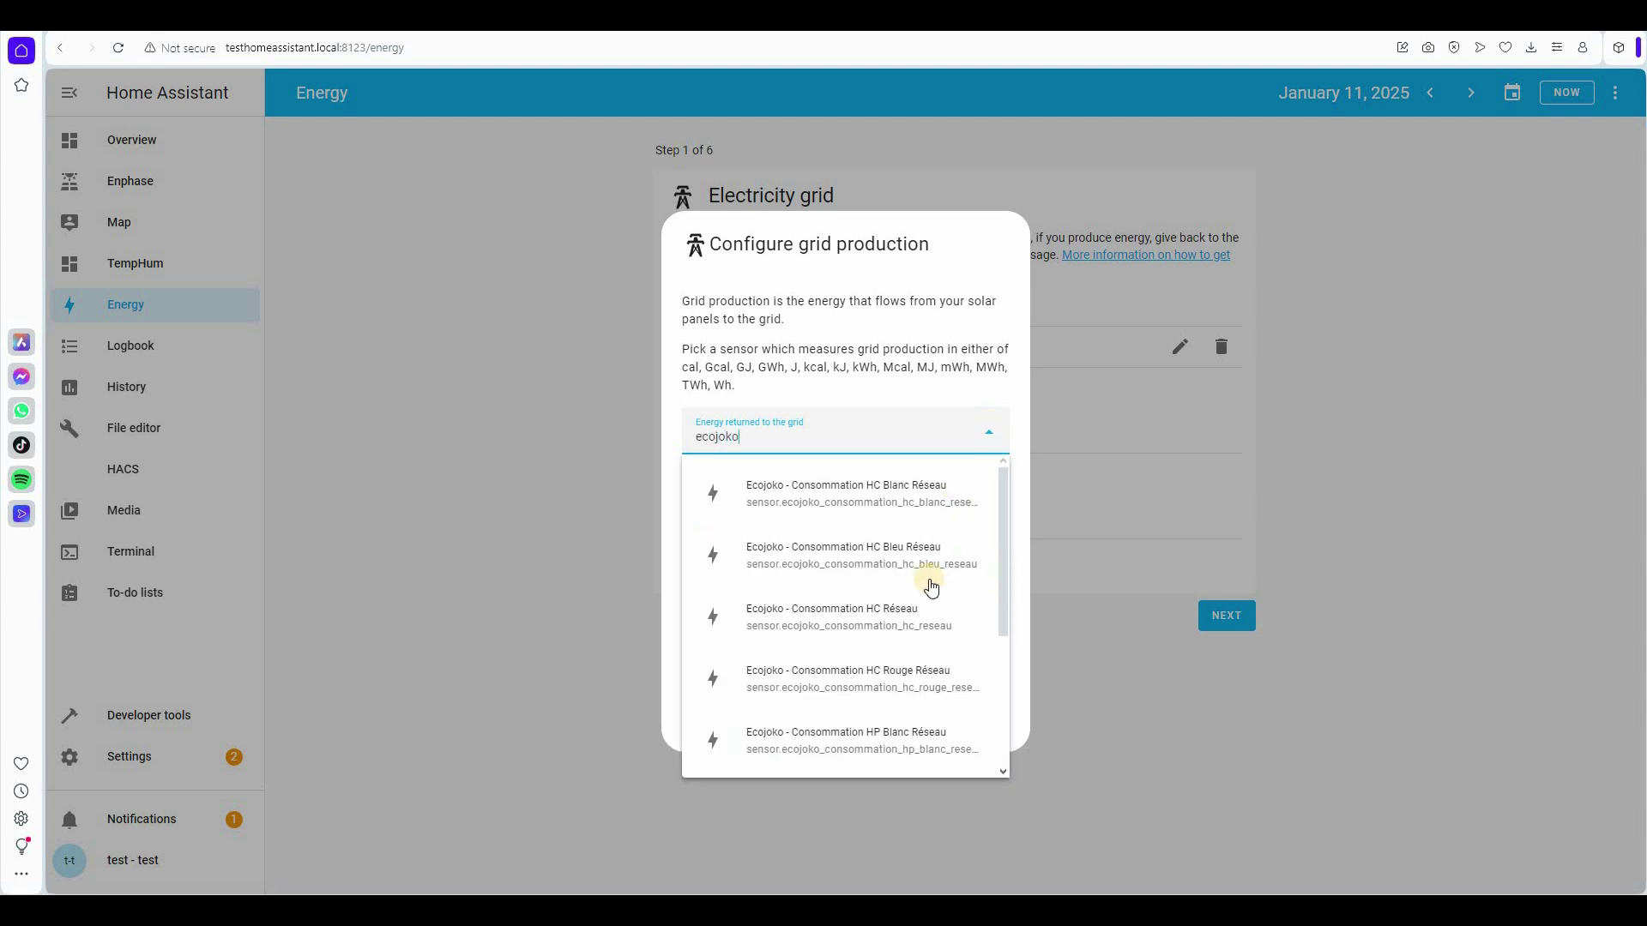
scroll(932, 634, down, 3)
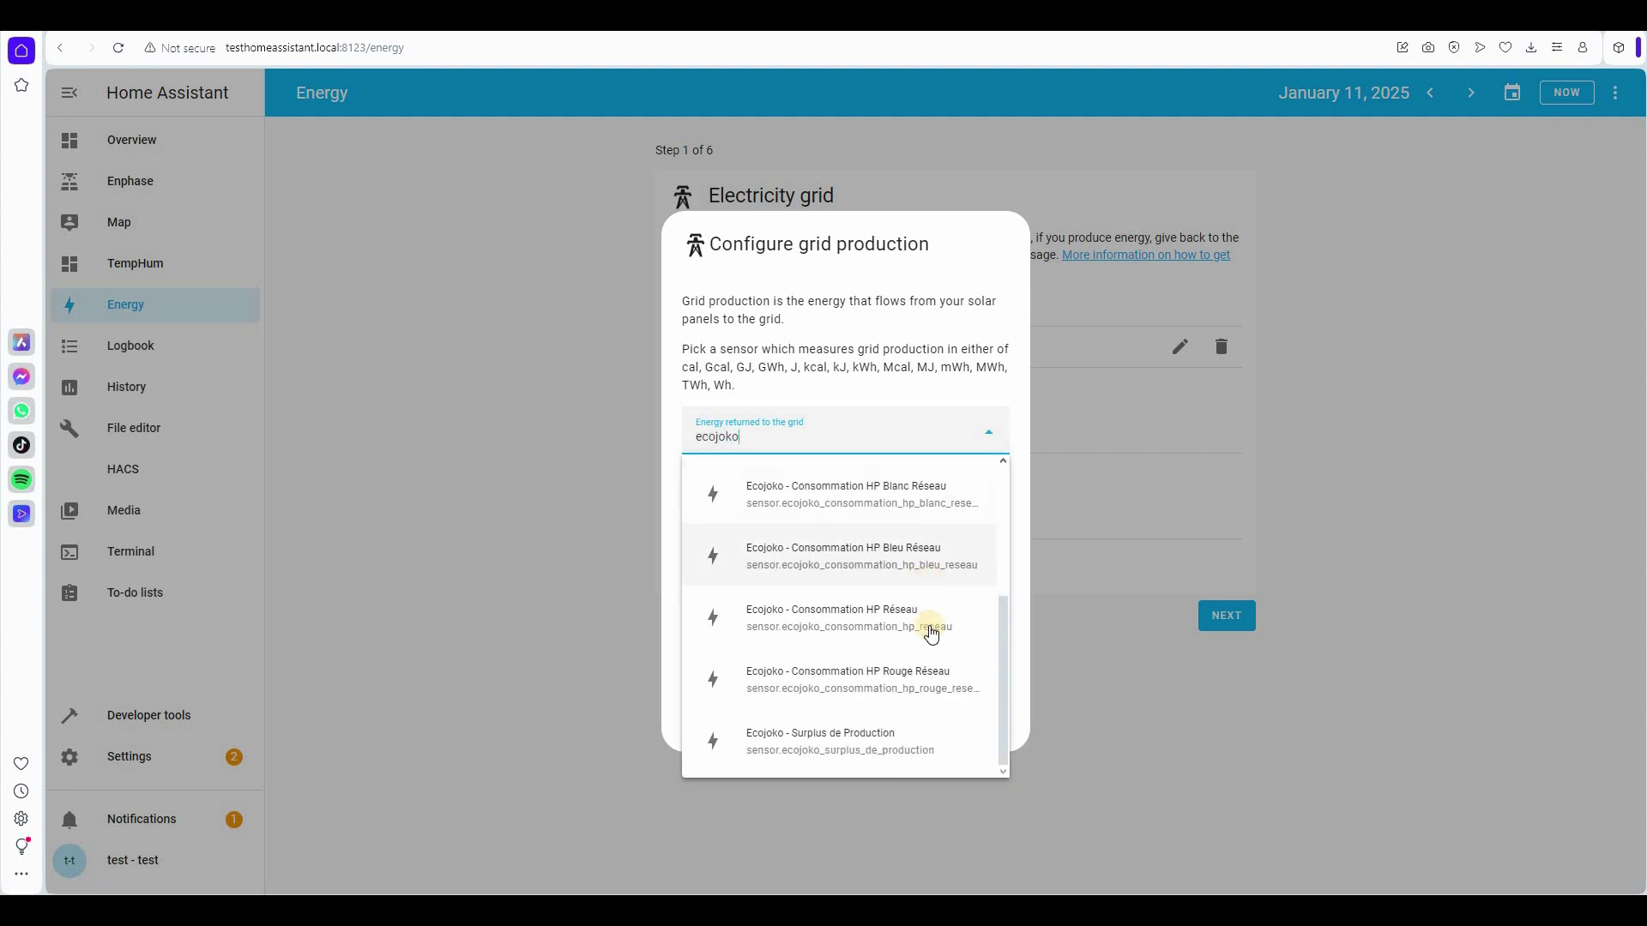
click(873, 755)
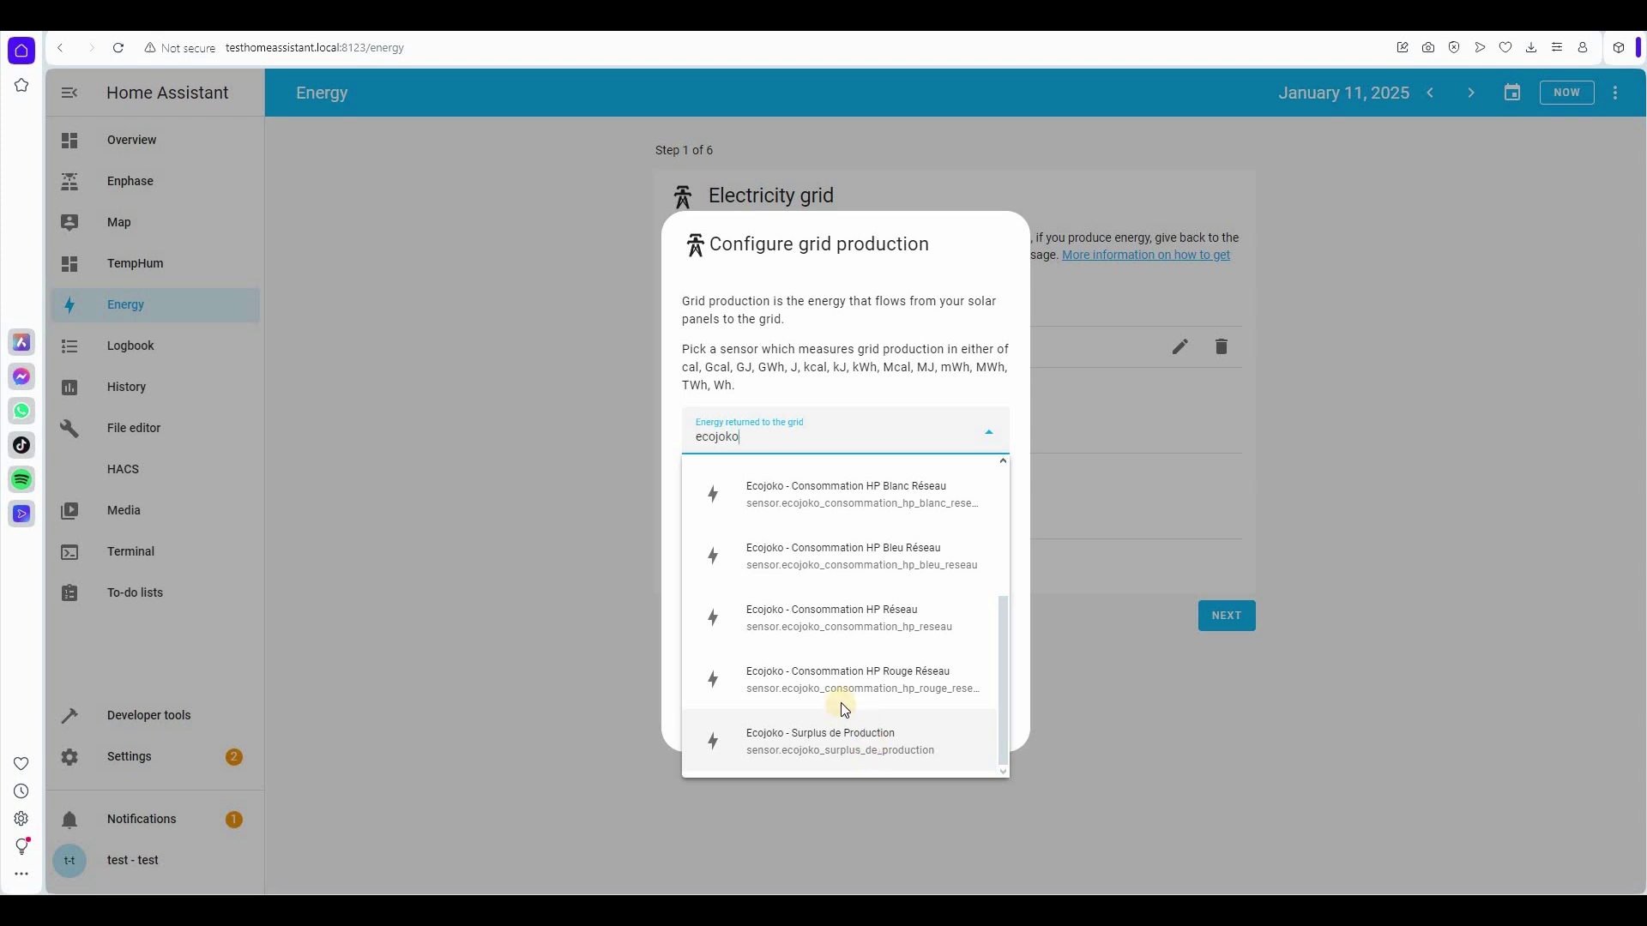
click(984, 729)
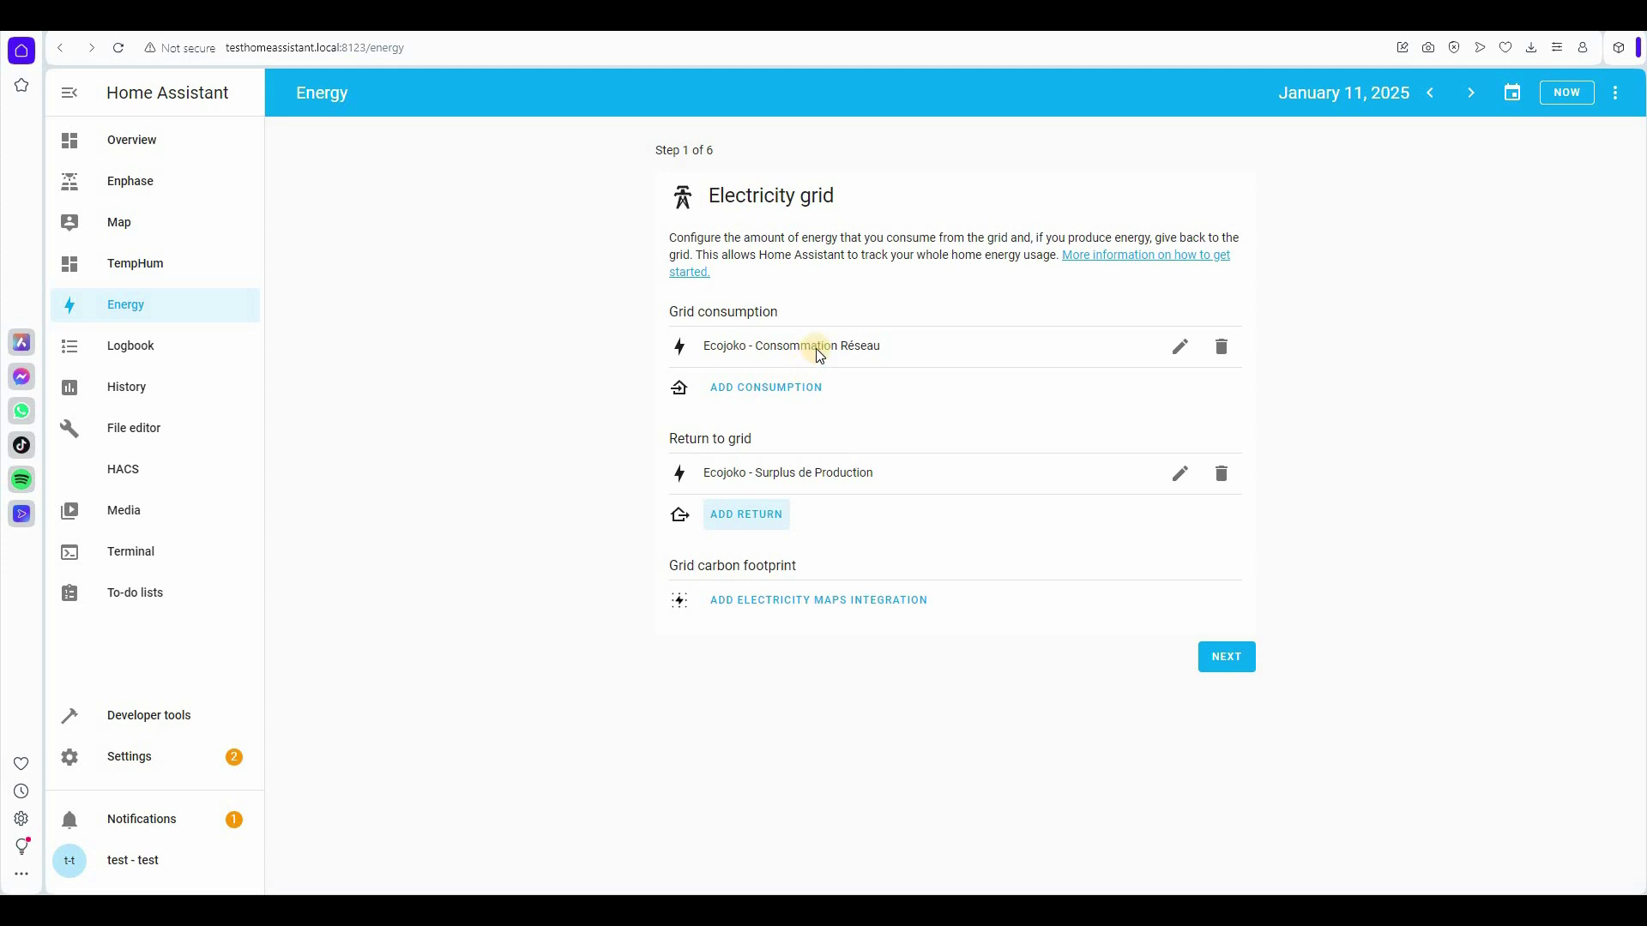
click(815, 348)
Step: Continue to the solar panels setup and add the Envoy Production d'énergie du jour sensor without a production forecast
click(1222, 657)
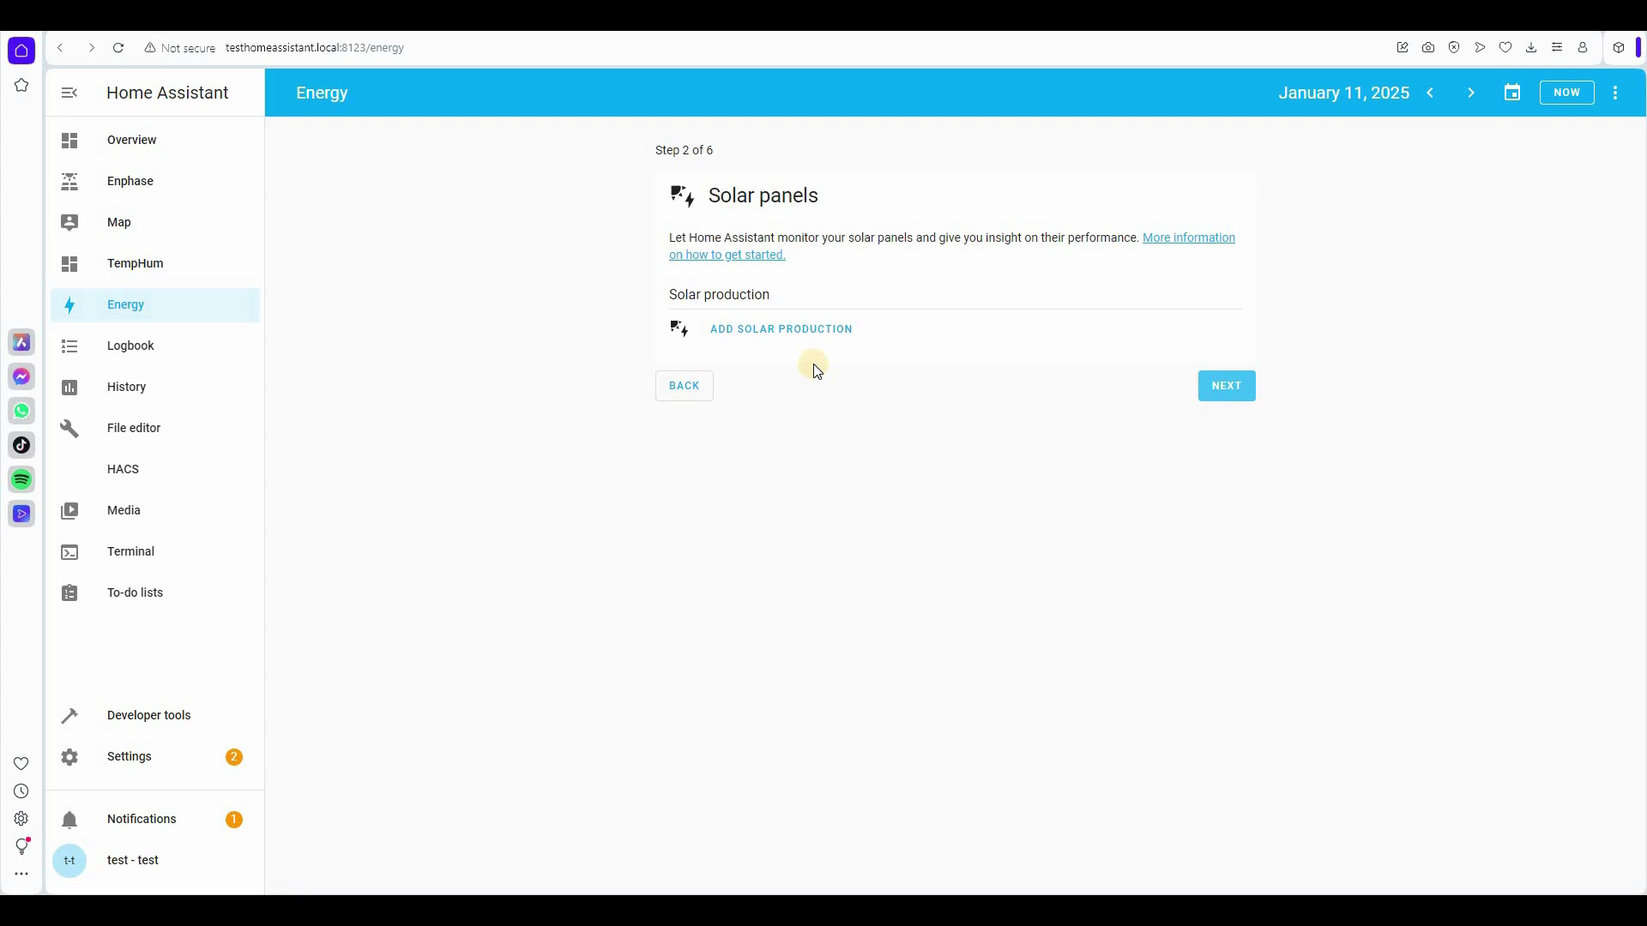
click(151, 464)
click(772, 330)
text(envoy)
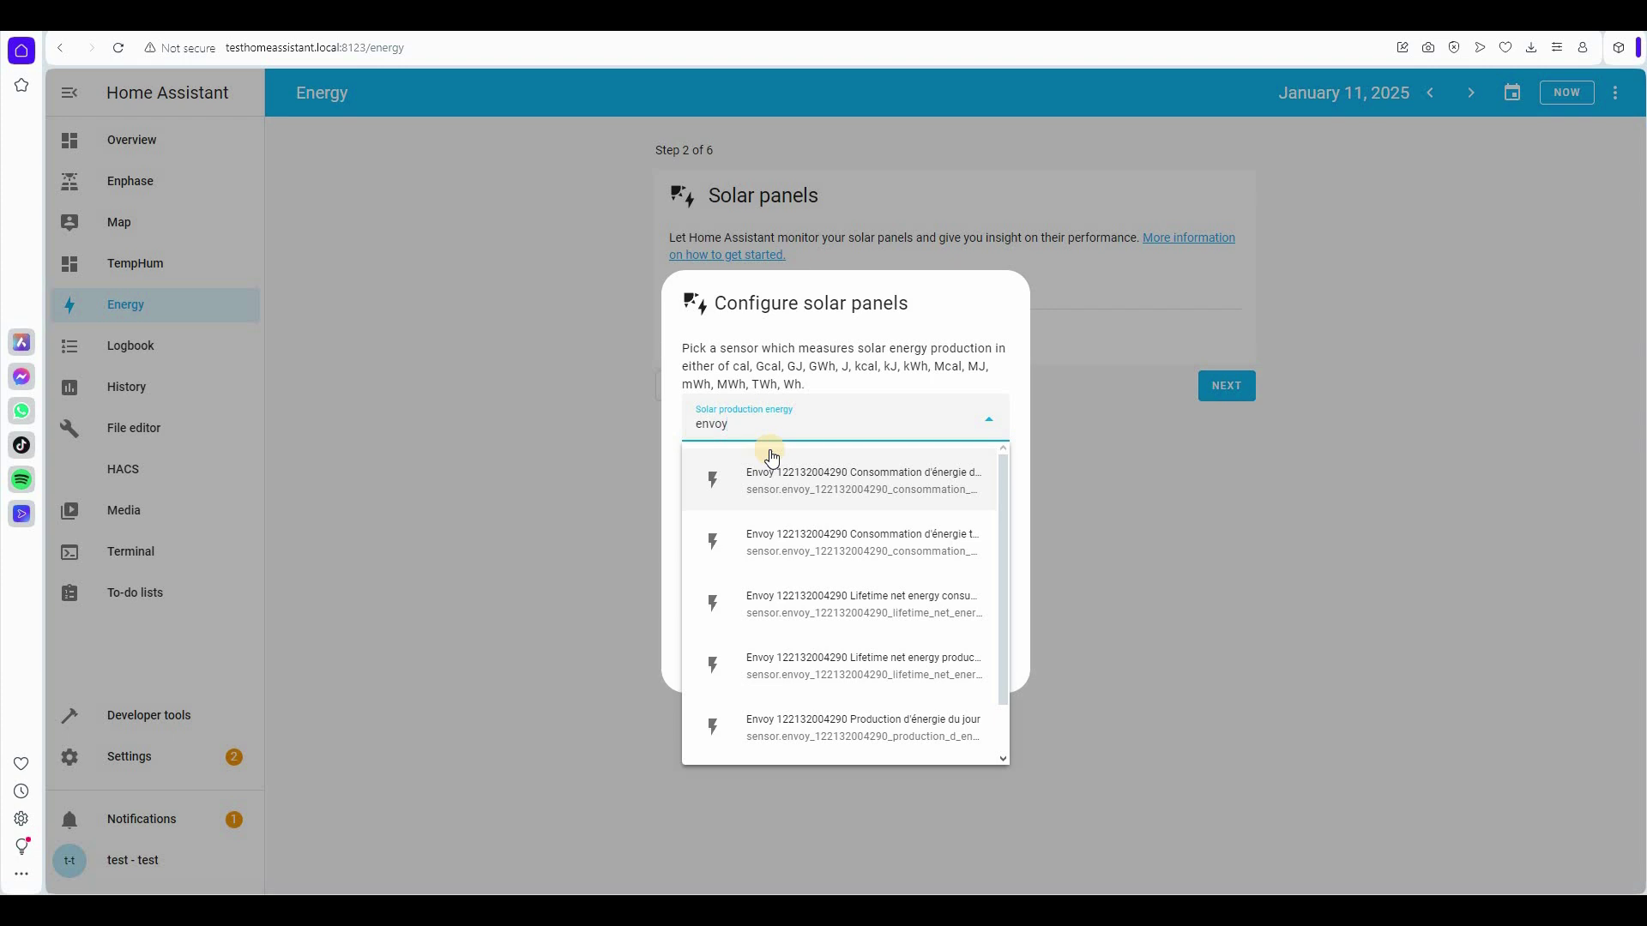
scroll(894, 601, down, 1)
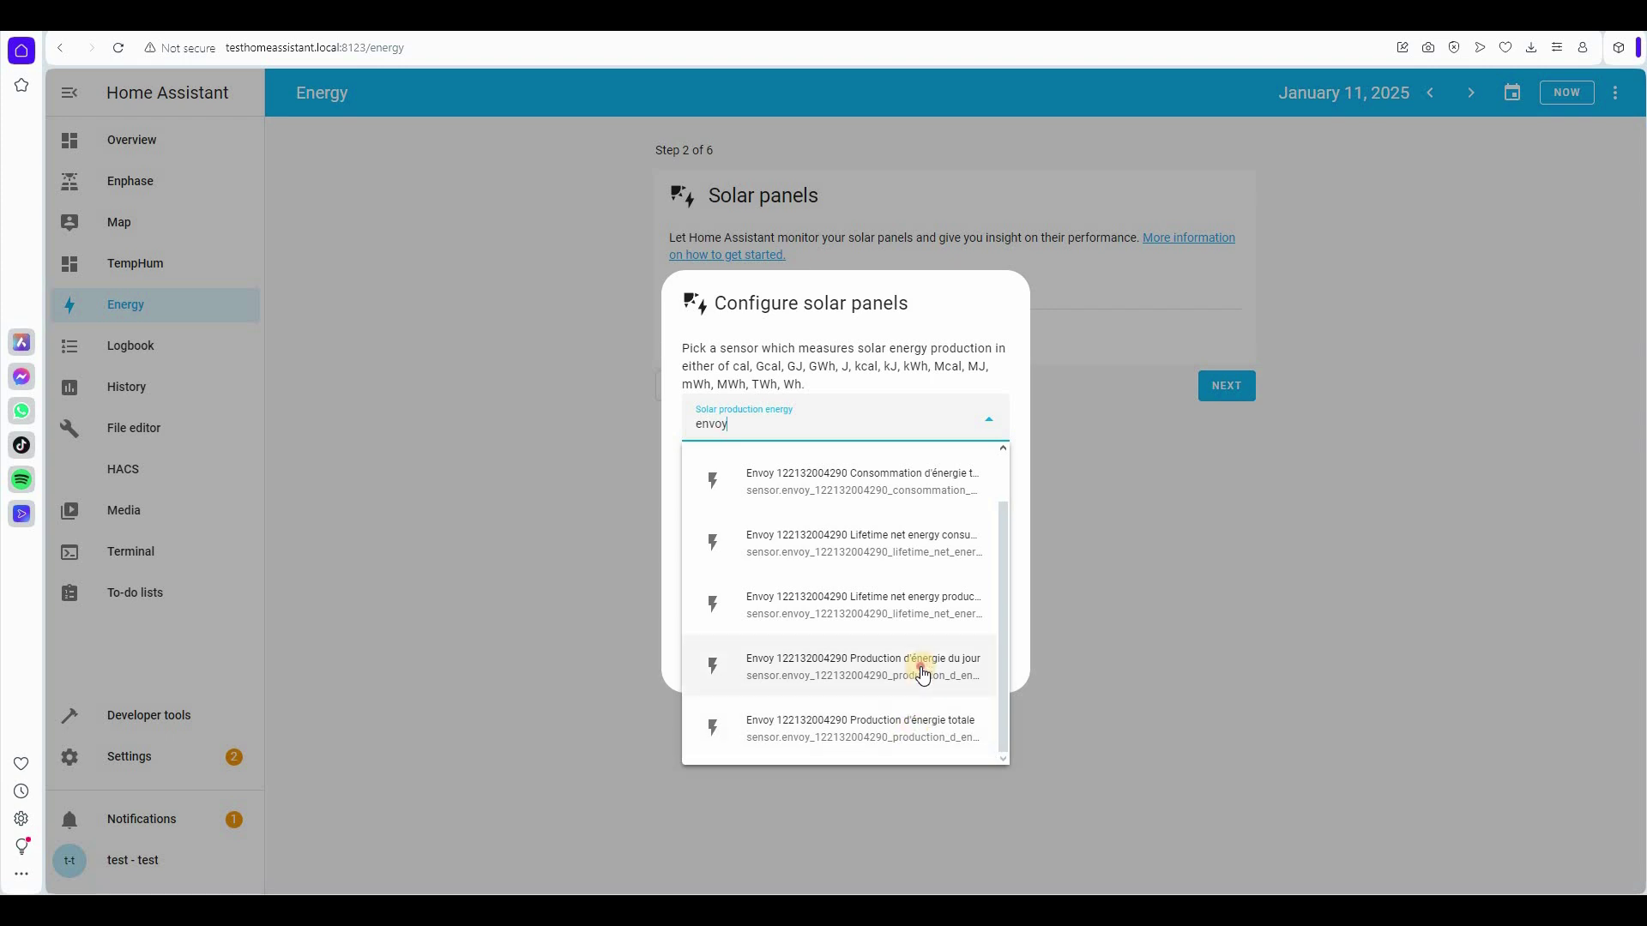
key(Return)
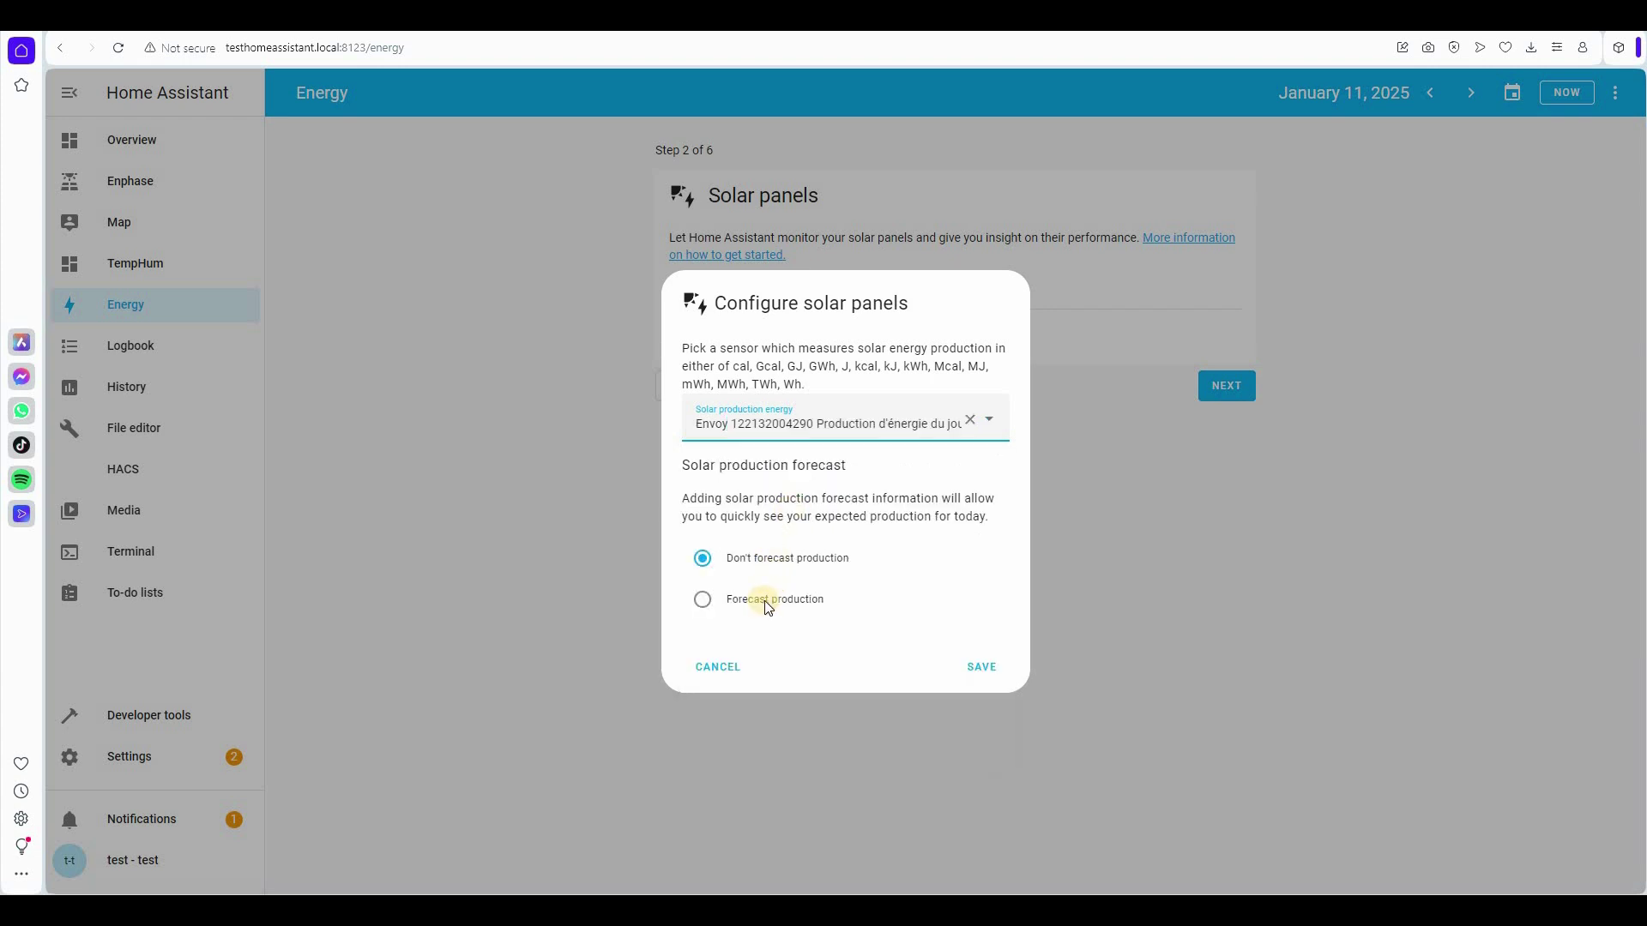
click(982, 668)
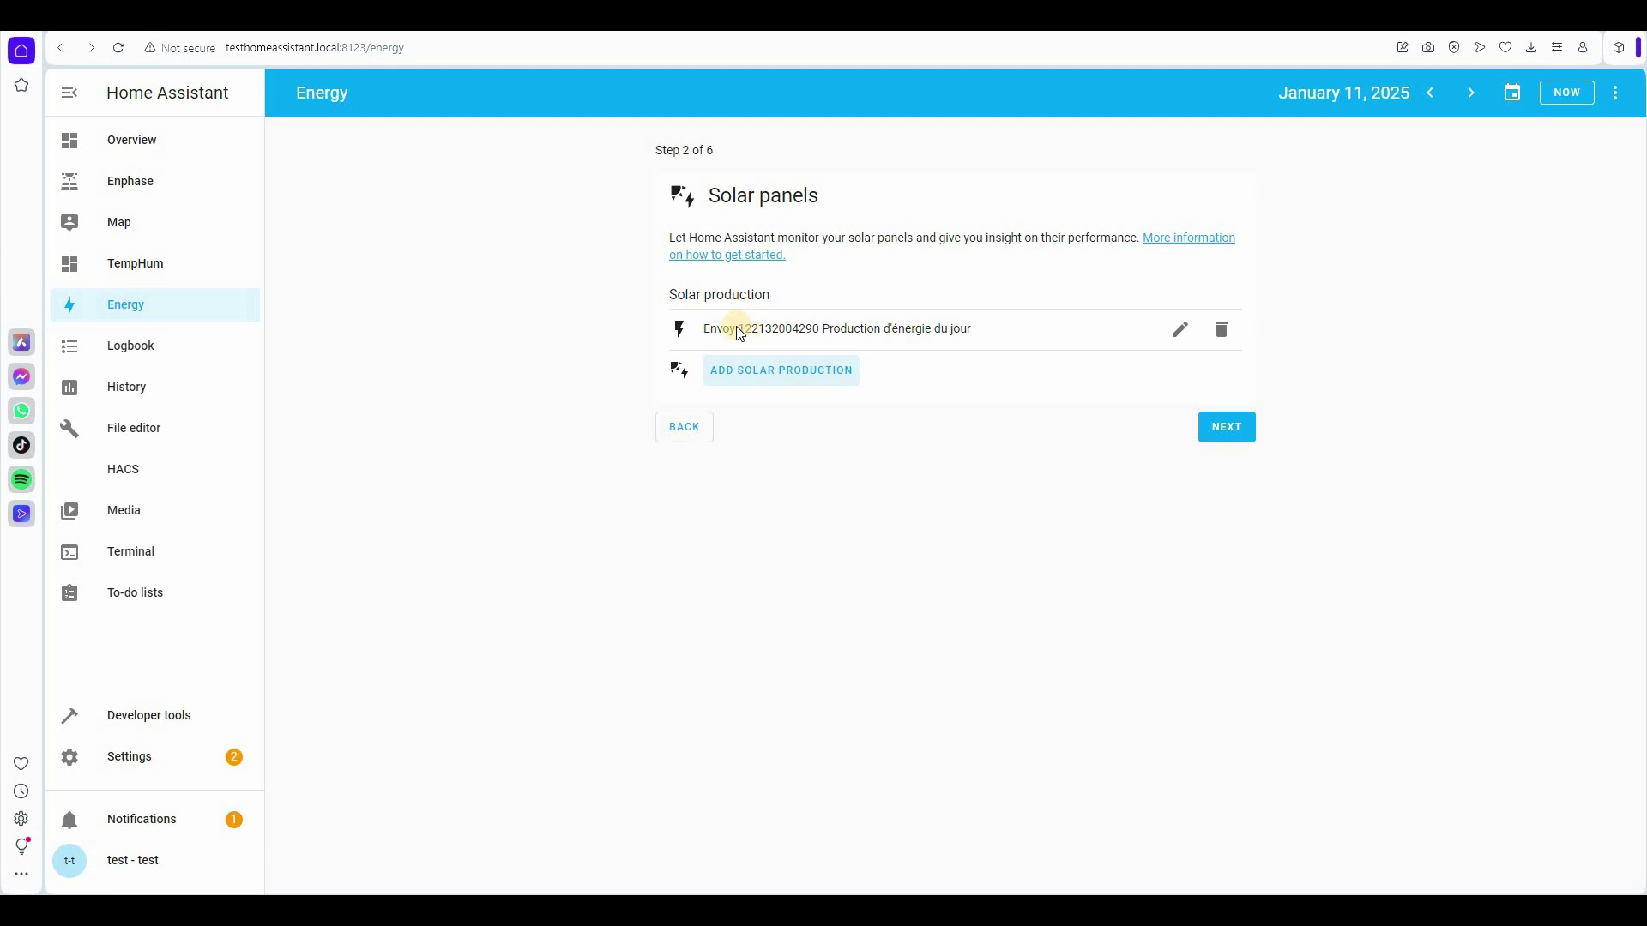
Step: Skip battery storage, gas and water consumption and finish the setup to show the energy dashboard
click(1225, 424)
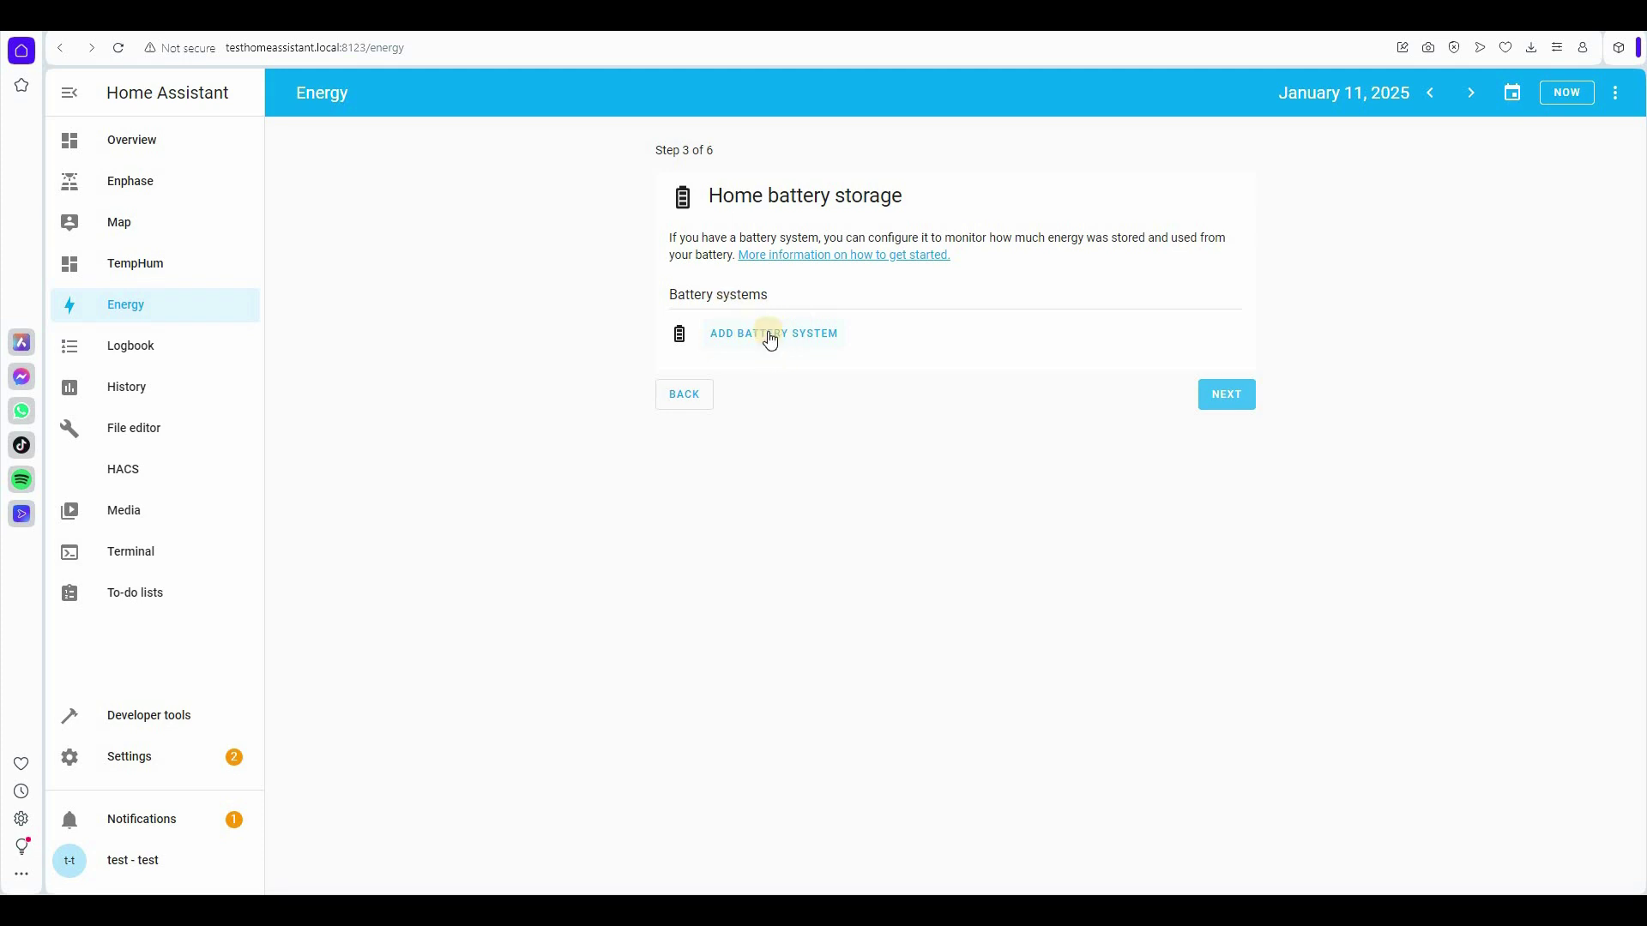
click(1229, 402)
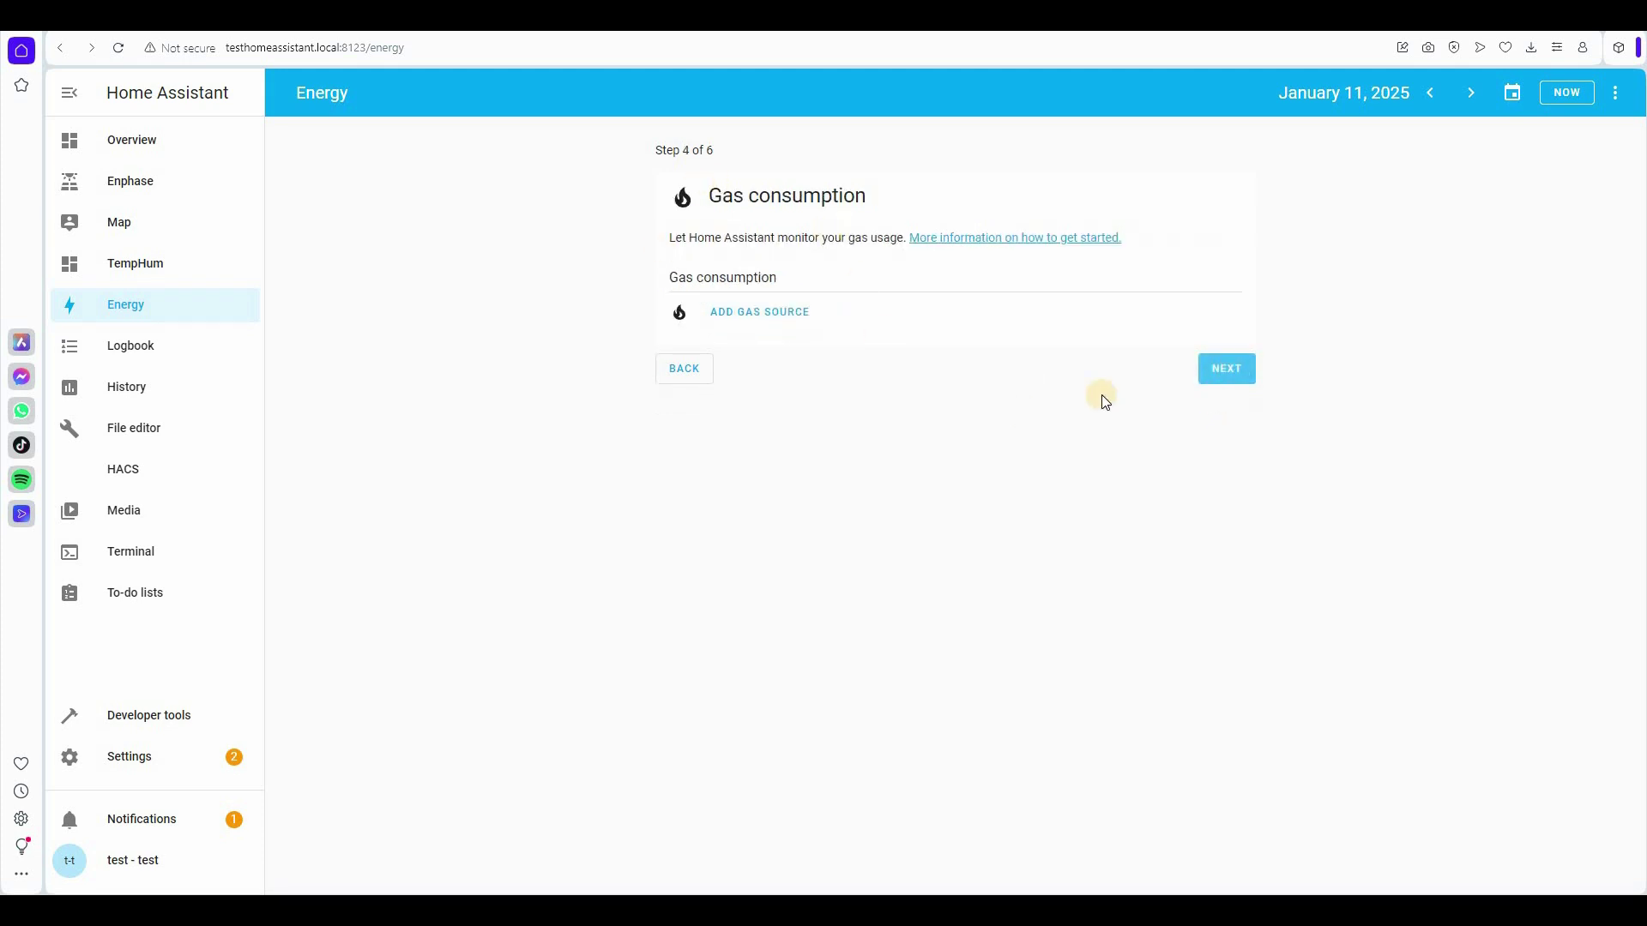
click(1221, 377)
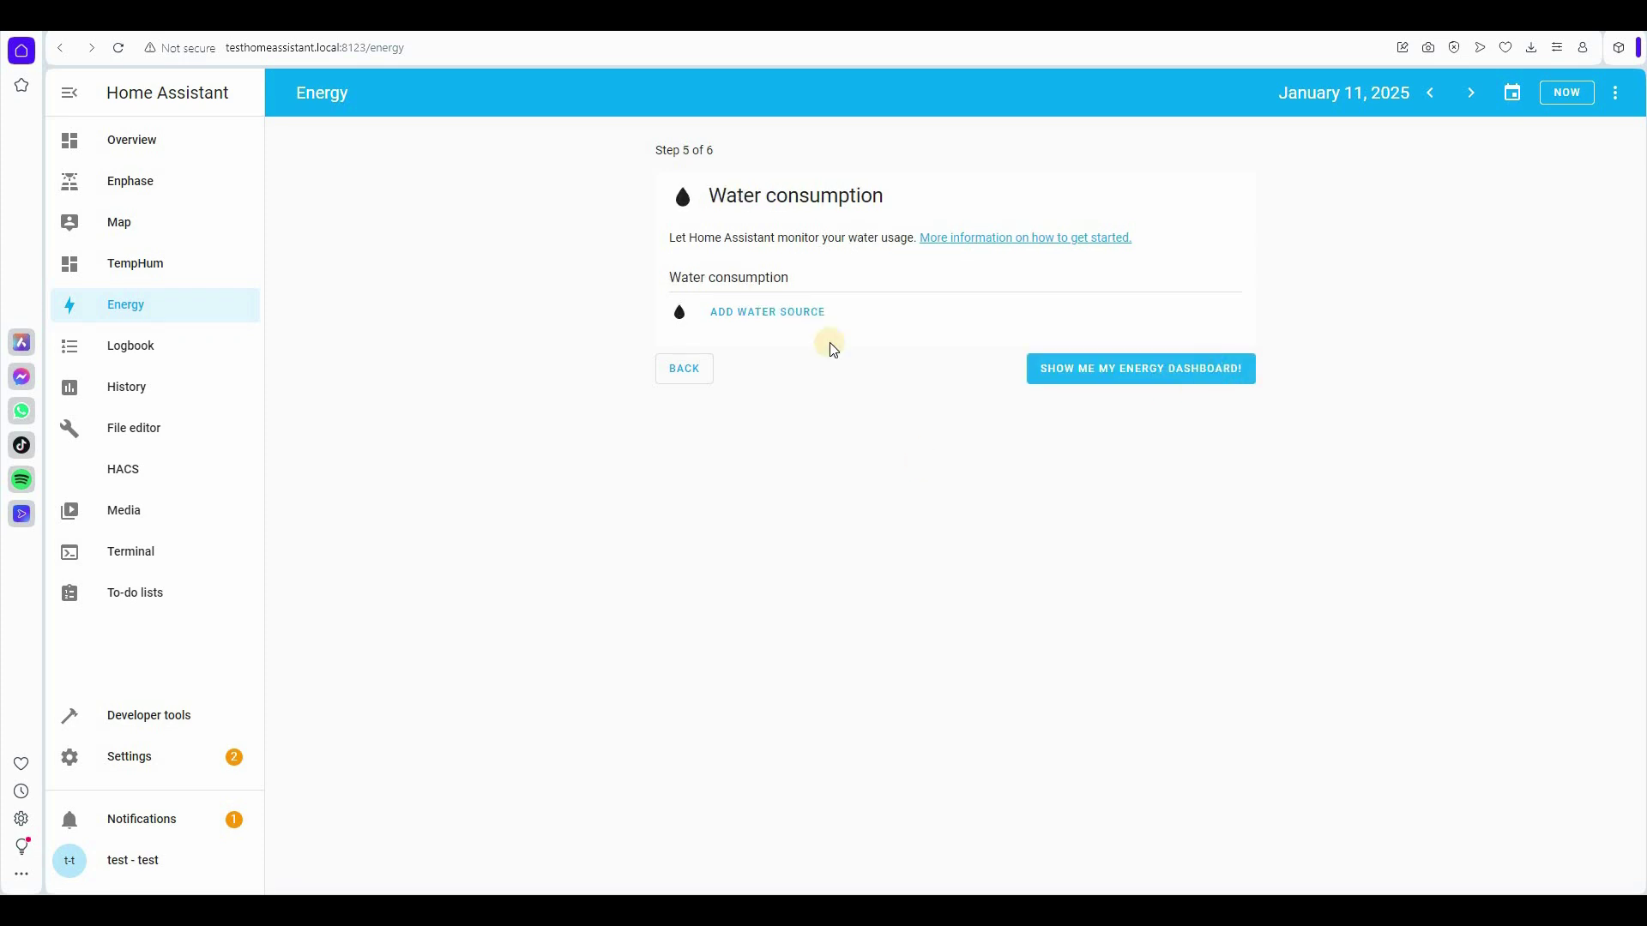
click(1133, 376)
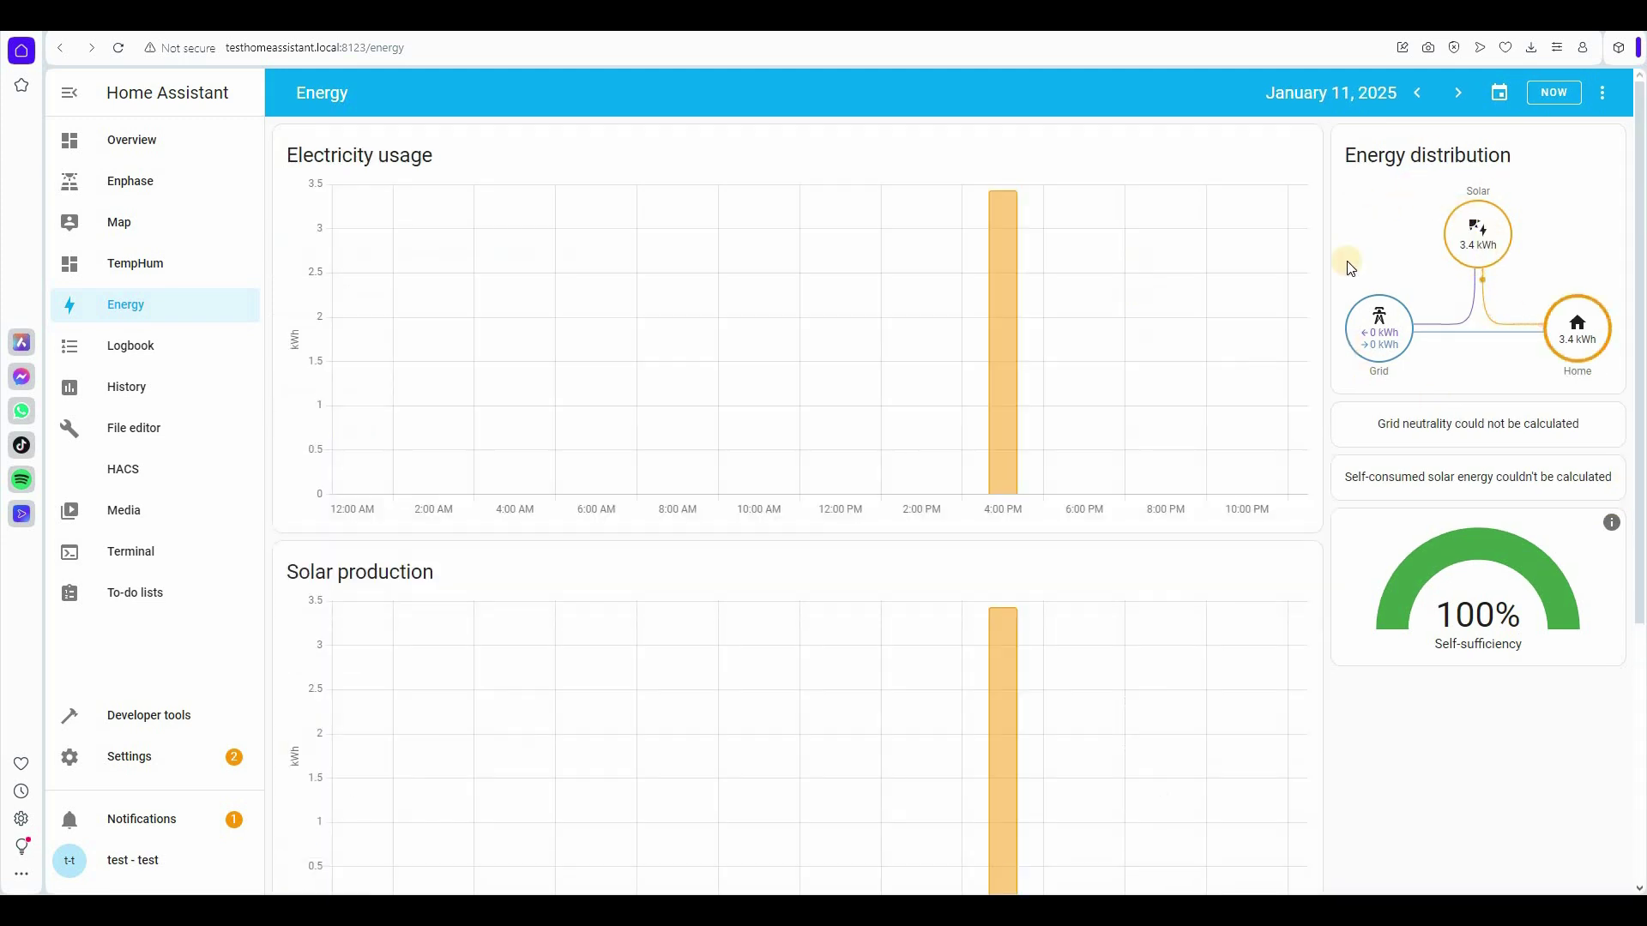
Step: Examine the new energy distribution, and compare it with the charts and sources of the Energy dashboard on the fromhomeassistant instance
click(1488, 251)
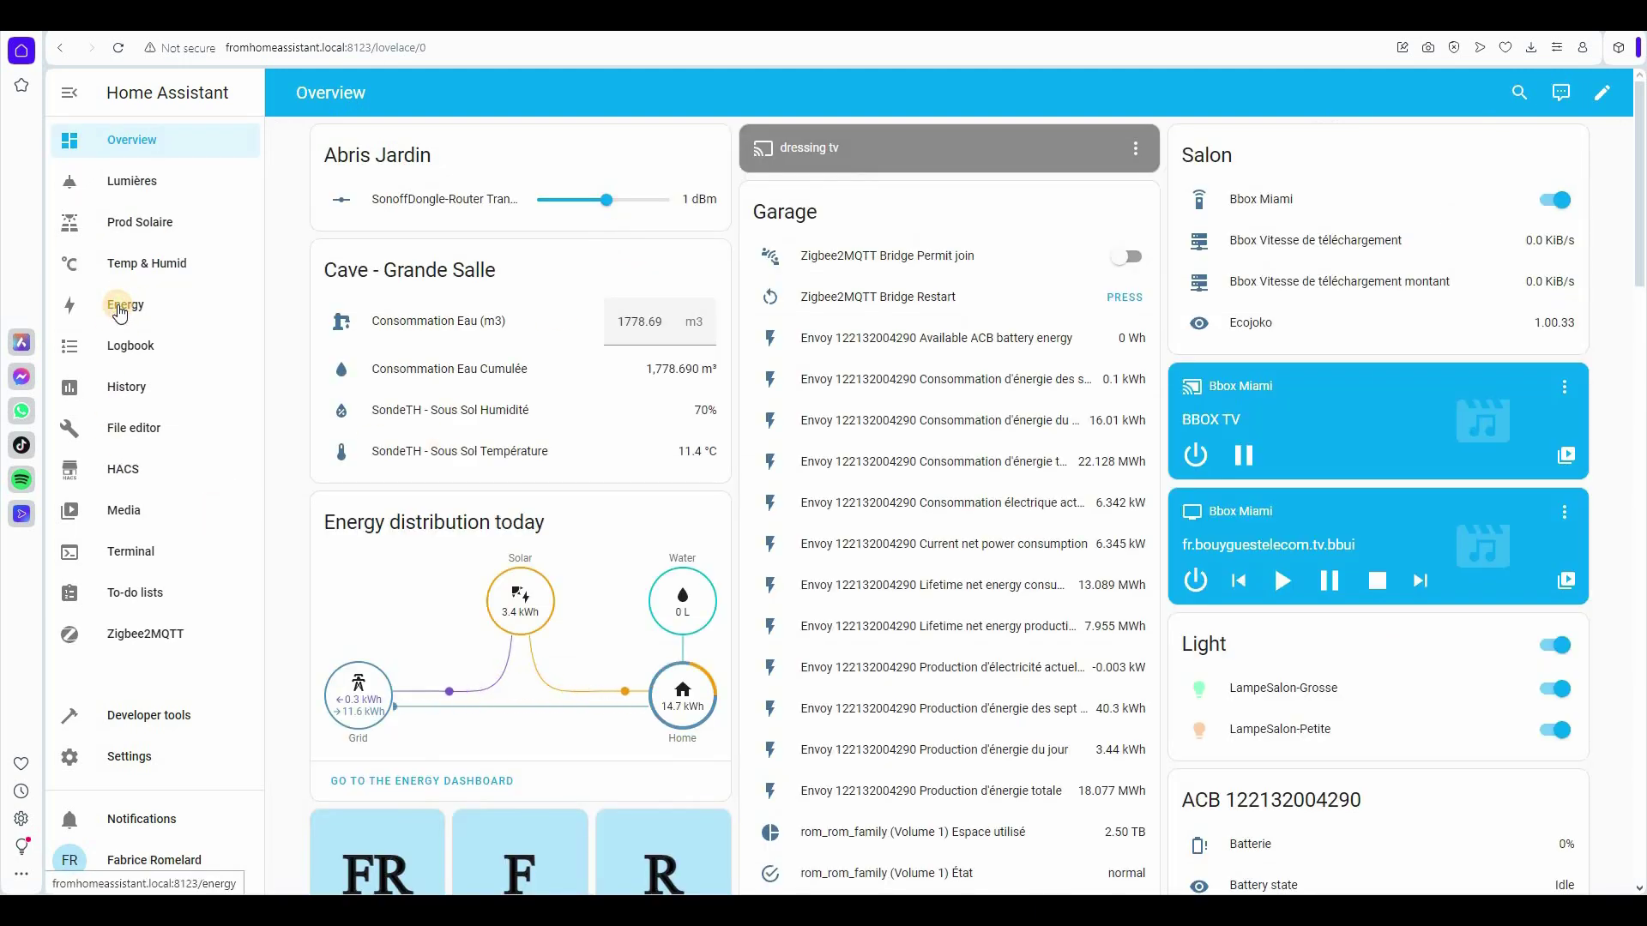
click(120, 310)
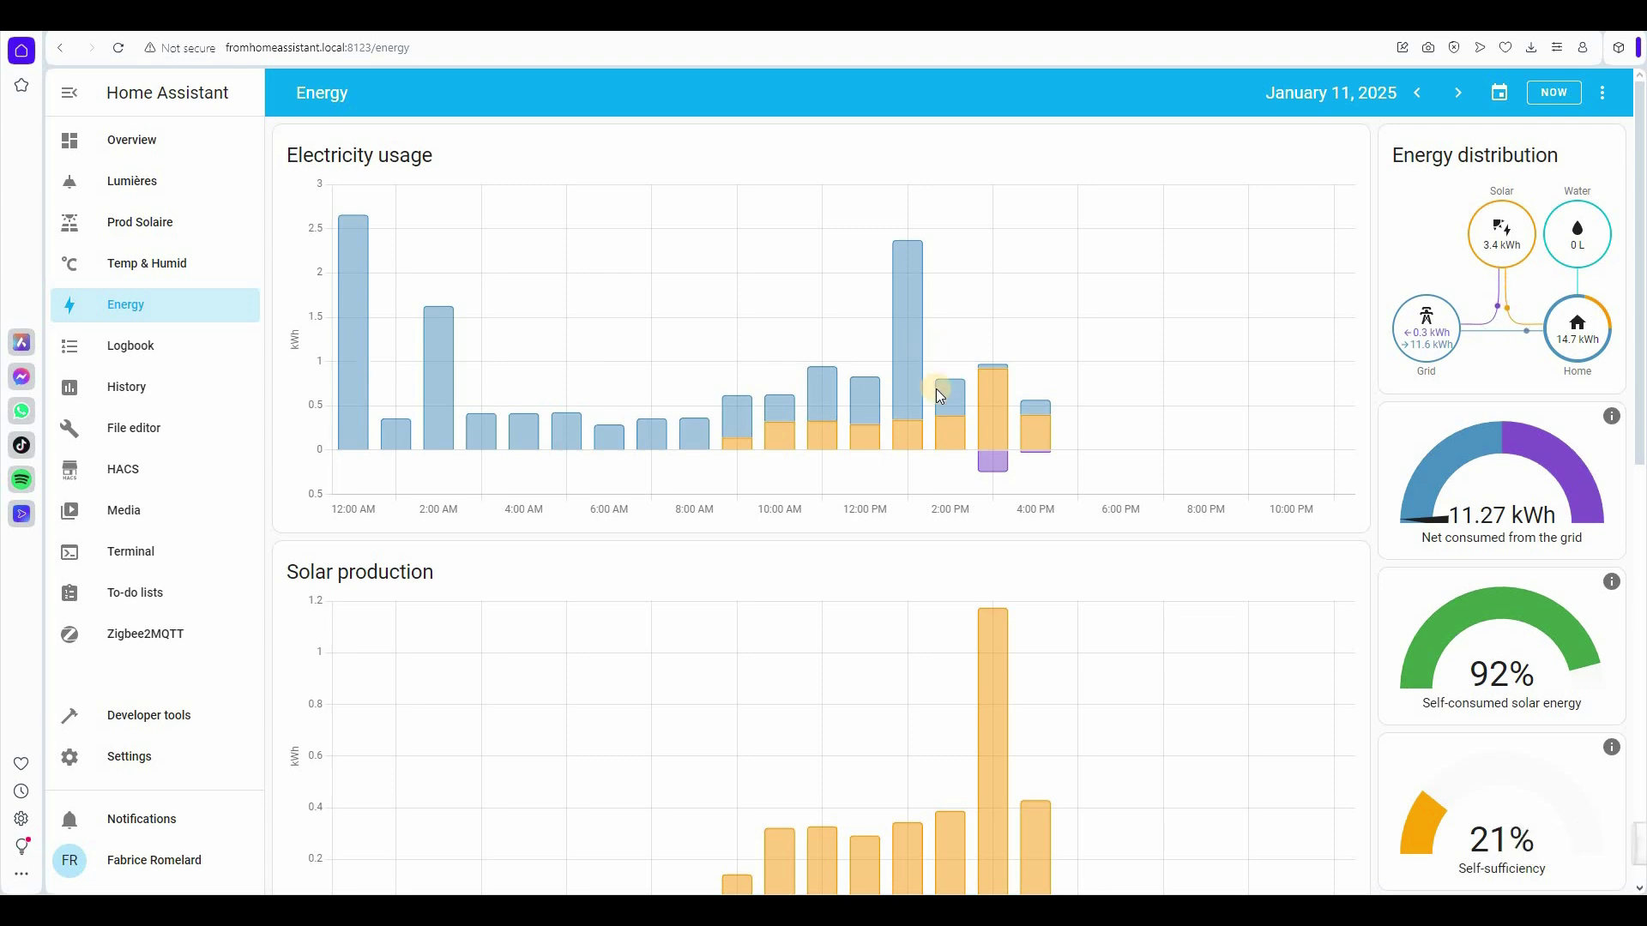
scroll(937, 391, down, 4)
scroll(936, 391, down, 6)
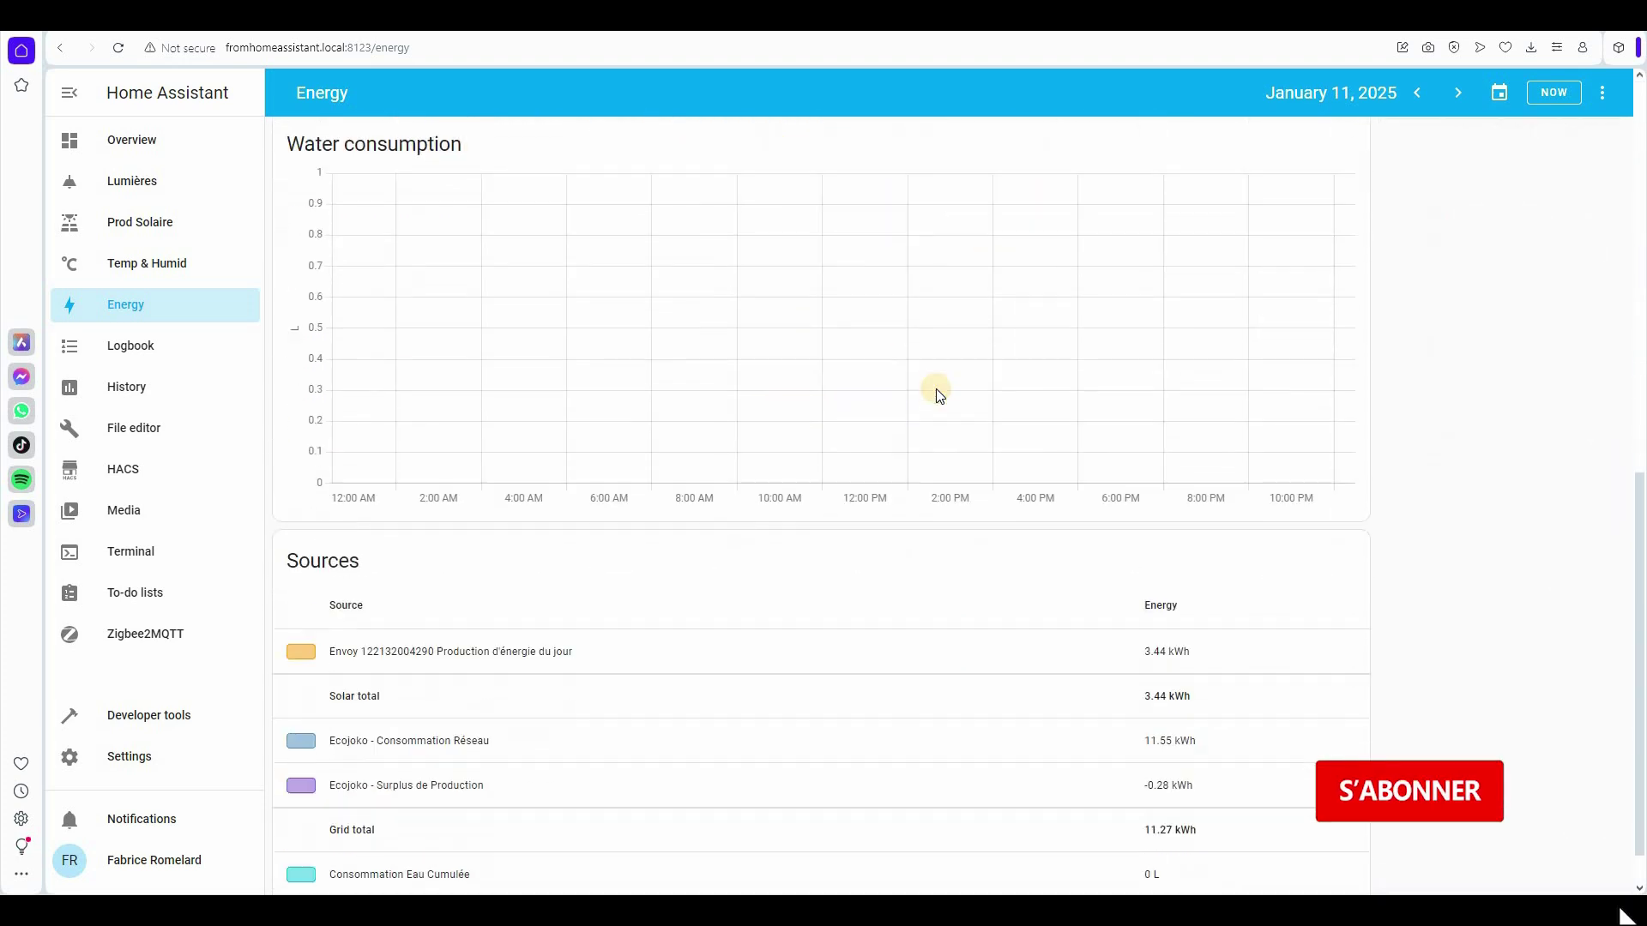
scroll(936, 391, up, 10)
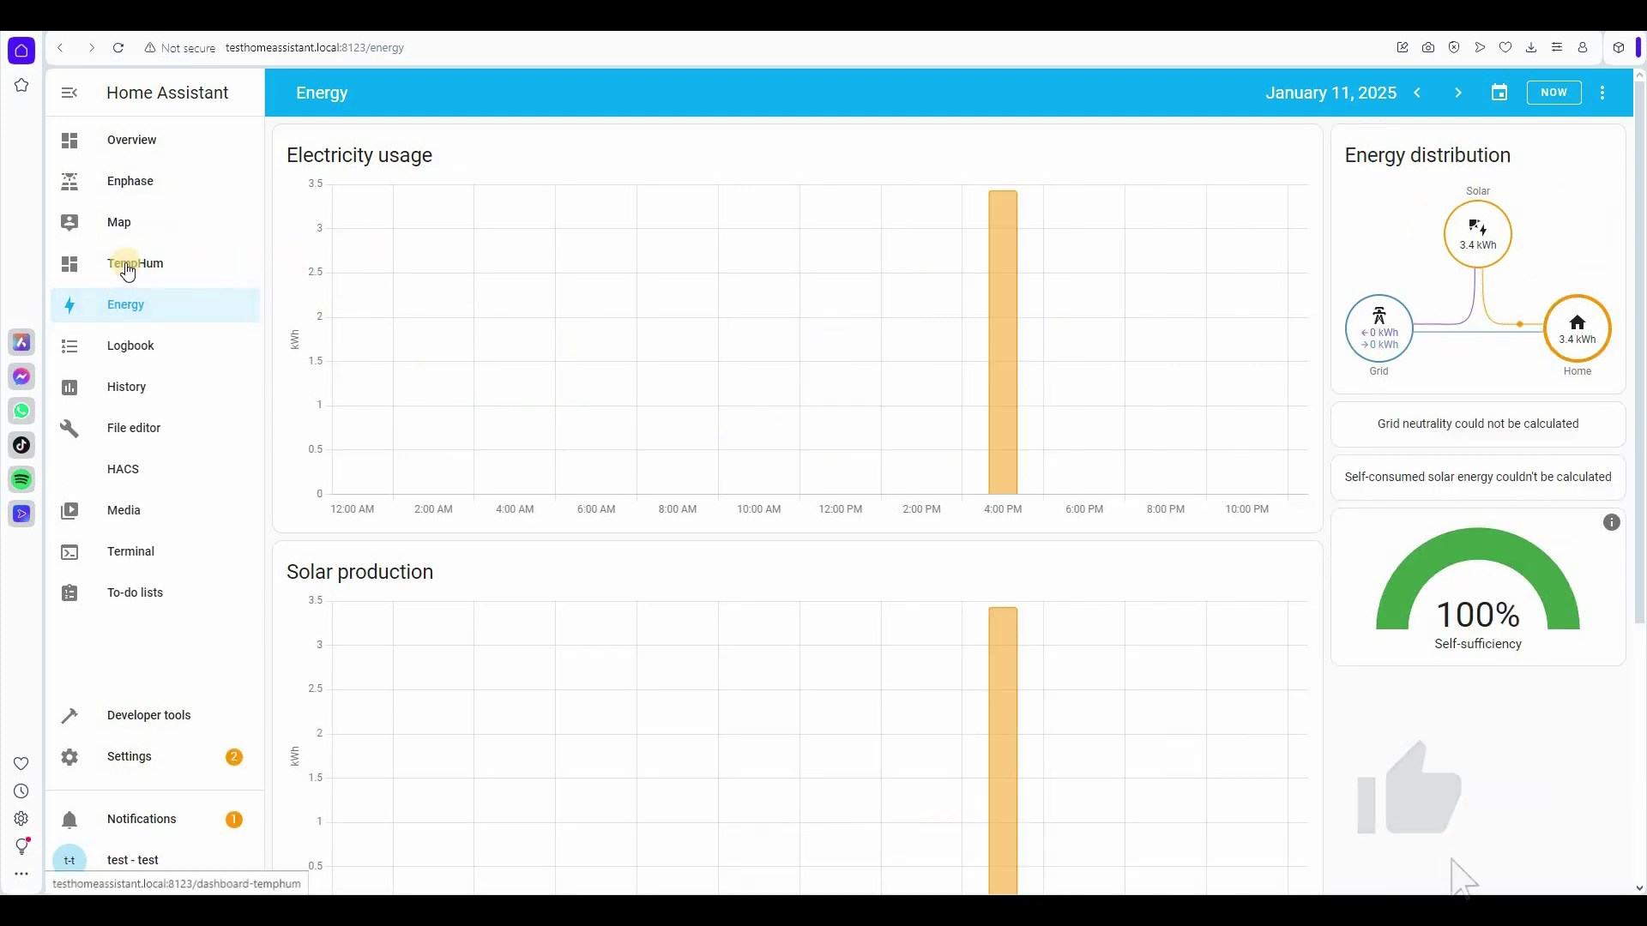
Step: Examine the outdoor labels and the 48-hour temperature and humidity history charts on the fromhomeassistant Temp & Humid dashboard
click(196, 262)
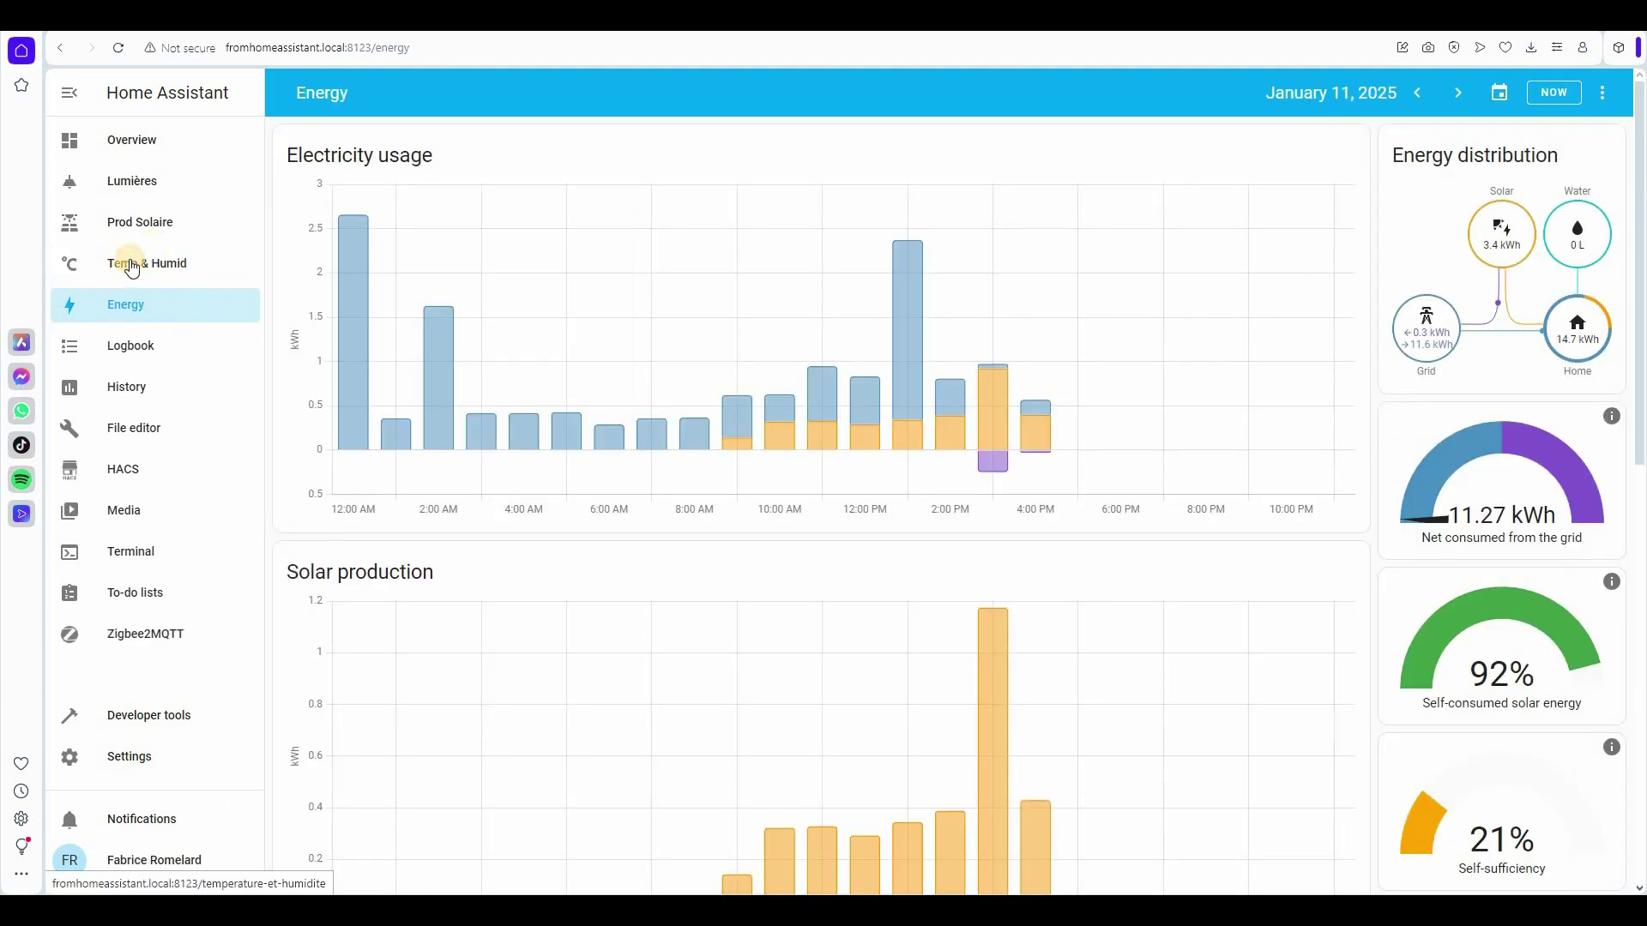
click(131, 267)
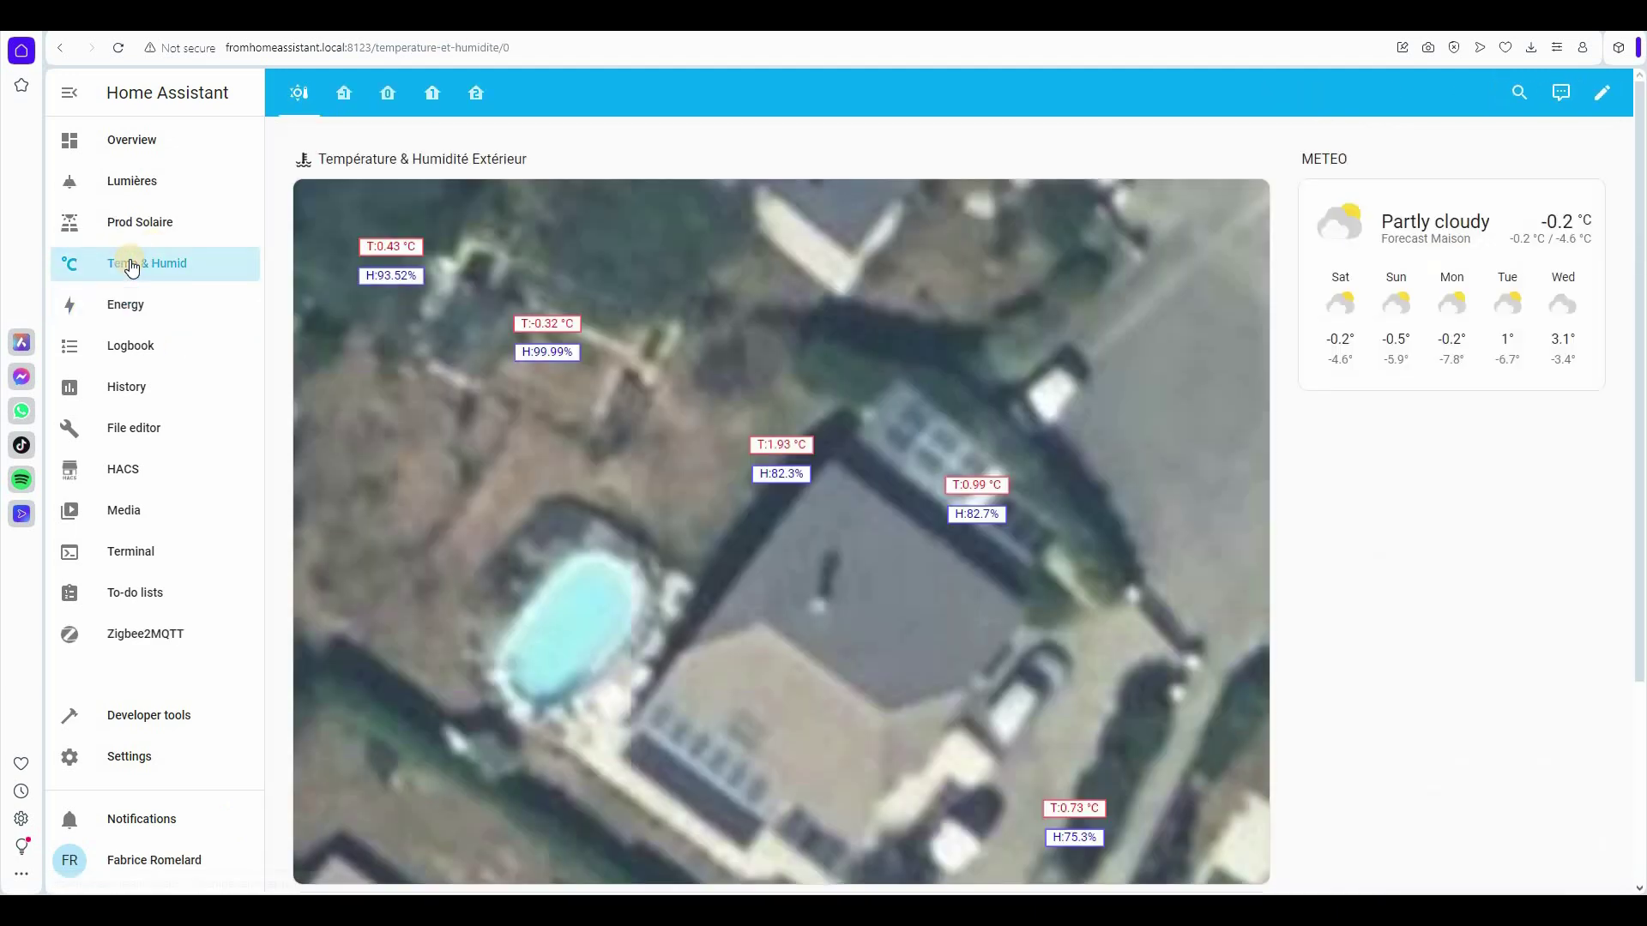
scroll(810, 525, down, 3)
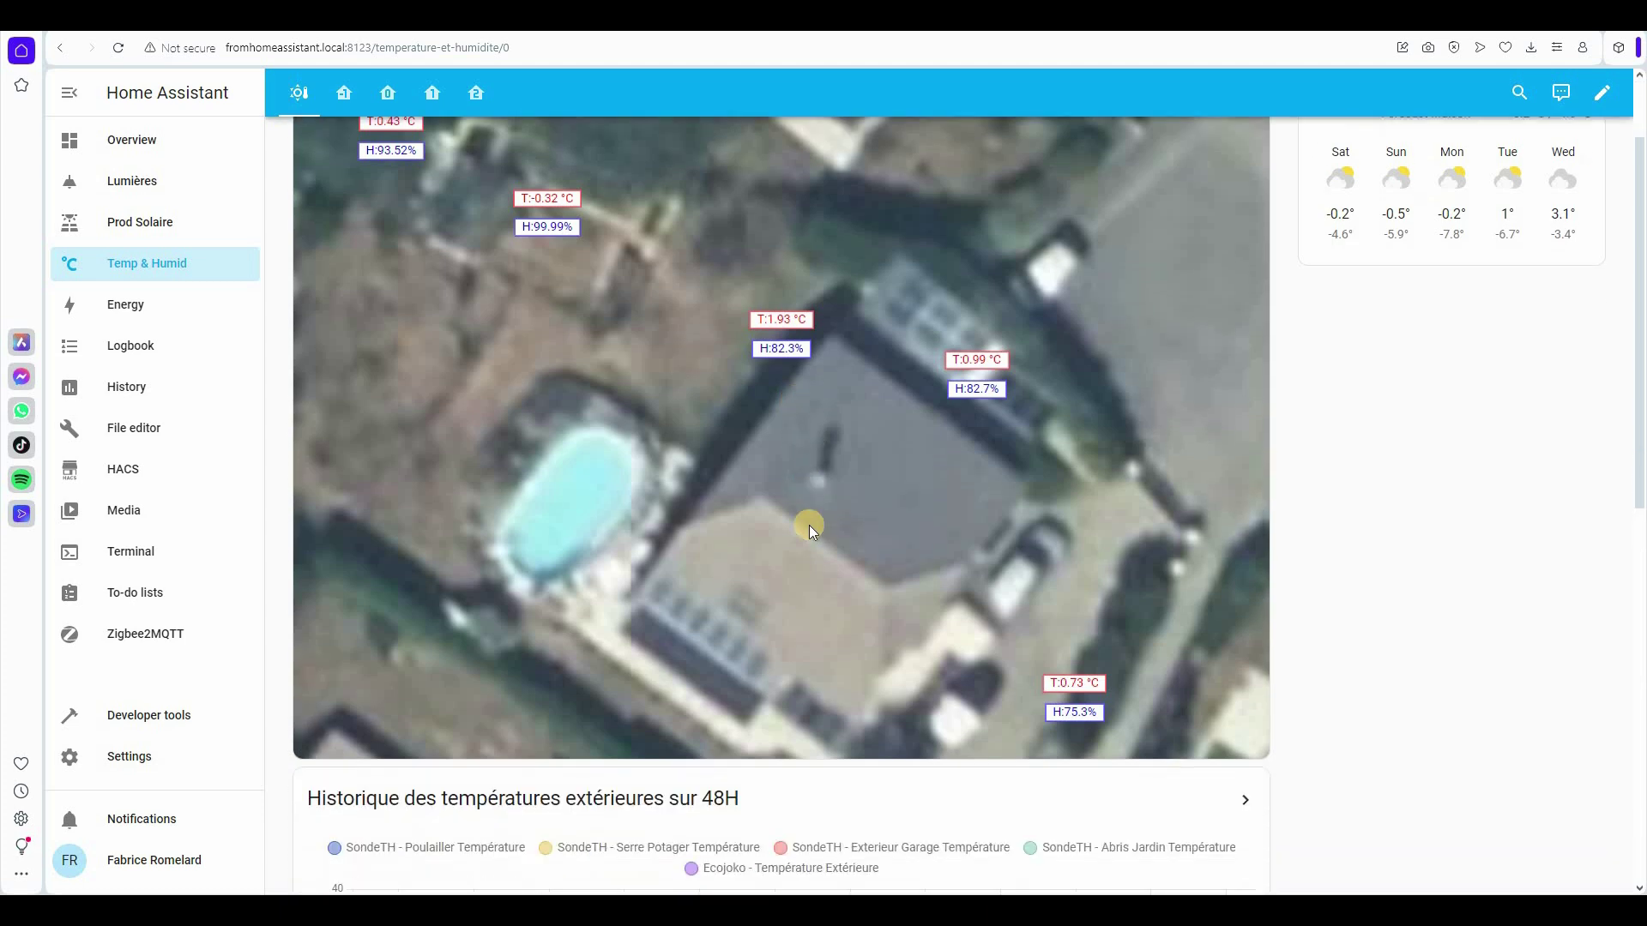
scroll(383, 258, up, 3)
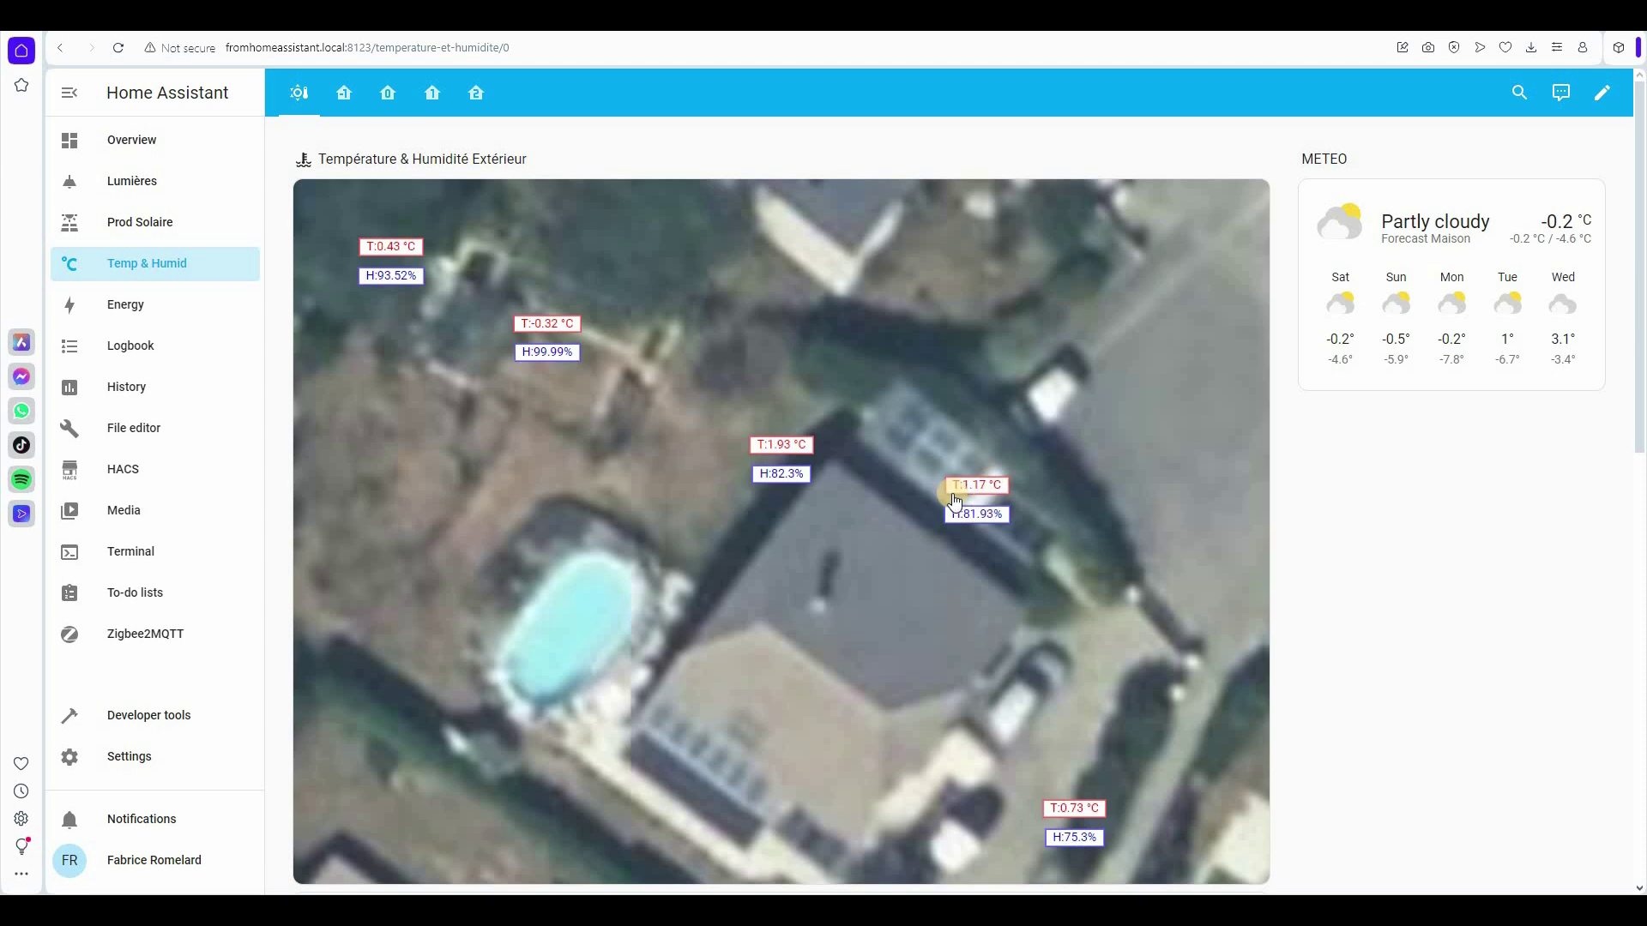
scroll(966, 523, down, 3)
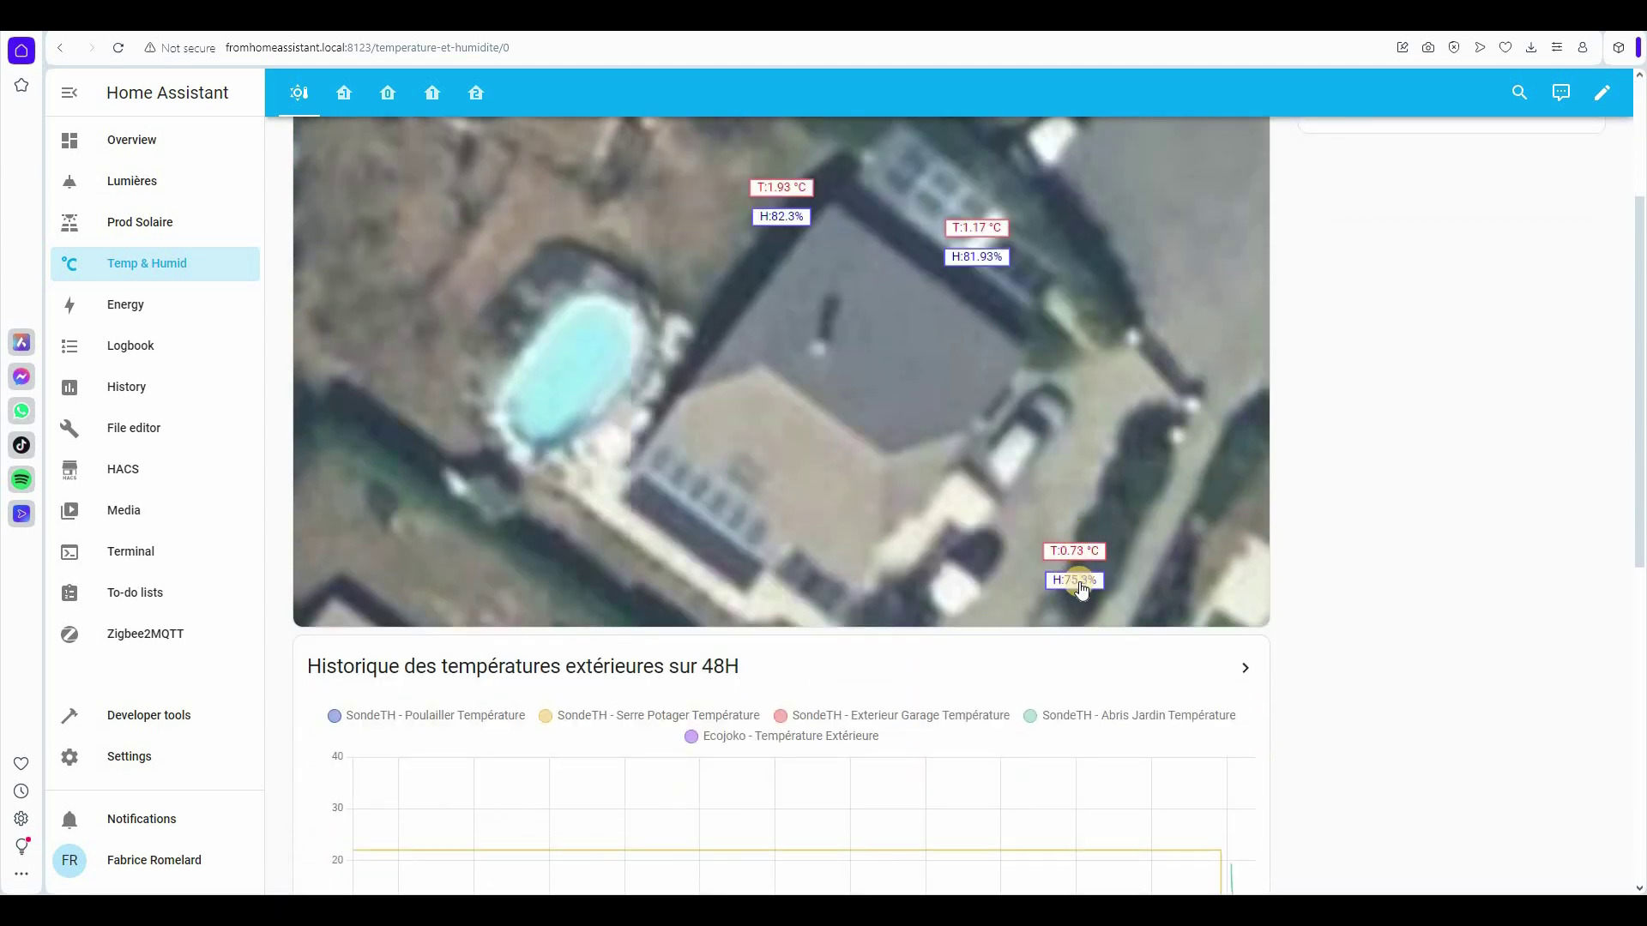
scroll(1106, 574, down, 6)
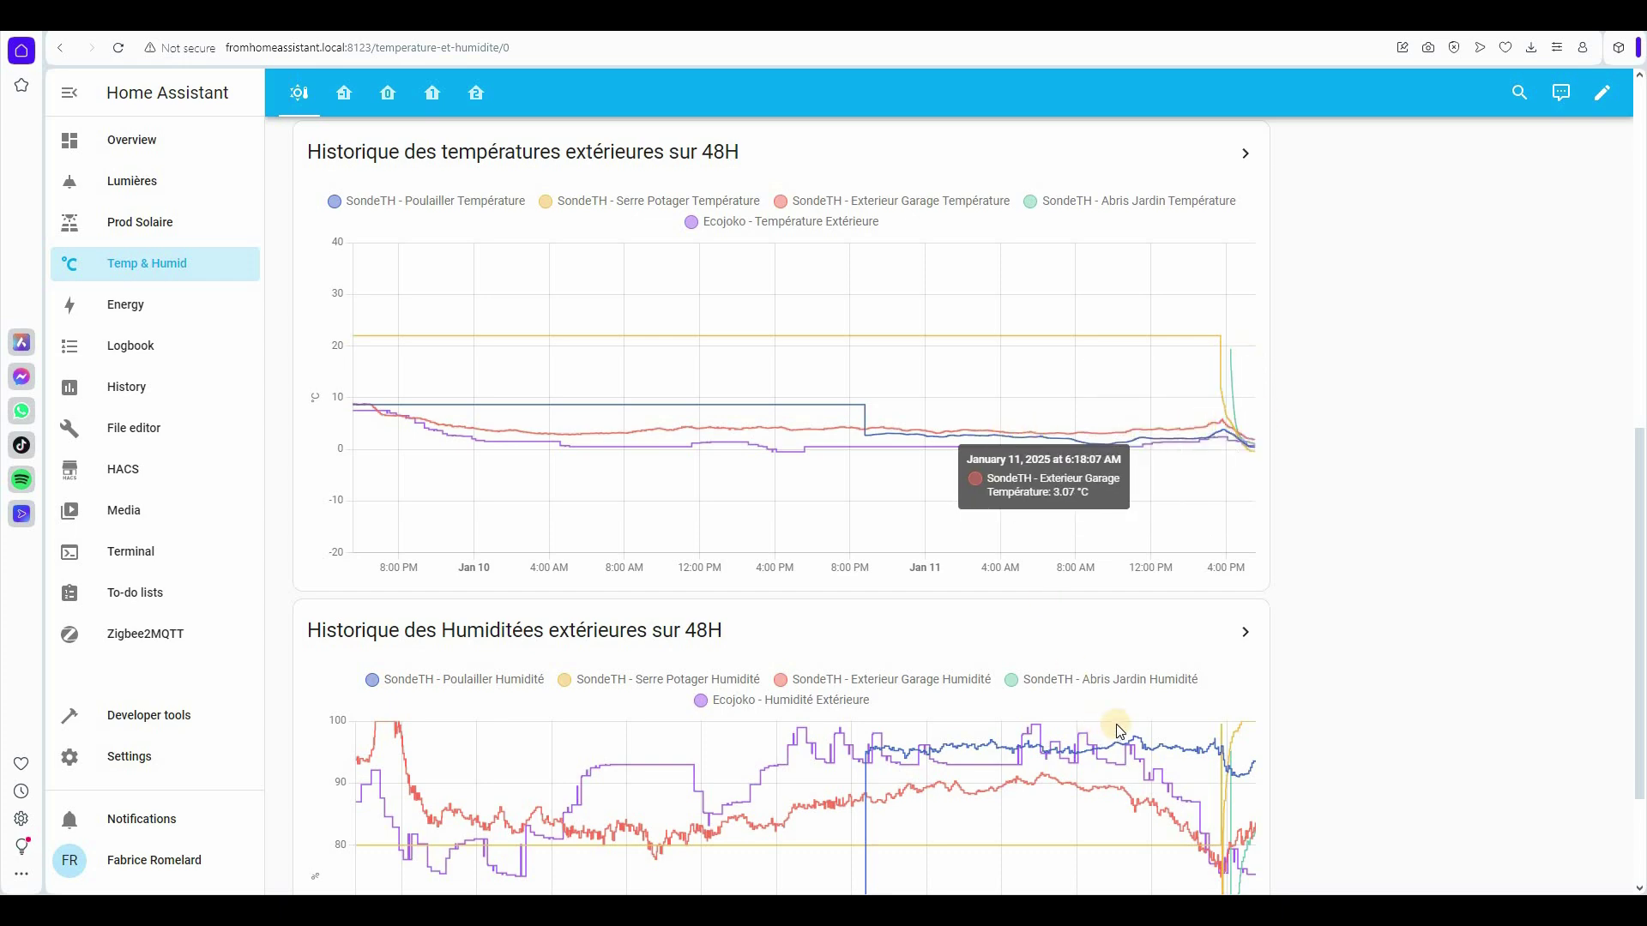
scroll(1012, 617, down, 2)
scroll(922, 549, up, 4)
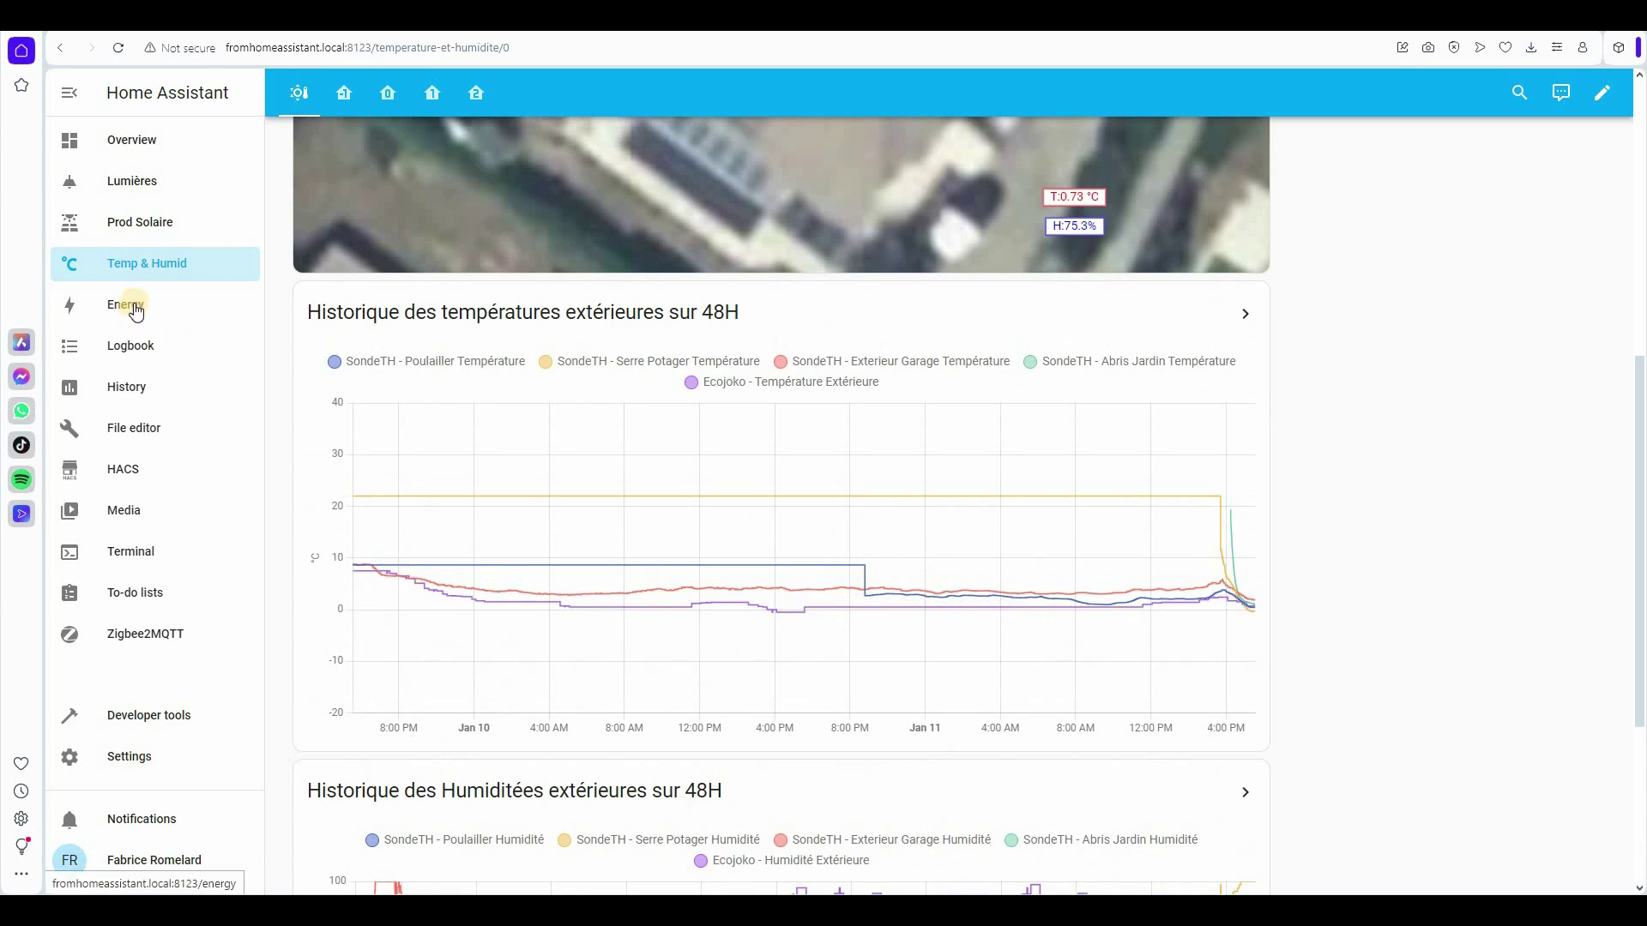
Step: Examine the per-panel production, panel-group history and Enphase batteries views of the Prod Solaire dashboard
click(124, 224)
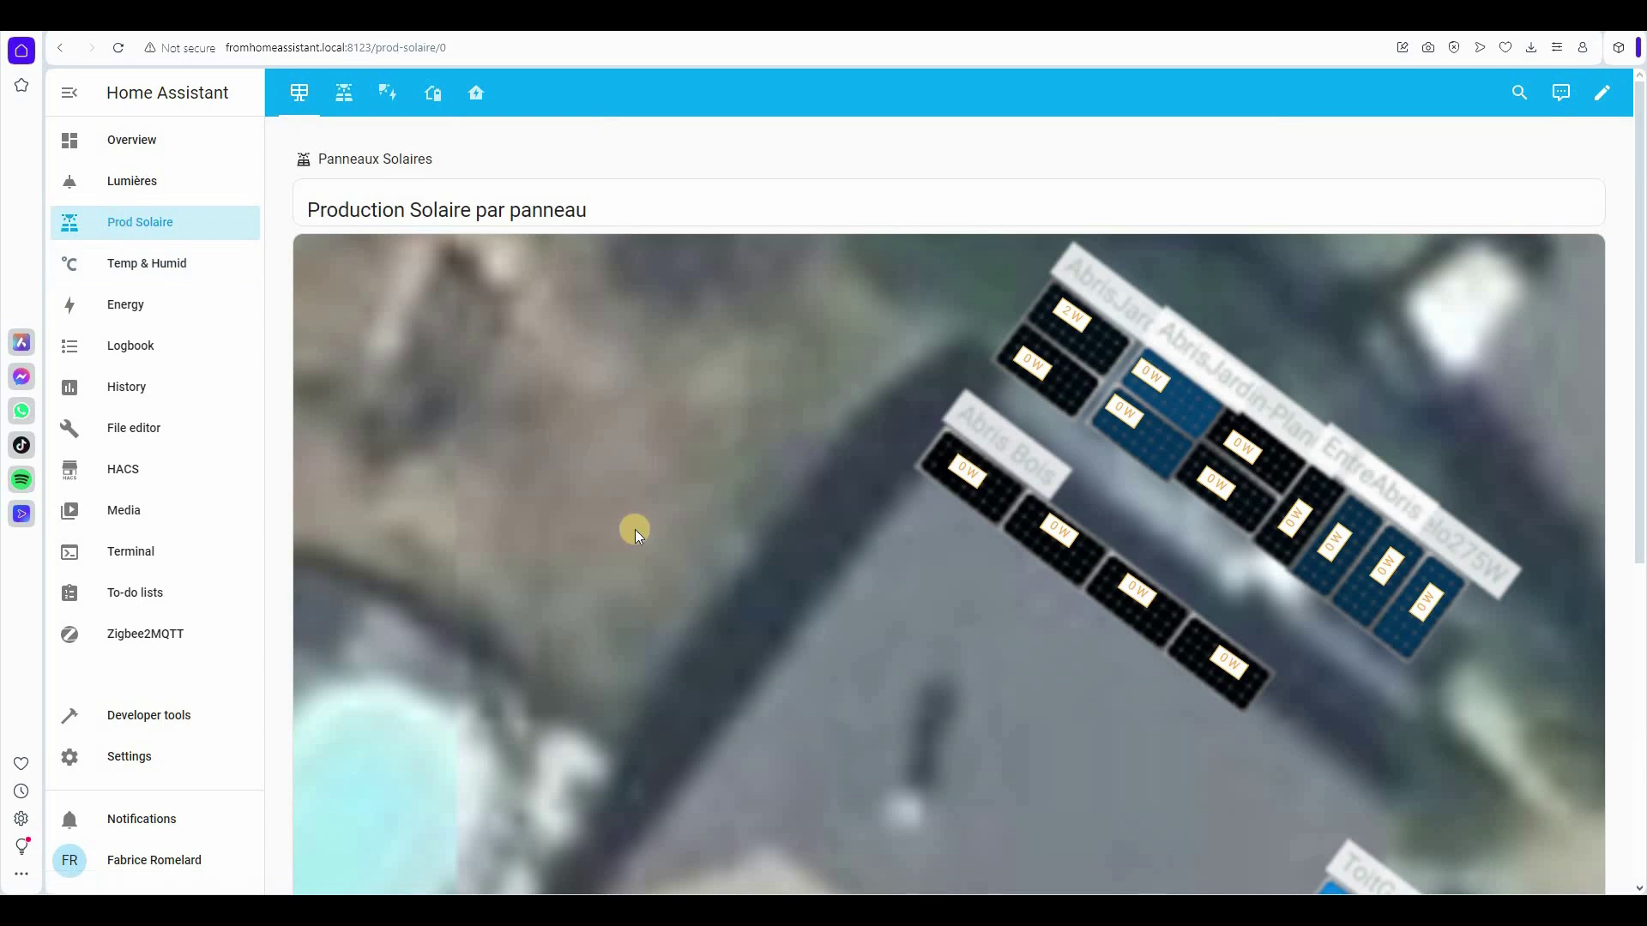
scroll(635, 529, down, 6)
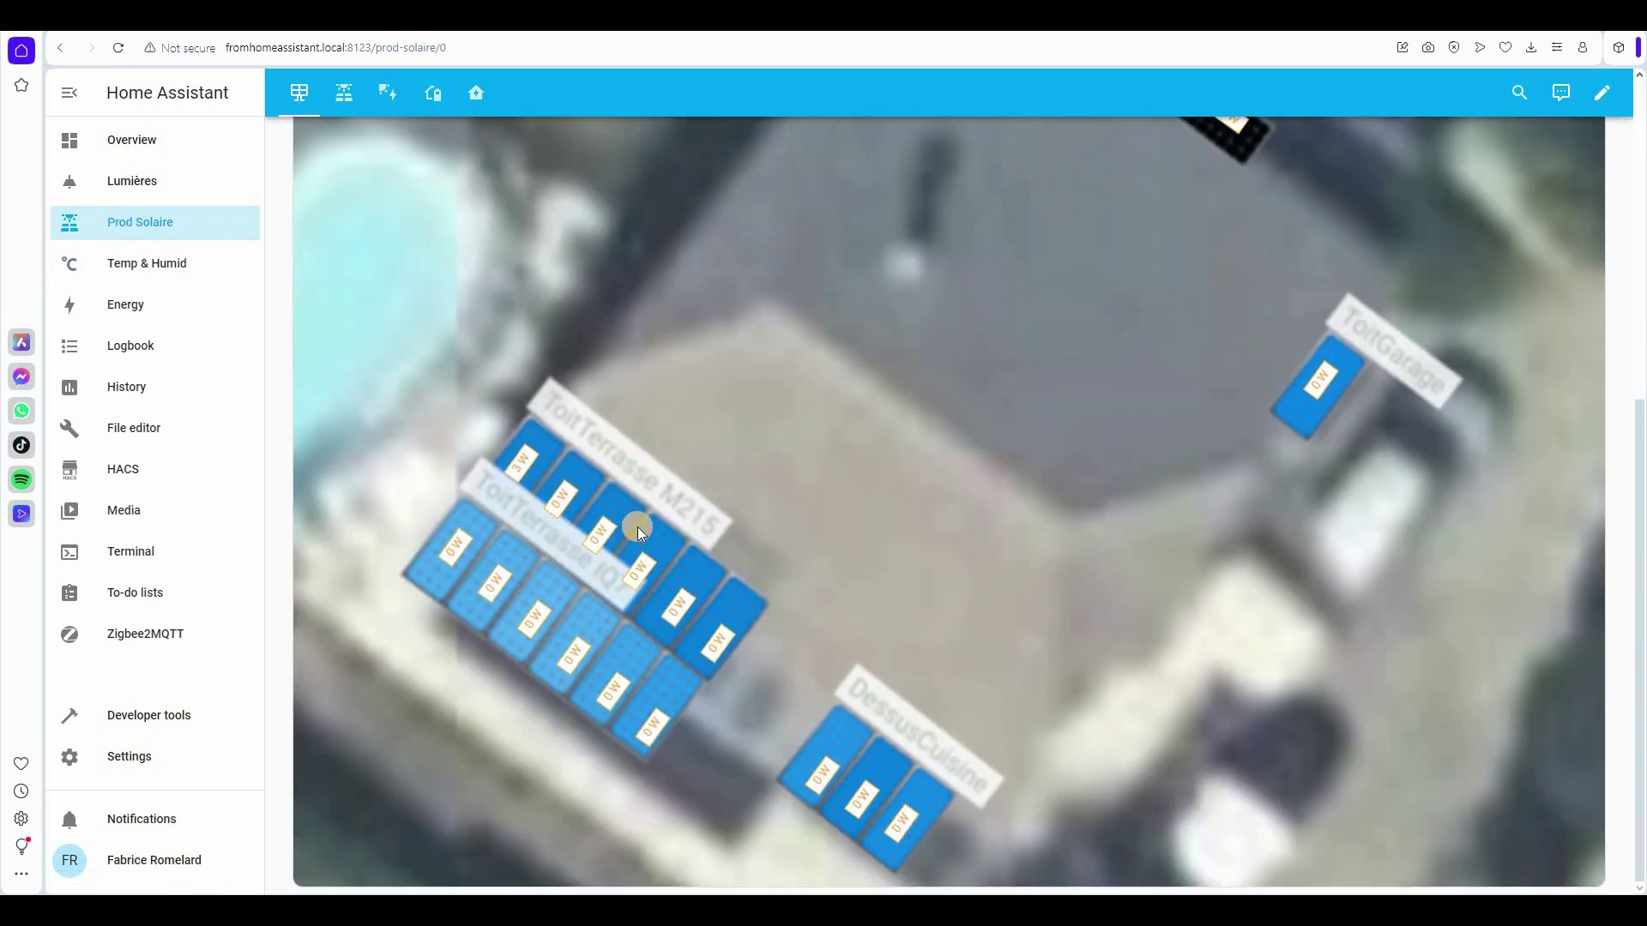
scroll(418, 165, up, 6)
click(344, 93)
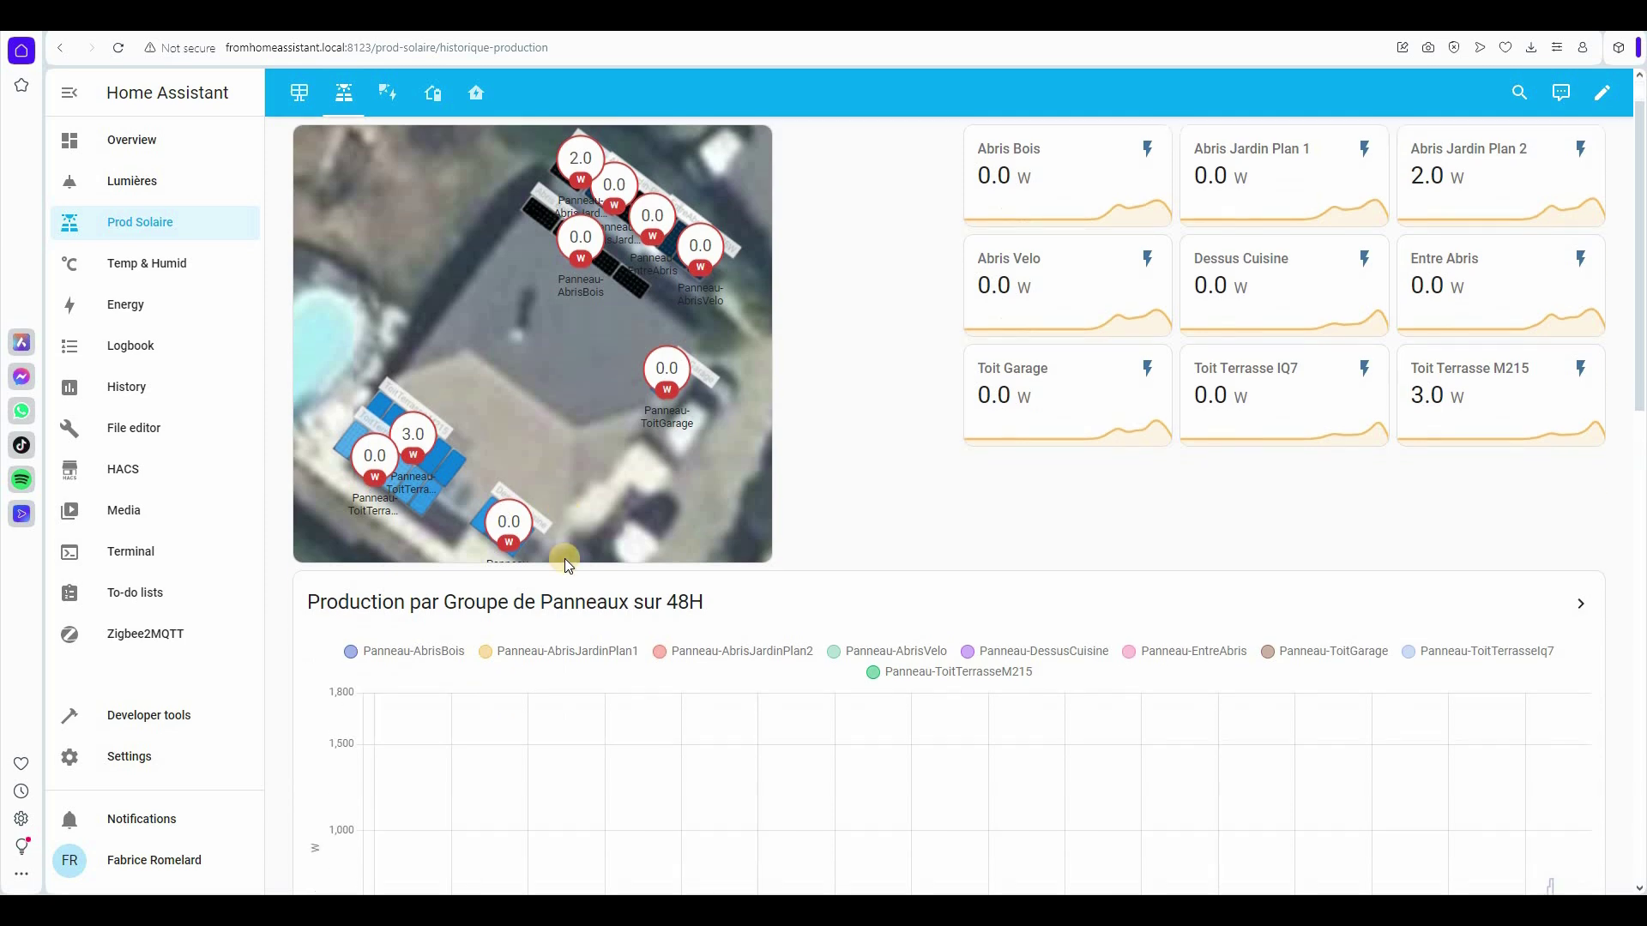
scroll(564, 558, down, 5)
scroll(400, 65, up, 5)
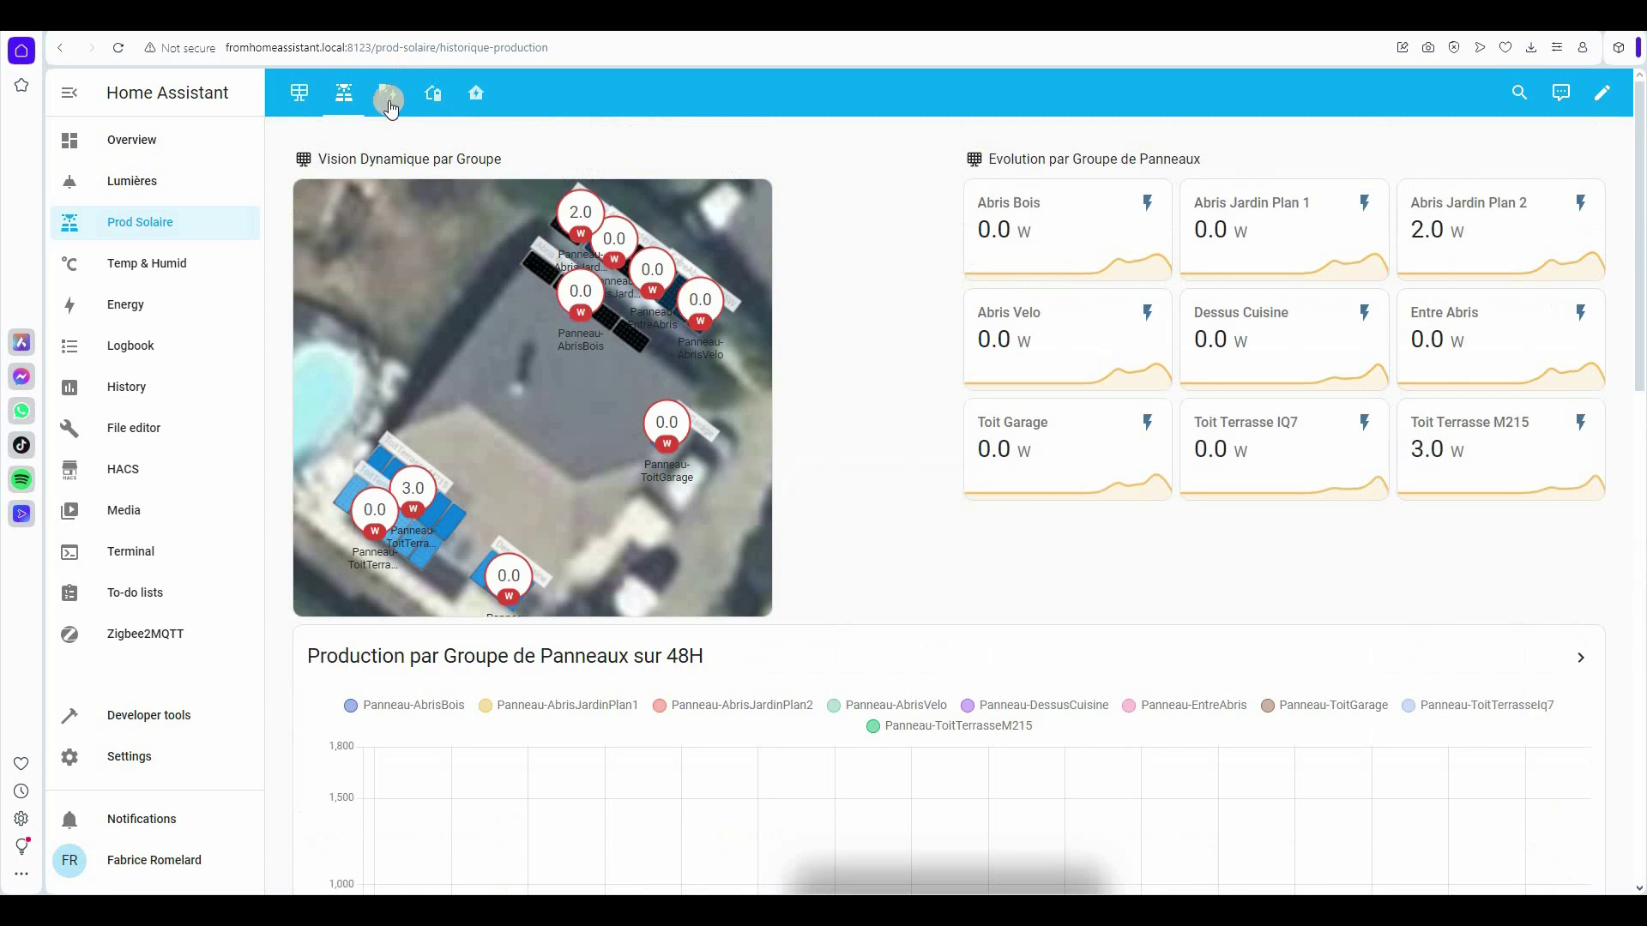
click(433, 92)
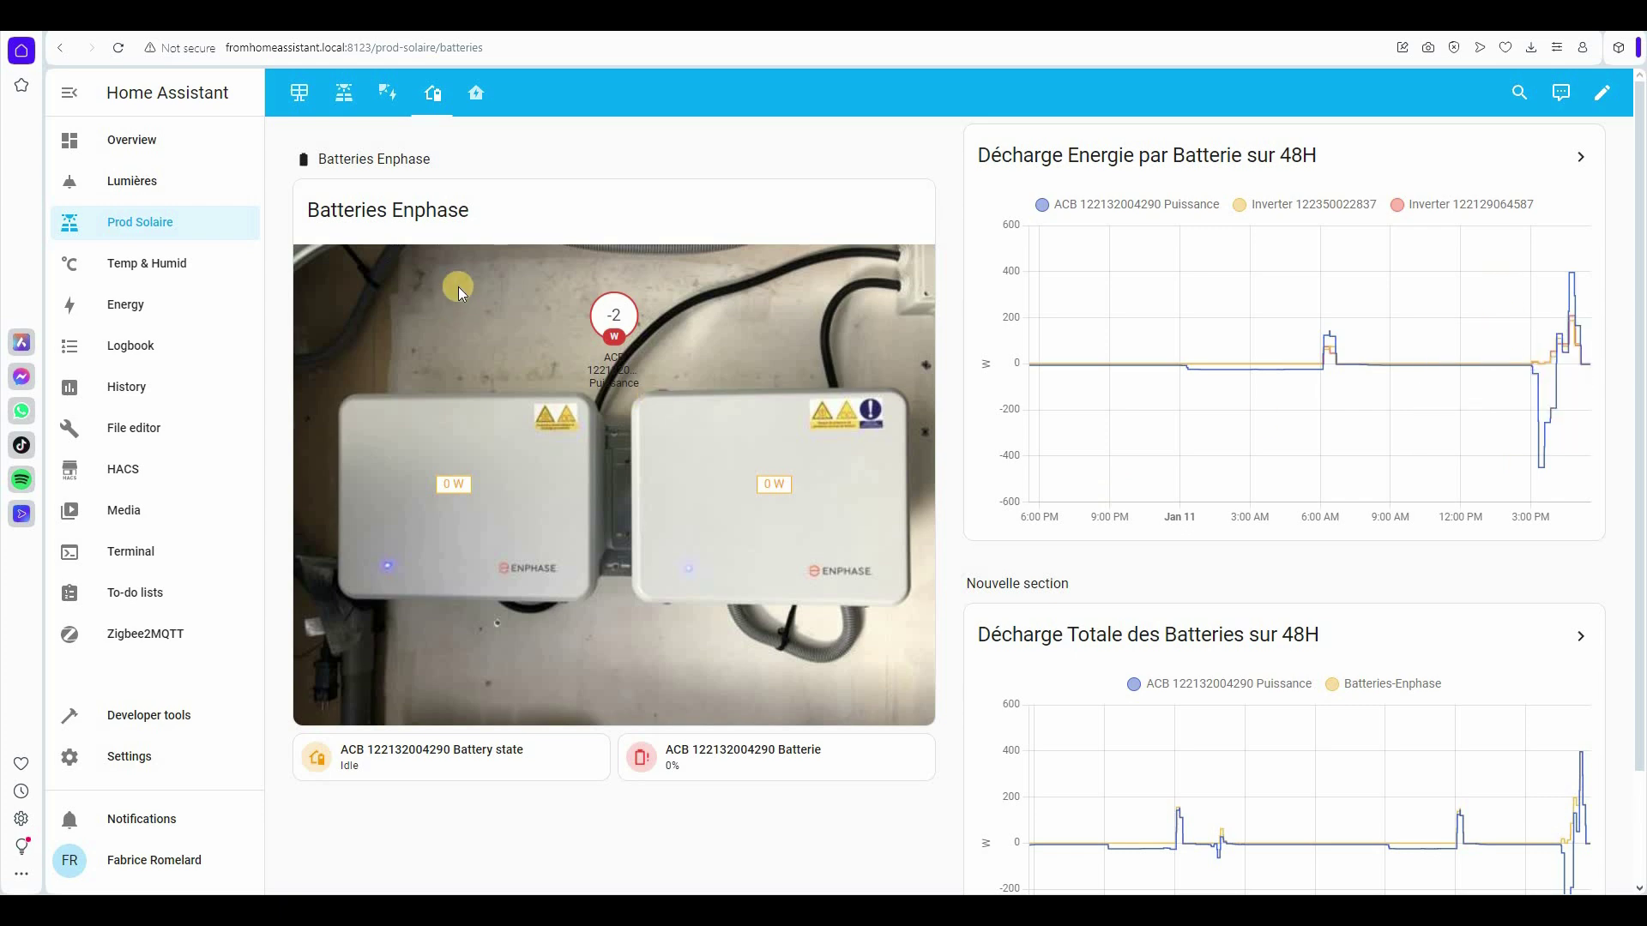
Step: Return to the Energy dashboard and review its hourly electricity usage and solar production charts for January 11, 2025
click(446, 327)
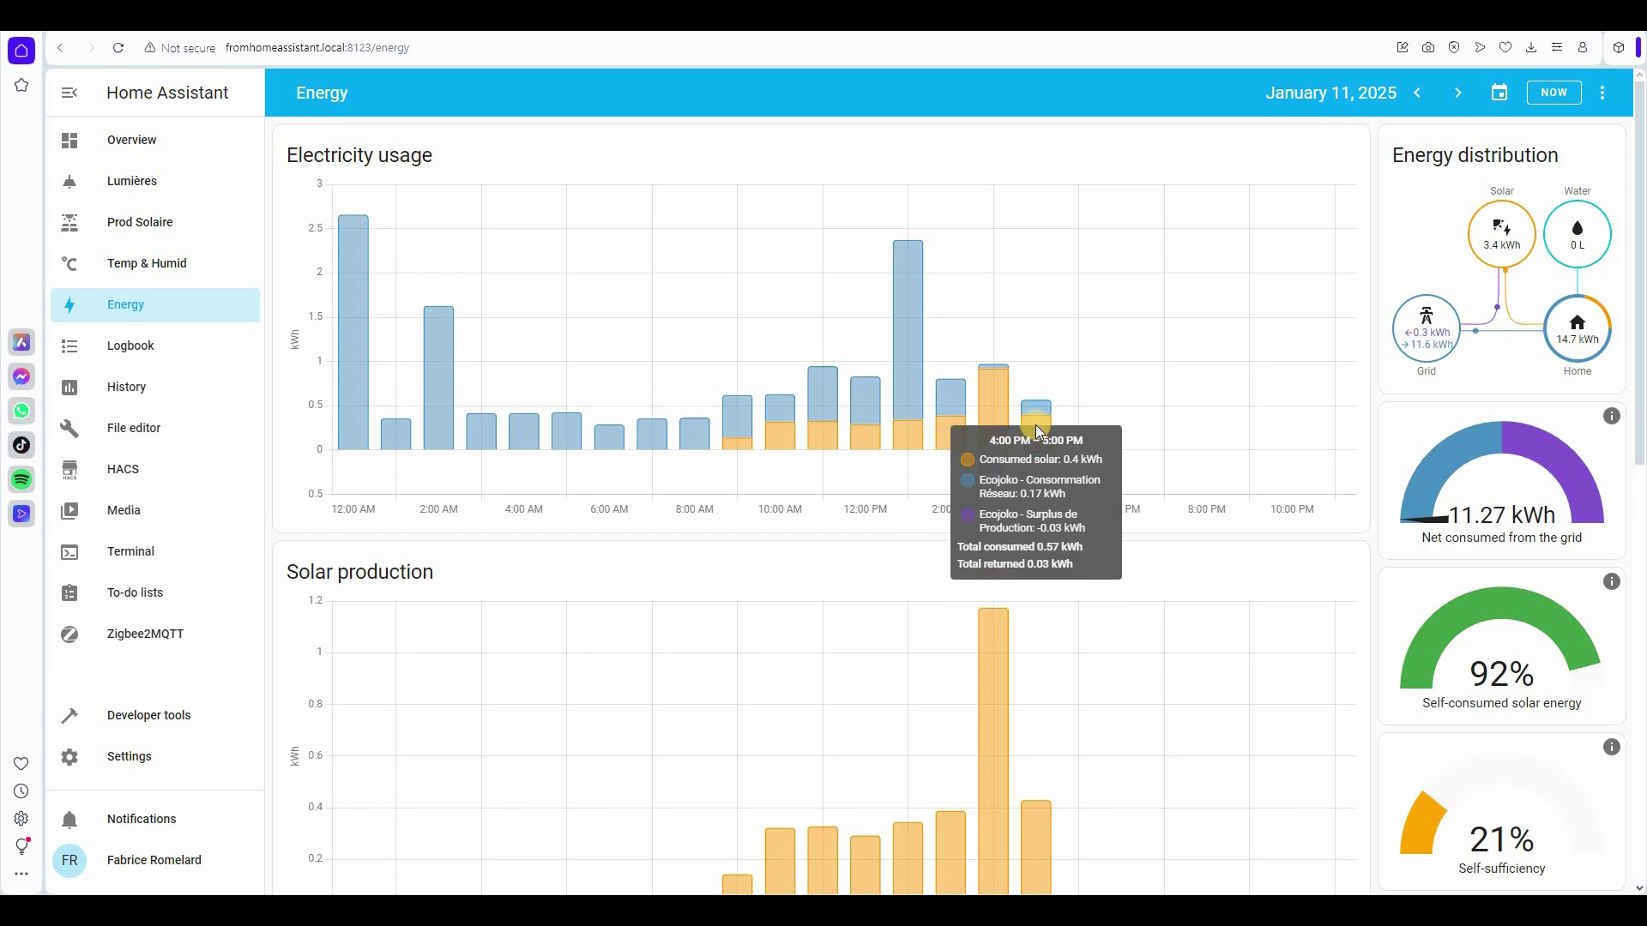
scroll(1036, 425, down, 2)
scroll(1036, 431, up, 1)
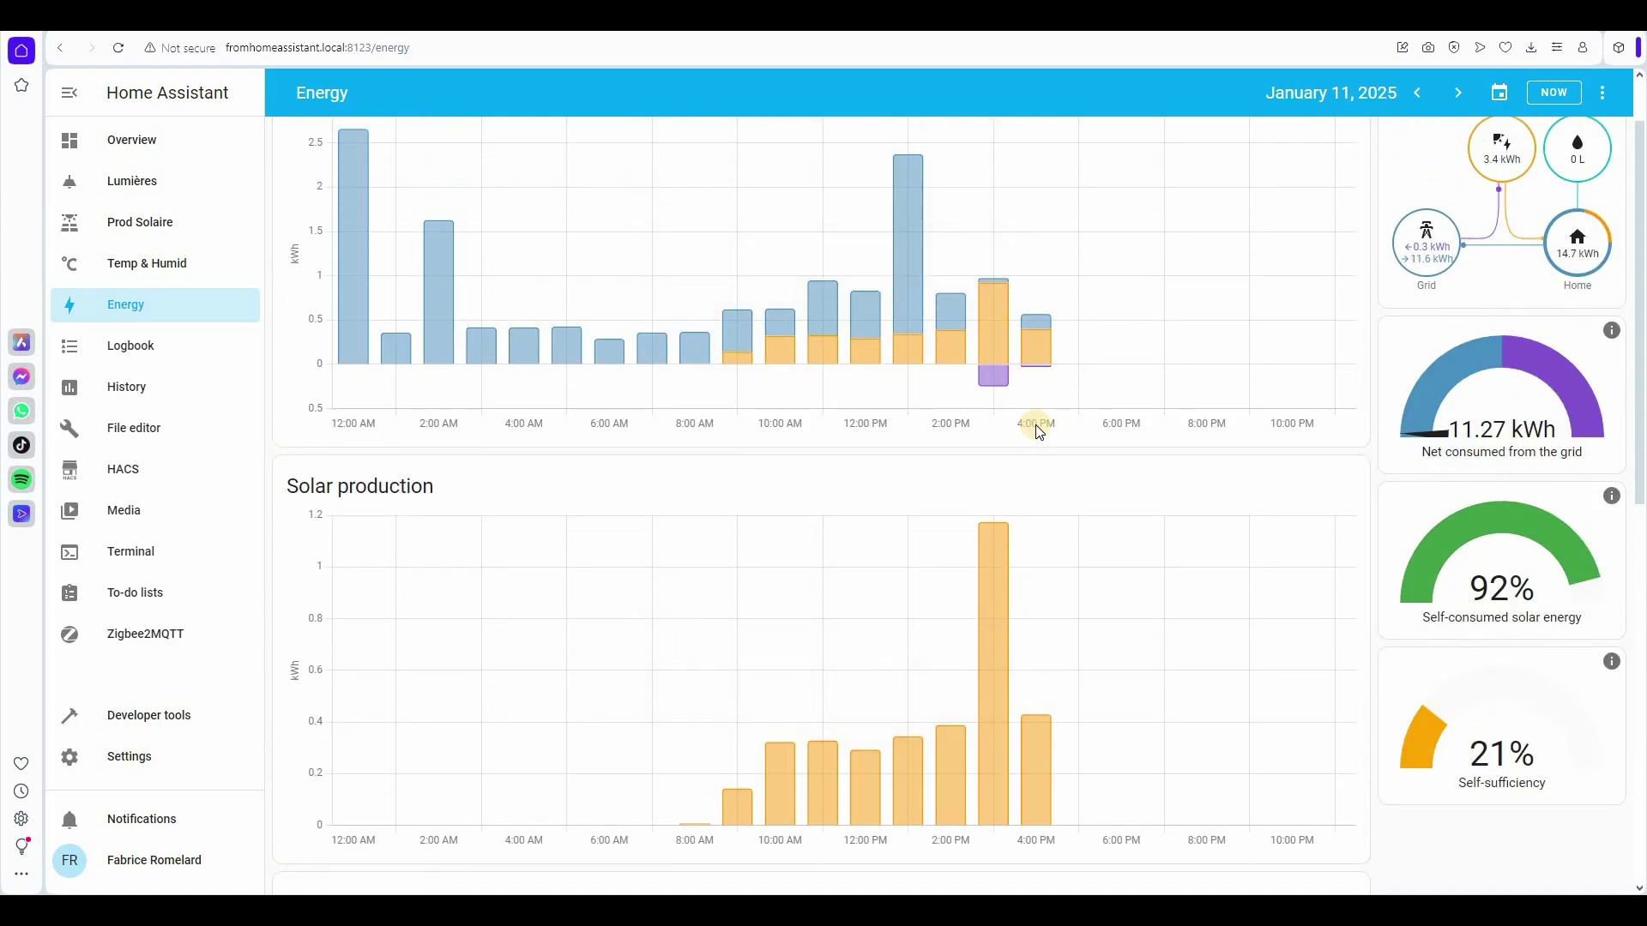
scroll(1038, 429, down, 2)
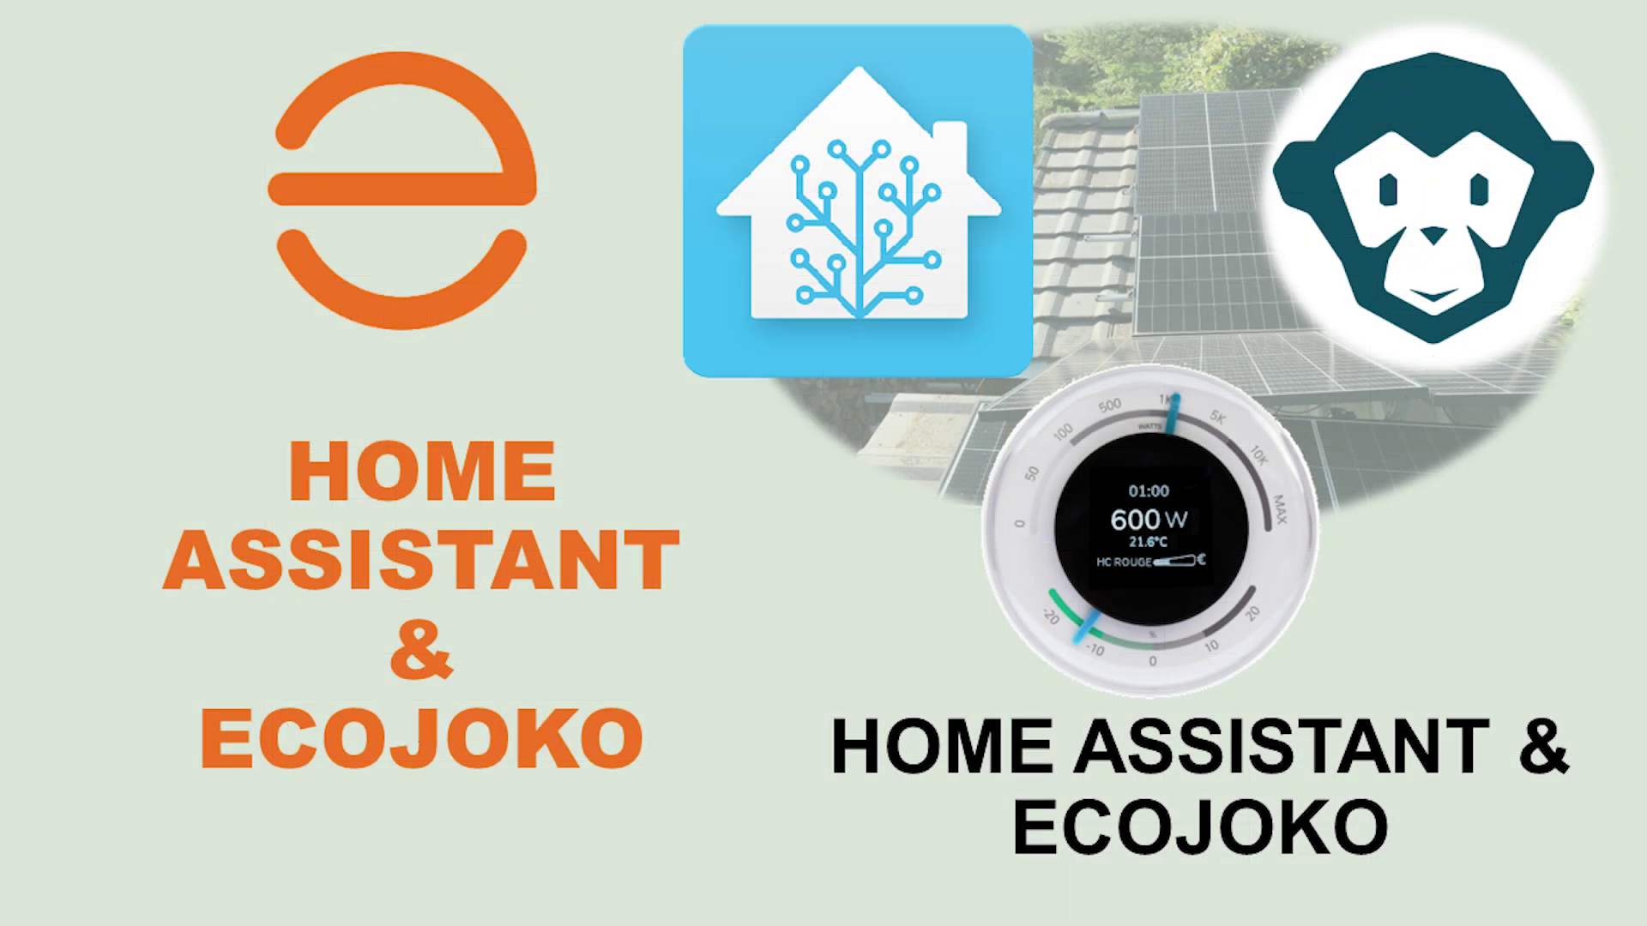